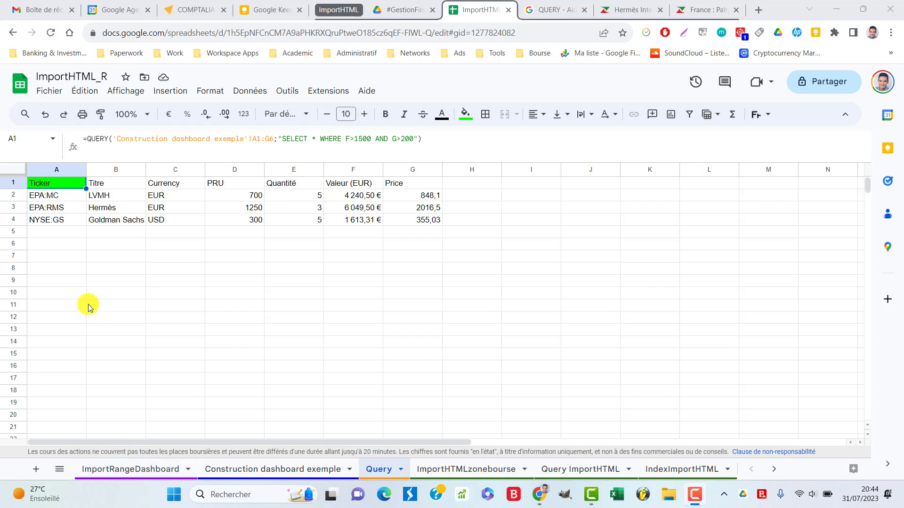
Switch to the ImportRangeDashboard sheet and ungroup the ImportHTML browser tab group
left_click(131, 469)
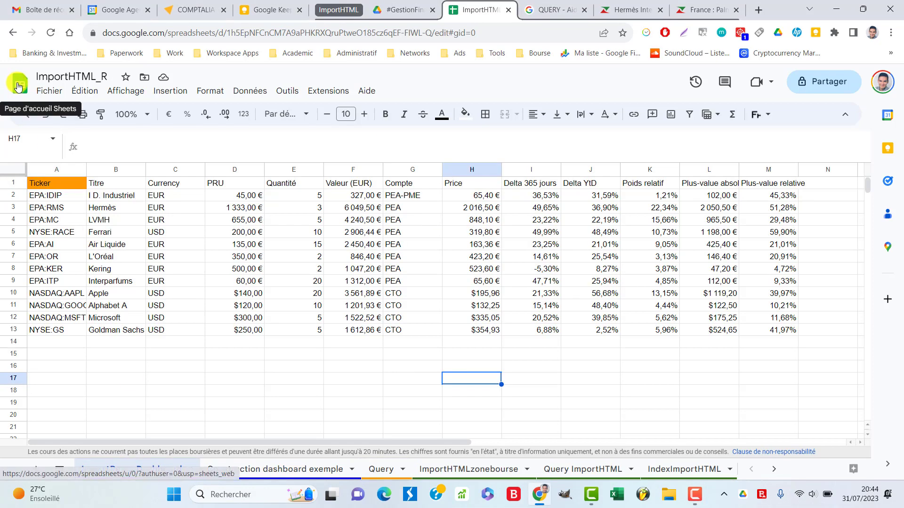
right_click(339, 10)
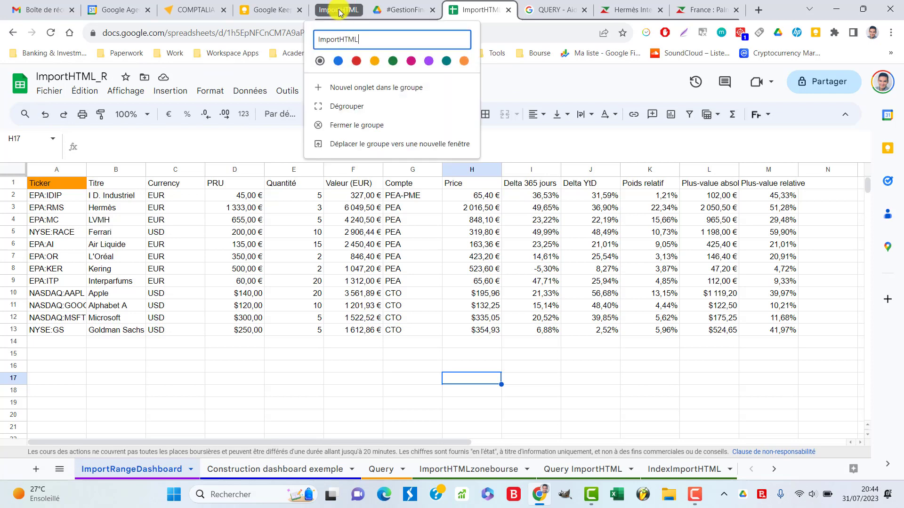
left_click(379, 109)
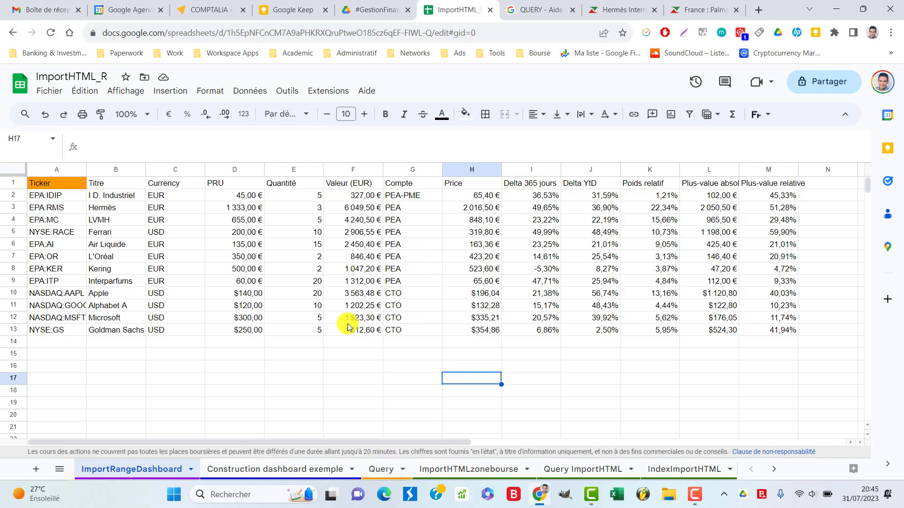
left_click(775, 470)
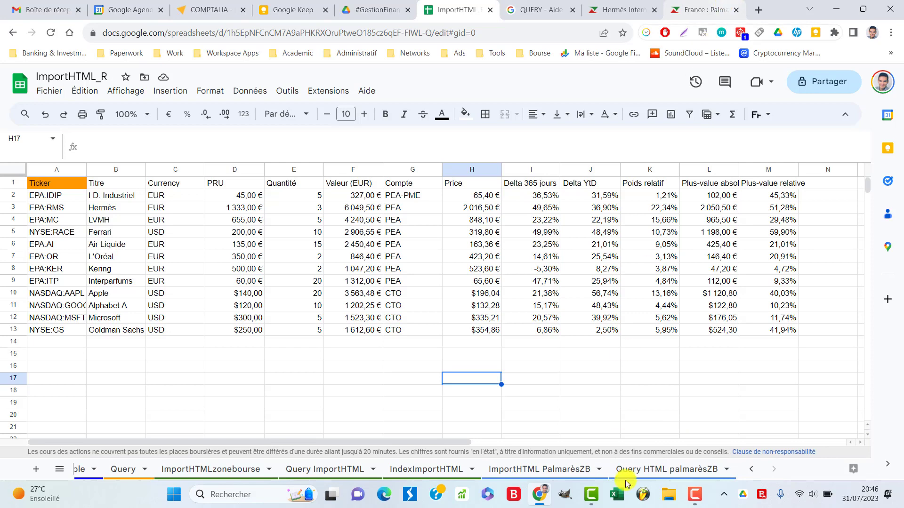
left_click(700, 4)
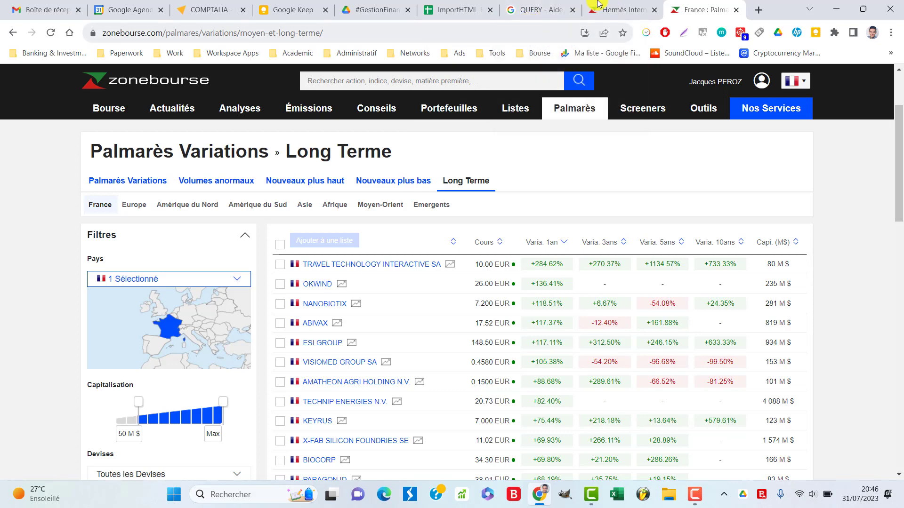
left_click(618, 13)
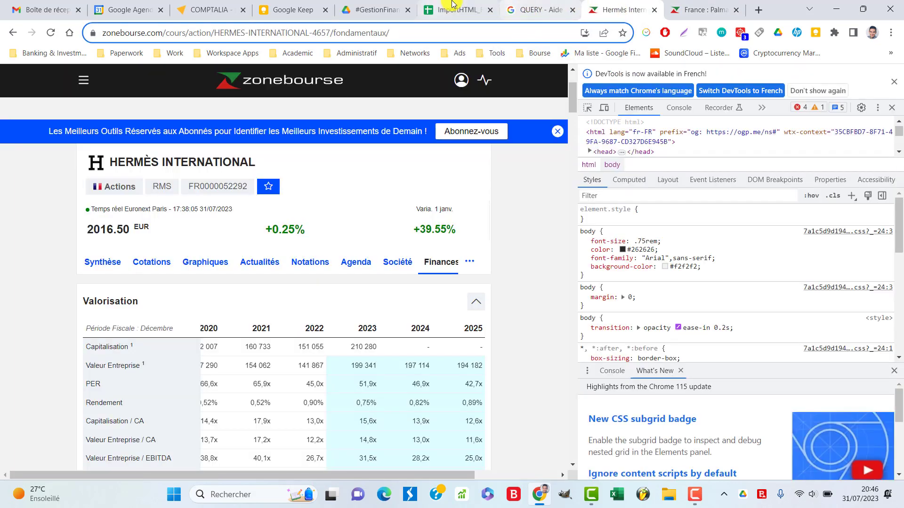
left_click(451, 6)
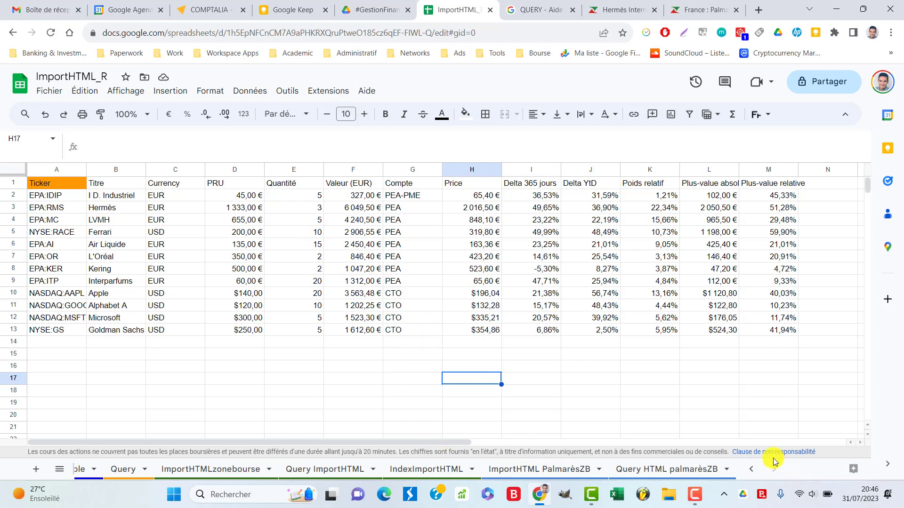
Check the IMPORTRANGE formula in A1, then view the Construction dashboard exemple table, ending on E2
left_click(752, 470)
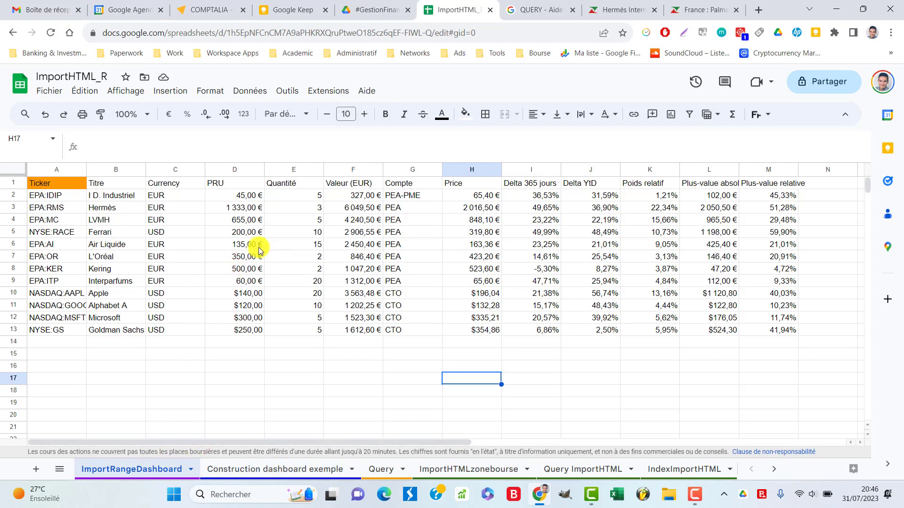
mouse_move(56, 171)
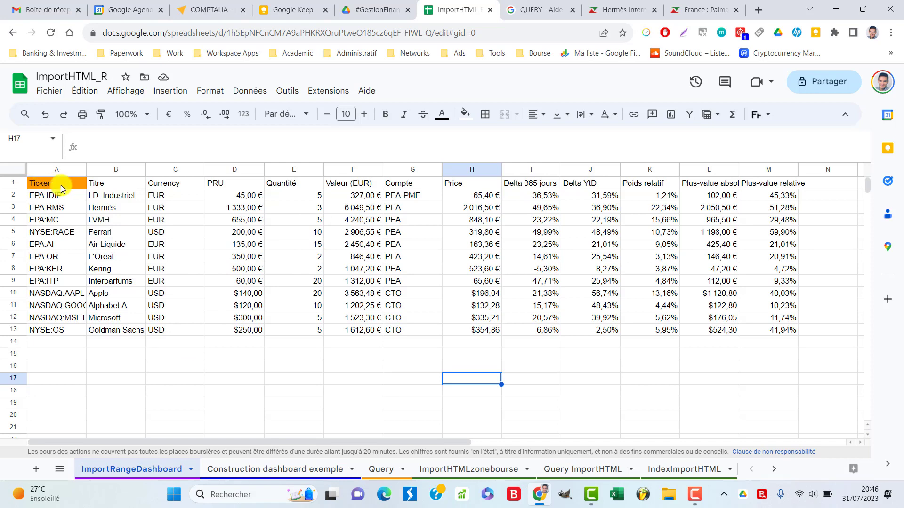
left_click(61, 187)
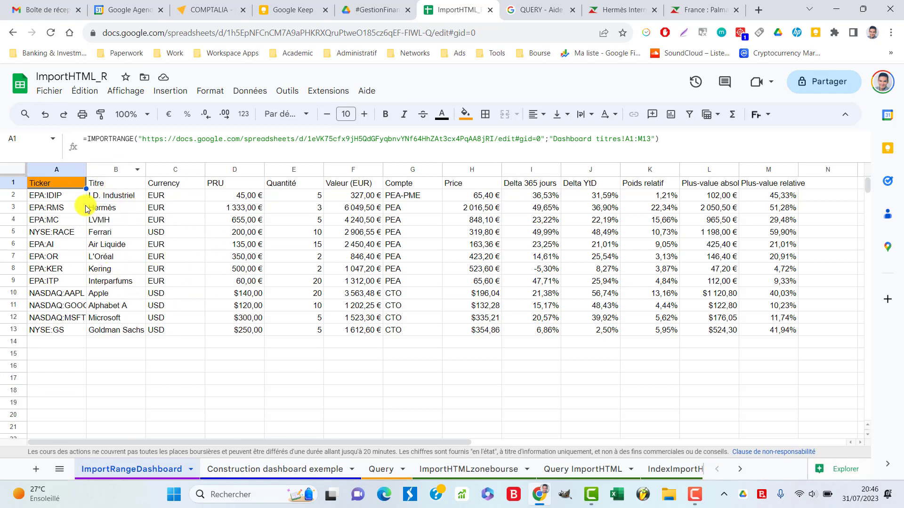
left_click(264, 470)
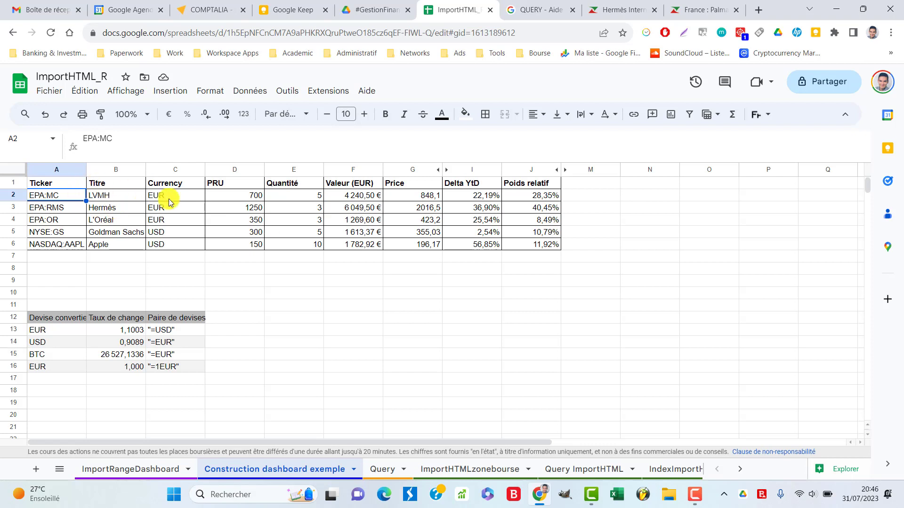
key("ctrl+a")
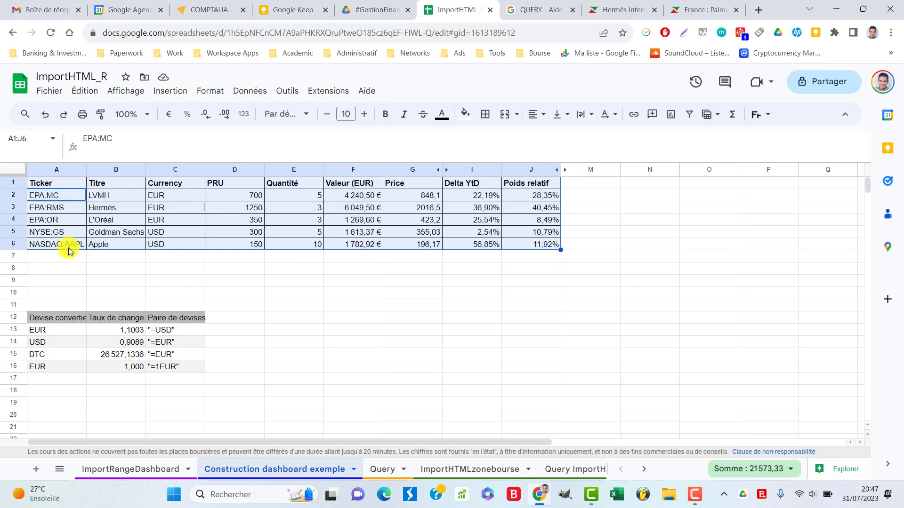
left_click(276, 200)
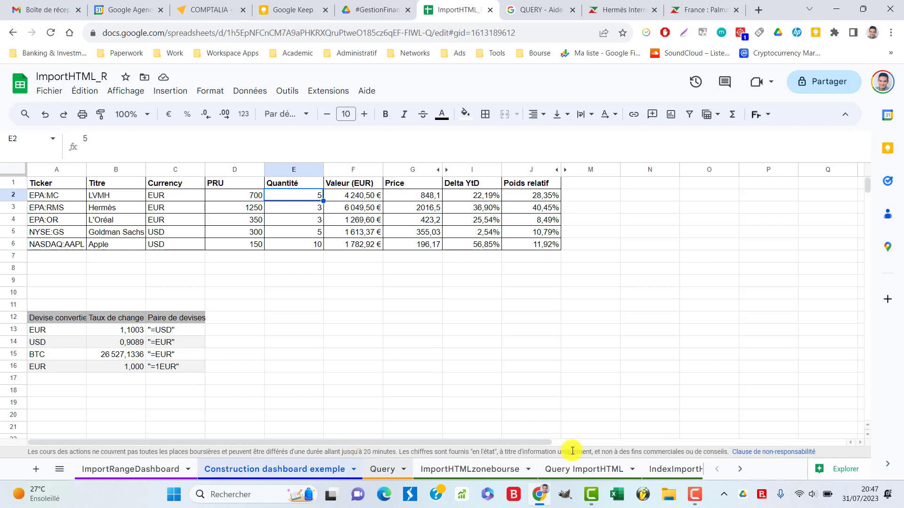
Open the ImportHTMLzonebourse sheet and compare it with the Hermès zonebourse source page
left_click(484, 467)
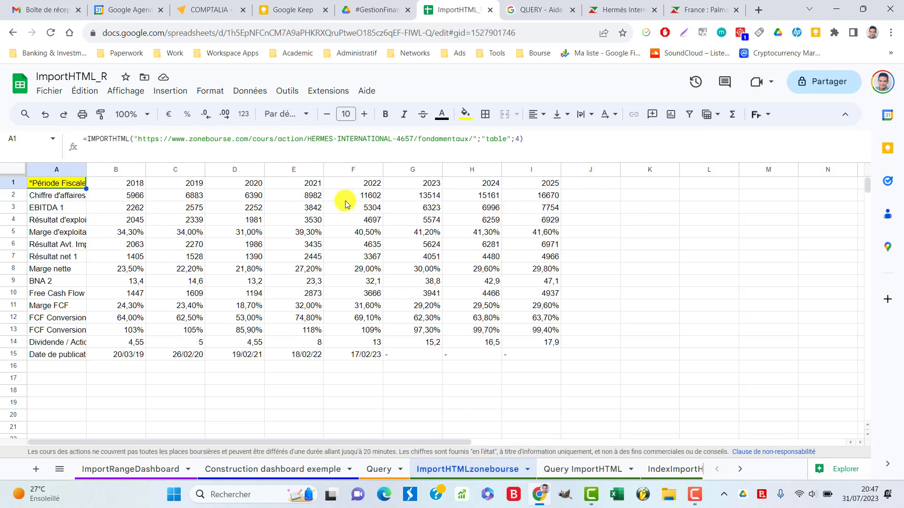
left_click(617, 11)
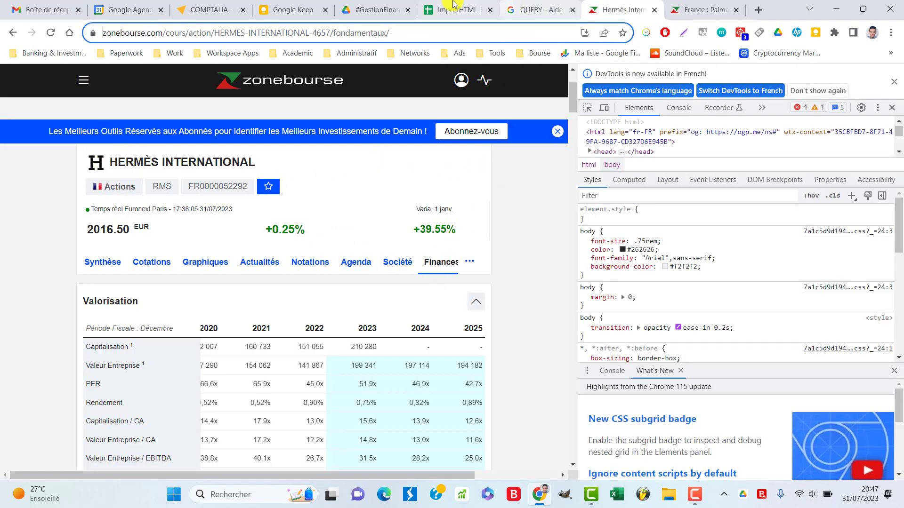
left_click(450, 10)
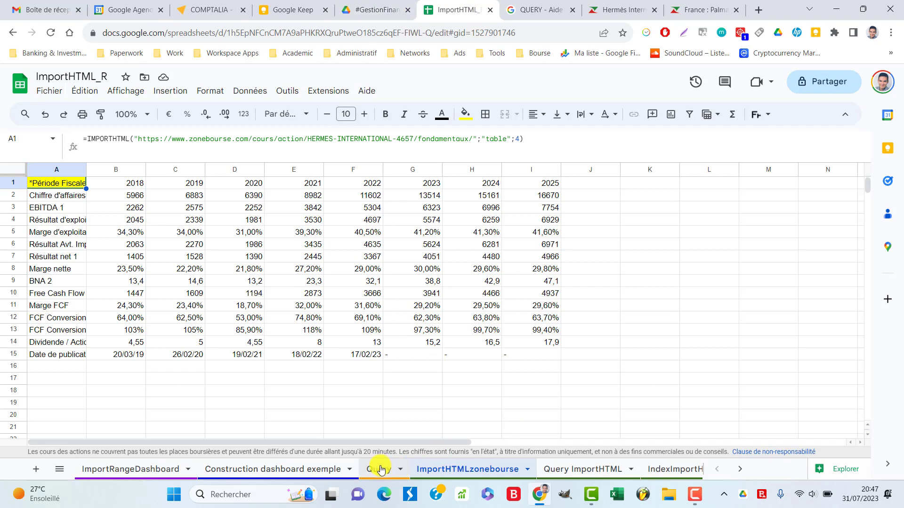
Select the Construction dashboard exemple portfolio table, then compare the Query and ImportHTMLzonebourse sheets, ending on Query
left_click(284, 471)
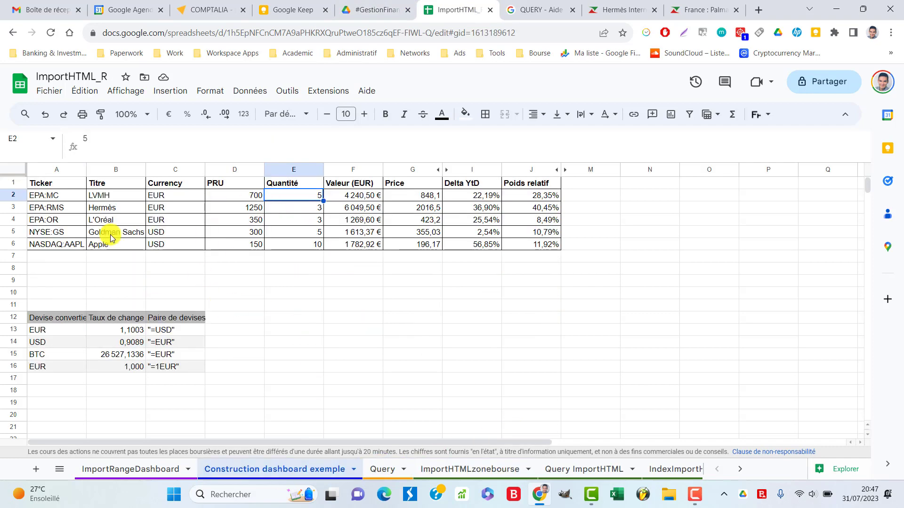
left_click(75, 208)
key("ctrl+a")
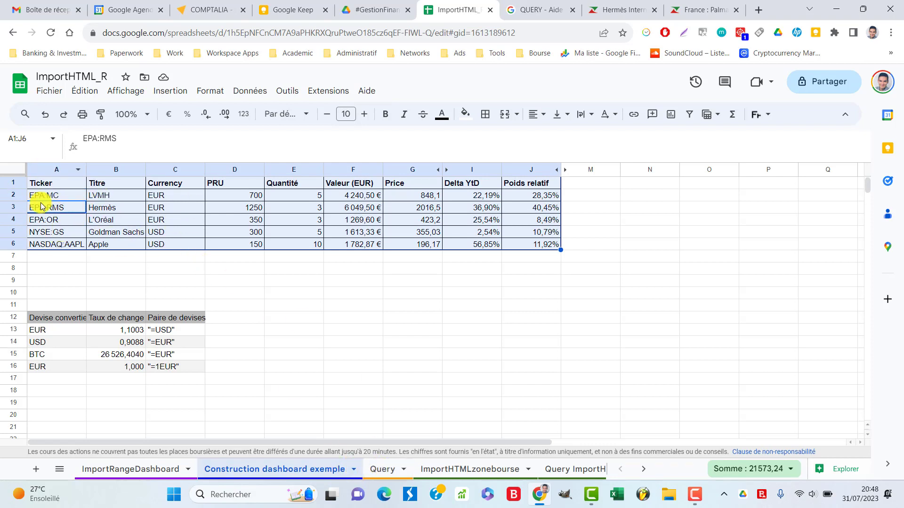
left_click(387, 473)
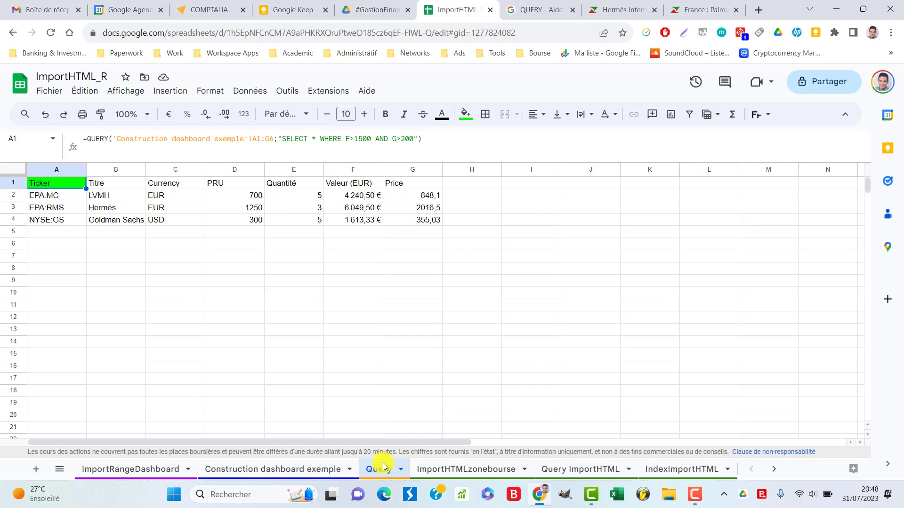
left_click(470, 479)
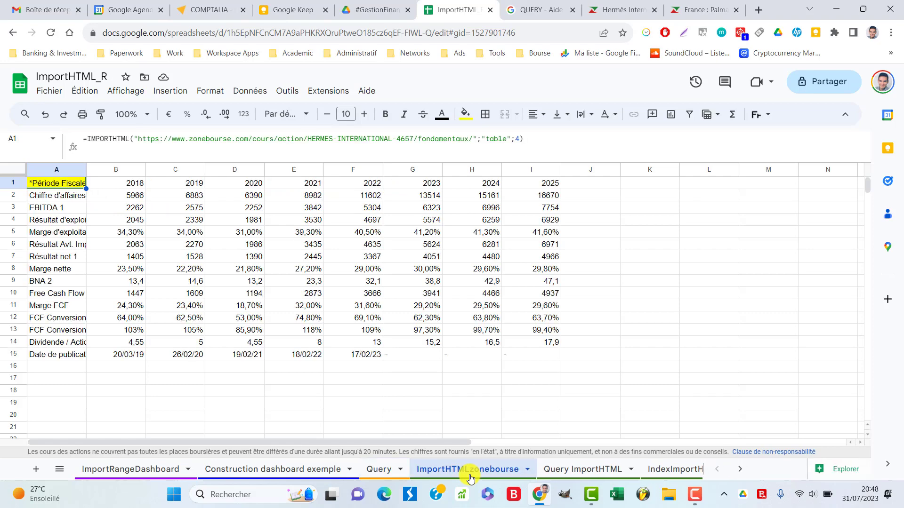
left_click(388, 472)
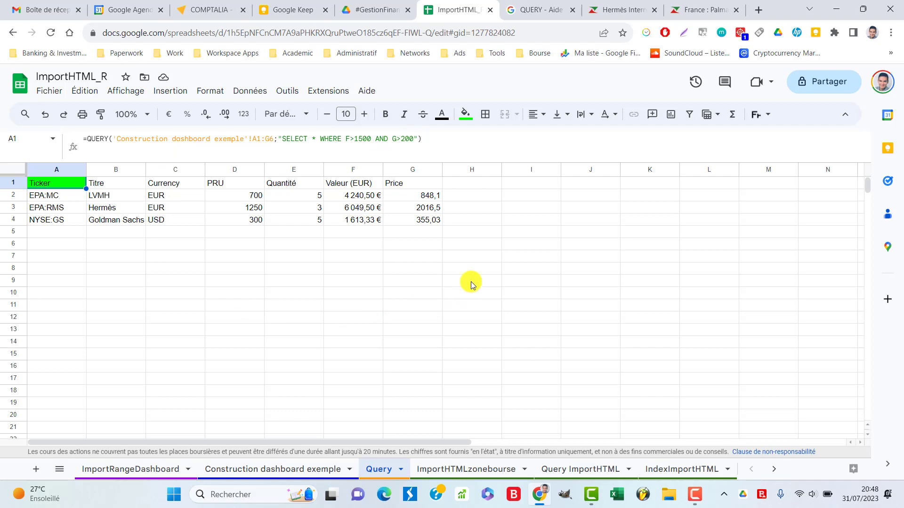
left_click(538, 9)
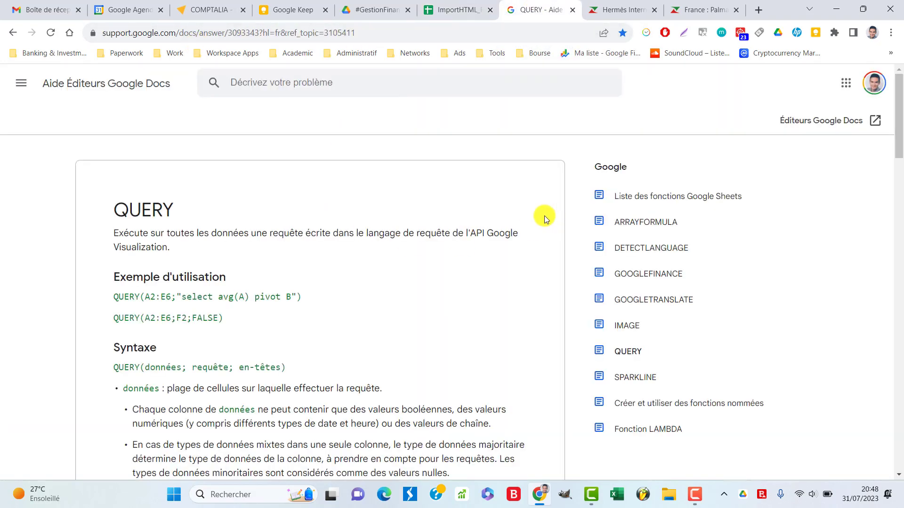
scroll(541, 217, "down", 3)
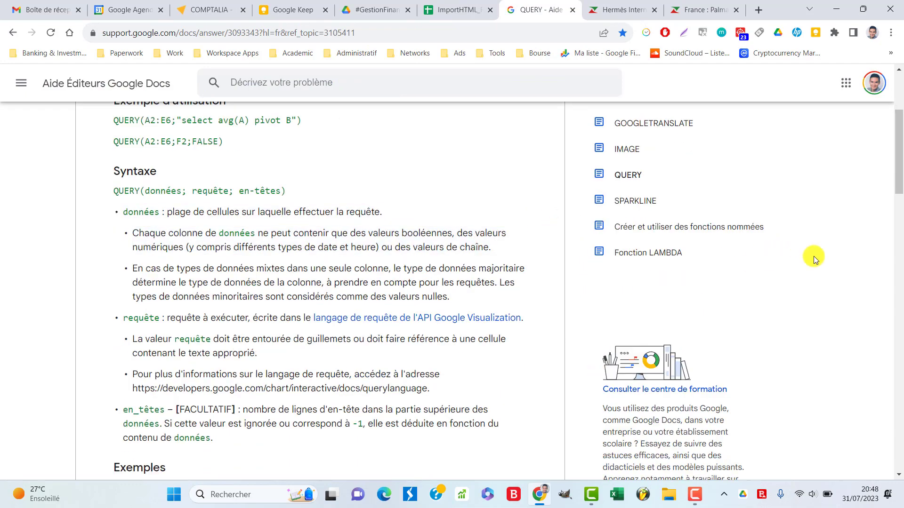
scroll(813, 256, "down", 3)
scroll(813, 256, "up", 4)
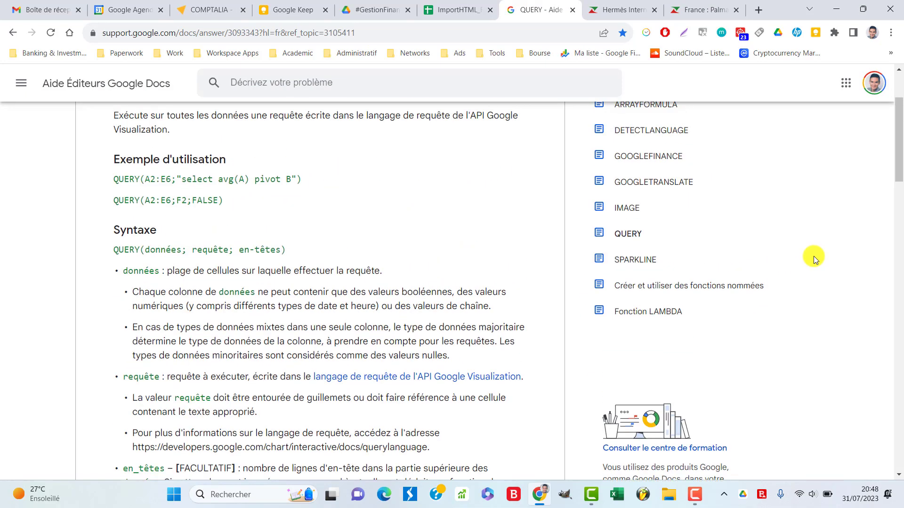
scroll(814, 256, "up", 2)
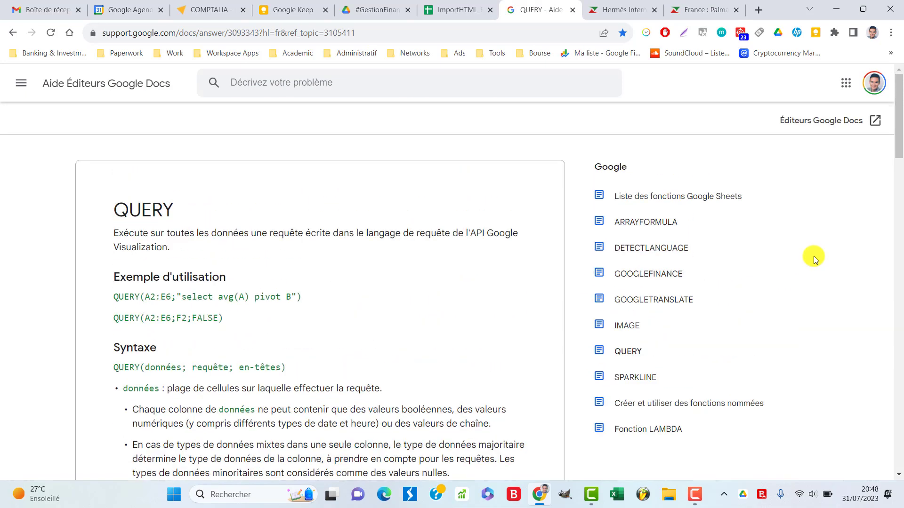
left_click(230, 53)
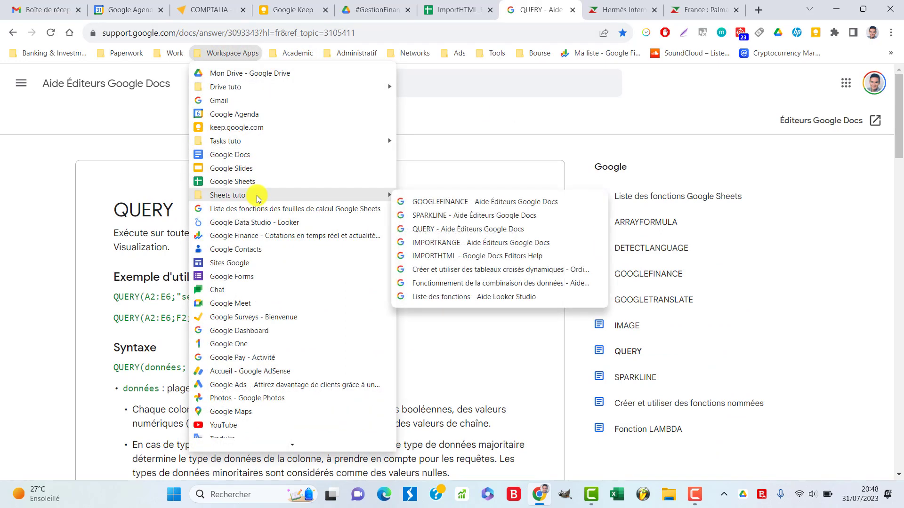
mouse_move(228, 195)
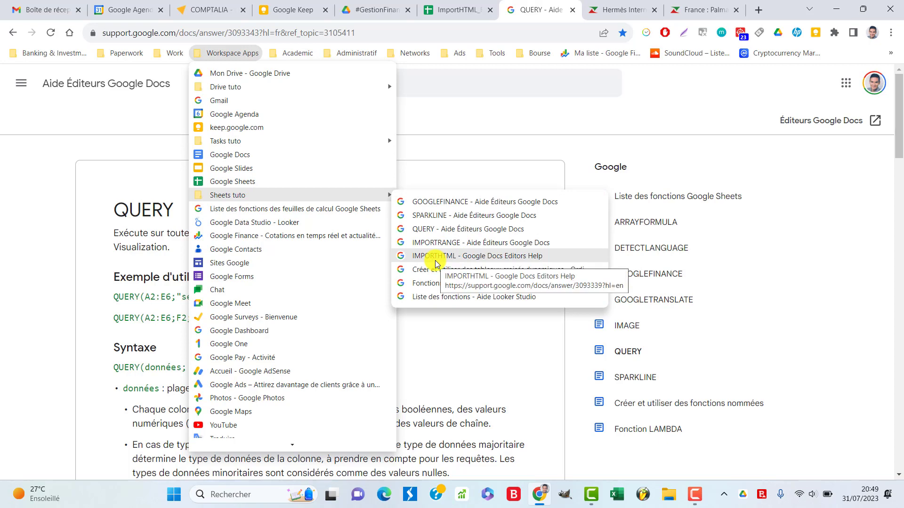
left_click(835, 196)
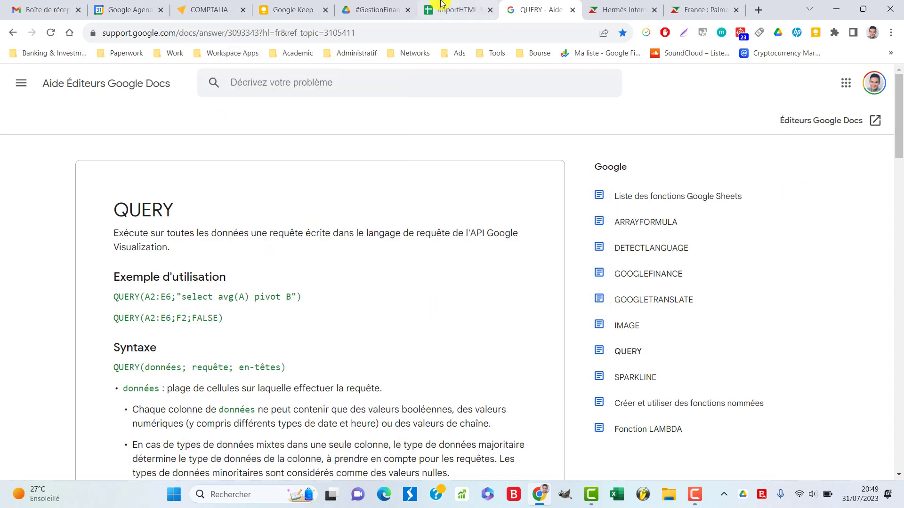
left_click(450, 5)
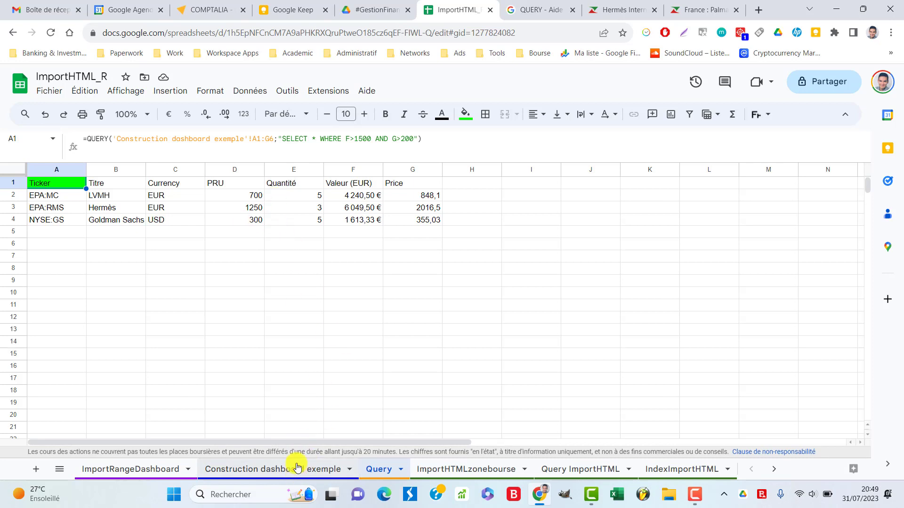
Inspect the GOOGLEFINANCE formula in C3 of the dashboard, then the Query sheet's A1 QUERY formula
left_click(297, 467)
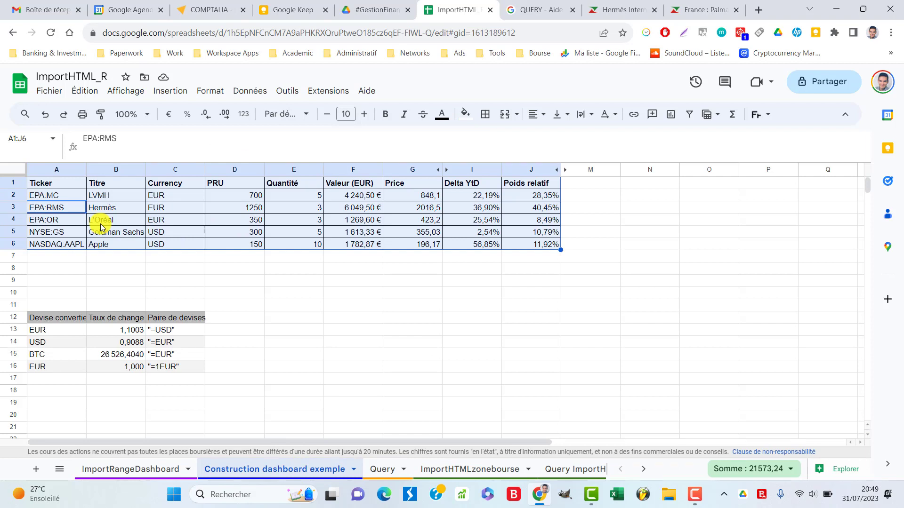
left_click(199, 210)
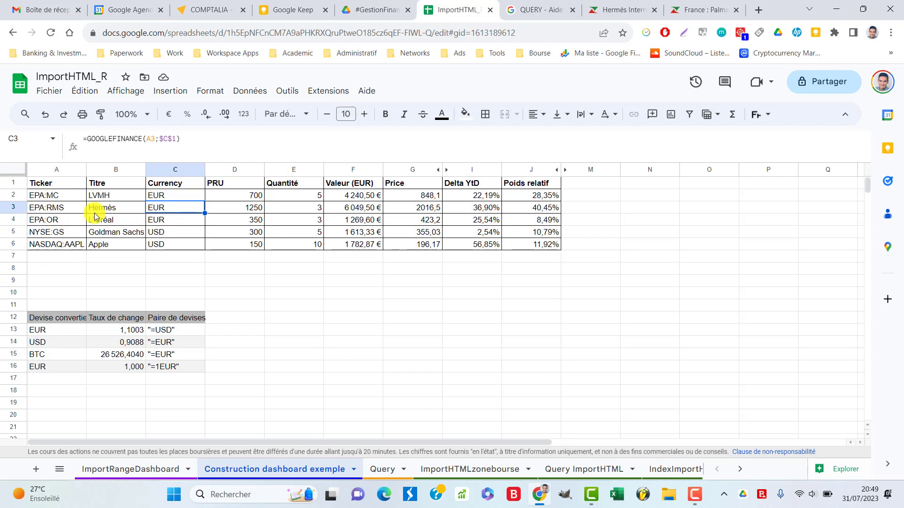
left_click(378, 469)
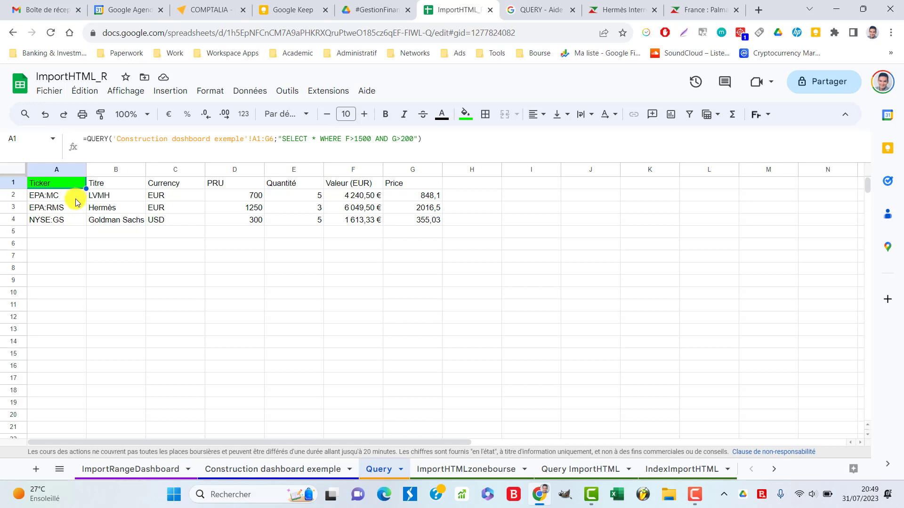
left_click(193, 200)
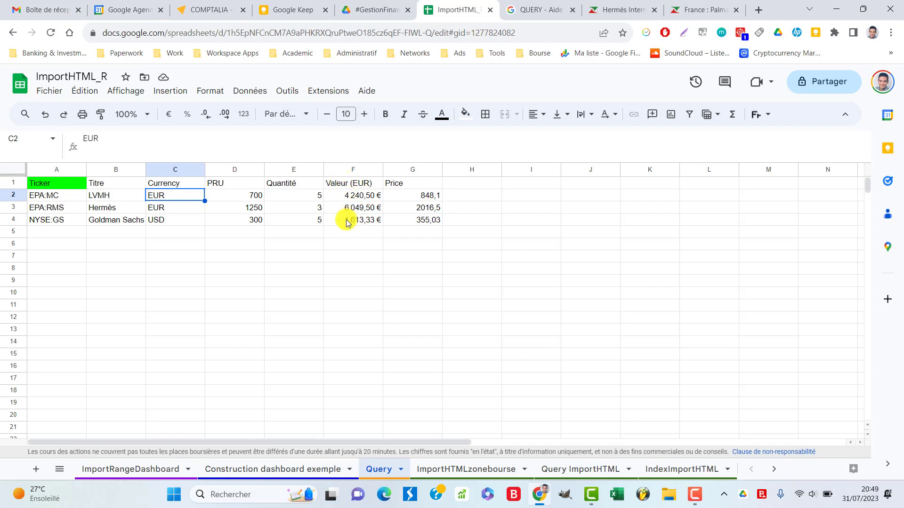
left_click(70, 183)
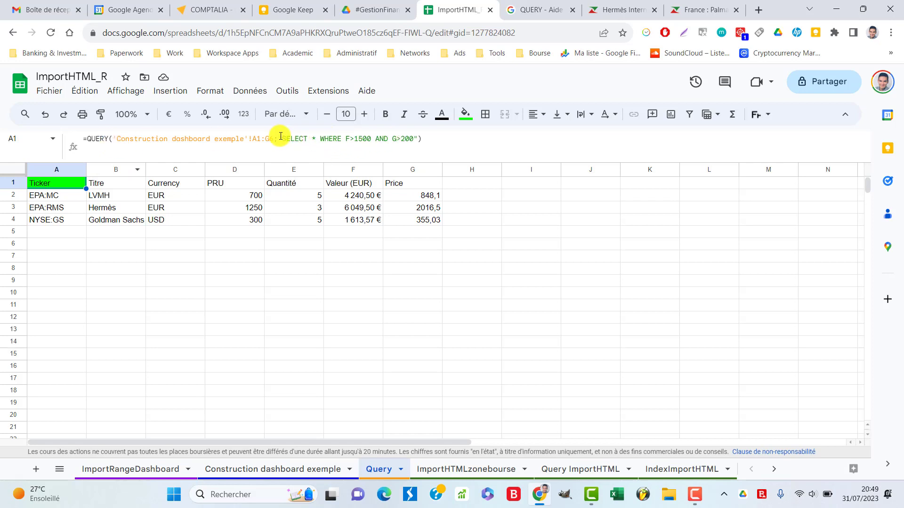
left_click_drag(281, 139, 415, 141)
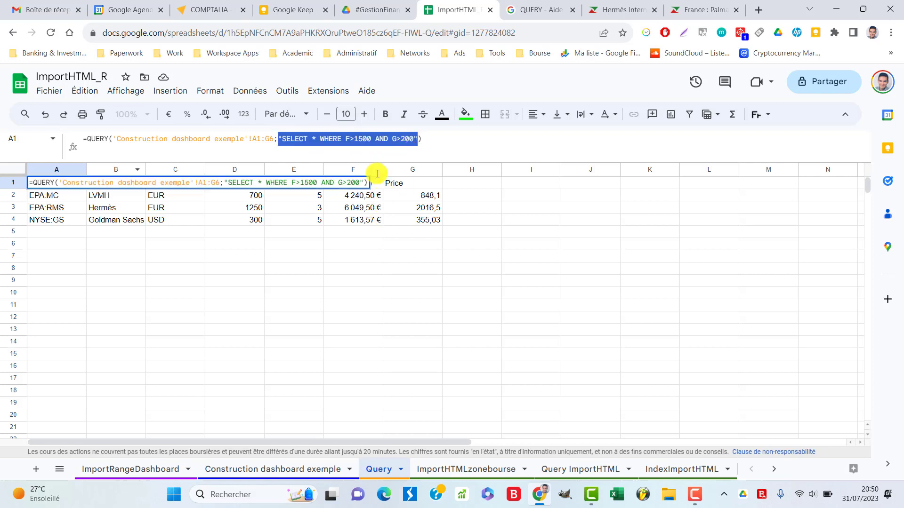
key("Escape")
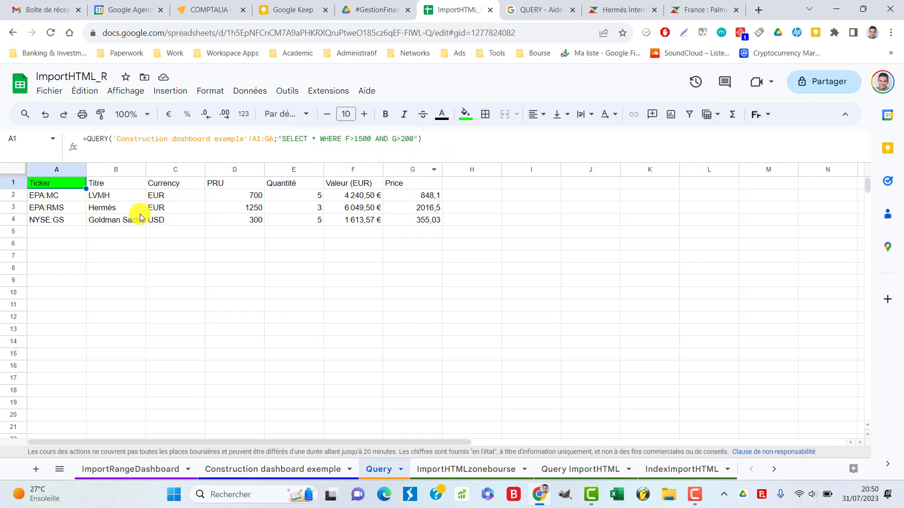
left_click(123, 101)
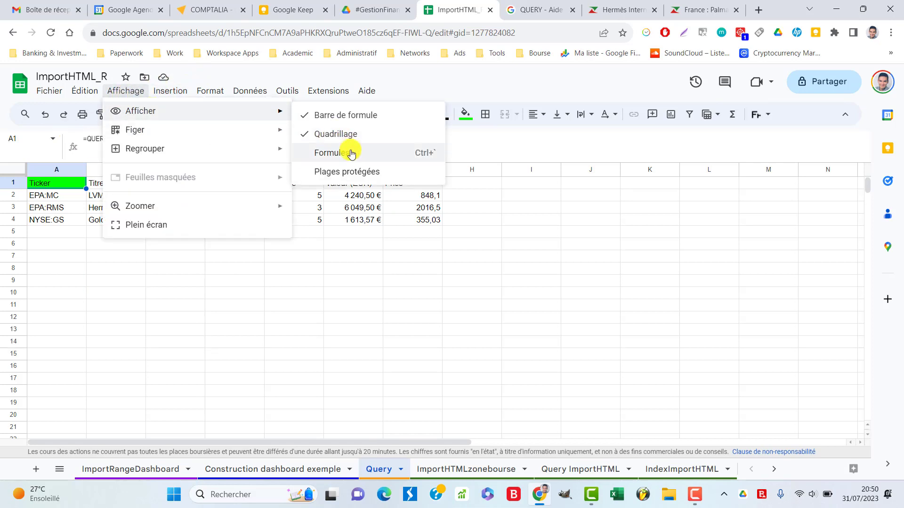
left_click(341, 151)
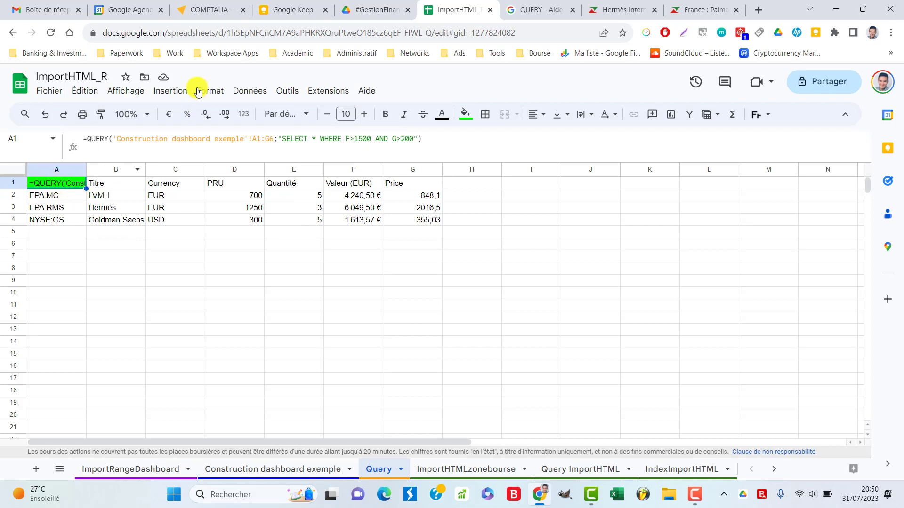
left_click(126, 92)
mouse_move(140, 111)
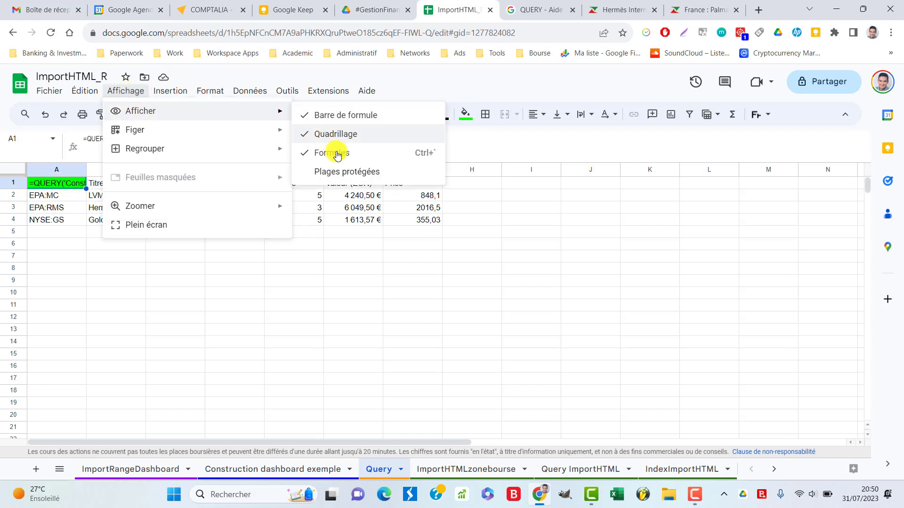
left_click(348, 163)
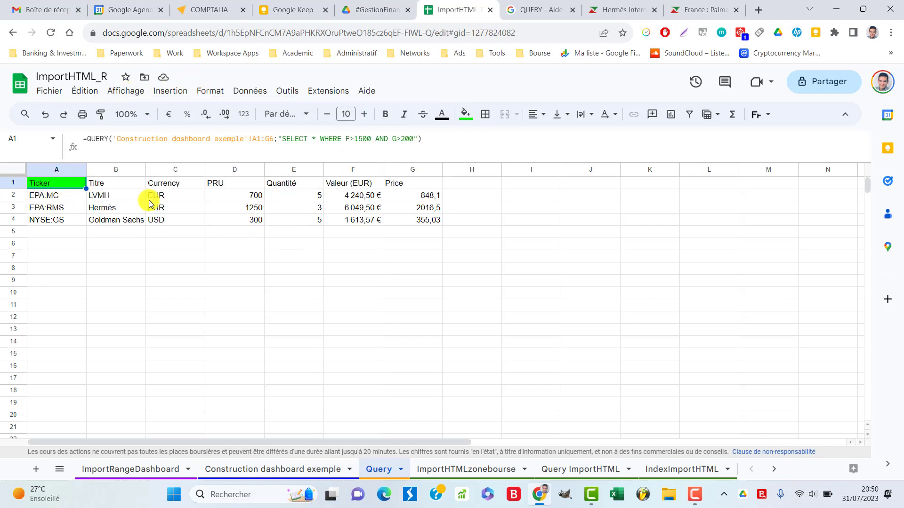
left_click(72, 202)
left_click(76, 220)
left_click(175, 207)
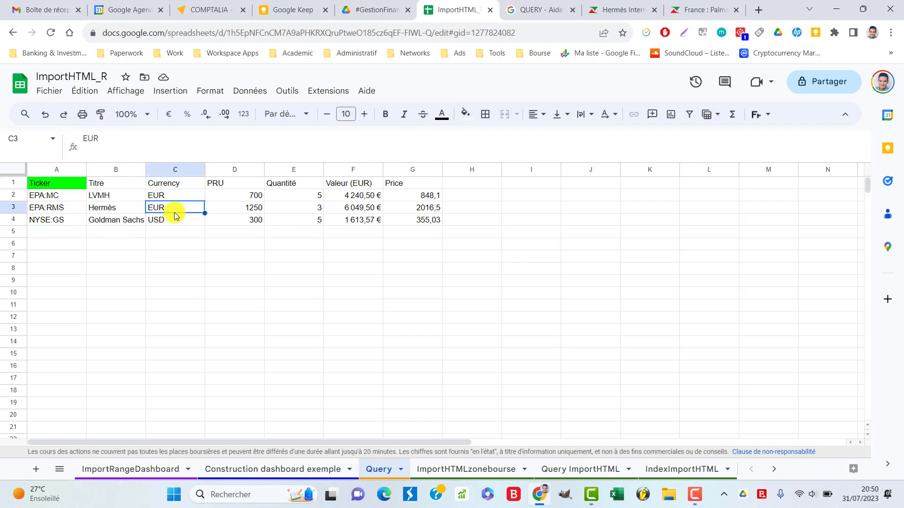
left_click(59, 184)
key("Delete")
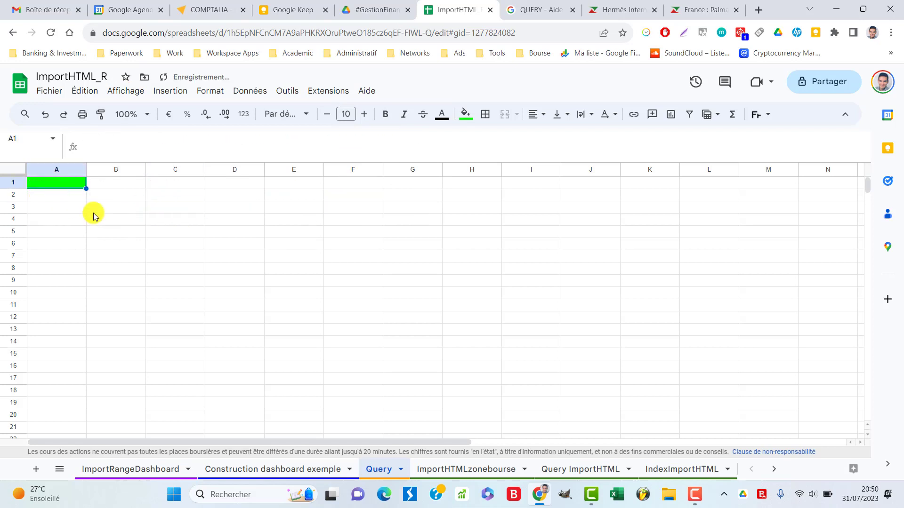
key("ctrl+z")
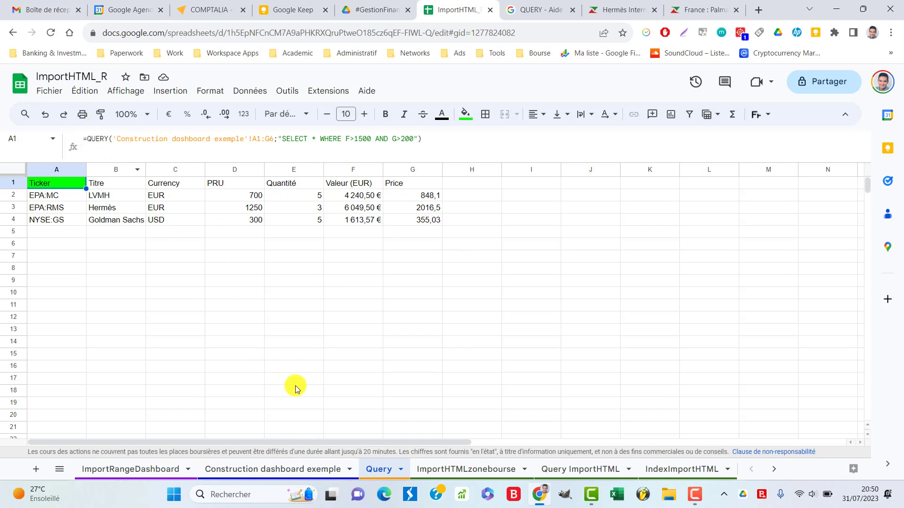
left_click(292, 471)
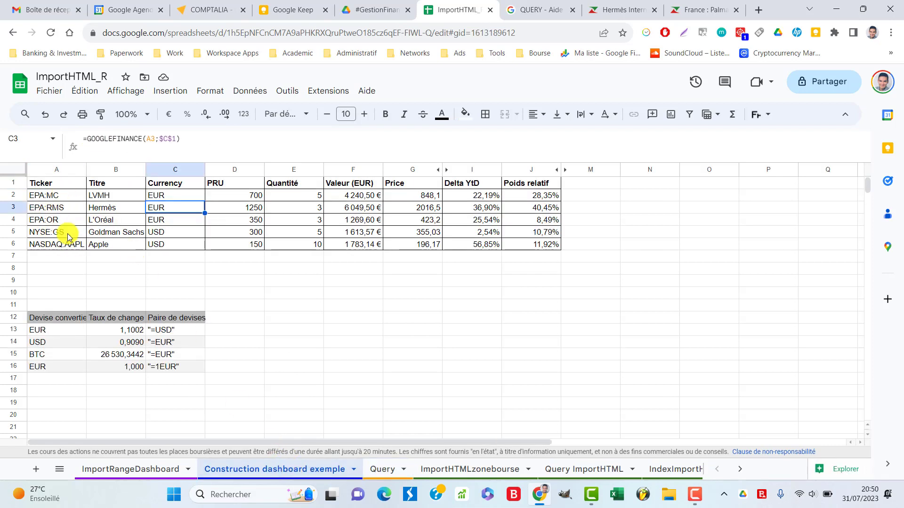
left_click(375, 470)
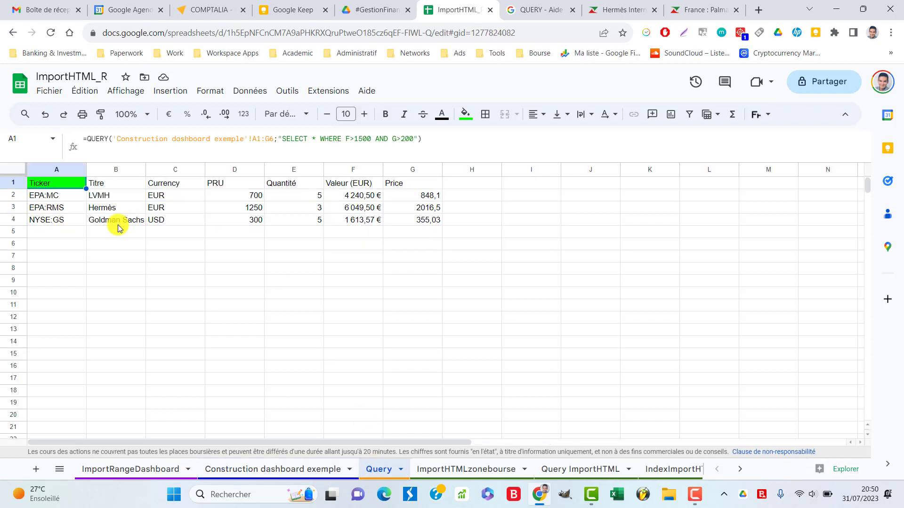
left_click(278, 139)
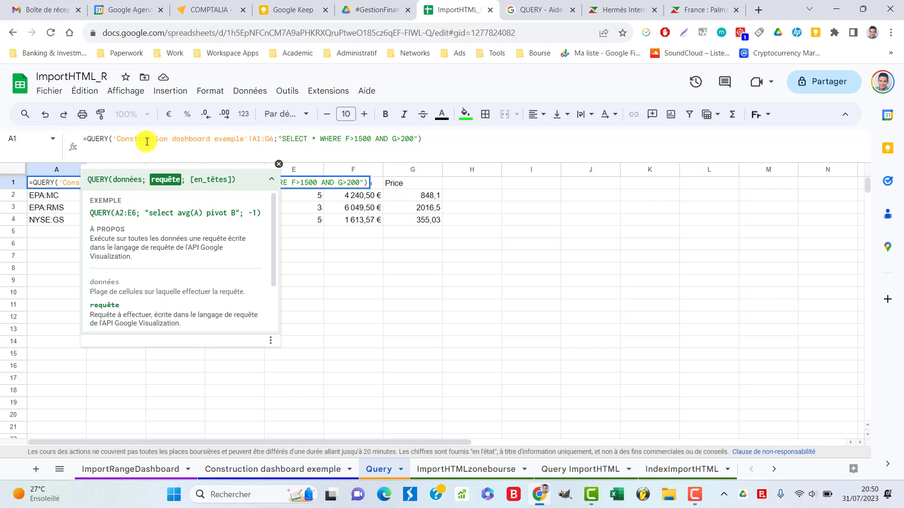
scroll(186, 247, "down", 2)
scroll(196, 235, "up", 2)
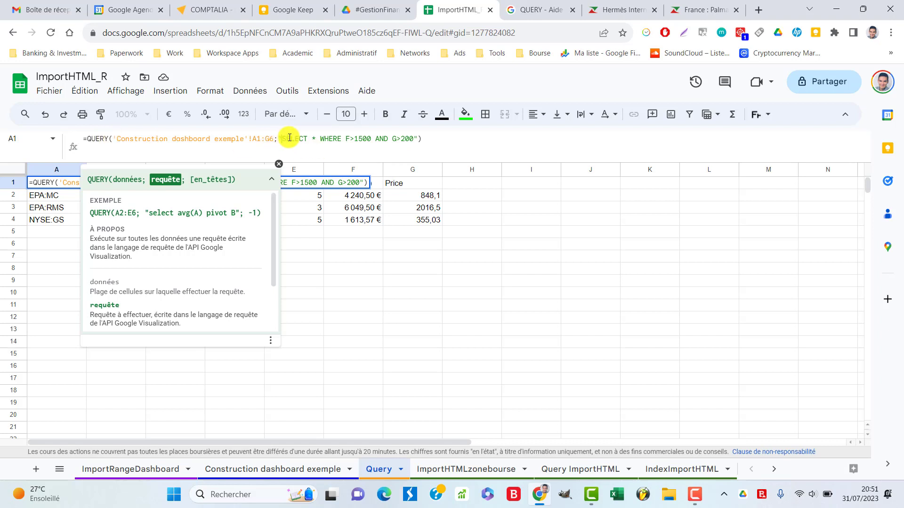
left_click_drag(282, 138, 414, 139)
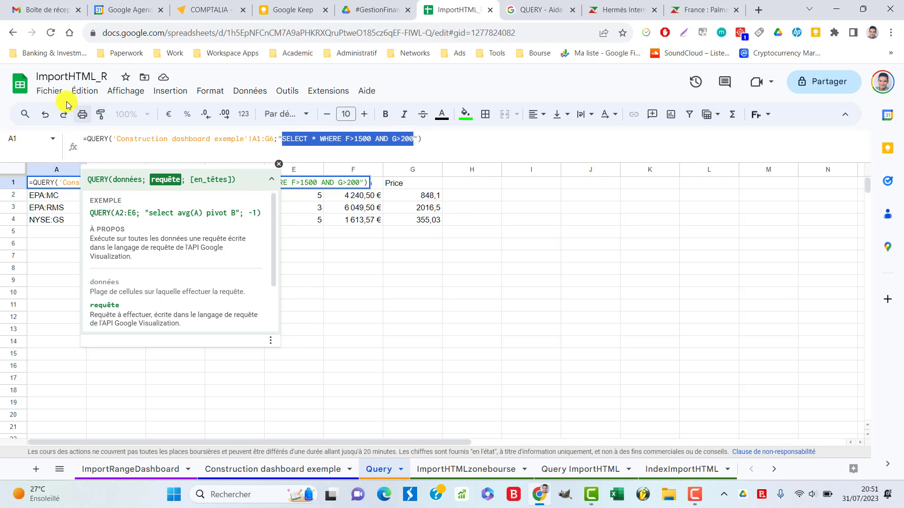
left_click(48, 90)
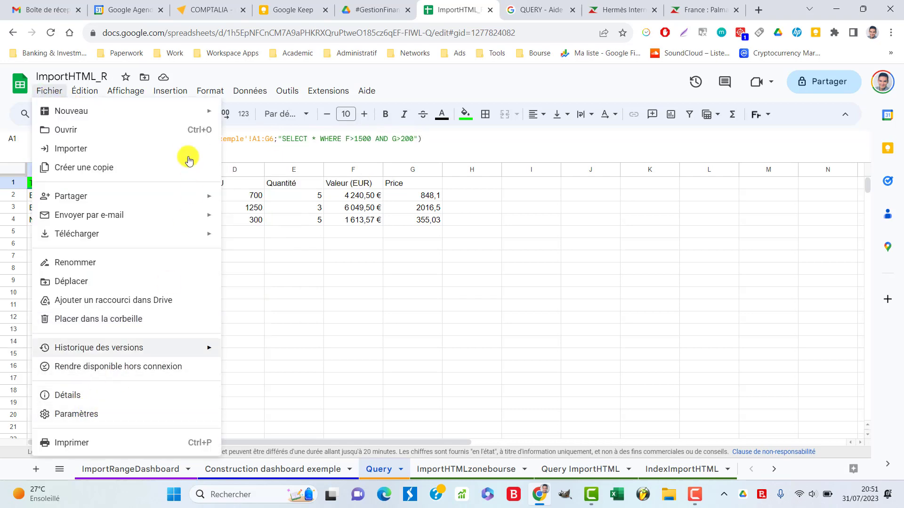
left_click(49, 90)
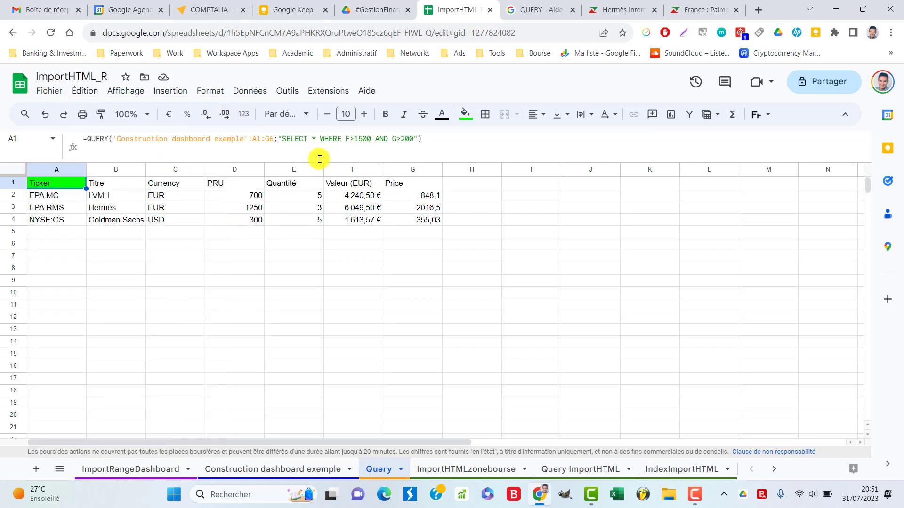
left_click_drag(283, 139, 308, 138)
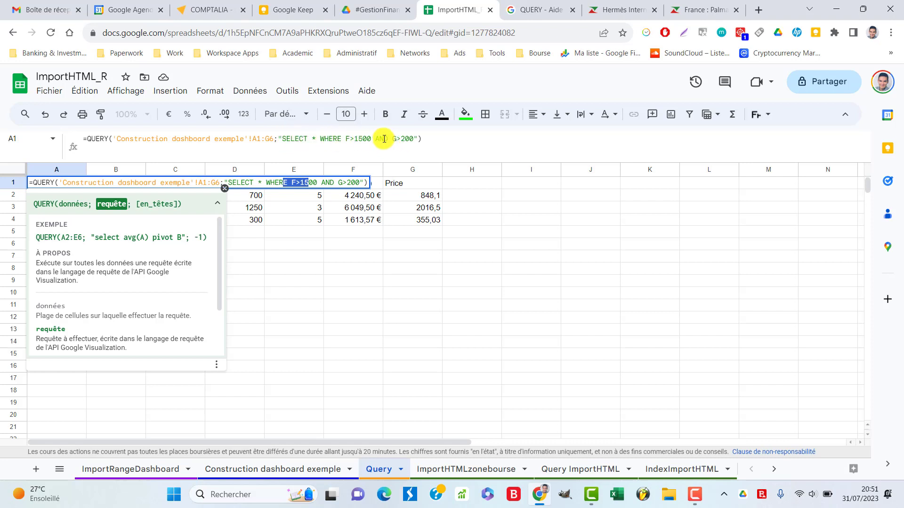
key("Escape")
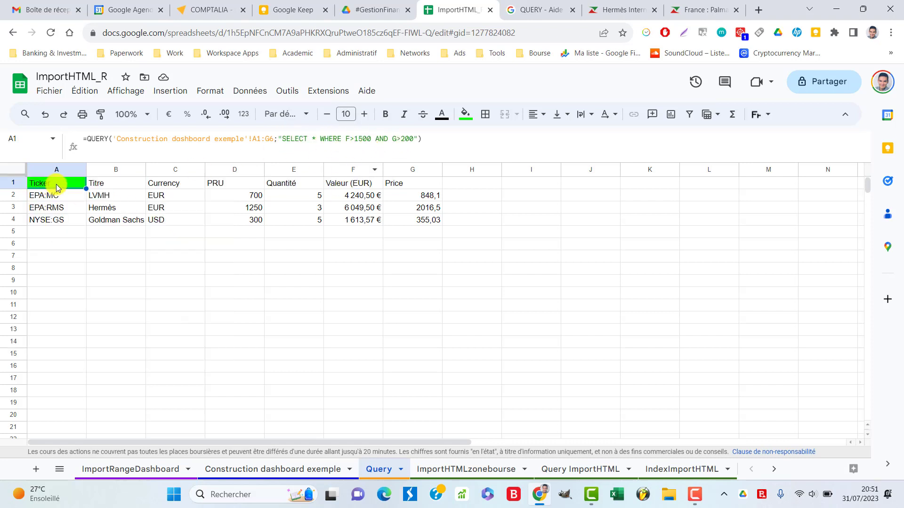
left_click(117, 138)
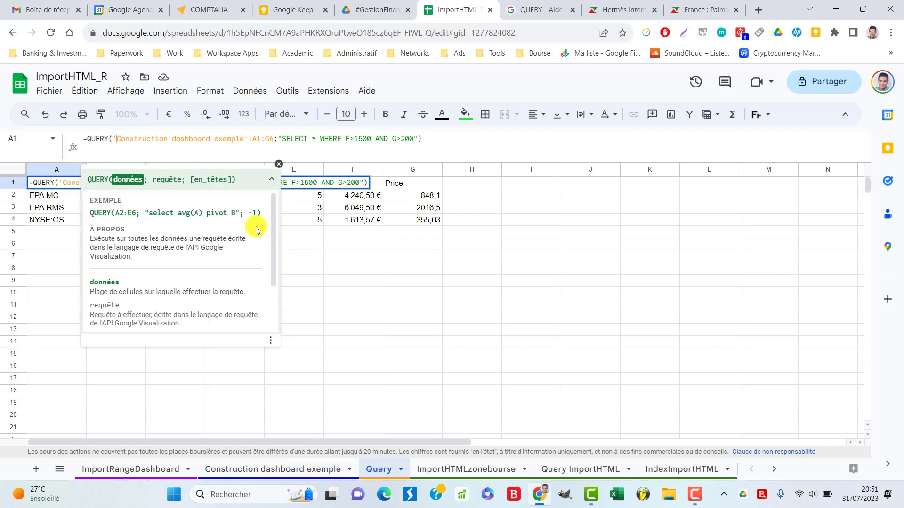
scroll(254, 235, "down", 2)
scroll(150, 245, "up", 3)
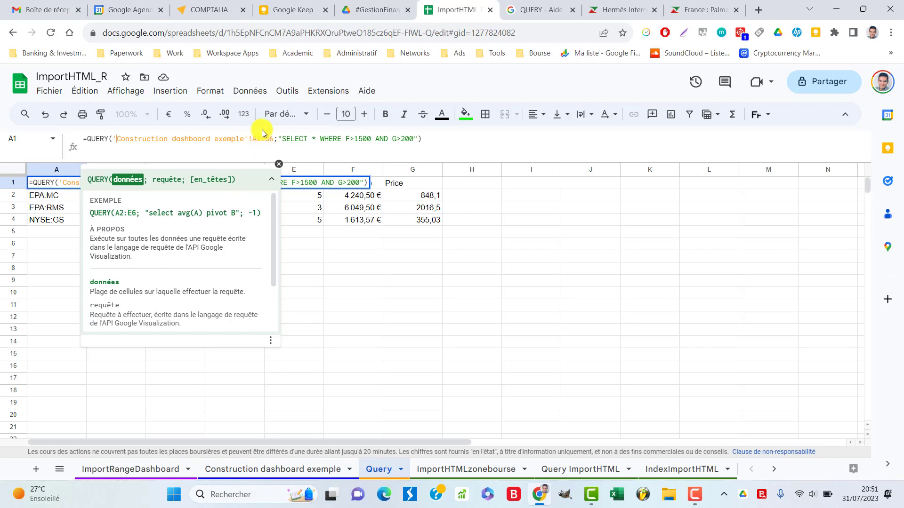
Try widening the QUERY range from A1:G6 to A1:H6, then undo it
left_click(263, 470)
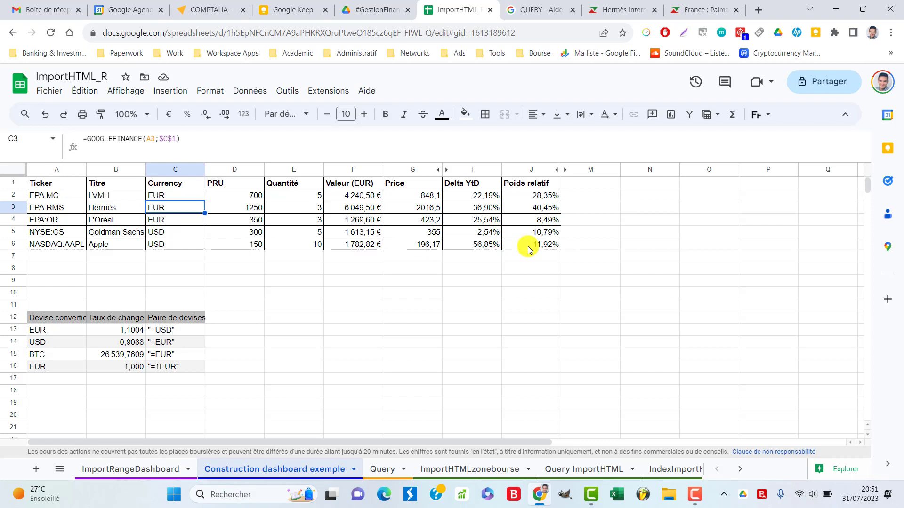
left_click(383, 469)
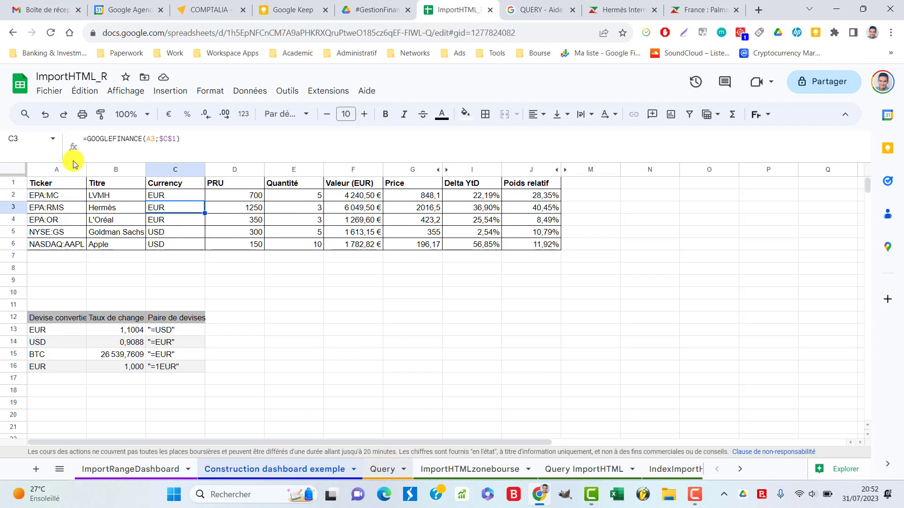
left_click(269, 138)
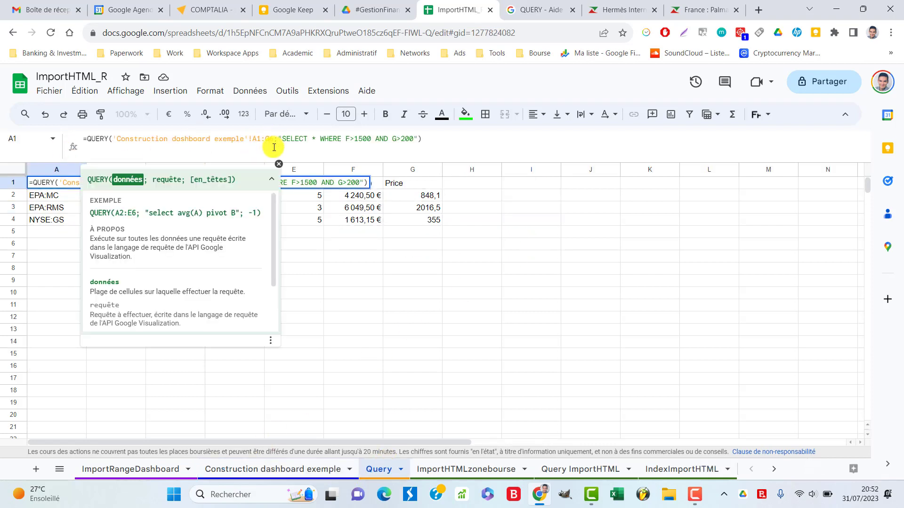
key("BackSpace")
type("H")
key("Return")
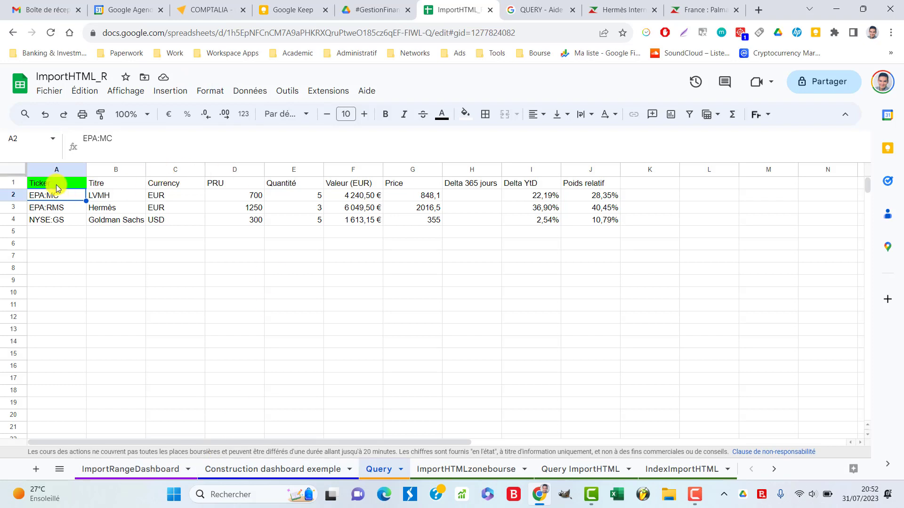
key("ctrl+z")
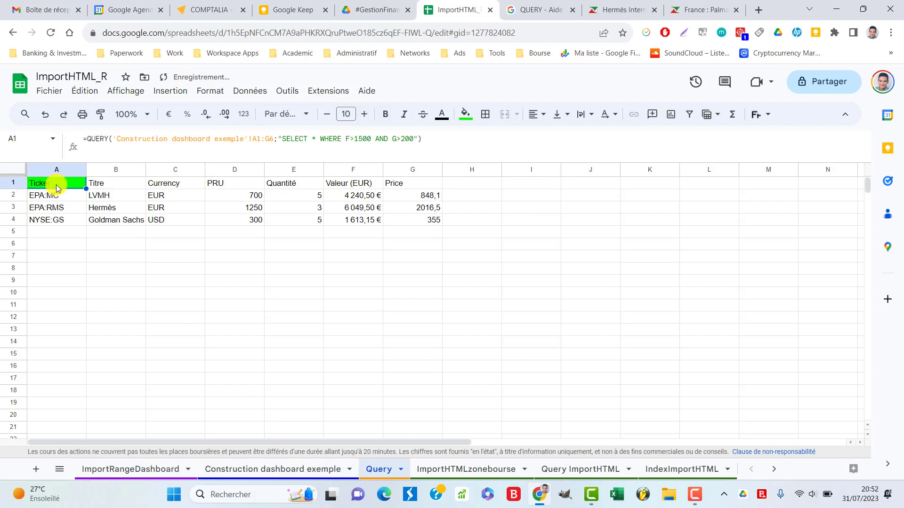
Delete ;"SELECT * WHERE F>1500 AND G>200" from the A1 QUERY formula
left_click(276, 140)
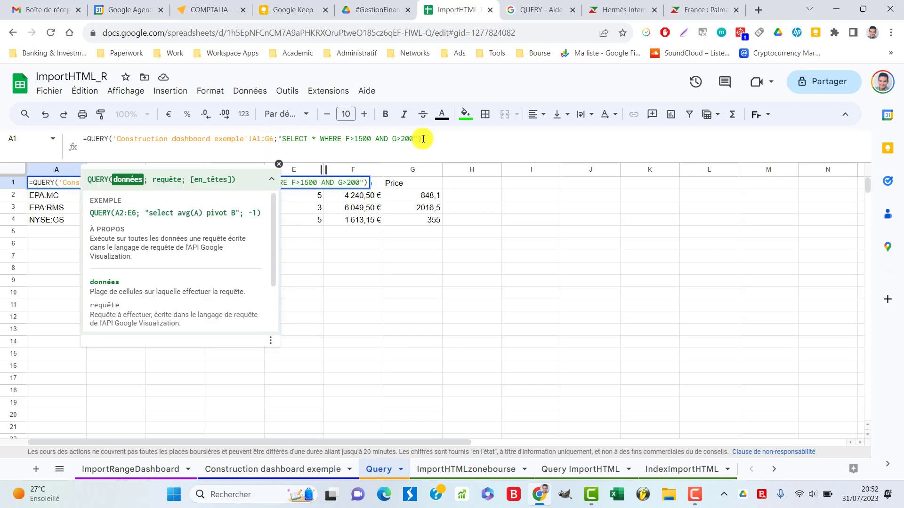
left_click_drag(423, 139, 27, 151)
key("ctrl+c")
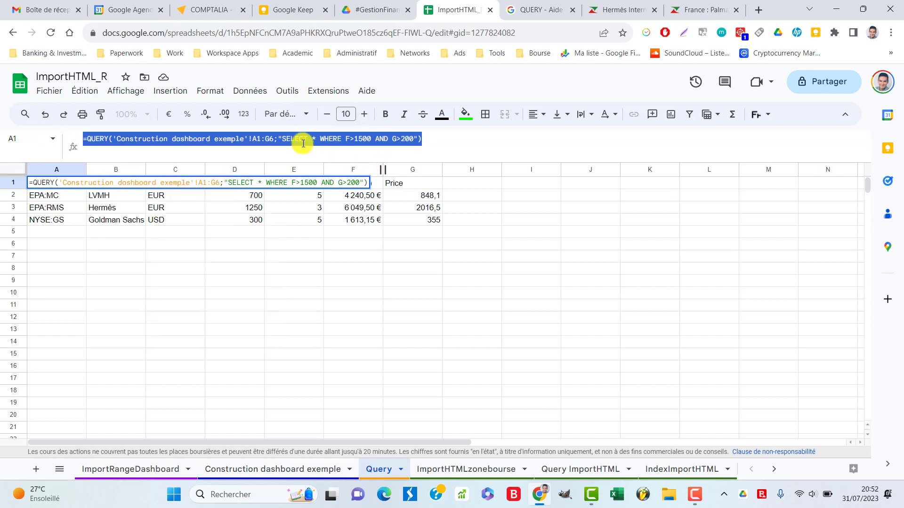
key("Right")
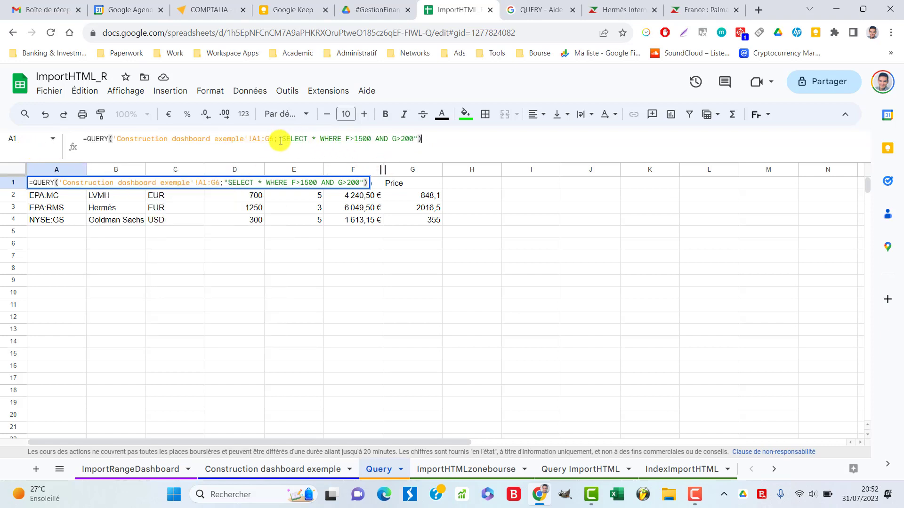
left_click_drag(275, 139, 417, 138)
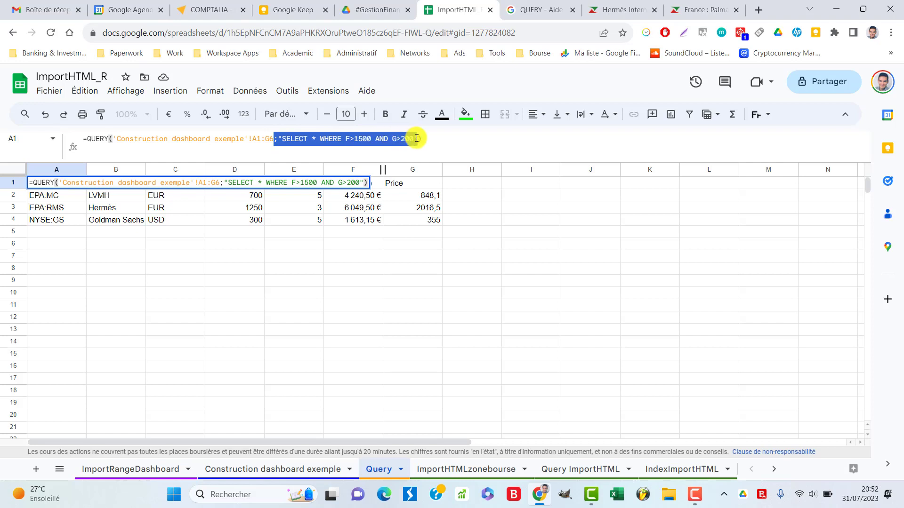
key("Delete")
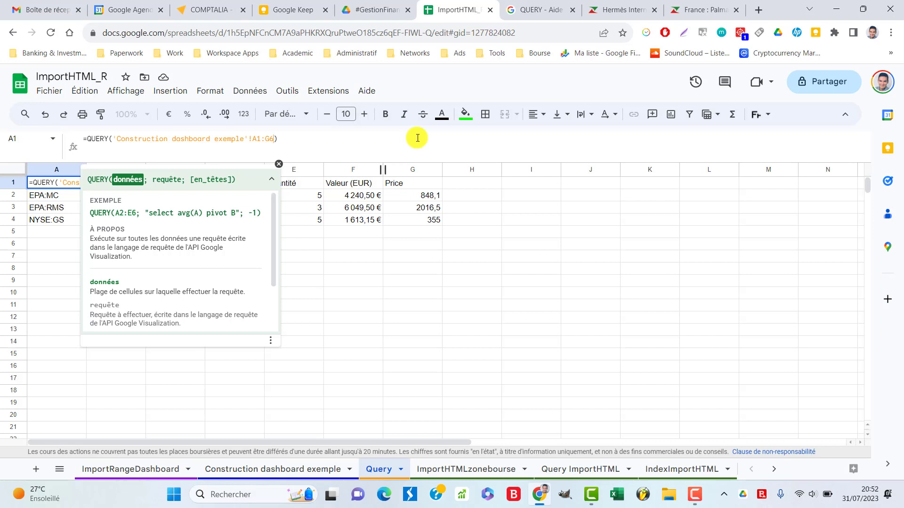
Apply the range-only QUERY, then test it by changing L'Oréal's E4 quantity to 5 and undoing
key("Return")
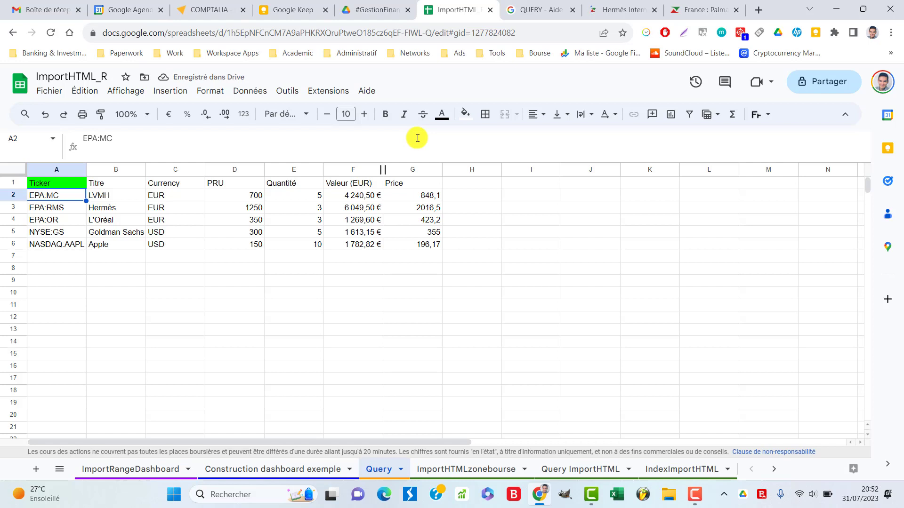
left_click(75, 186)
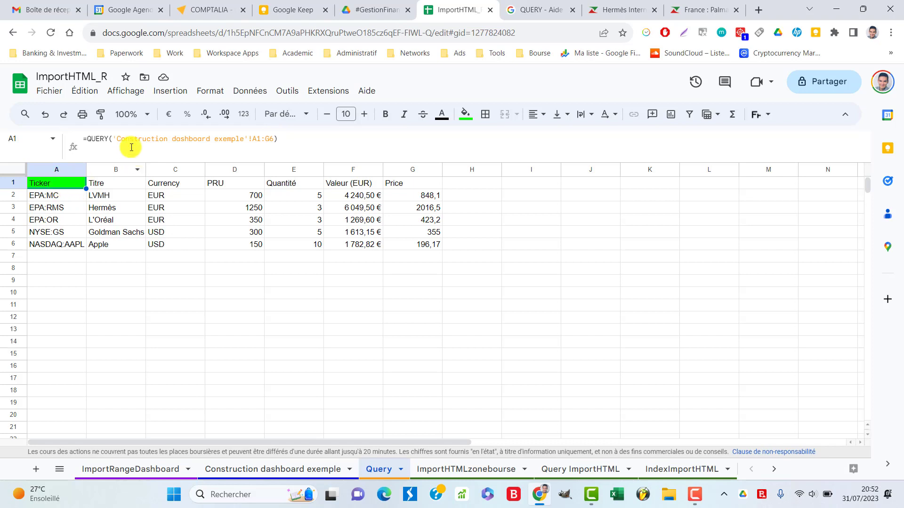
left_click(288, 471)
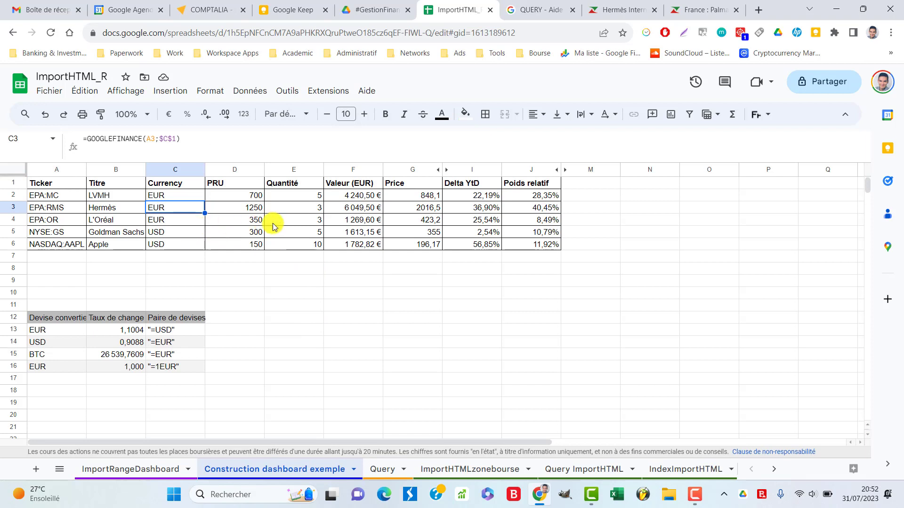
left_click(295, 221)
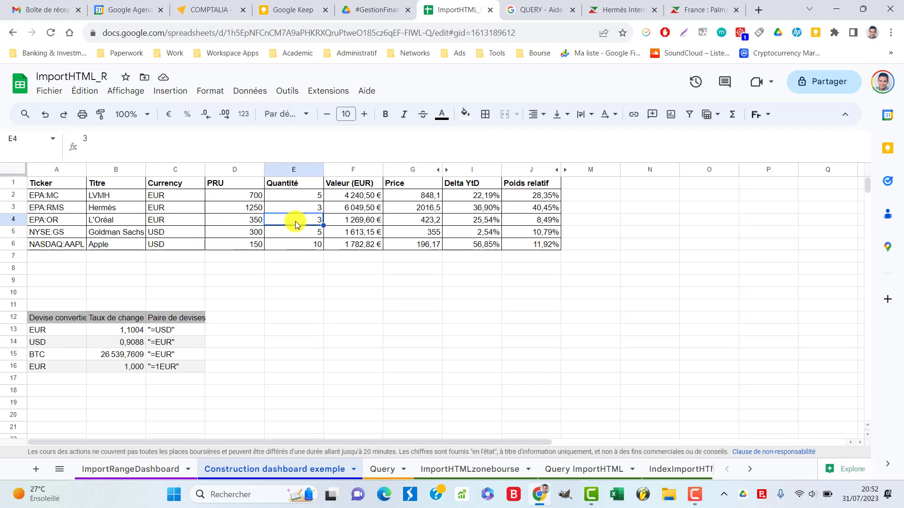
type("5")
key("Tab")
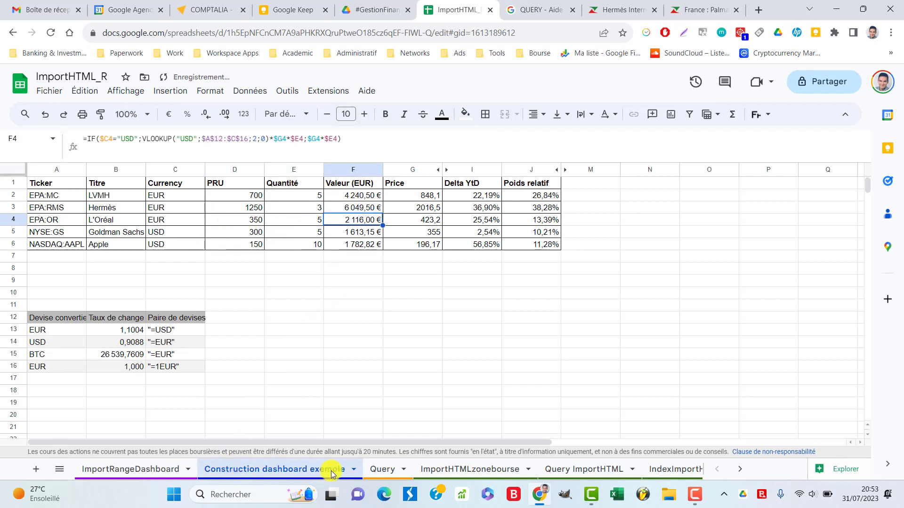
left_click(297, 223)
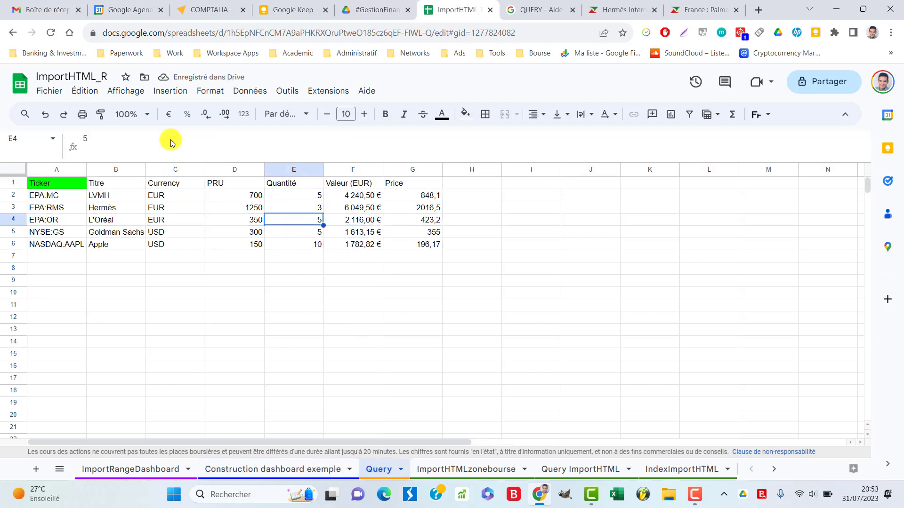
left_click(45, 114)
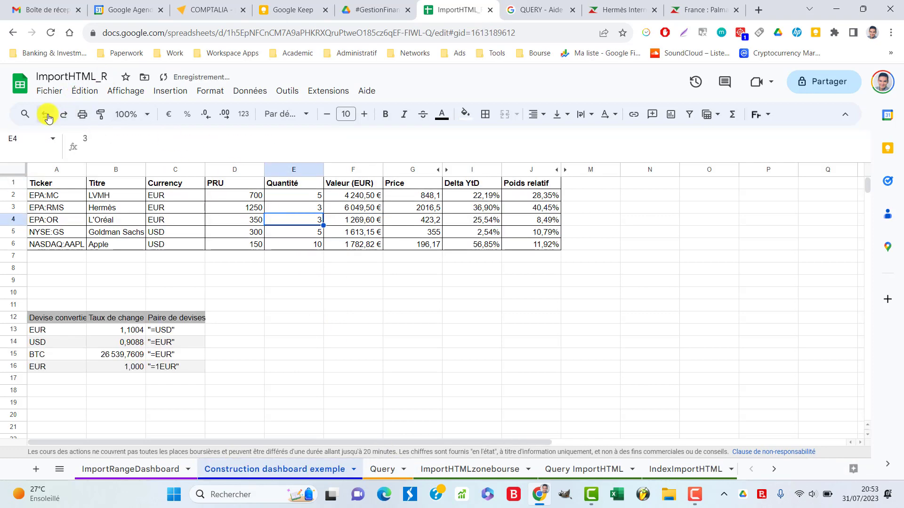
left_click(384, 470)
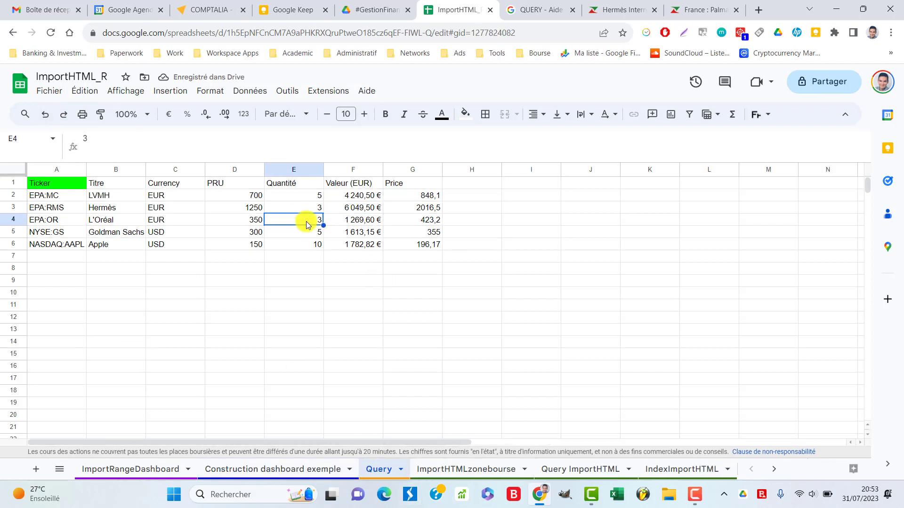
Restore the WHERE F>1500 AND G>200 filter in A1 and add a headers argument of 1
left_click(70, 183)
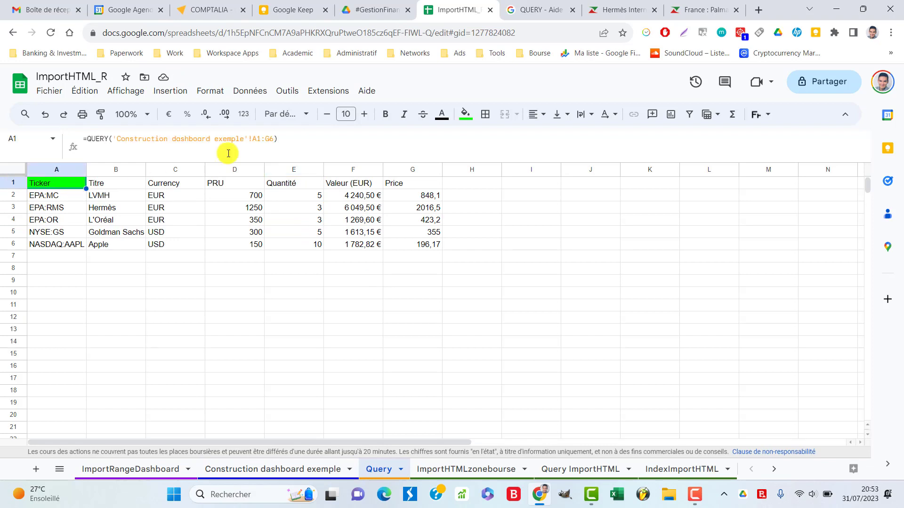
left_click(275, 140)
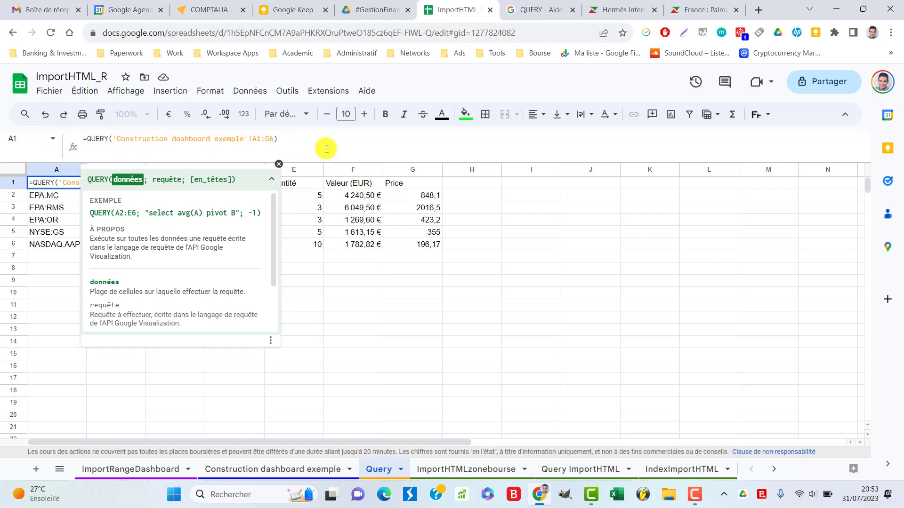
left_click_drag(308, 140, 68, 148)
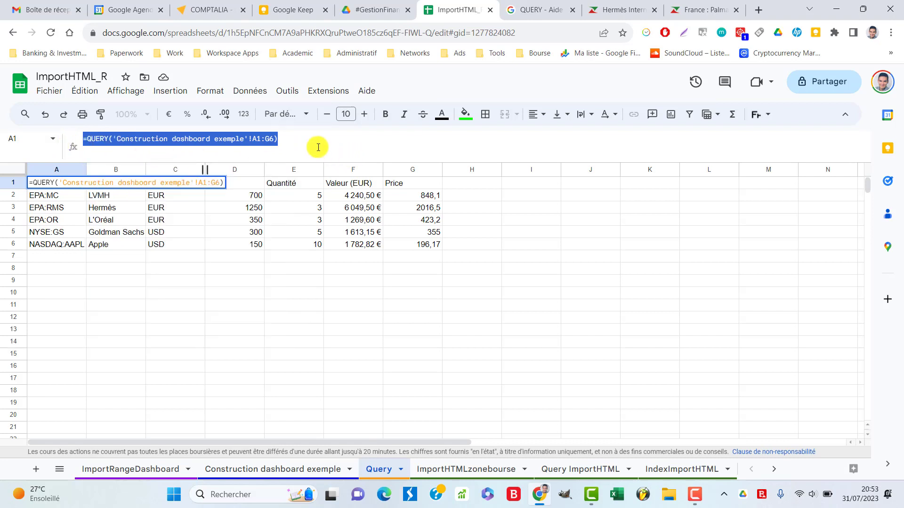
key("ctrl+v")
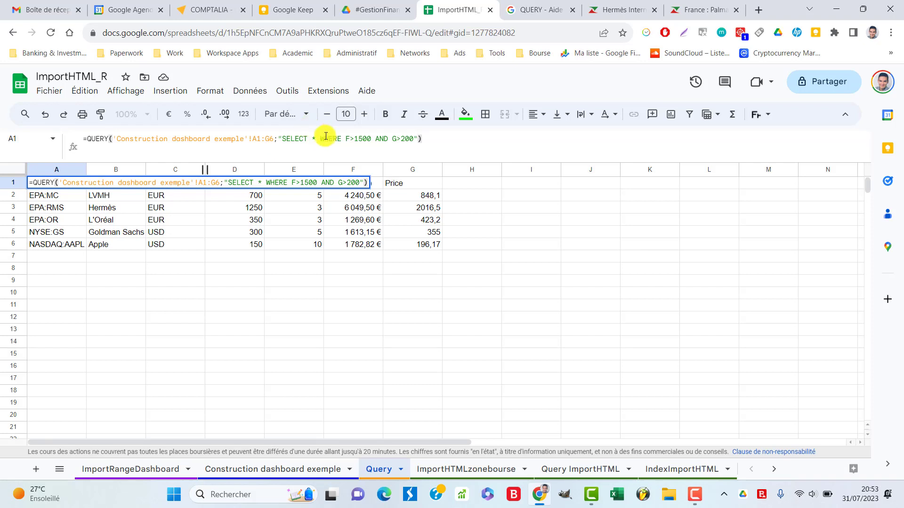
left_click(321, 138)
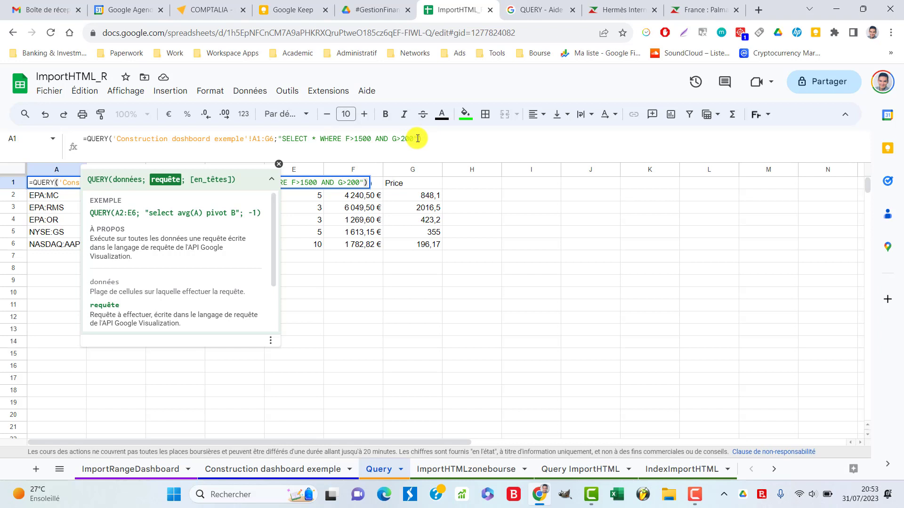
left_click(423, 140)
type(";")
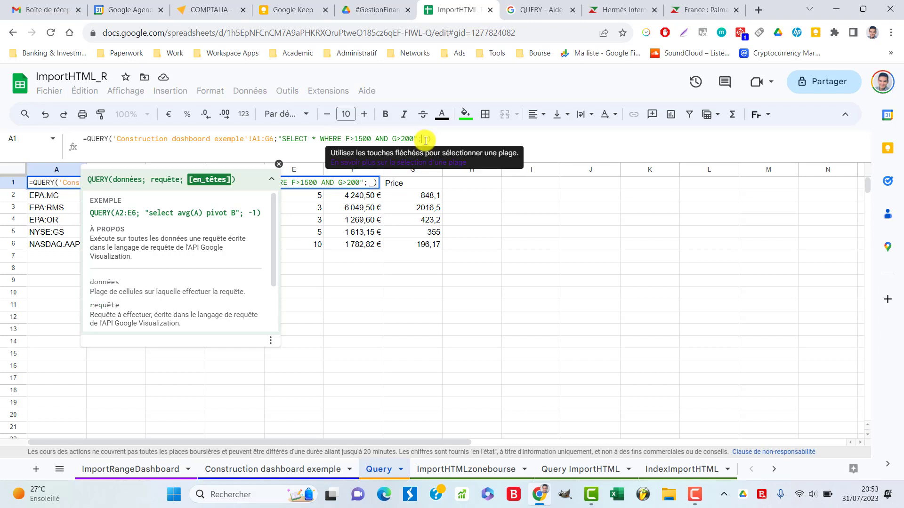
type("1")
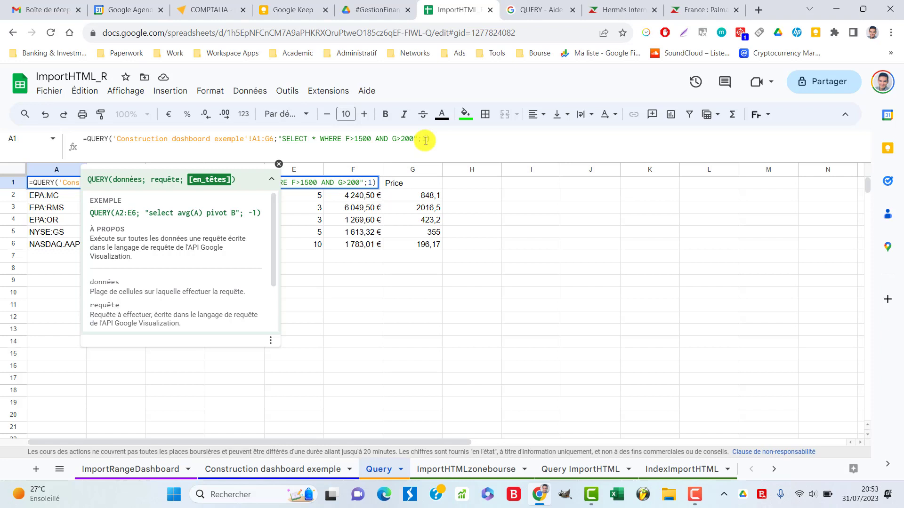
key("Return")
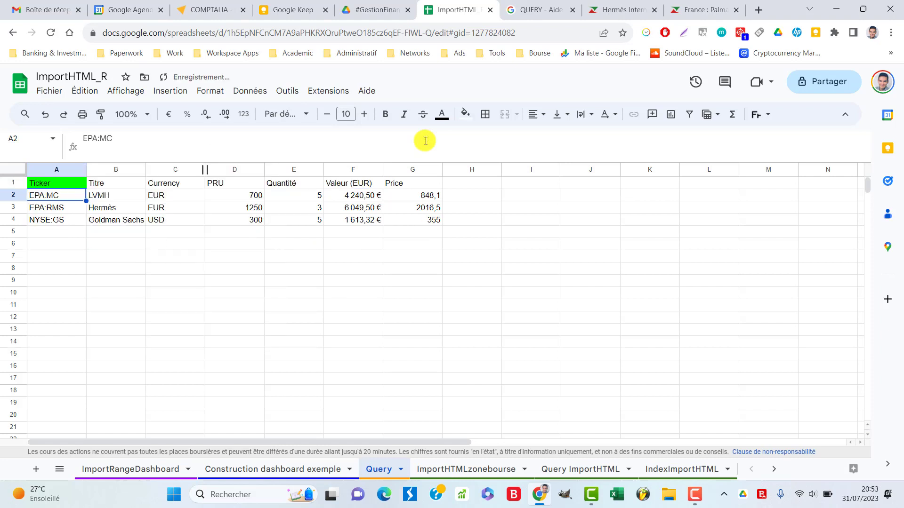
Try the headers argument as 0, then set it back to 1
key("Up")
left_click(425, 140)
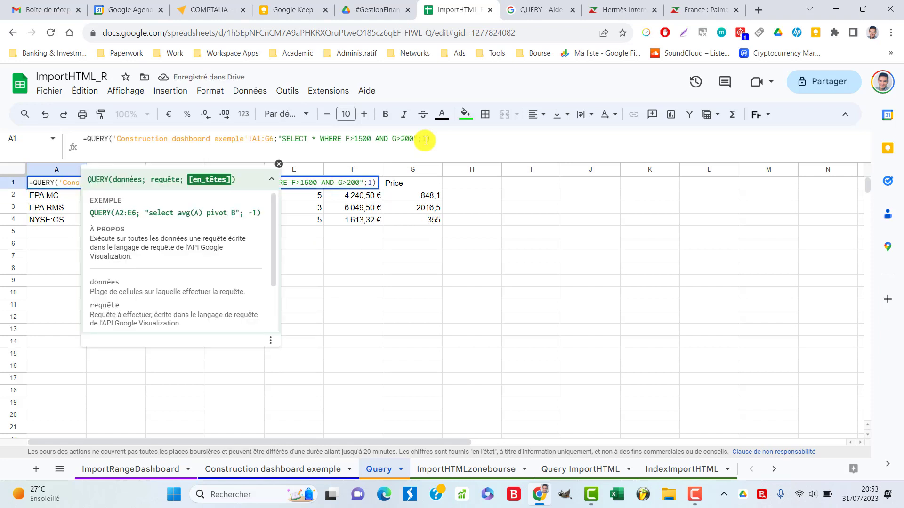
key("Return")
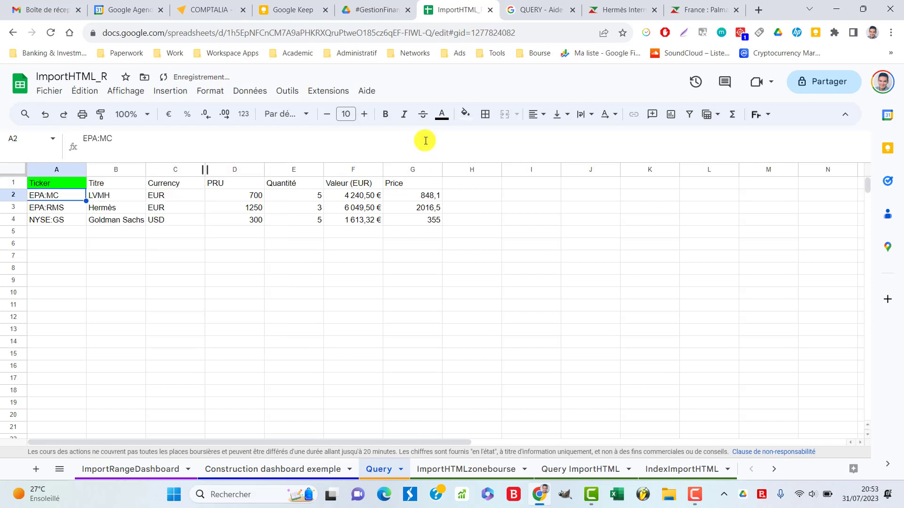
key("Up")
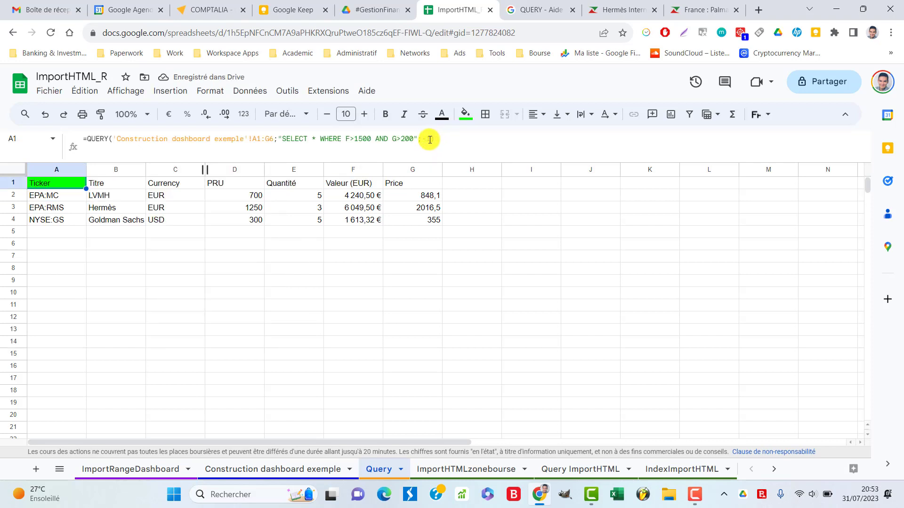
left_click(429, 139)
type("0")
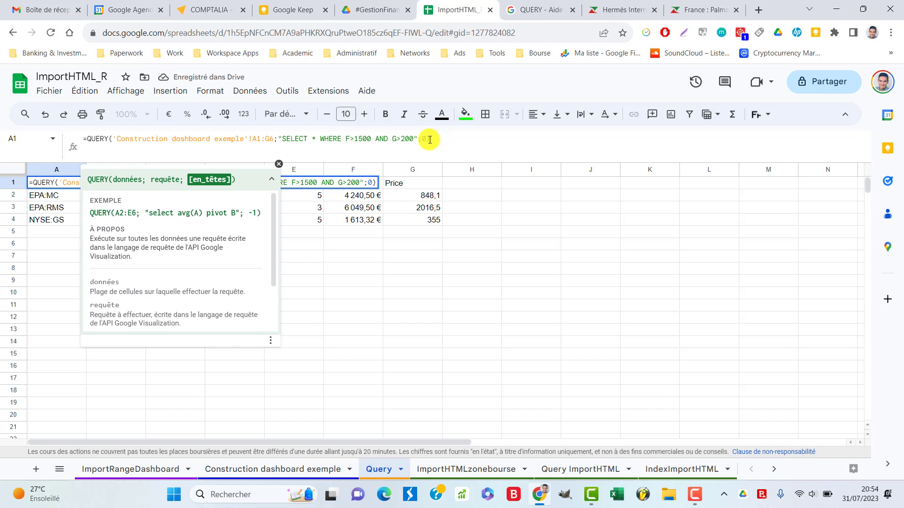
key("Return")
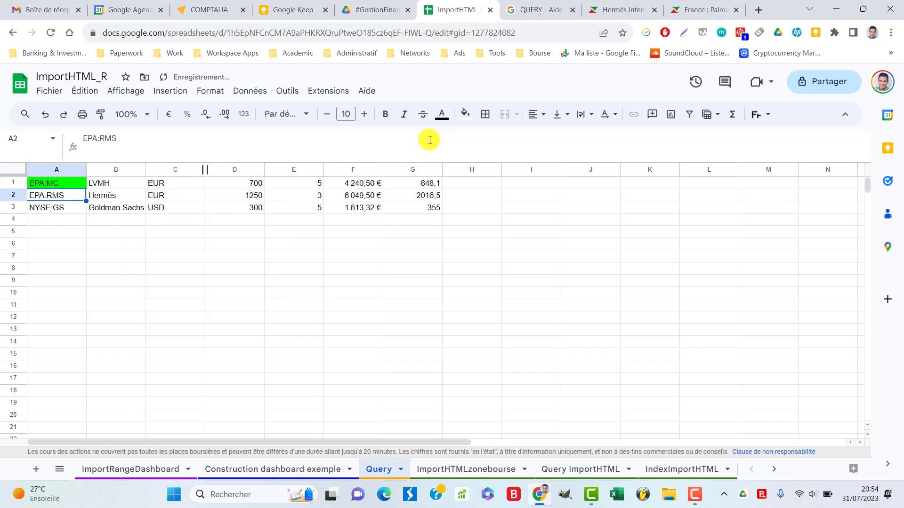
key("Up")
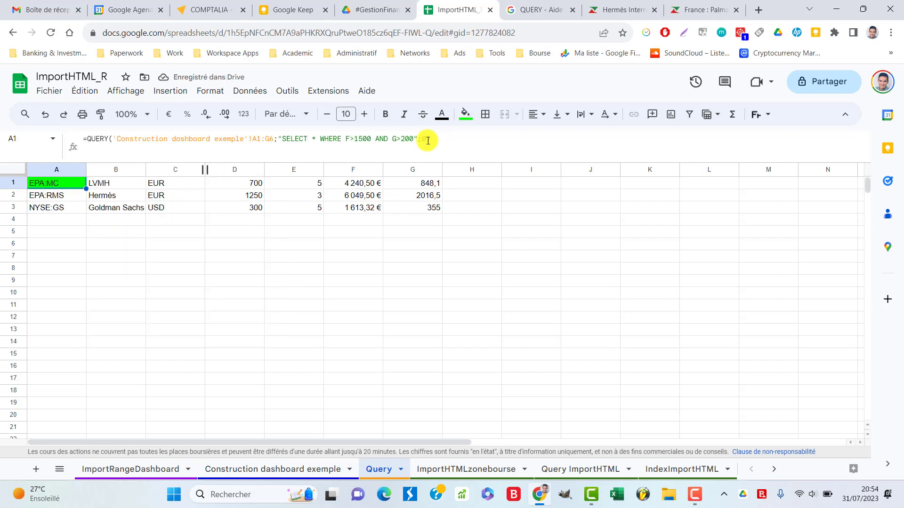
left_click(428, 140)
type("1")
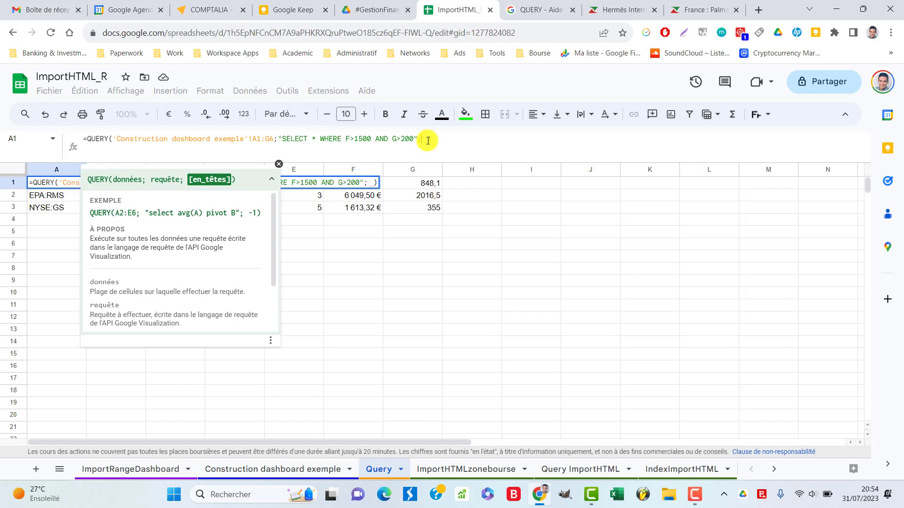
key("Return")
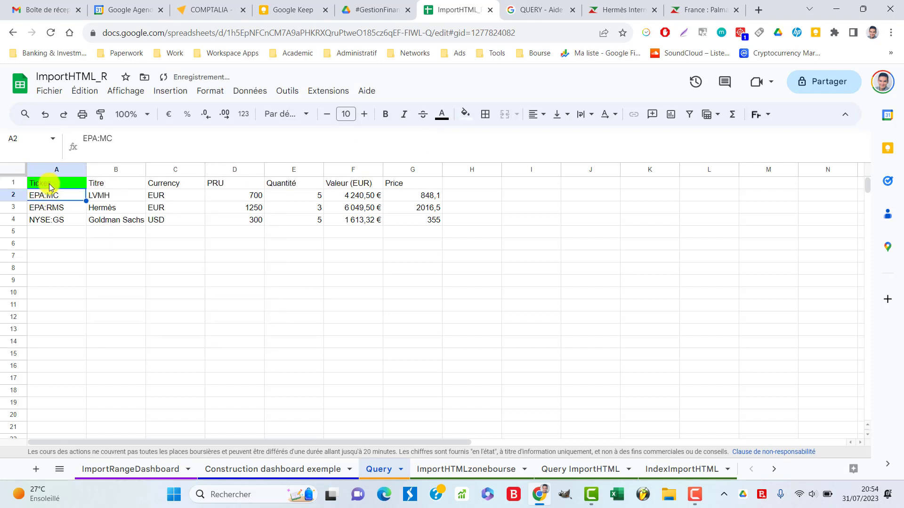
left_click(34, 183)
left_click_drag(284, 137, 404, 143)
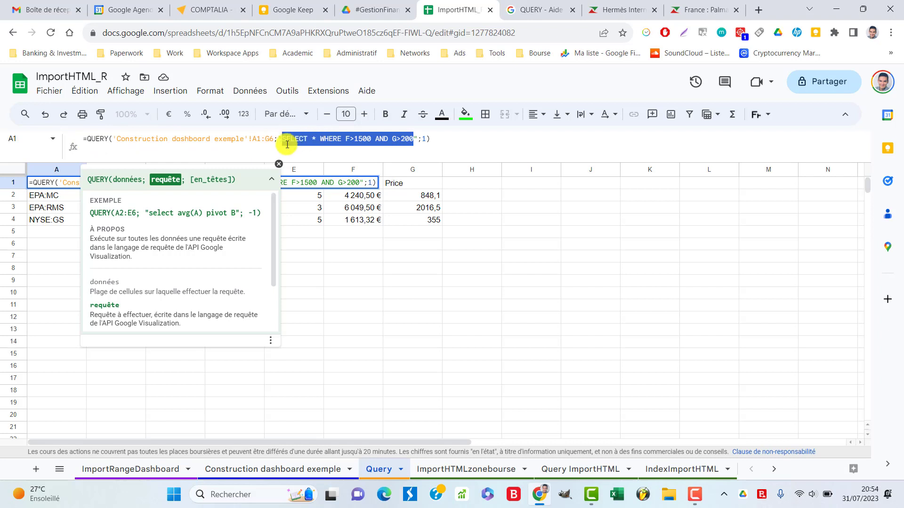
left_click(320, 139)
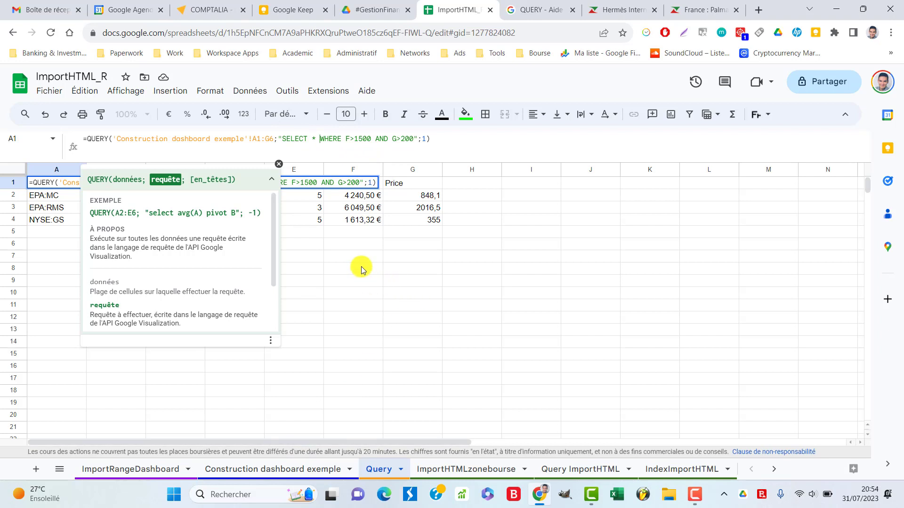
key("Escape")
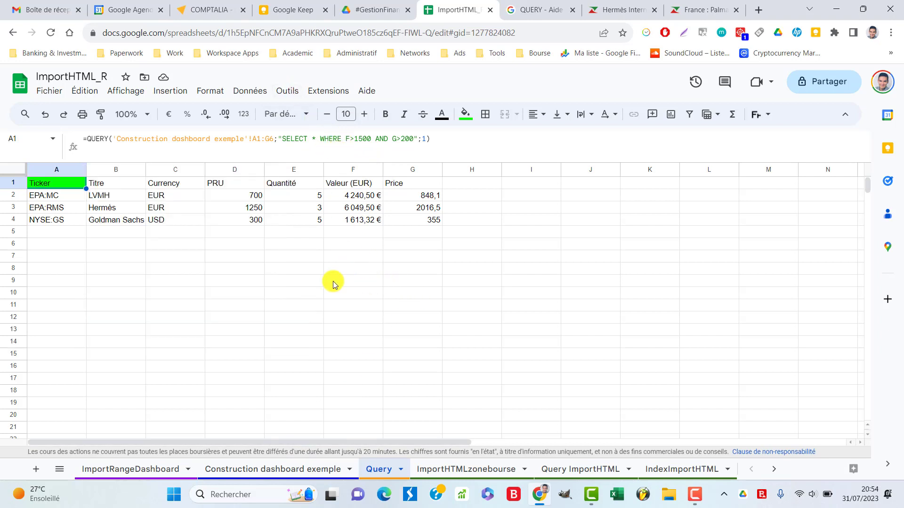
key("ctrl+shift+Page_Up")
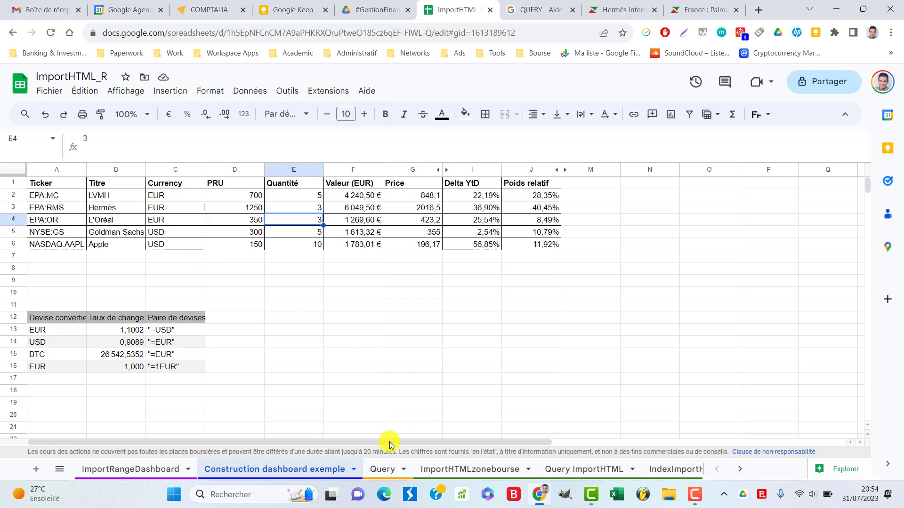
Go back to the Query sheet listing LVMH, Hermès and Goldman Sachs under a header row
left_click(382, 469)
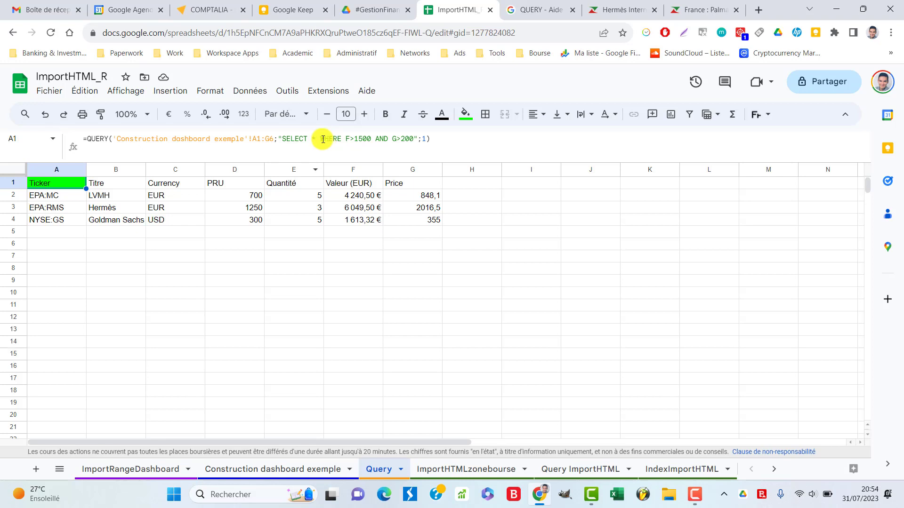
Delete WHERE F>1500 AND G>200 from the A1 QUERY, leaving "SELECT *";1
left_click(323, 139)
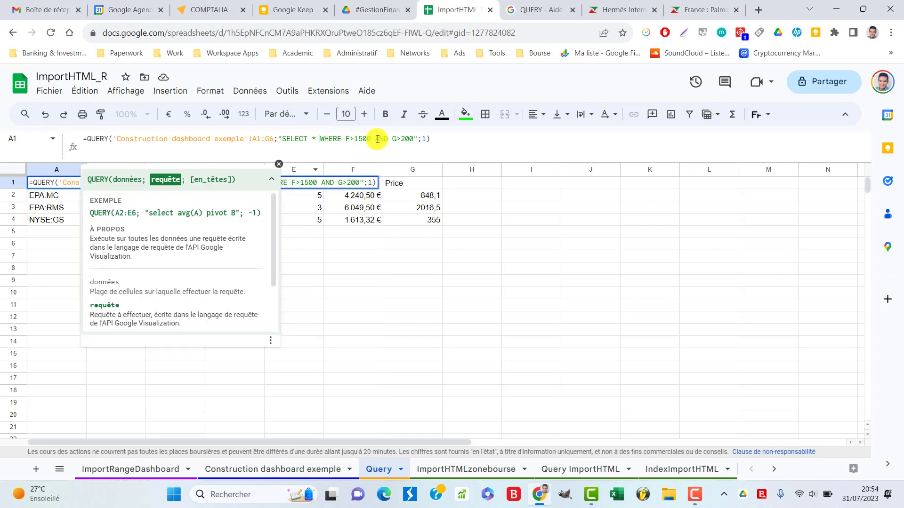
left_click(322, 139)
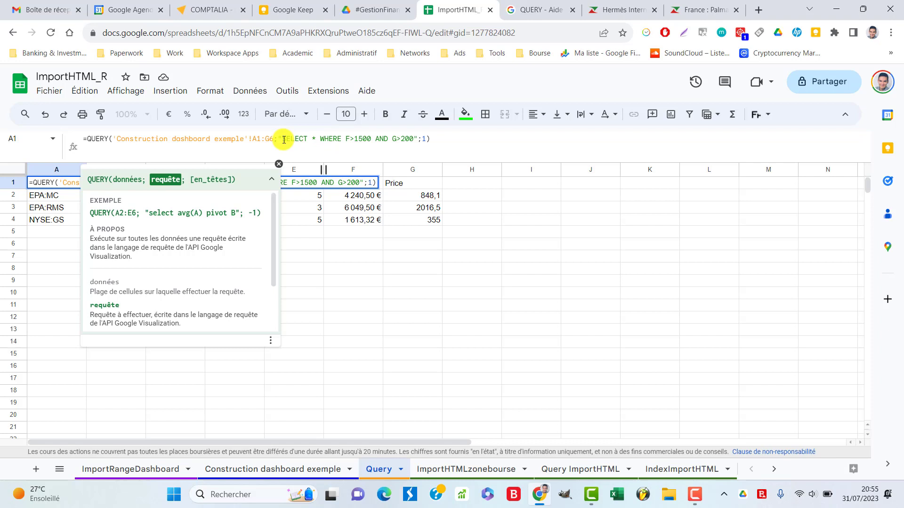
left_click_drag(284, 140, 416, 141)
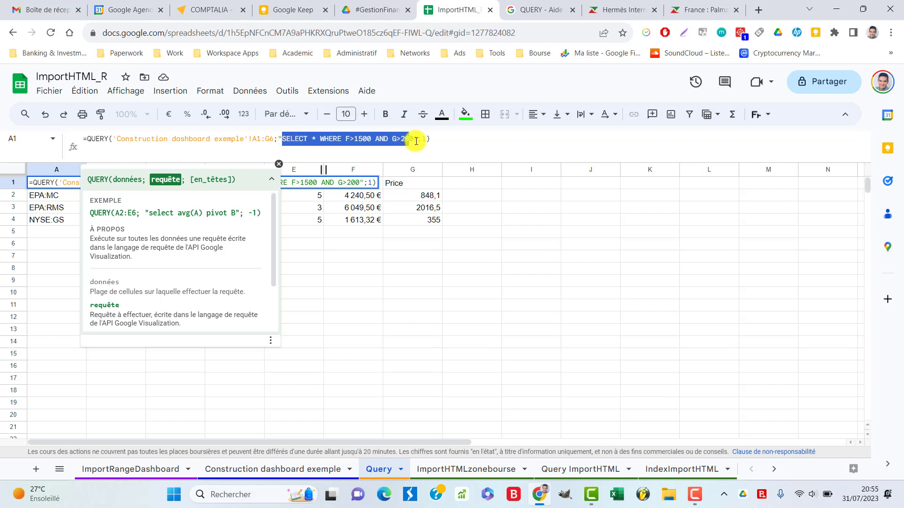
left_click(288, 138)
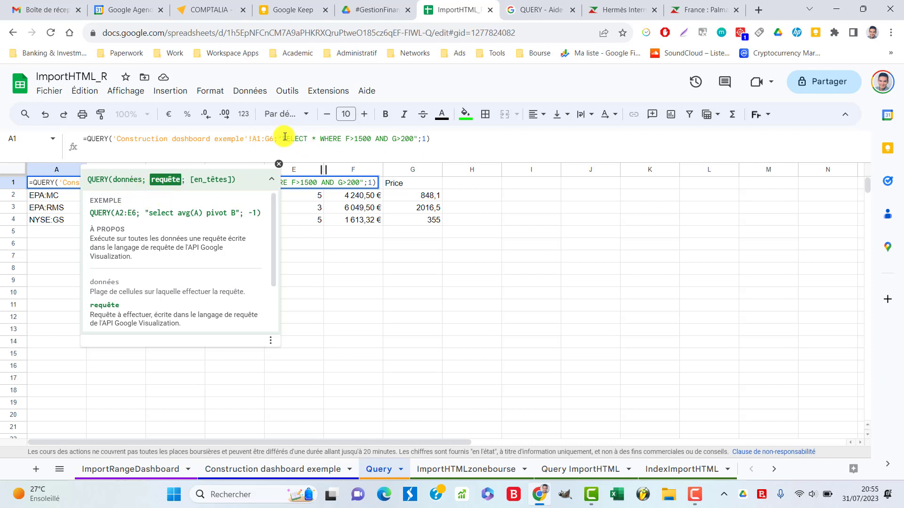
left_click_drag(282, 139, 278, 138)
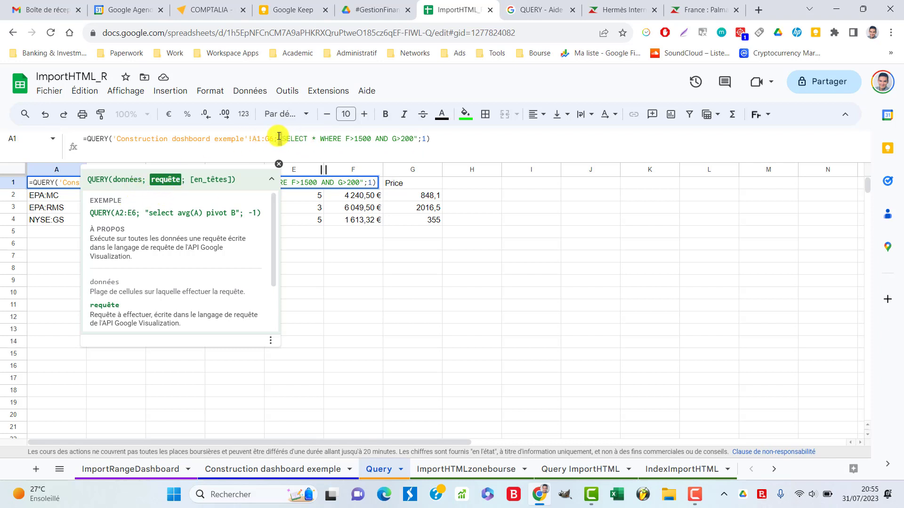
left_click_drag(418, 139, 413, 139)
left_click(320, 140)
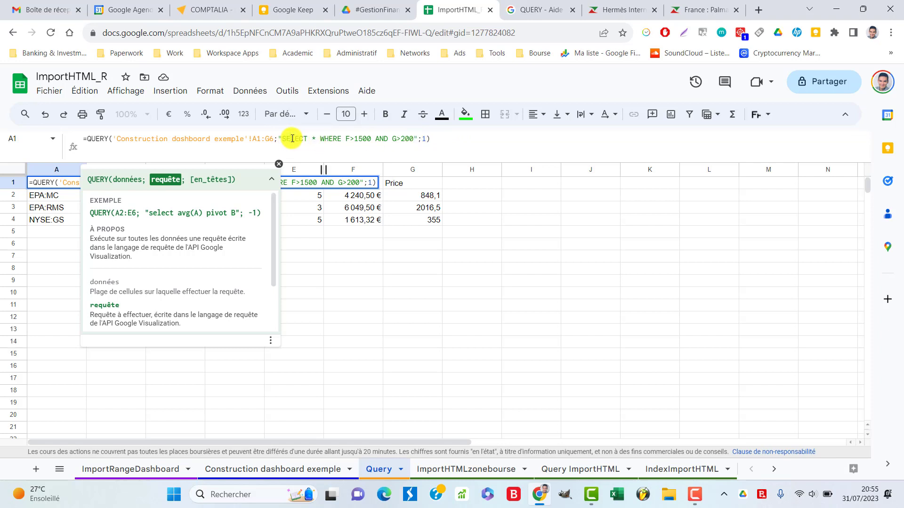
left_click_drag(321, 139, 415, 143)
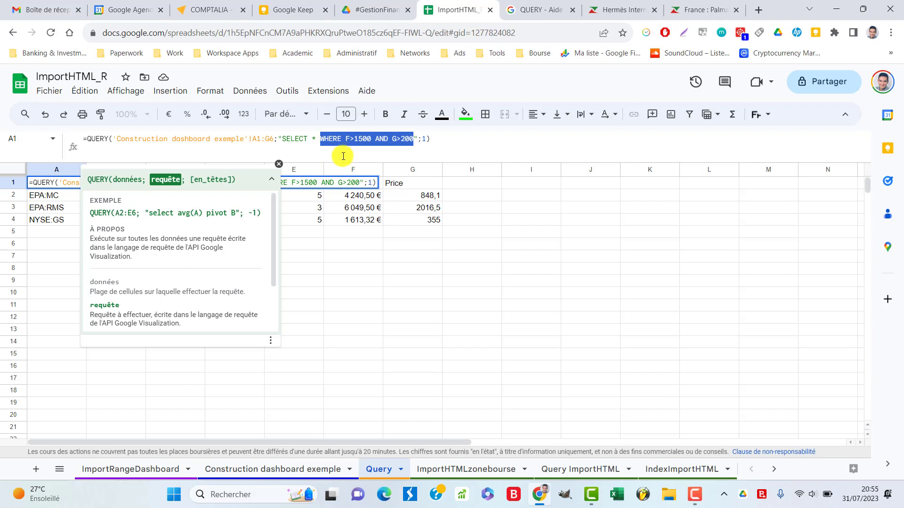
key("BackSpace")
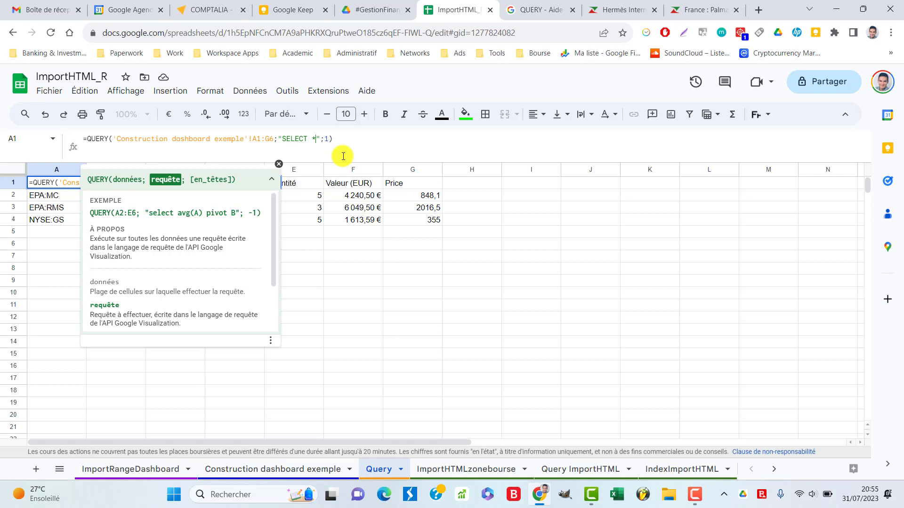
Replace the asterisk in A1's QUERY SELECT clause with Col1 so only the first column returns
key("Return")
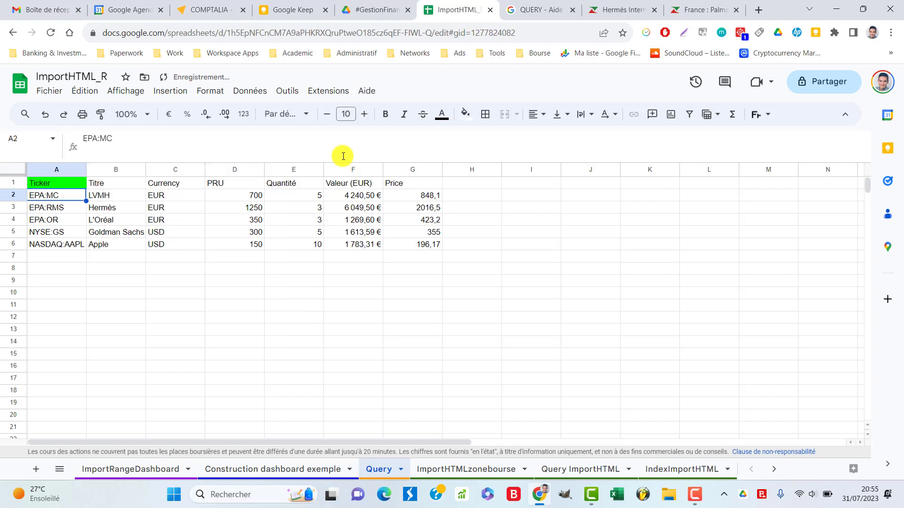
key("Up")
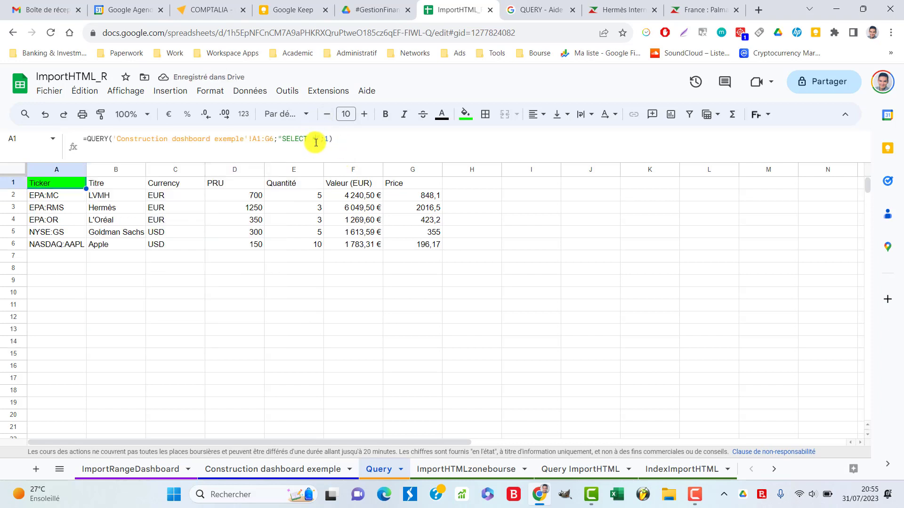
left_click(316, 142)
key("BackSpace")
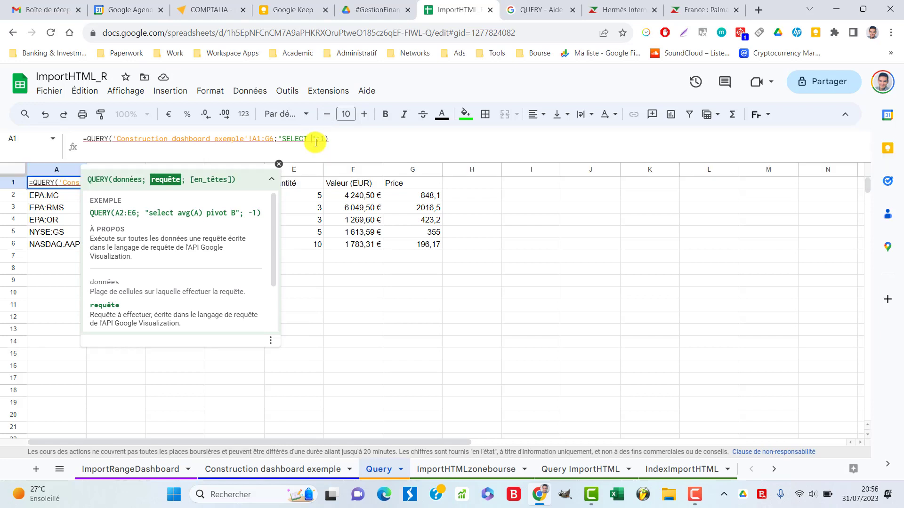
type("Col1")
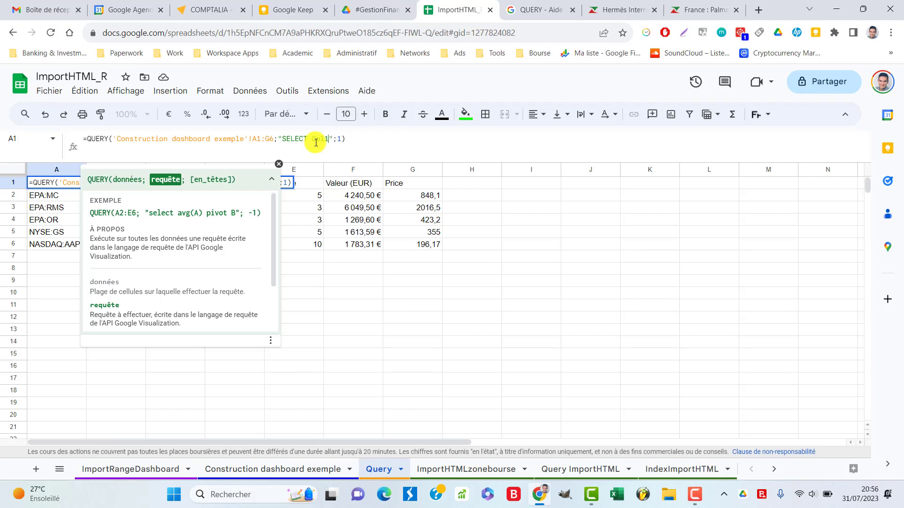
key("Return")
Add Col3 and Col5 to the SELECT list, returning Ticker, Currency and Quantité
left_click(56, 183)
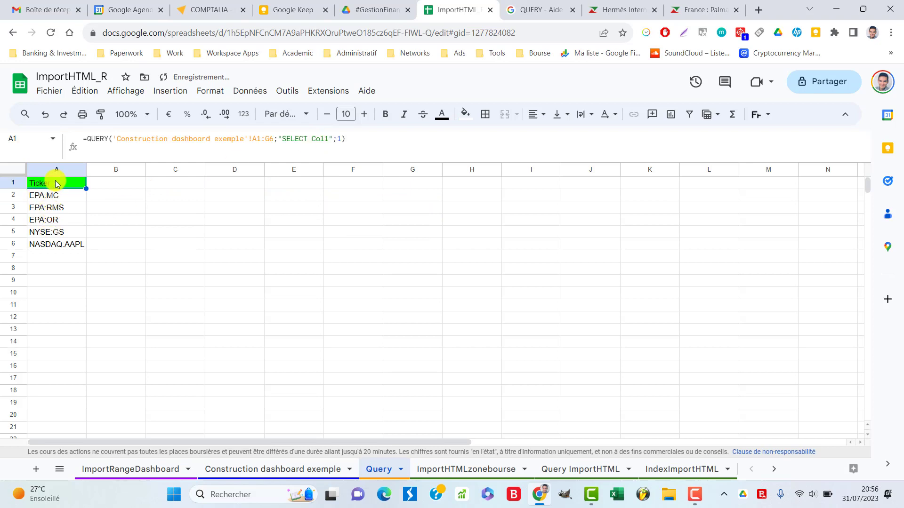
left_click(329, 138)
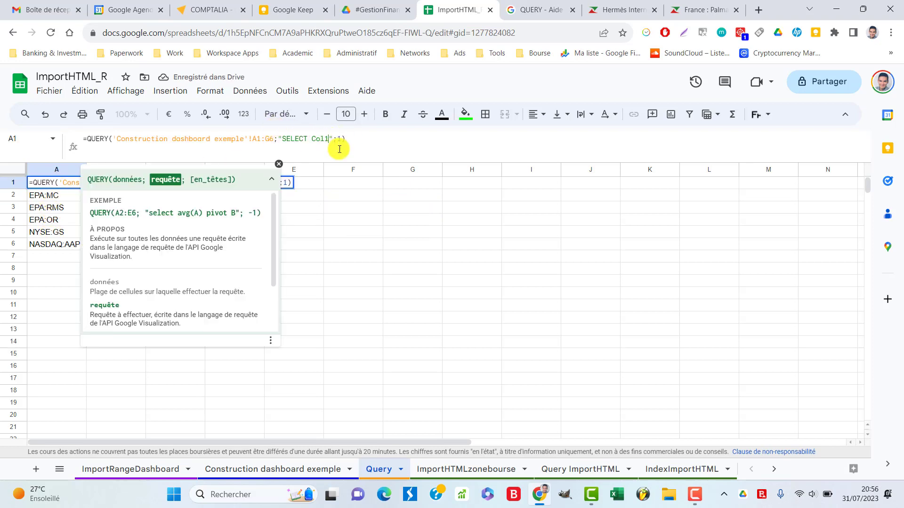
type(", Co")
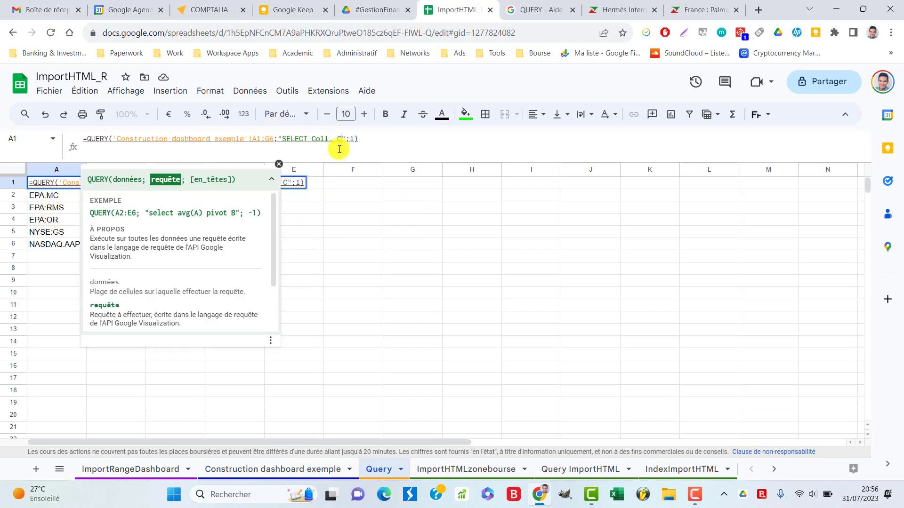
type("l3")
type(", ")
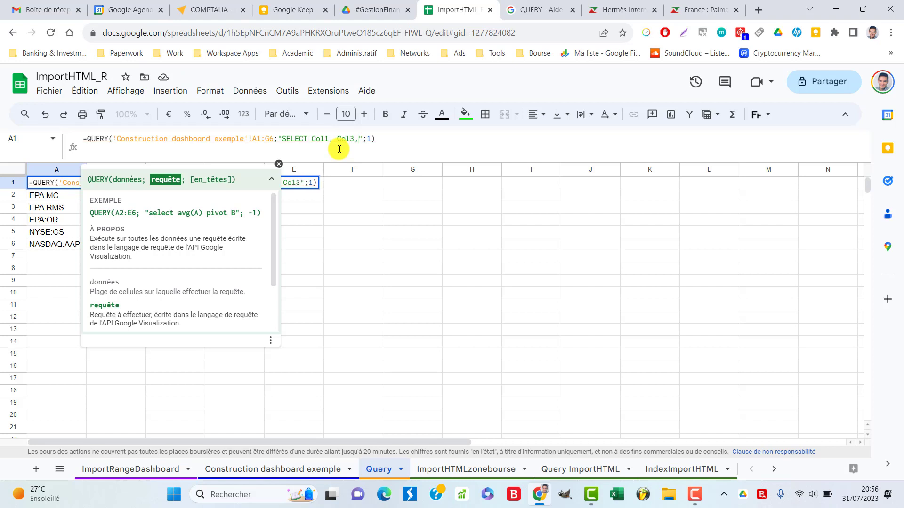
type("Col4")
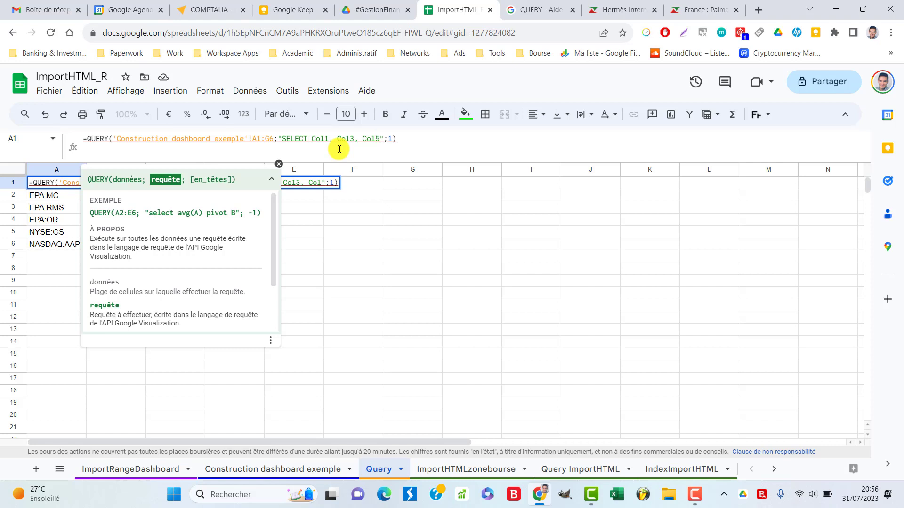
key("Return")
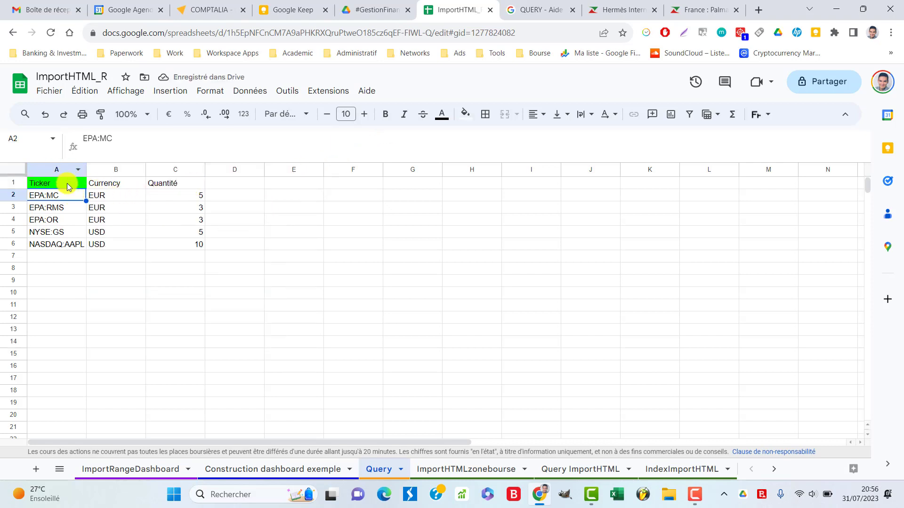
left_click(68, 185)
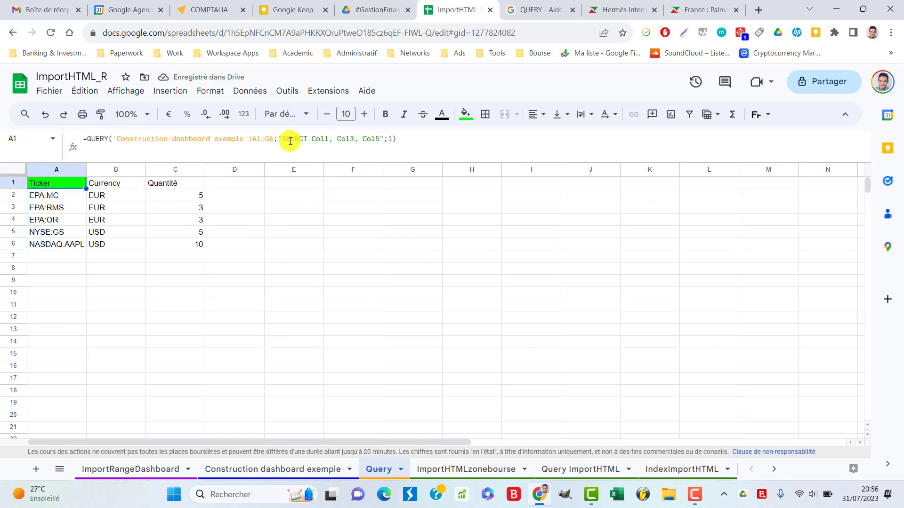
Swap the column list Col1, Col3, Col5 back to * so the QUERY returns all columns
left_click(315, 139)
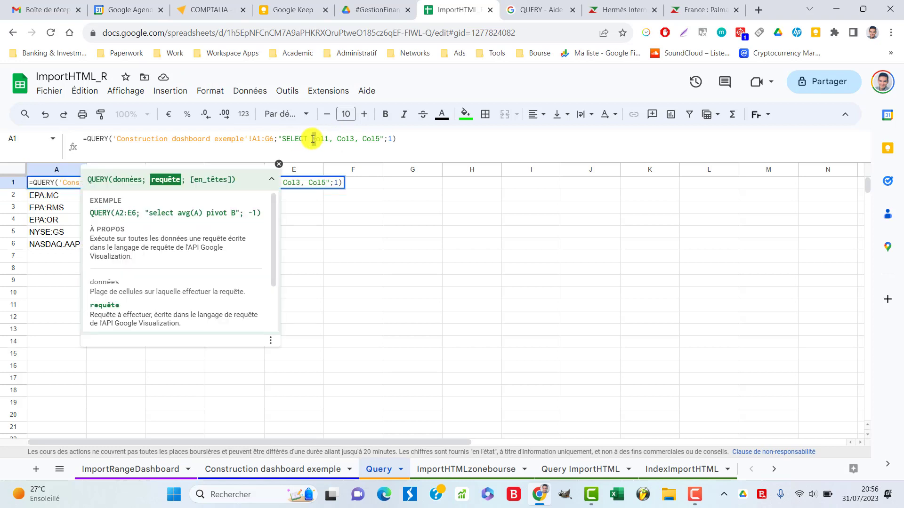
double_click(316, 138)
left_click_drag(312, 138, 381, 137)
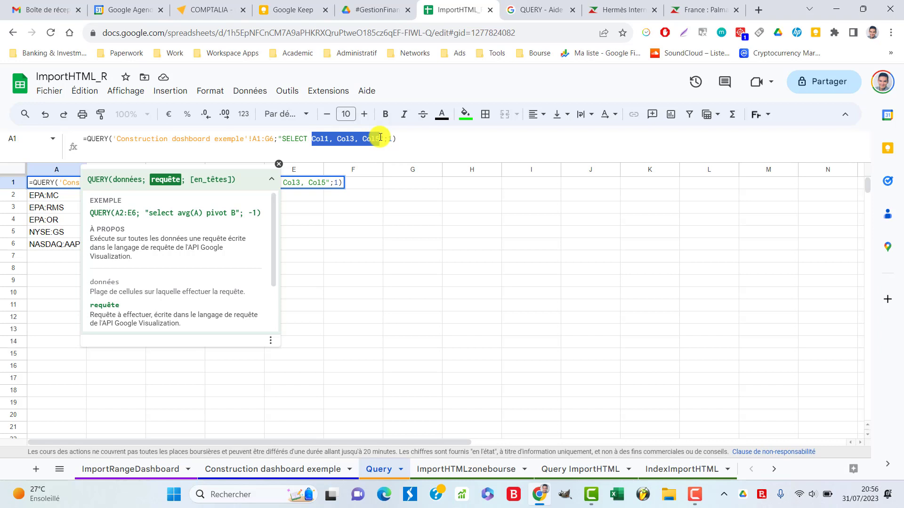
type("*")
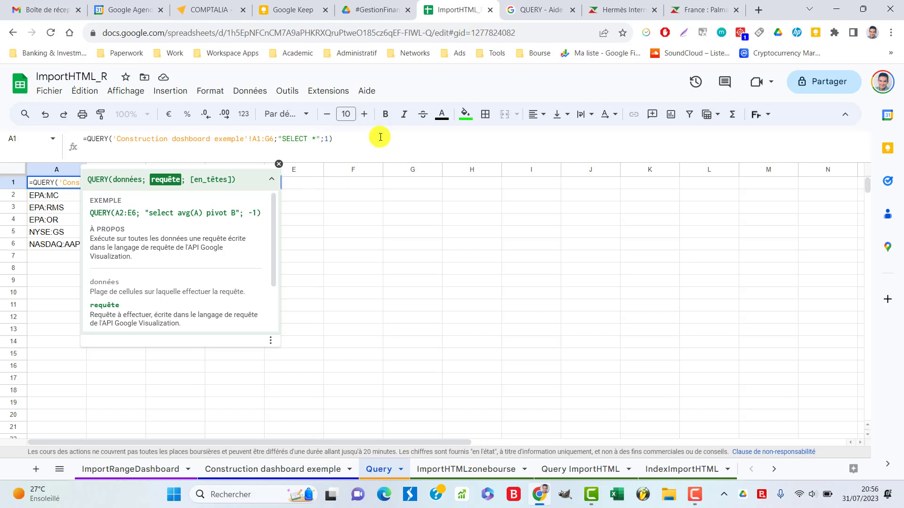
key("Return")
key("Up")
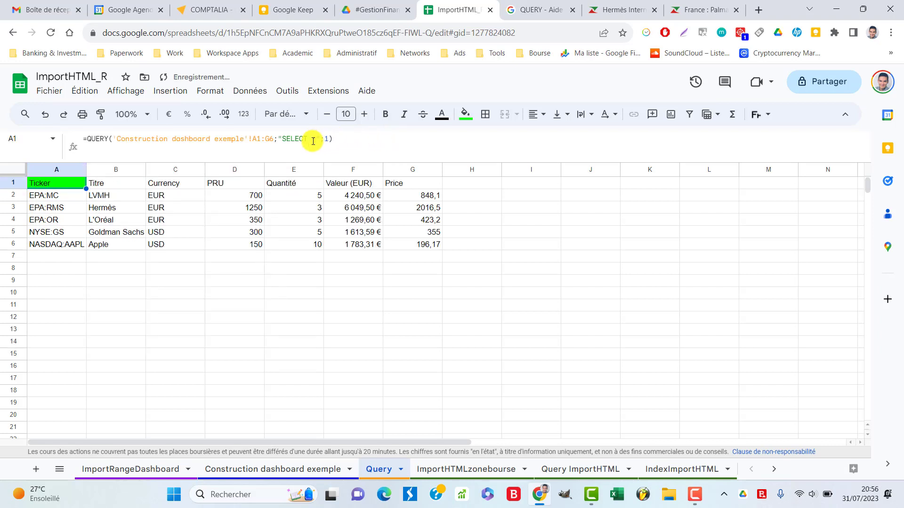
Add the condition WHERE Col6 > 2000 to the QUERY
left_click(325, 142)
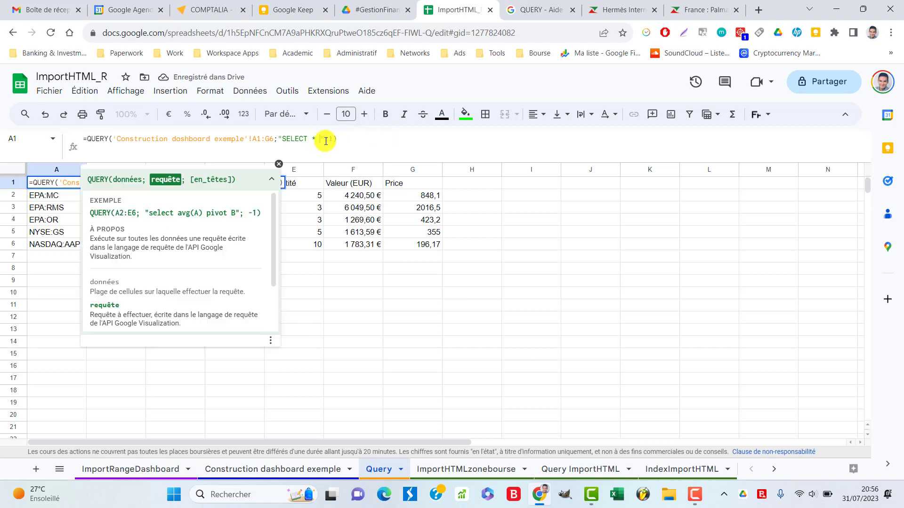
type("WHERE")
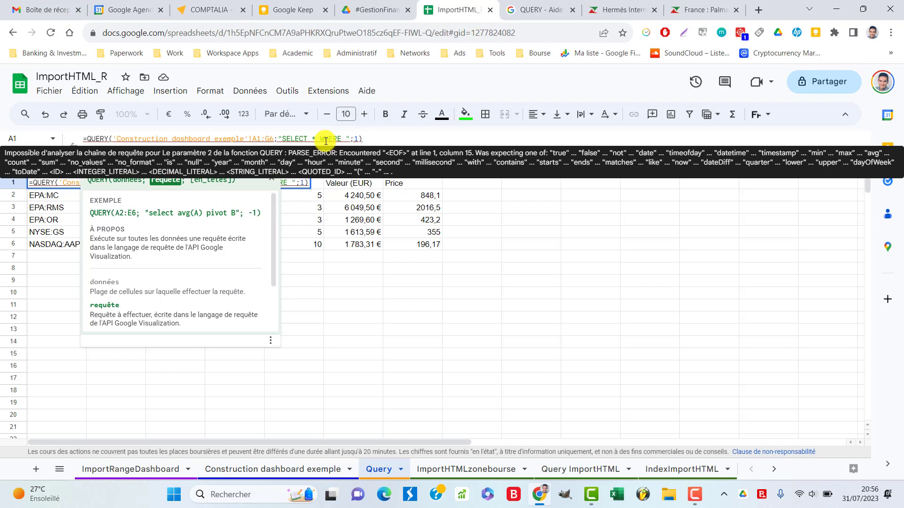
type(" Col")
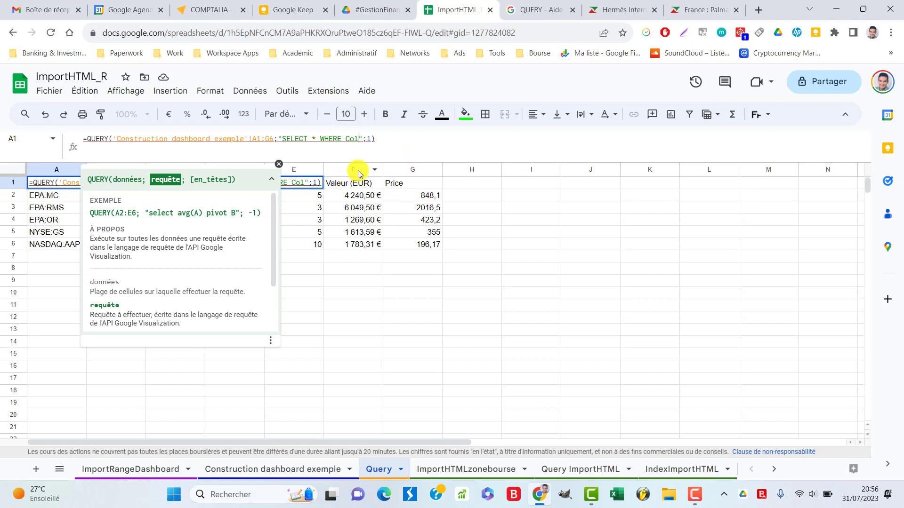
type("6")
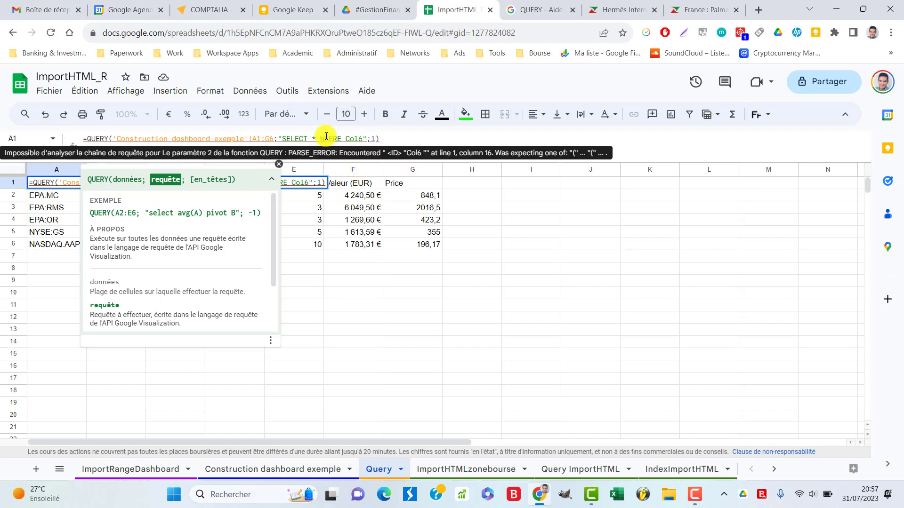
type(" >")
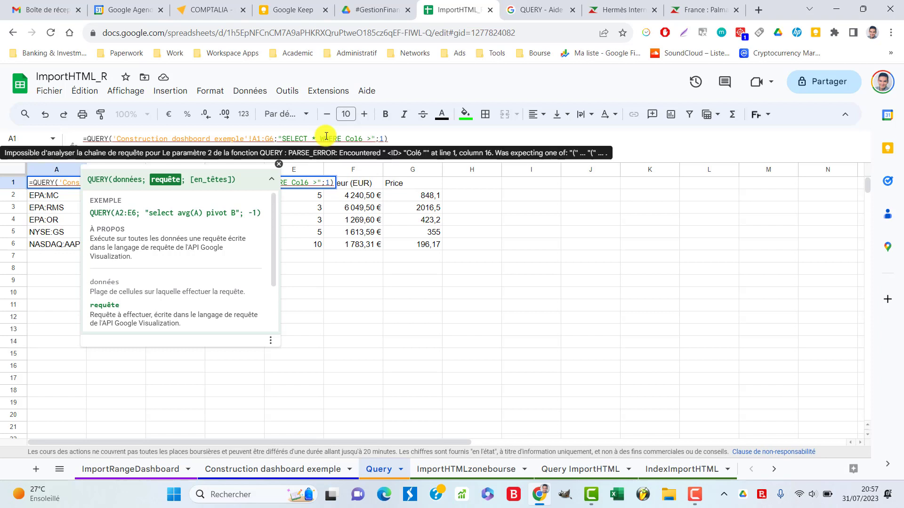
type(" 1")
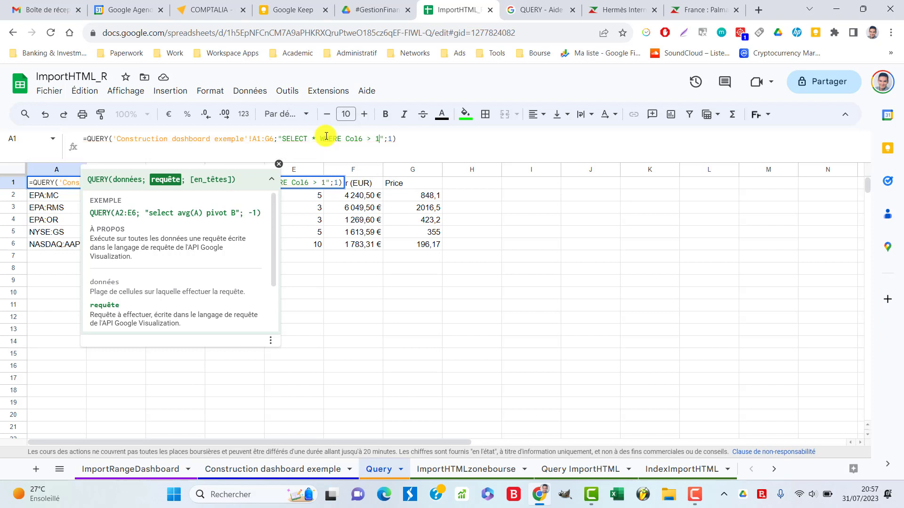
key("BackSpace")
type("2000")
key("Return")
key("Up")
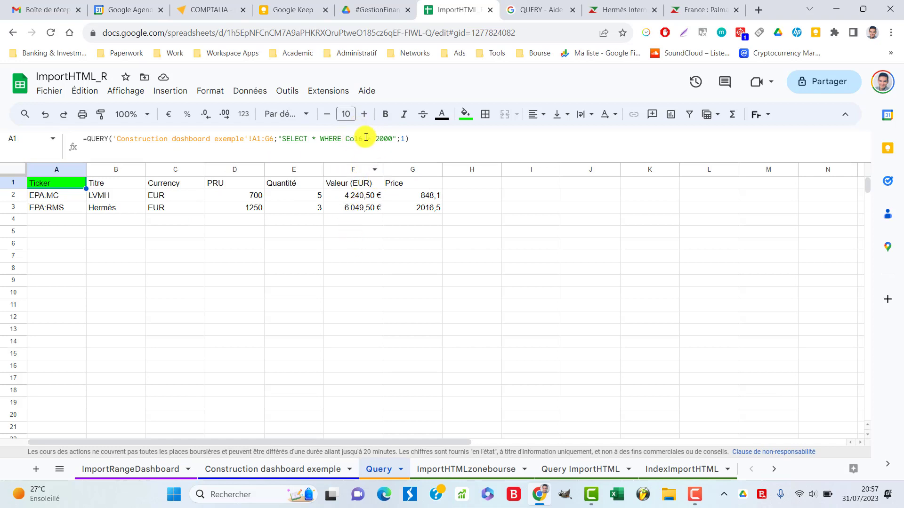
Lower the Col6 threshold from 2000 to 1500
left_click(392, 138)
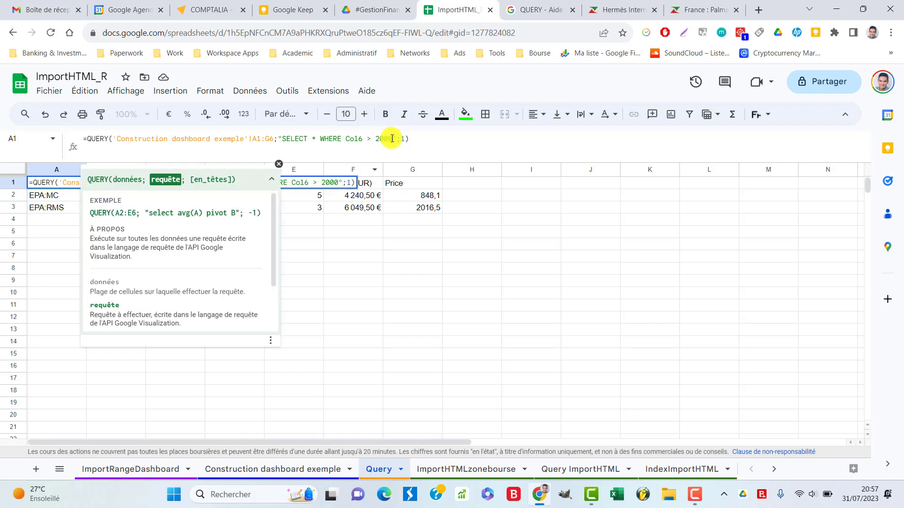
key("BackSpace")
key("BackSpace")
key("BackSpace")
type("1500")
key("Return")
key("Up")
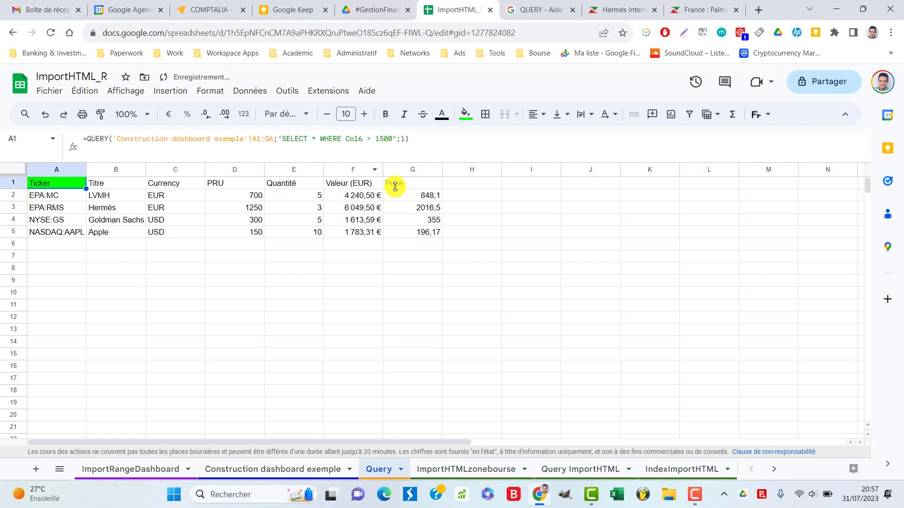
left_click(281, 469)
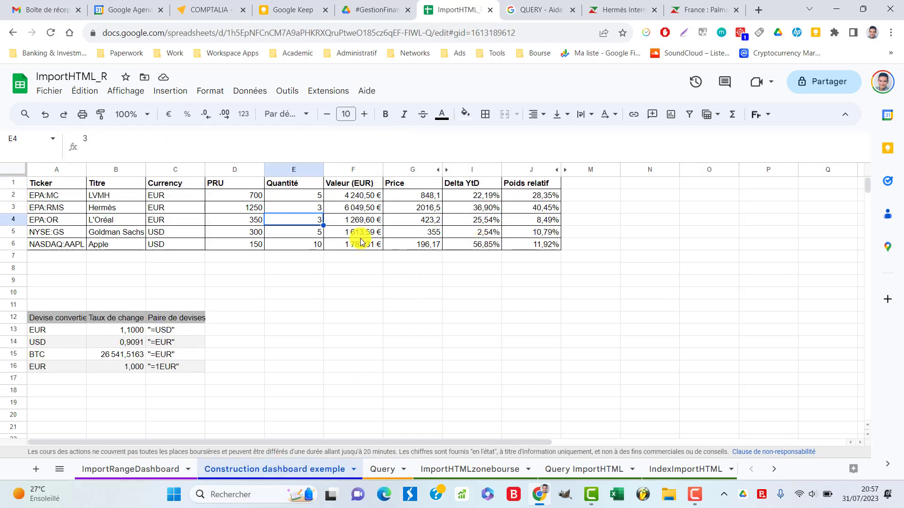
left_click(368, 221)
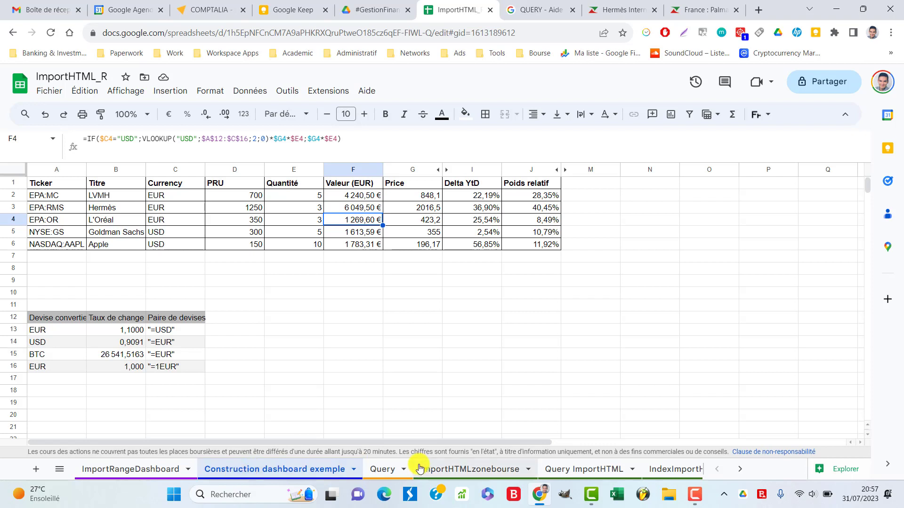
left_click(384, 470)
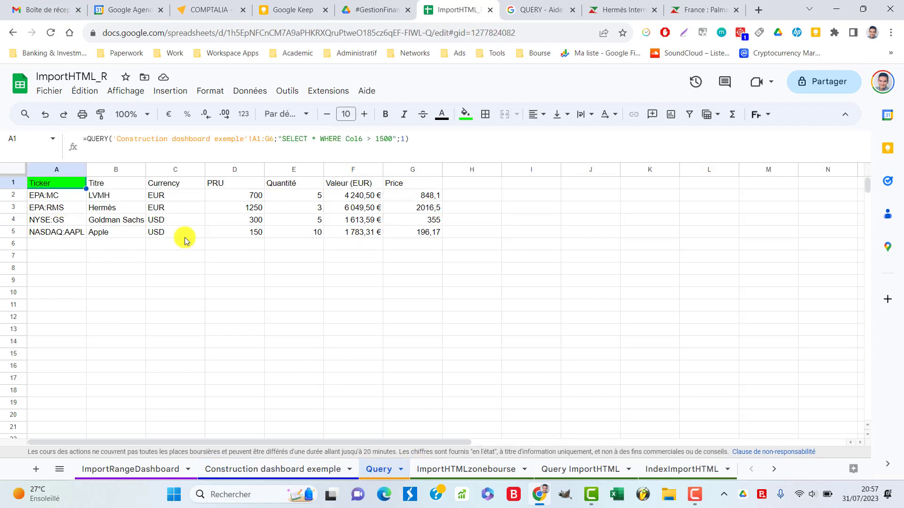
Add AND Col6 < 6000 to the WHERE clause as an upper limit
left_click(395, 141)
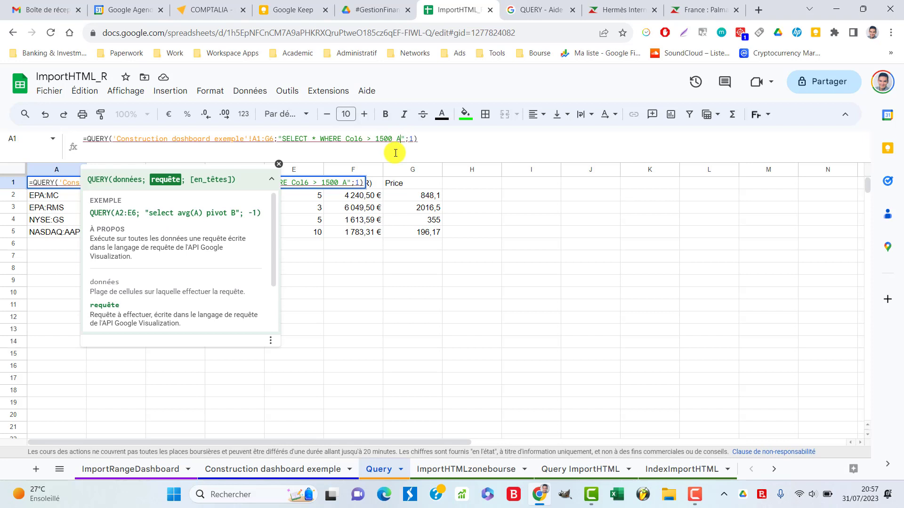
type("AND")
type(" C")
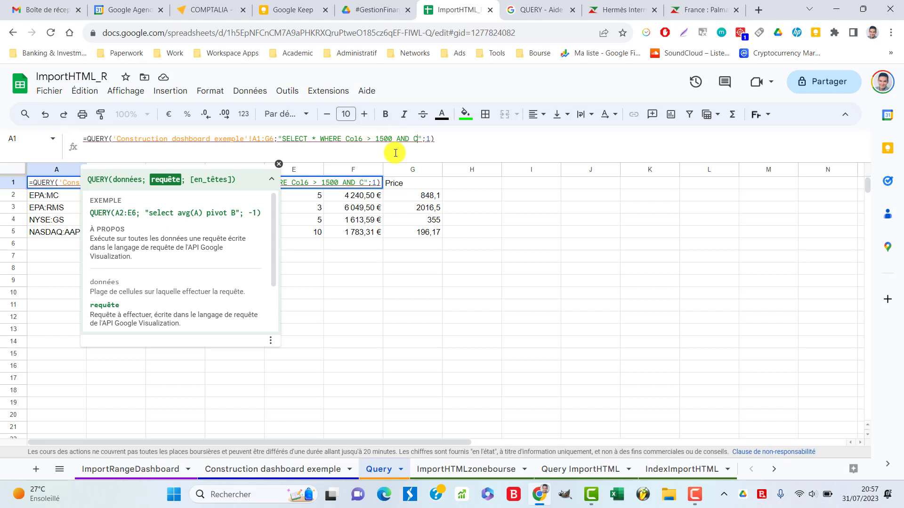
type("olo")
key("BackSpace")
type("6")
type(" >")
key("BackSpace")
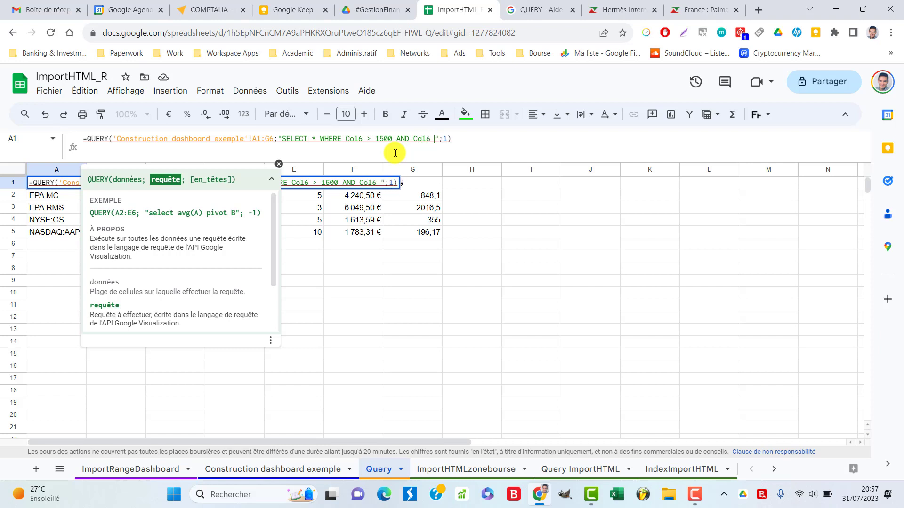
type("< ")
type("6000")
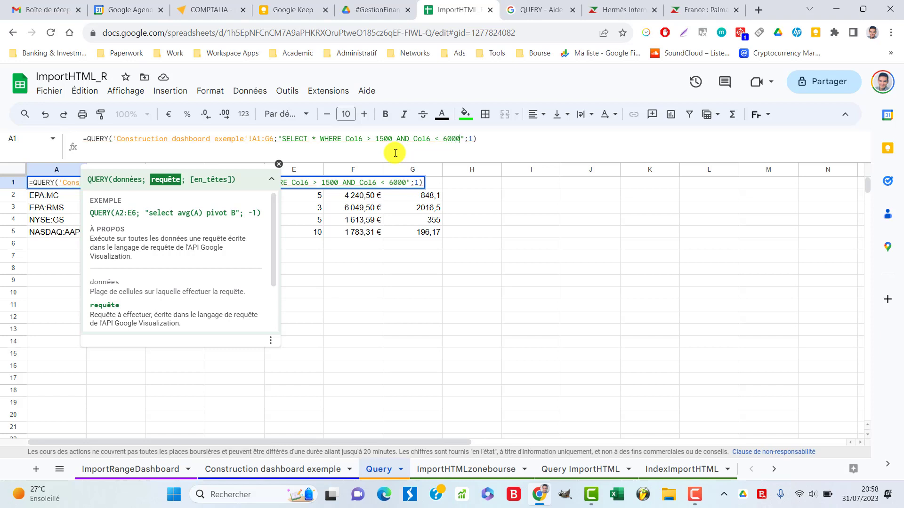
key("Return")
key("Up")
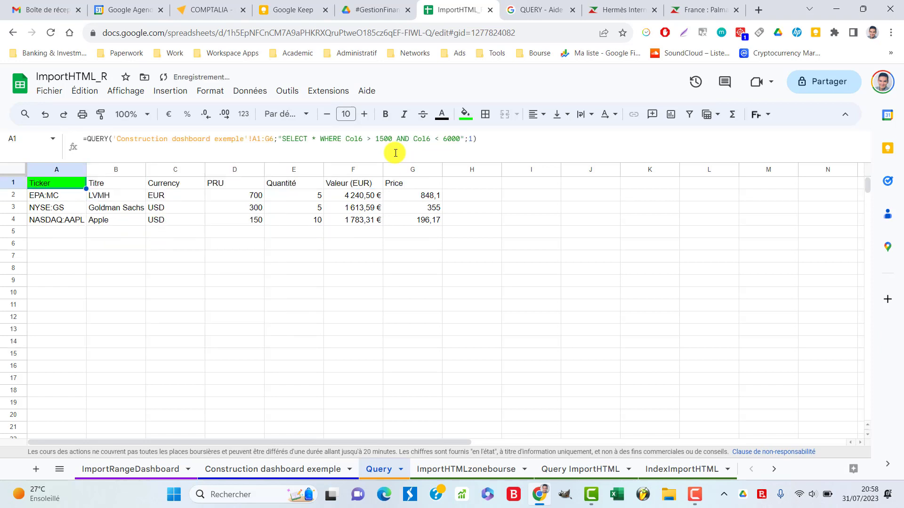
Append the condition AND Col5 >=5 to the WHERE clause
left_click(459, 139)
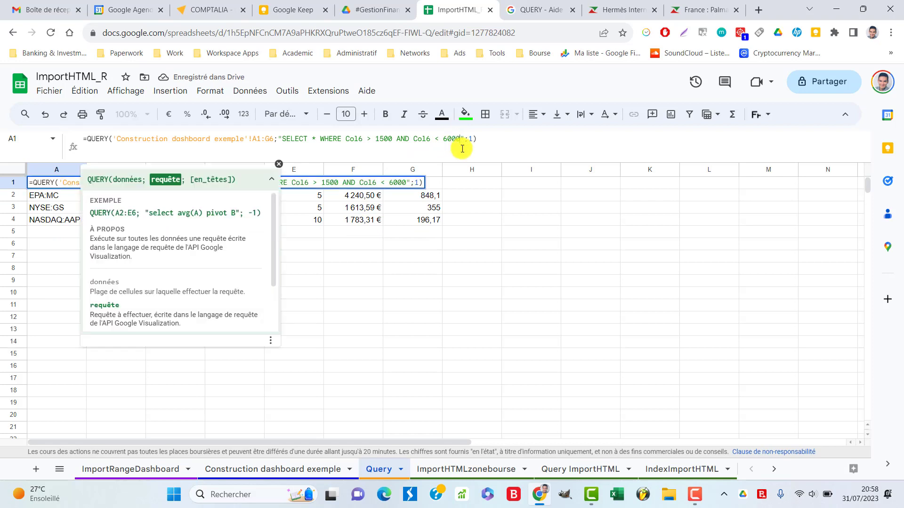
type("A")
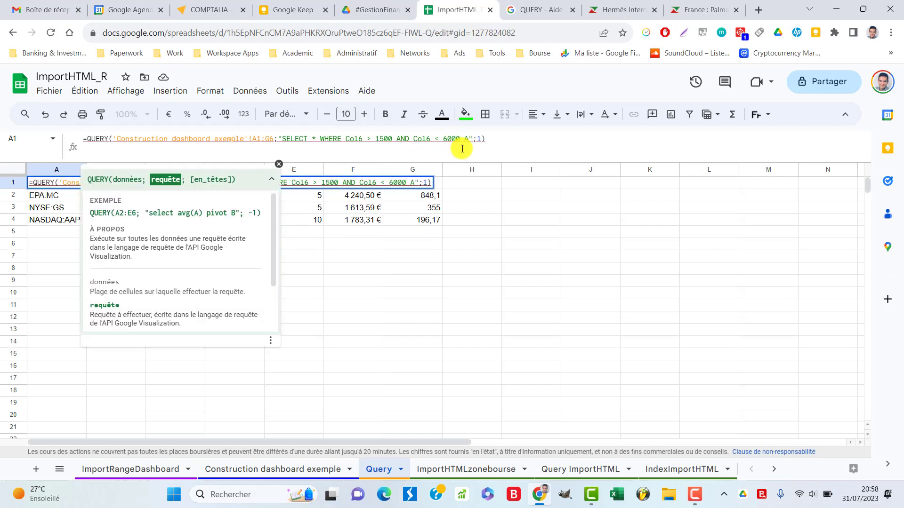
type("ND Co")
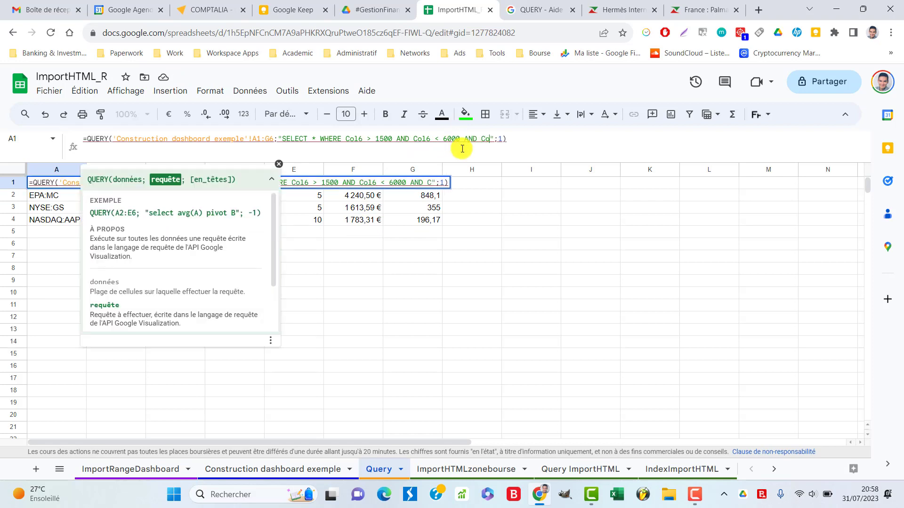
type("l")
type("G")
key("BackSpace")
type("6")
key("BackSpace")
type("7")
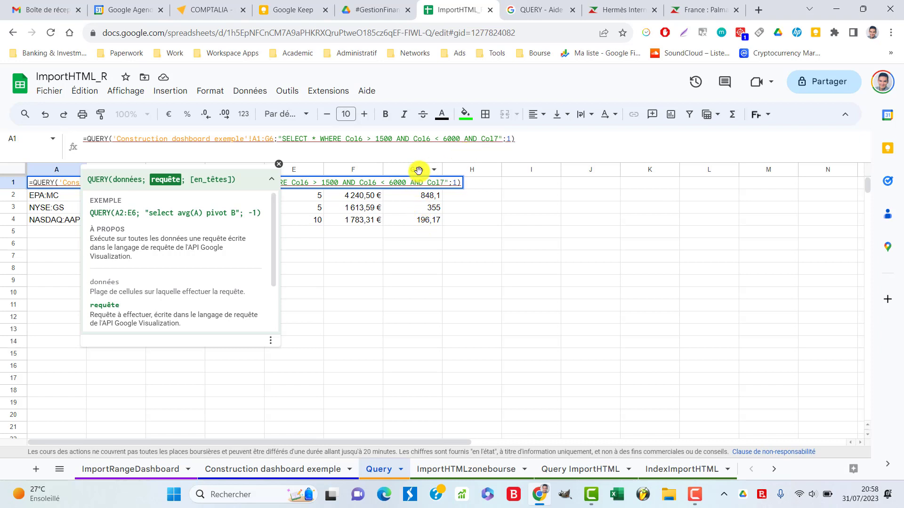
key("BackSpace")
type("5")
type(" >")
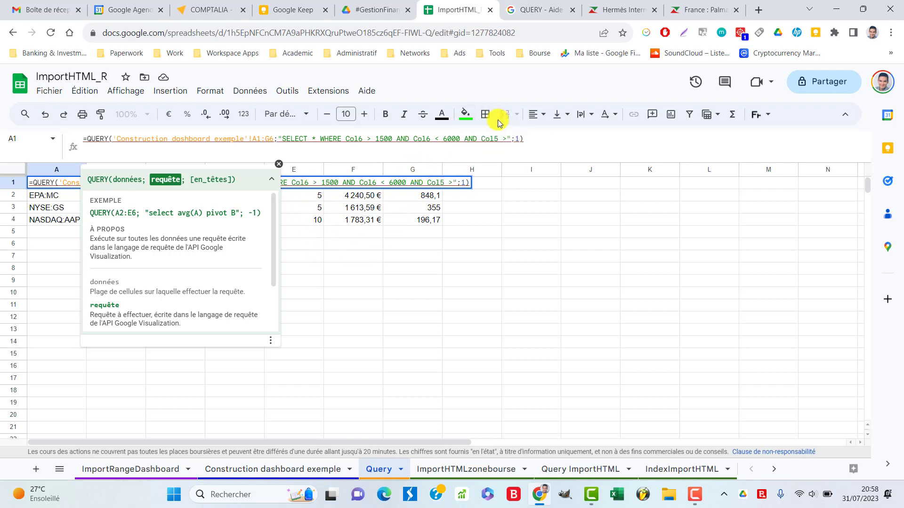
type("=")
type("5")
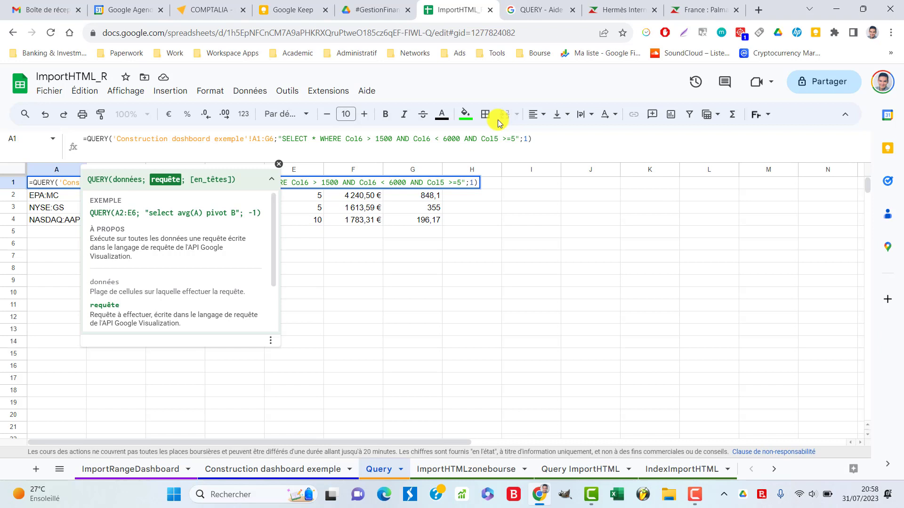
key("Return")
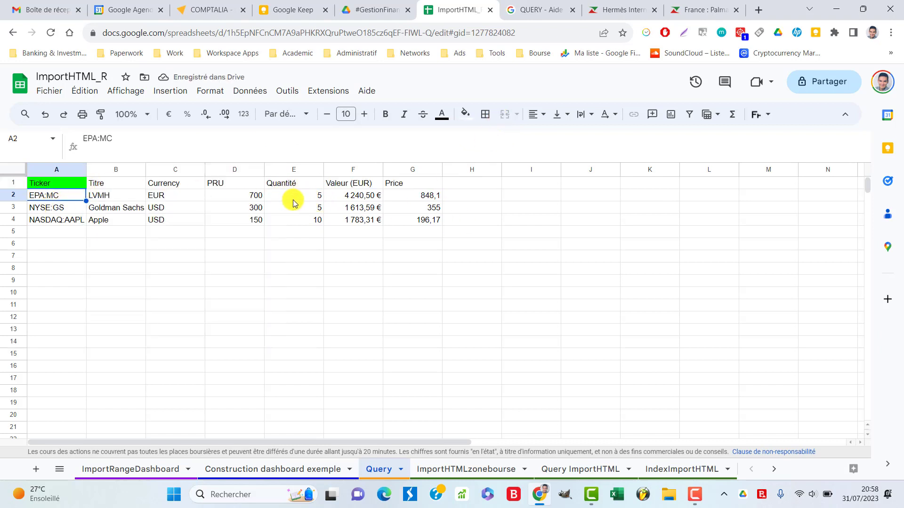
left_click(80, 183)
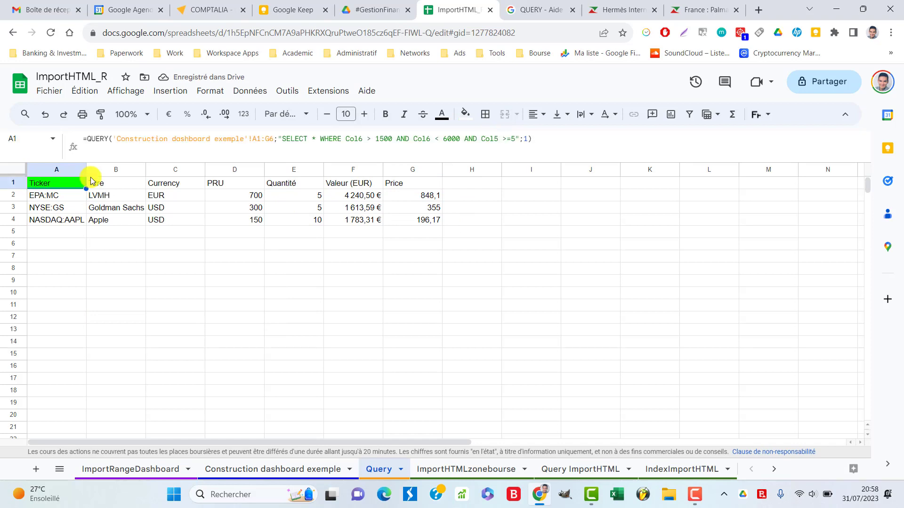
Raise the Col5 threshold from 5 to 6, leaving only the Apple row
left_click(514, 139)
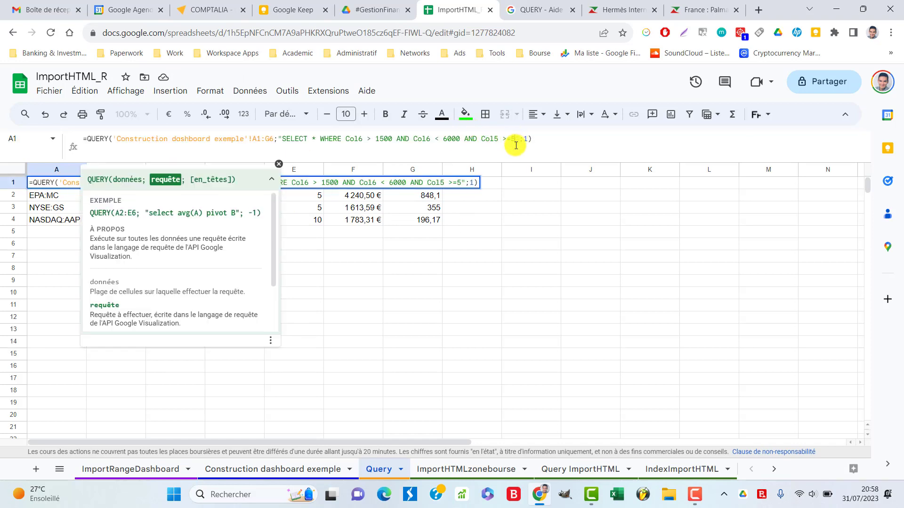
key("BackSpace")
type("6")
key("Return")
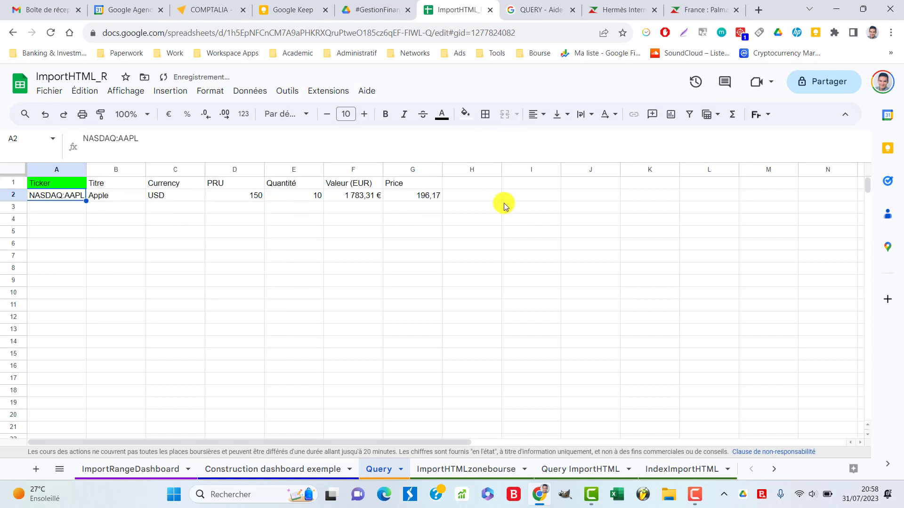
key("Up")
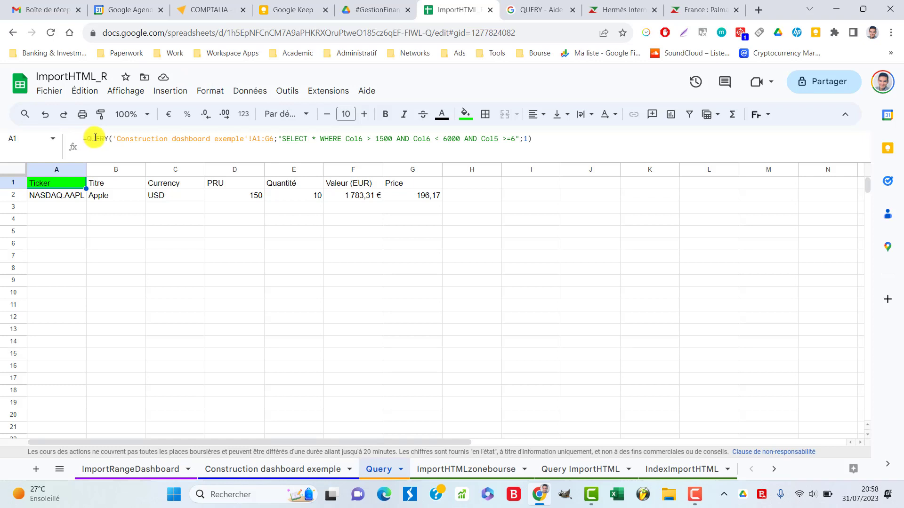
left_click(572, 471)
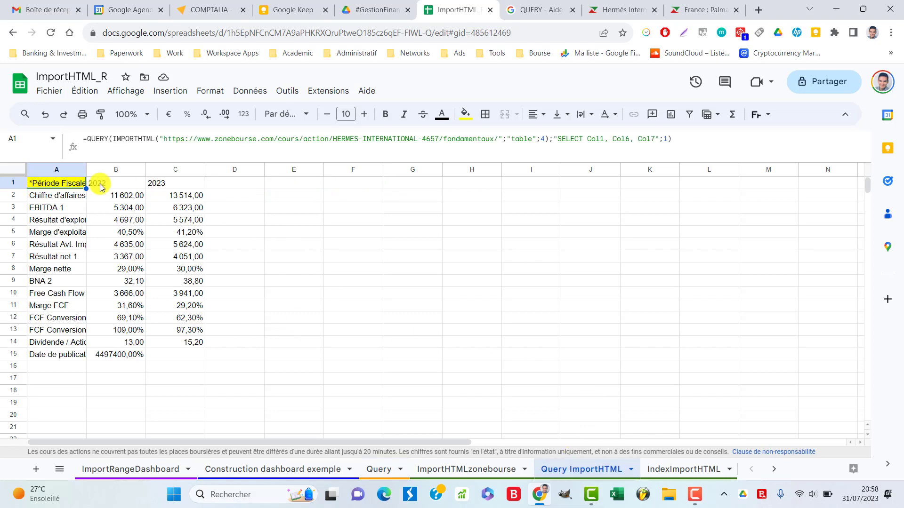
left_click(607, 14)
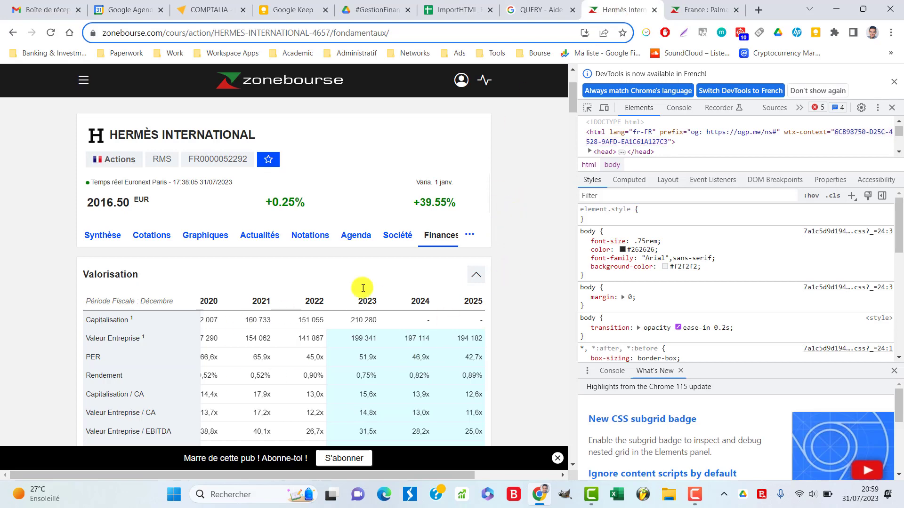
left_click(459, 9)
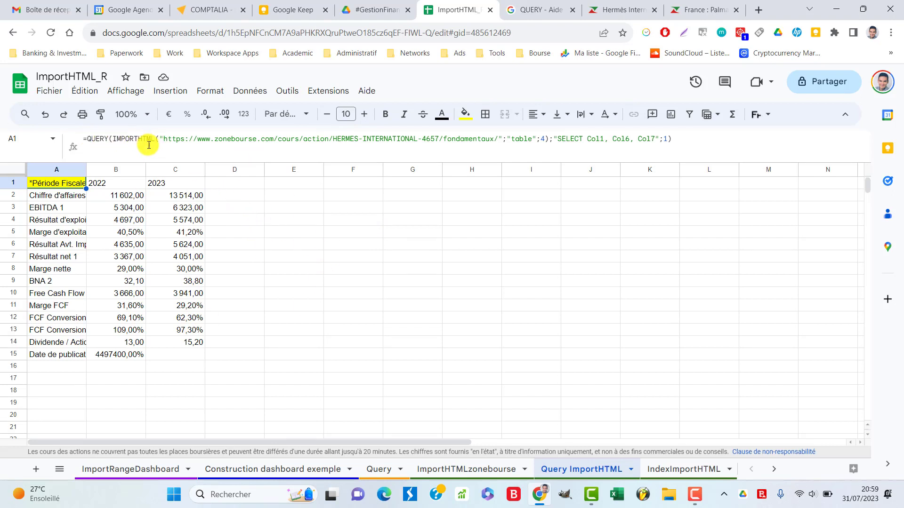
left_click(381, 472)
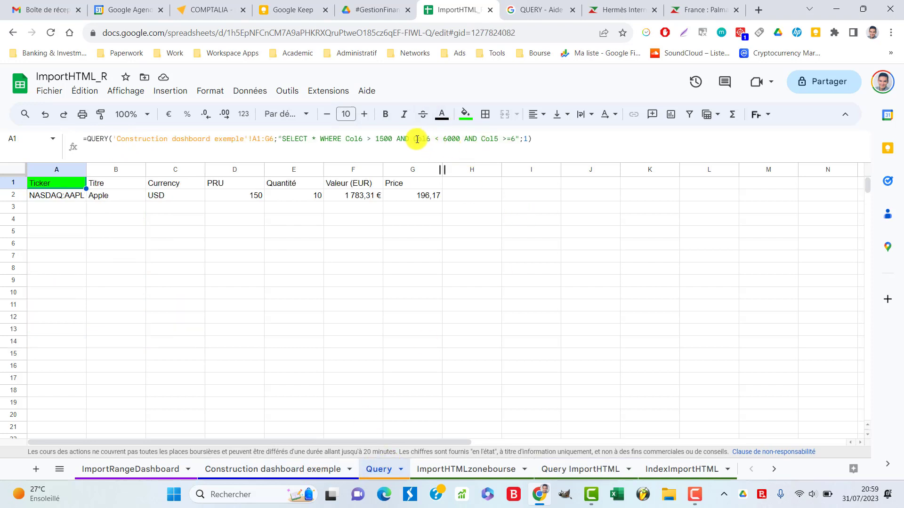
Delete the Col6 < 6000 condition from the QUERY and try then remove ORDER BY
left_click_drag(413, 138, 460, 138)
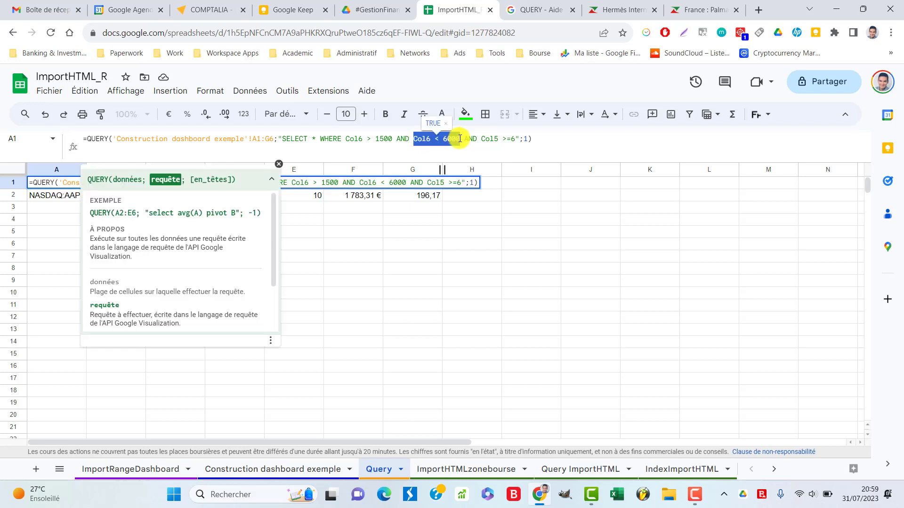
key("BackSpace")
key("BackSpace")
key("BackSpace")
key("BackSpace")
key("BackSpace")
key("BackSpace")
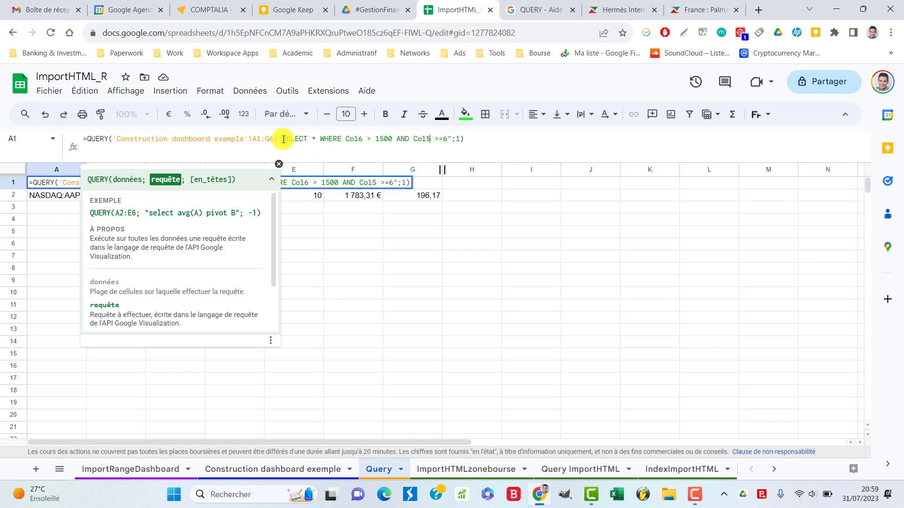
left_click_drag(282, 138, 310, 138)
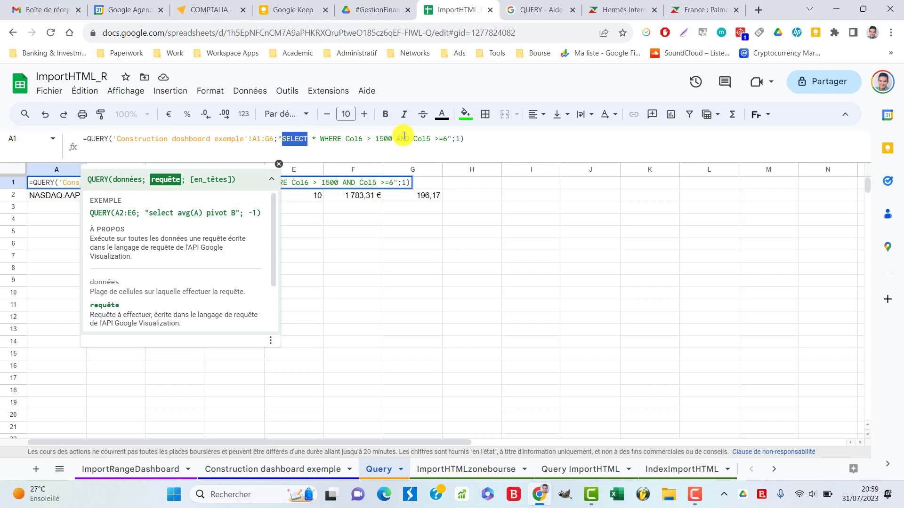
left_click(414, 138)
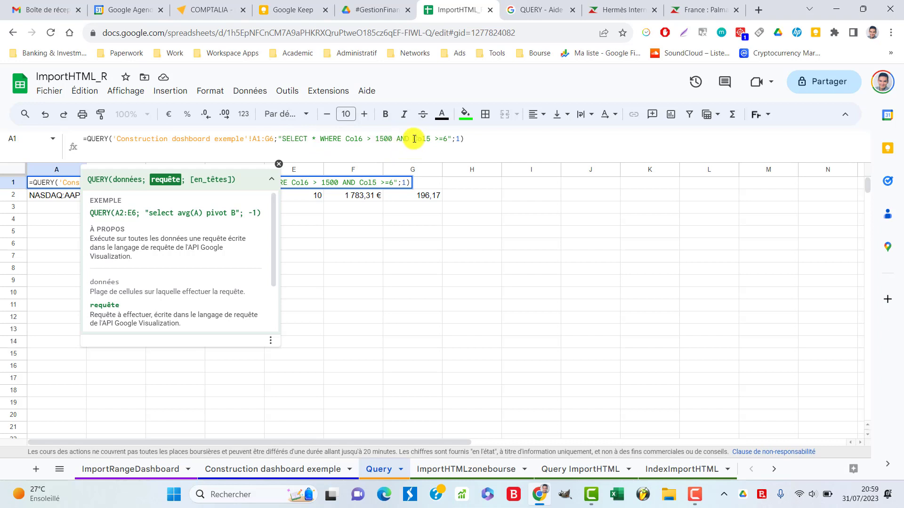
type("ORDER ")
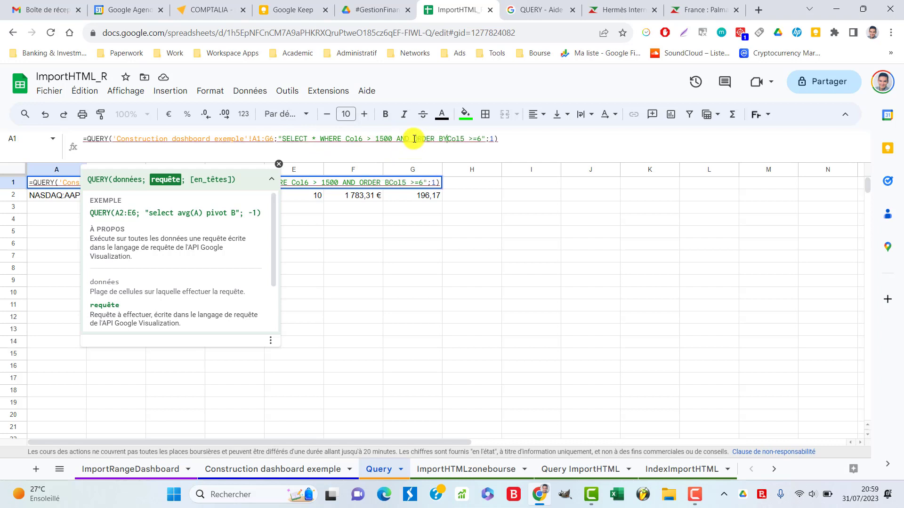
type("BY")
key("BackSpace")
key("BackSpace")
key("BackSpace")
key("BackSpace")
key("BackSpace")
key("BackSpace")
key("BackSpace")
key("BackSpace")
key("BackSpace")
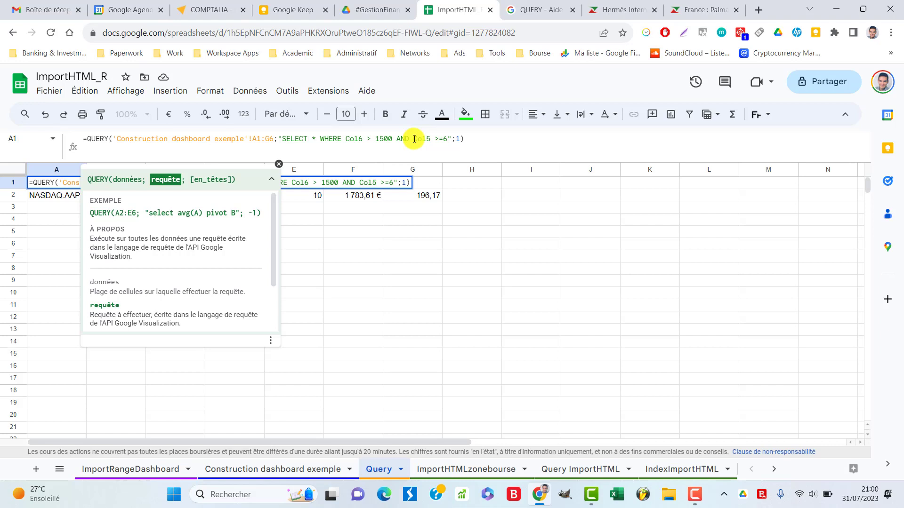
Change the Col5 comparison to Col5 >=5 and confirm the formula
left_click(414, 139)
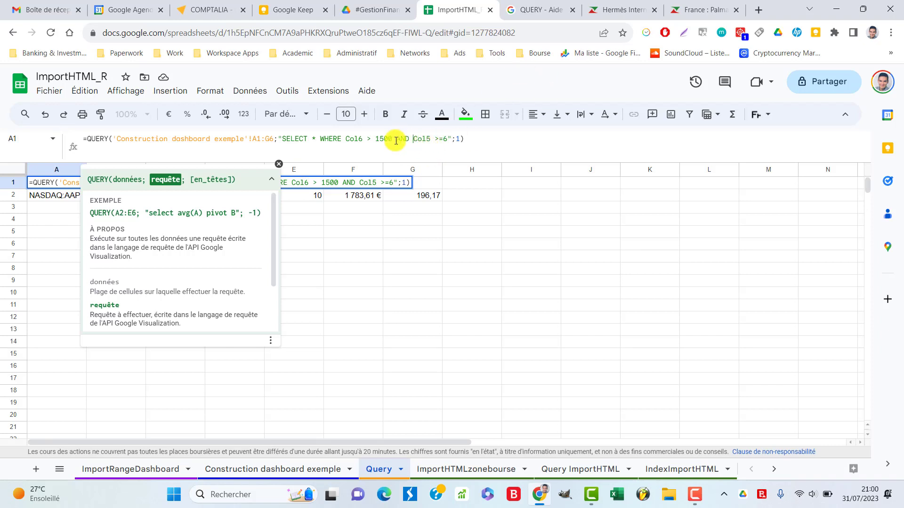
left_click_drag(413, 139, 440, 138)
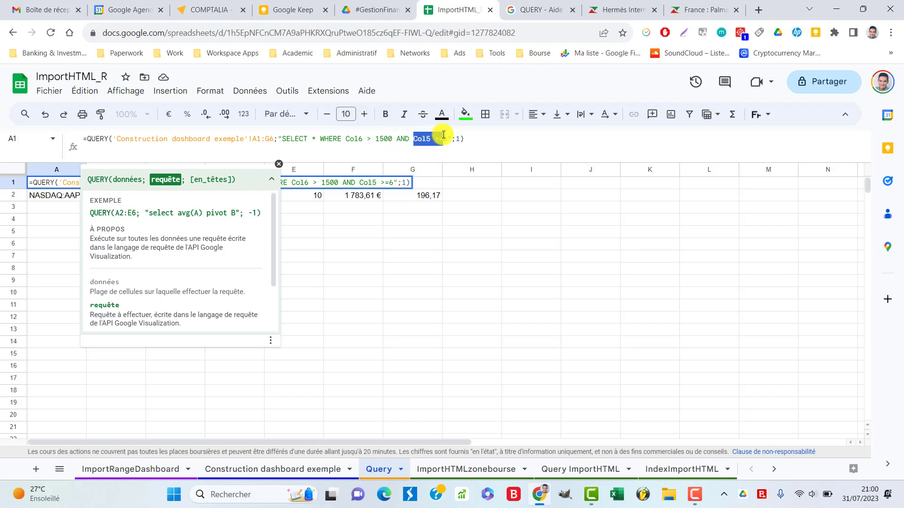
left_click(448, 138)
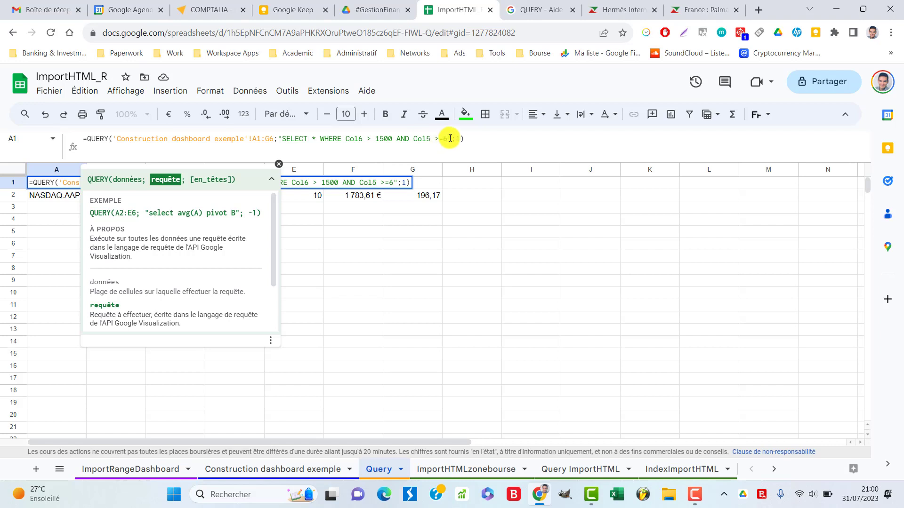
type("5")
key("Return")
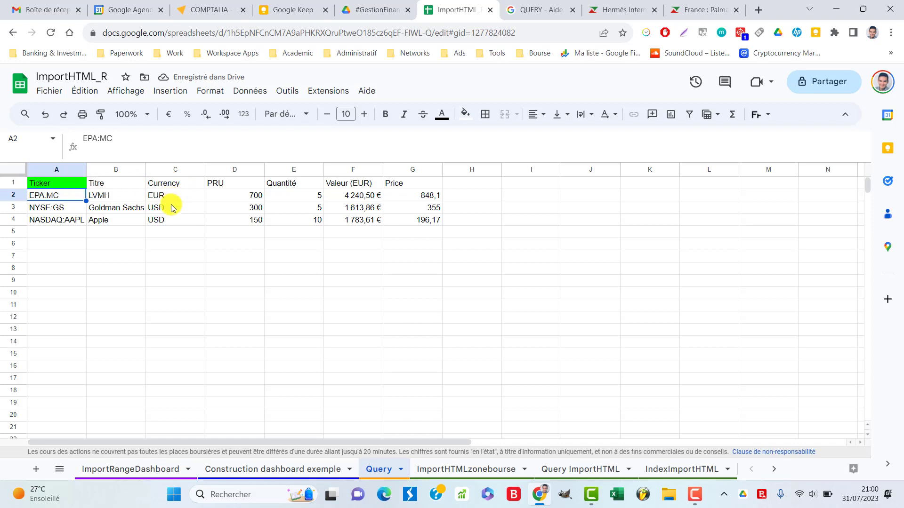
Select the result table A1:G4 showing LVMH, Goldman Sachs and Apple
left_click(49, 186)
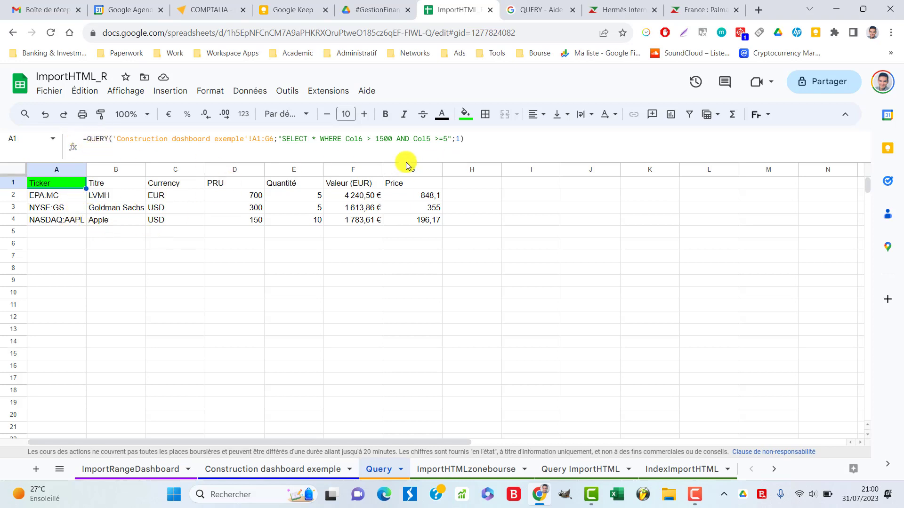
left_click(176, 205)
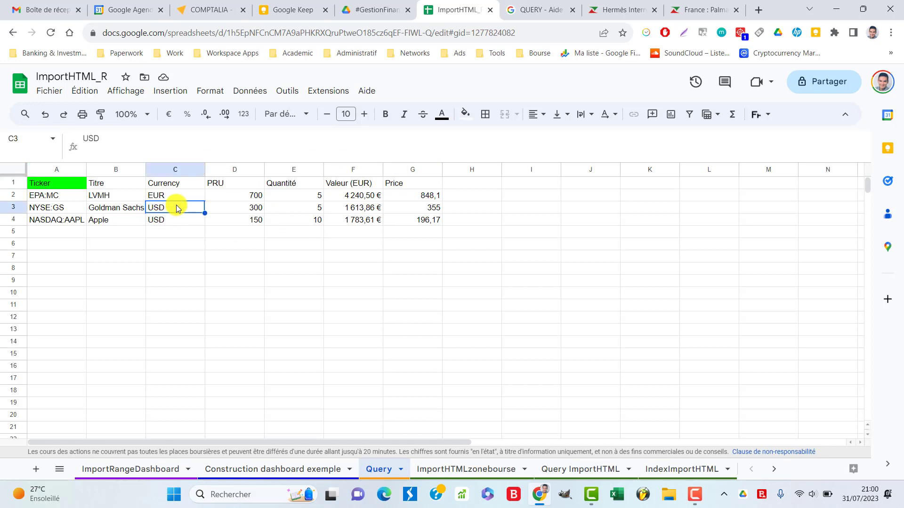
key("ctrl+a")
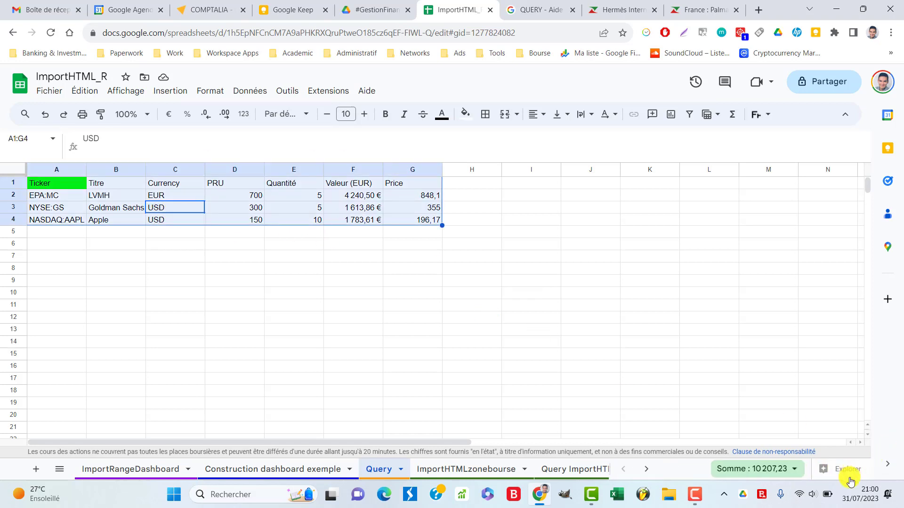
left_click(865, 467)
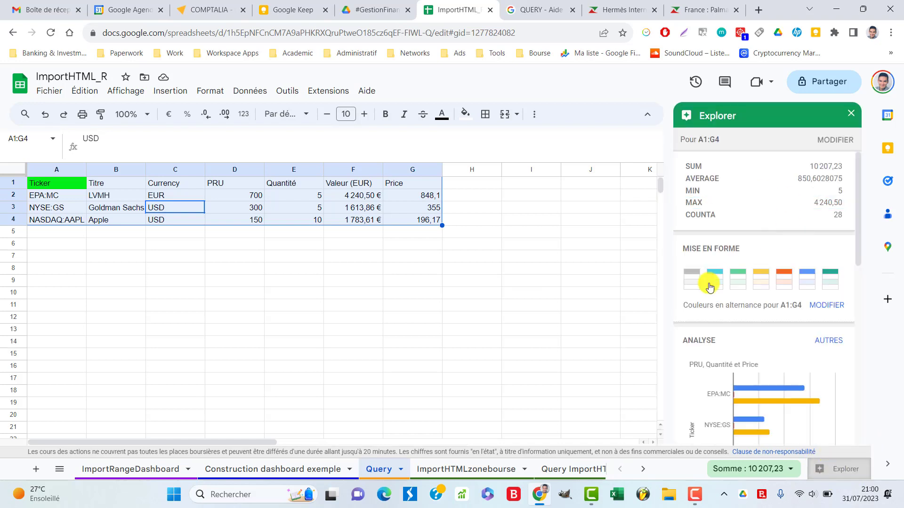
scroll(848, 246, "down", 2)
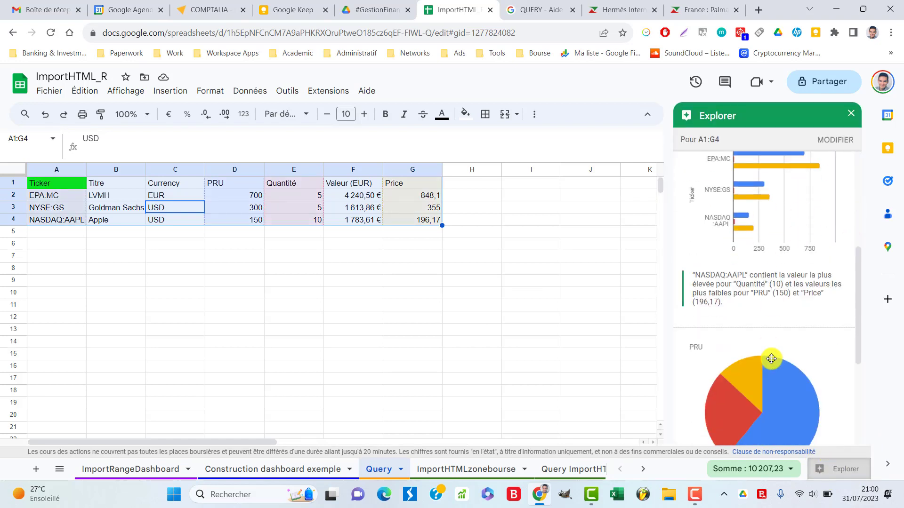
scroll(781, 292, "down", 1)
key("alt+shift+x")
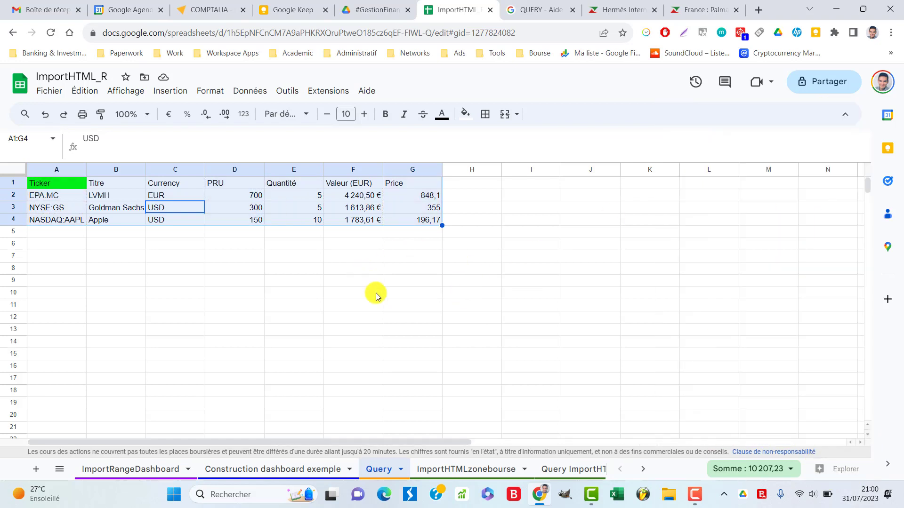
left_click(408, 268)
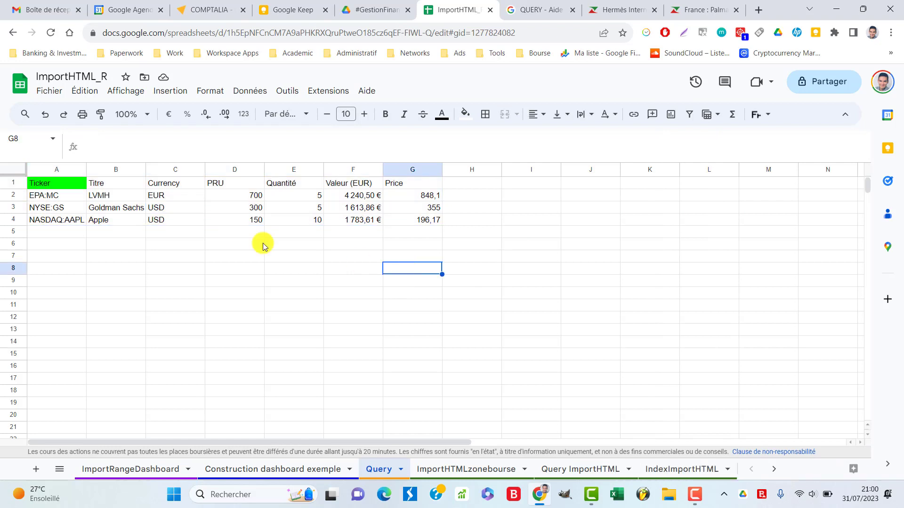
left_click(62, 184)
left_click(306, 469)
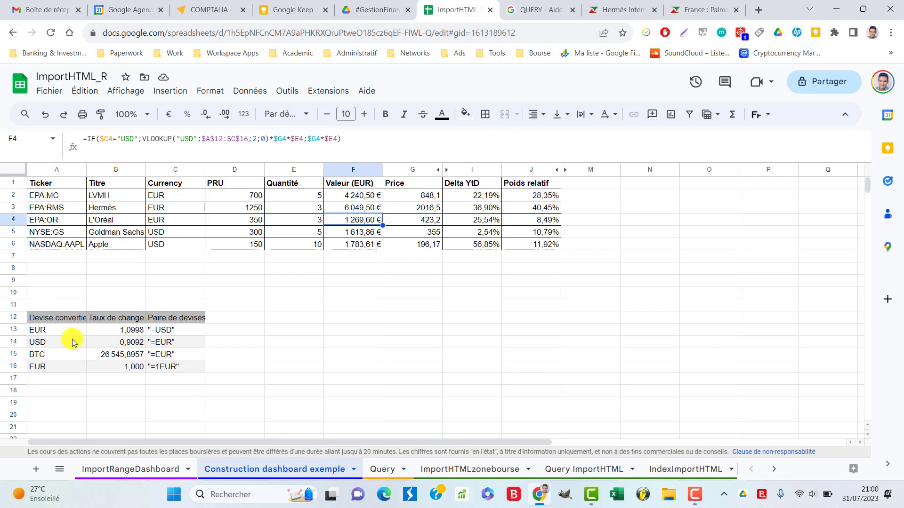
left_click(383, 470)
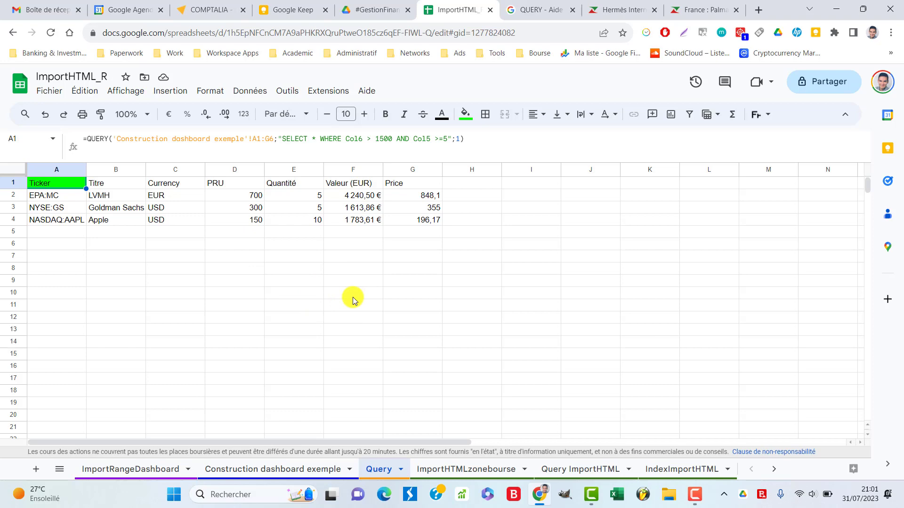
View the ImportHTMLzonebourse sheet, then bring up the Hermès zonebourse page in the browser
left_click(463, 471)
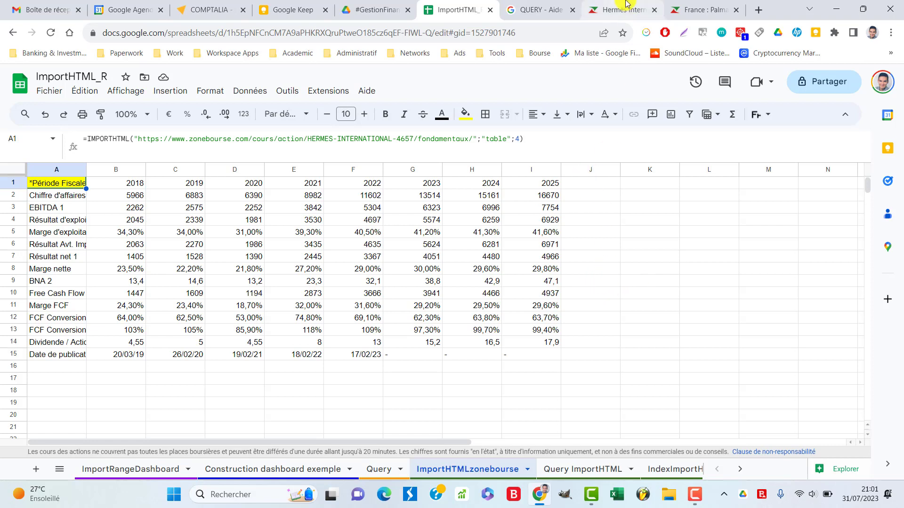
mouse_move(621, 10)
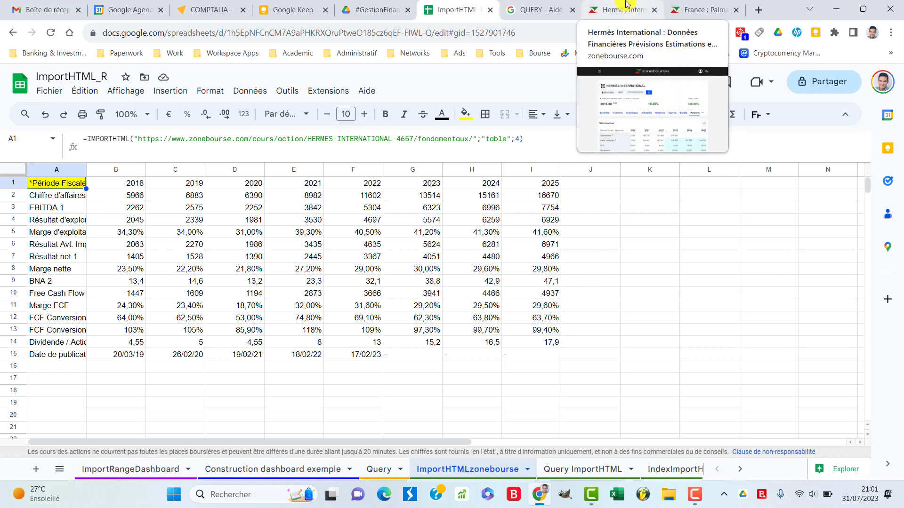
left_click(626, 4)
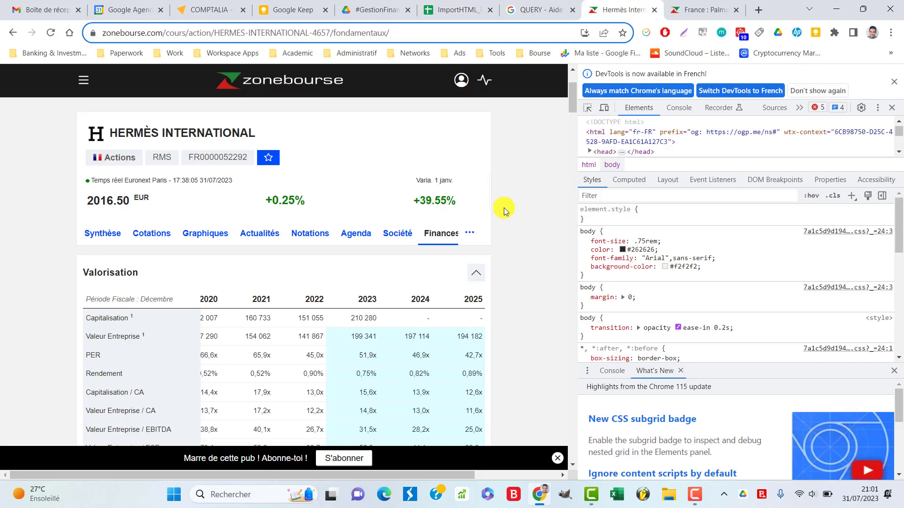
Scroll the Hermès Finances page and close the developer tools panel
scroll(505, 208, "down", 3)
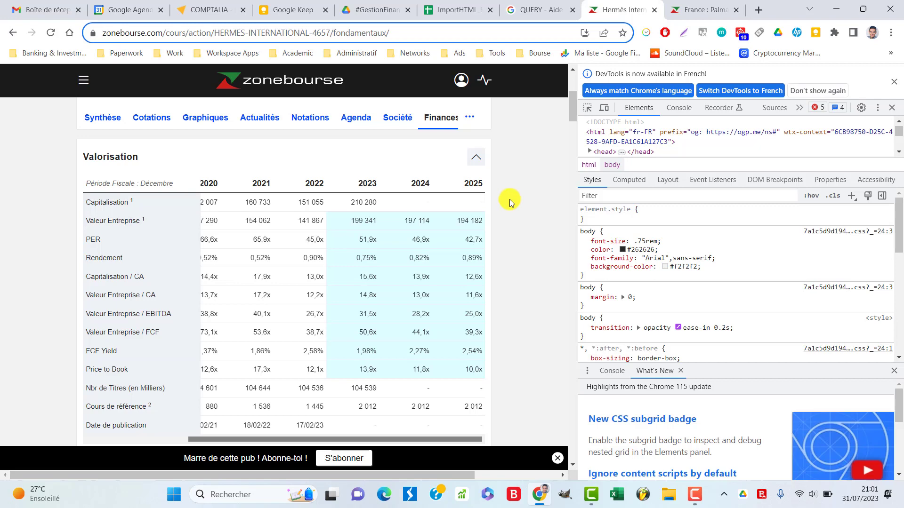
scroll(512, 216, "down", 2)
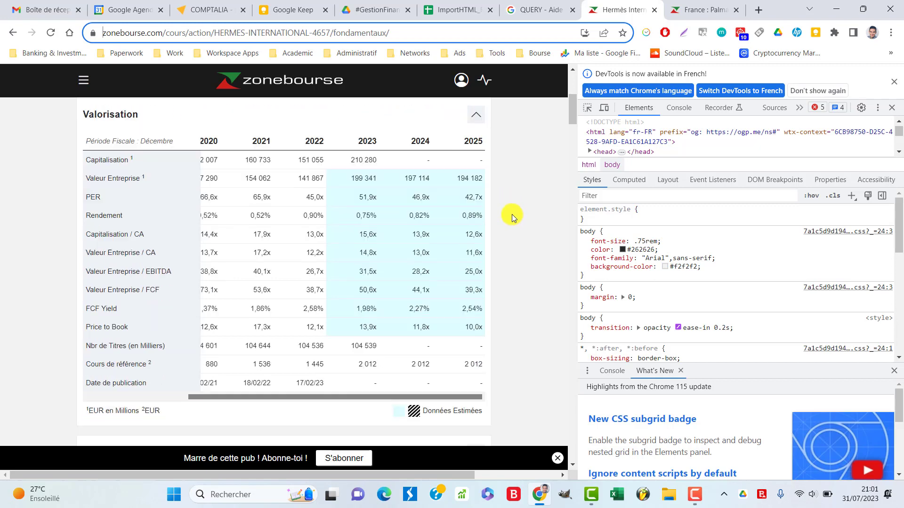
scroll(512, 214, "down", 5)
scroll(512, 215, "up", 5)
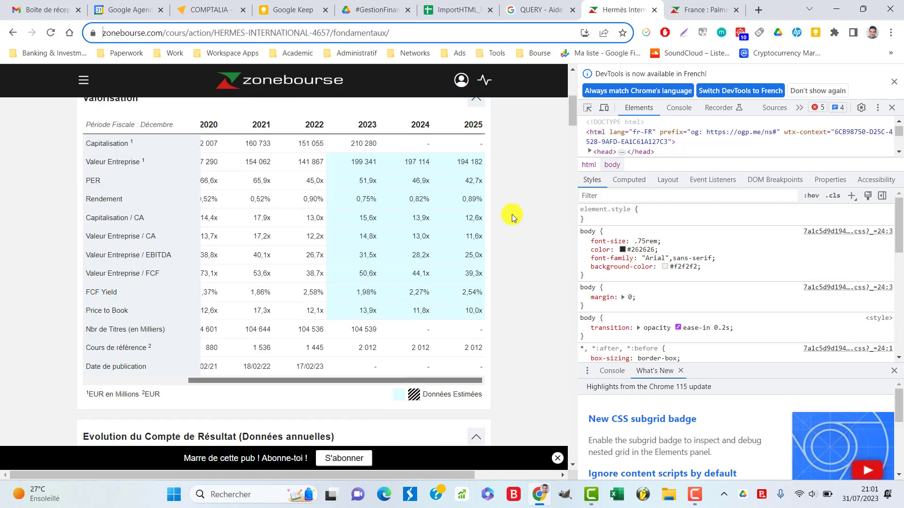
scroll(513, 215, "up", 4)
left_click(895, 80)
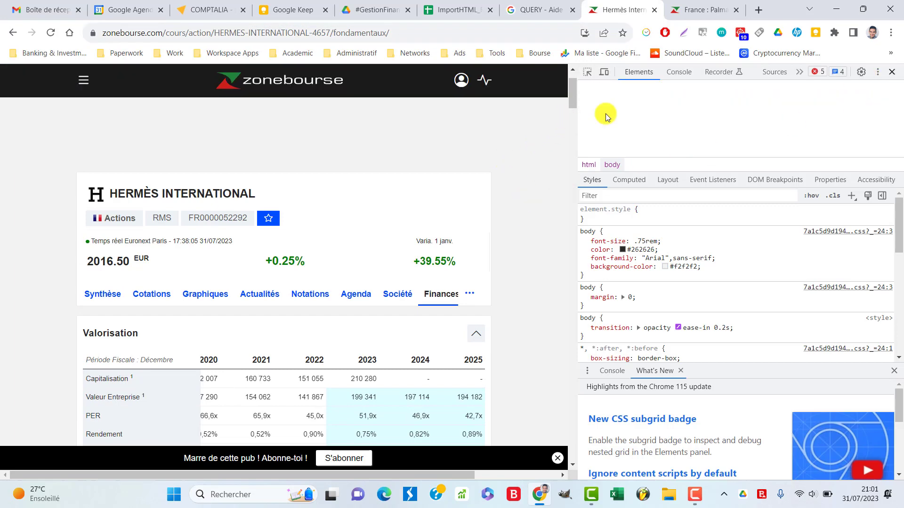
left_click(892, 71)
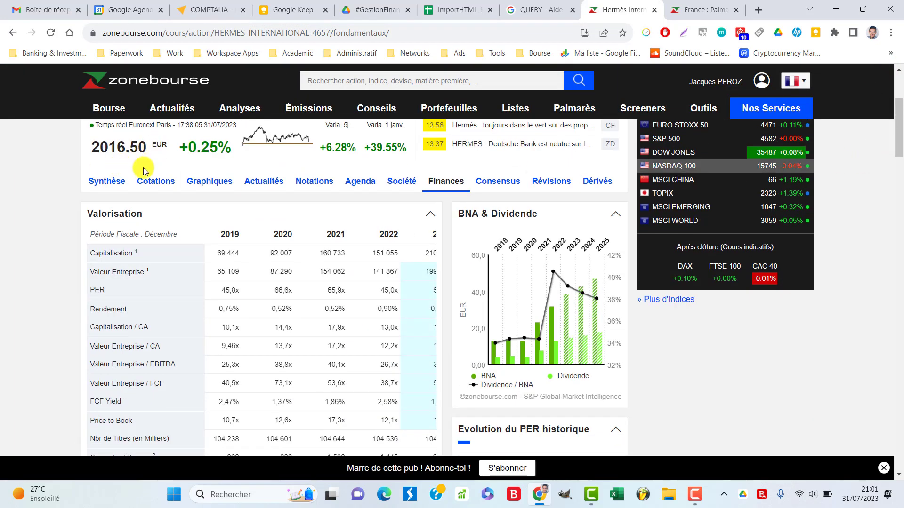
Scroll through the Hermès International fundamentals tables and charts
scroll(121, 177, "up", 2)
scroll(26, 218, "down", 2)
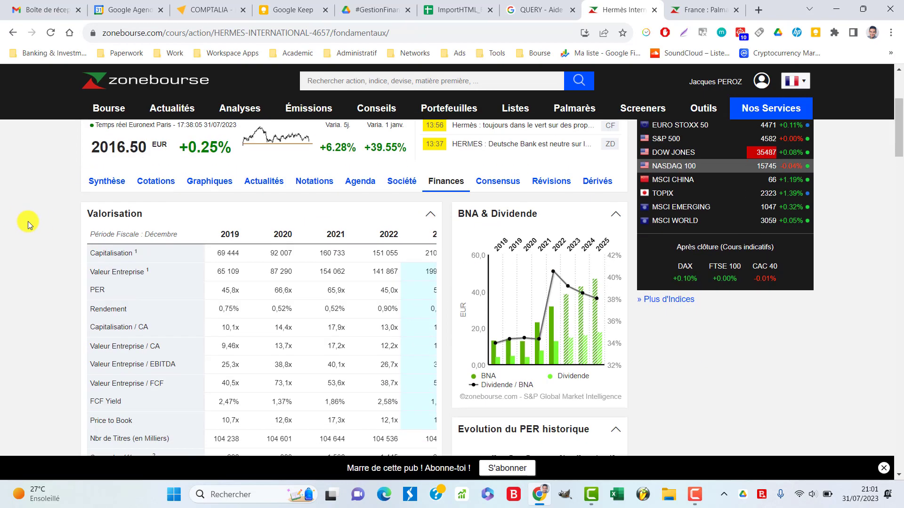
scroll(28, 221, "down", 2)
scroll(75, 196, "up", 4)
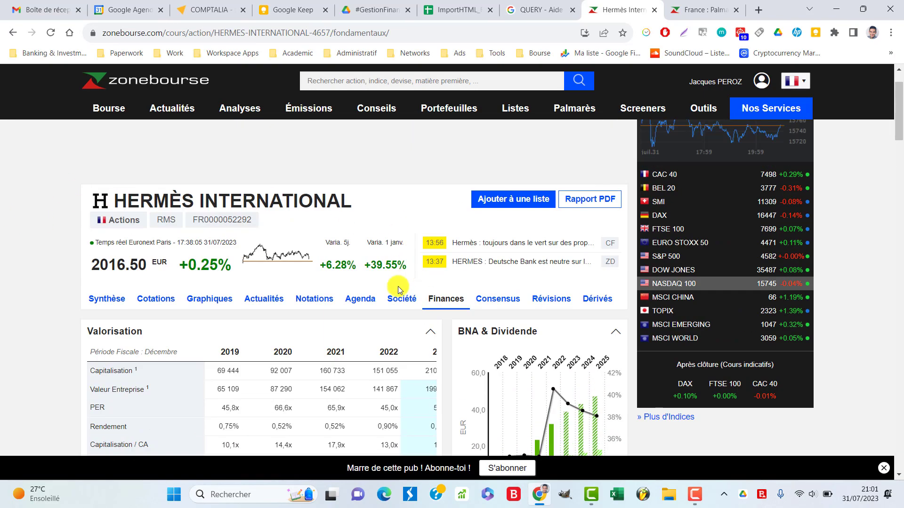
scroll(10, 252, "down", 2)
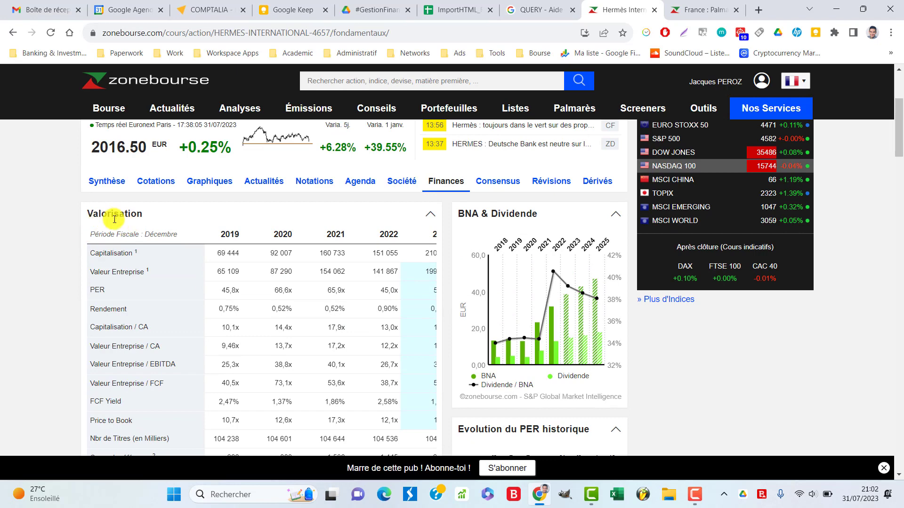
scroll(452, 233, "down", 2)
left_click_drag(293, 369, 464, 381)
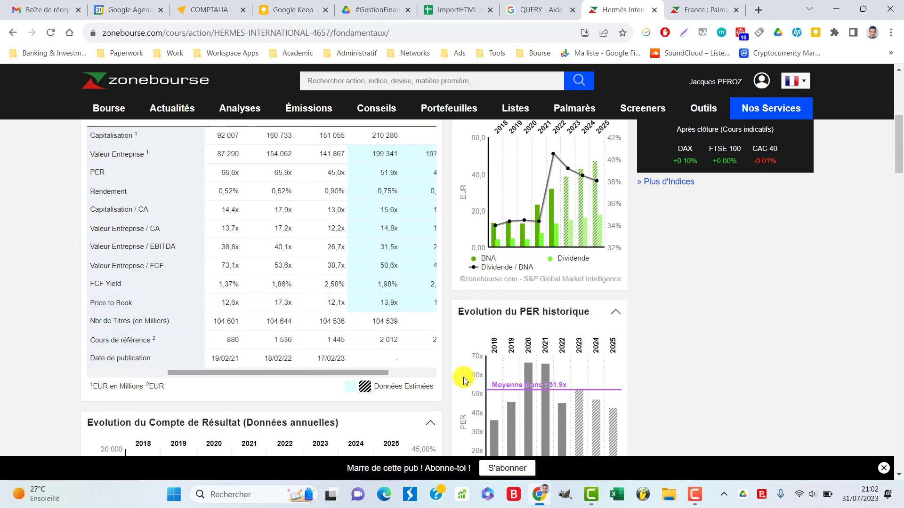
scroll(226, 230, "up", 2)
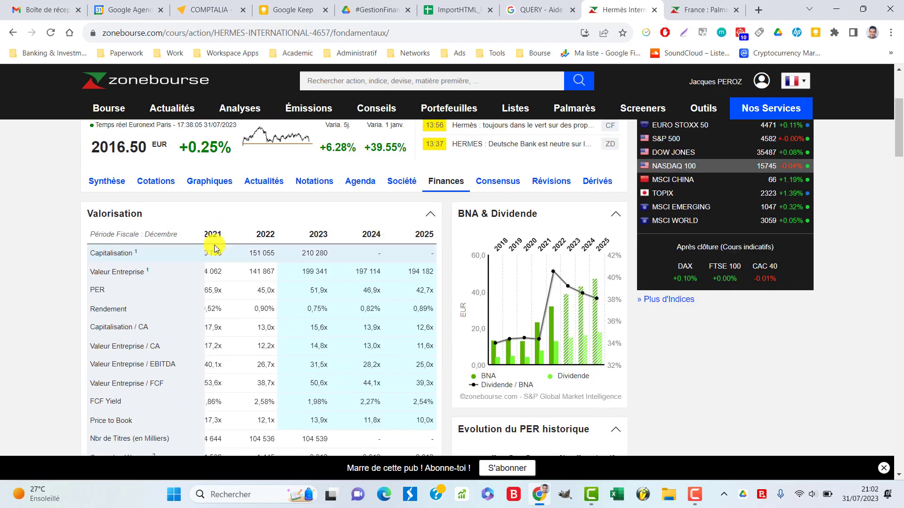
scroll(146, 238, "down", 1)
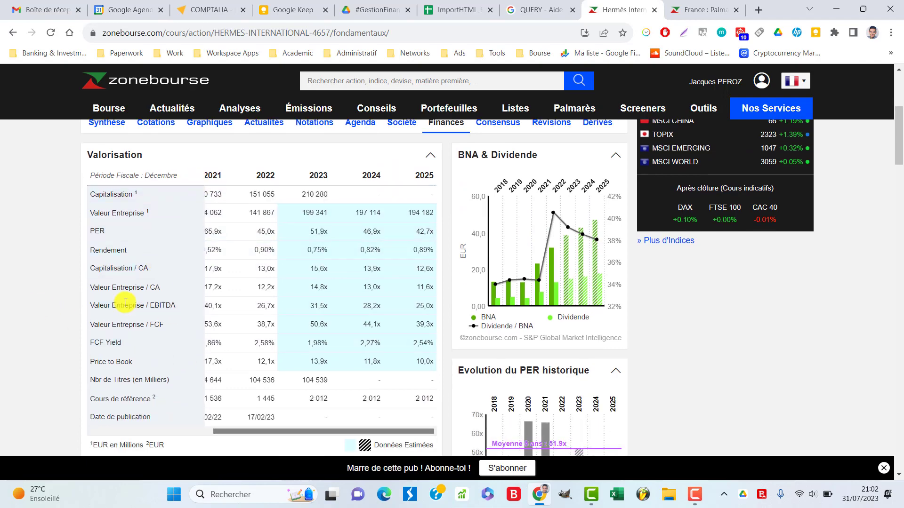
scroll(33, 306, "down", 3)
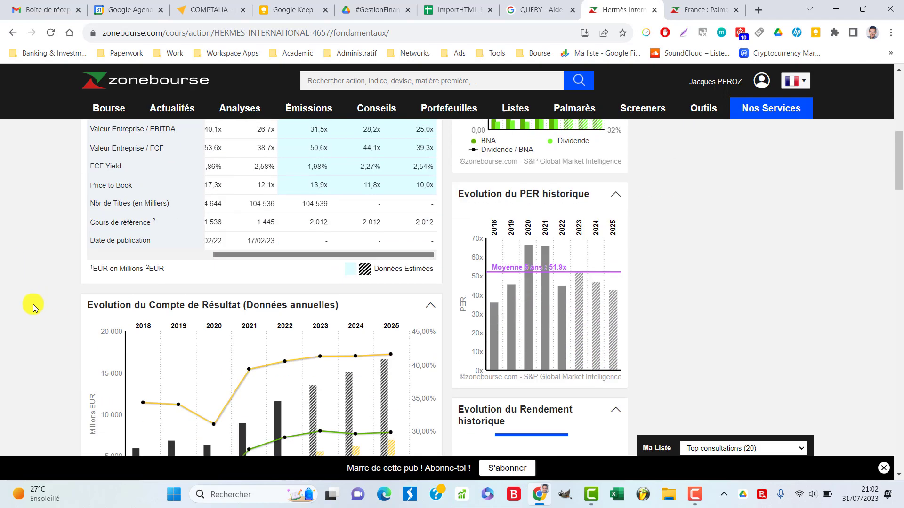
scroll(95, 283, "up", 2)
scroll(485, 273, "up", 1)
scroll(485, 239, "down", 2)
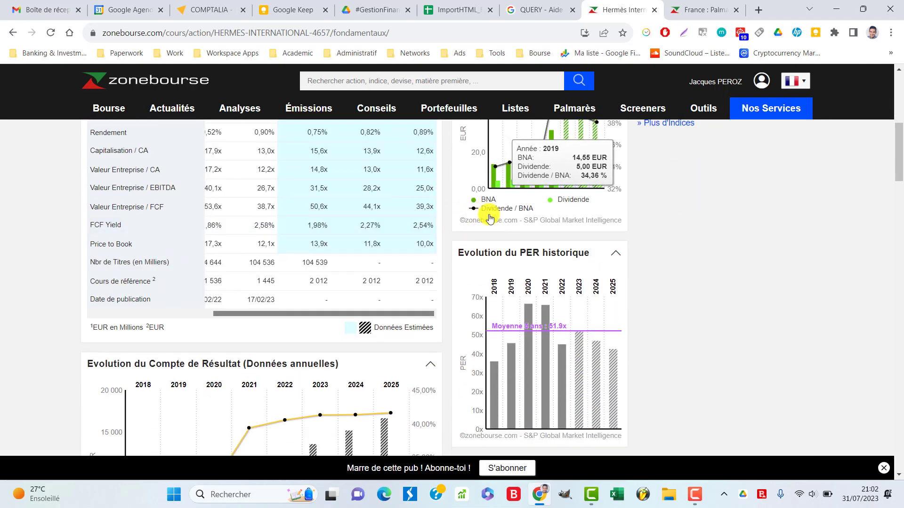
scroll(463, 271, "down", 1)
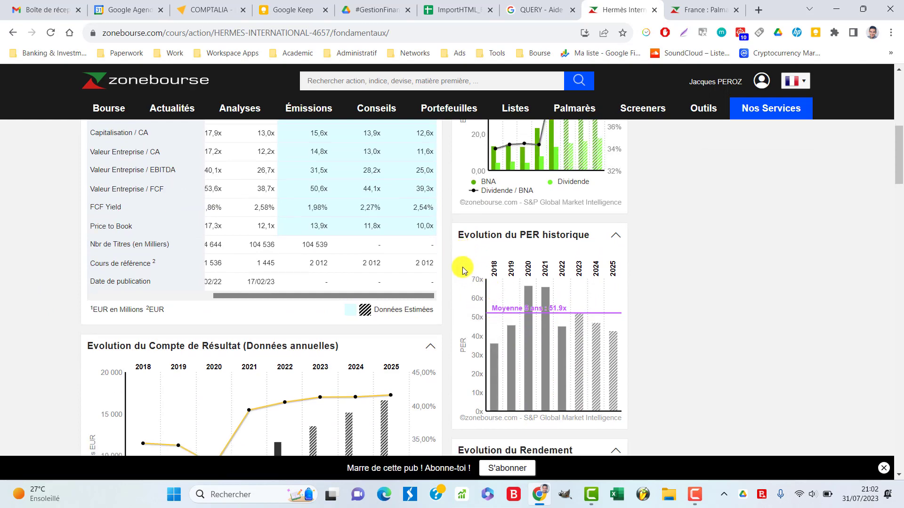
scroll(464, 270, "down", 4)
scroll(413, 273, "down", 1)
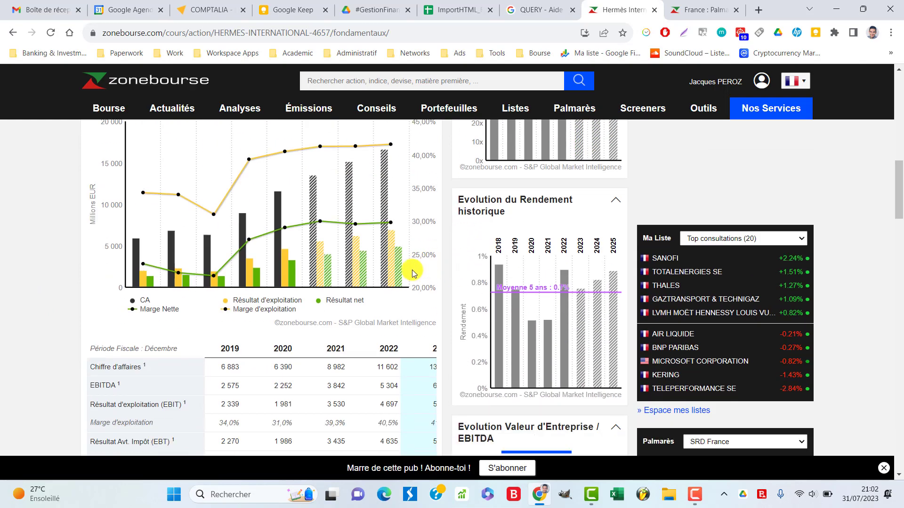
scroll(424, 273, "down", 6)
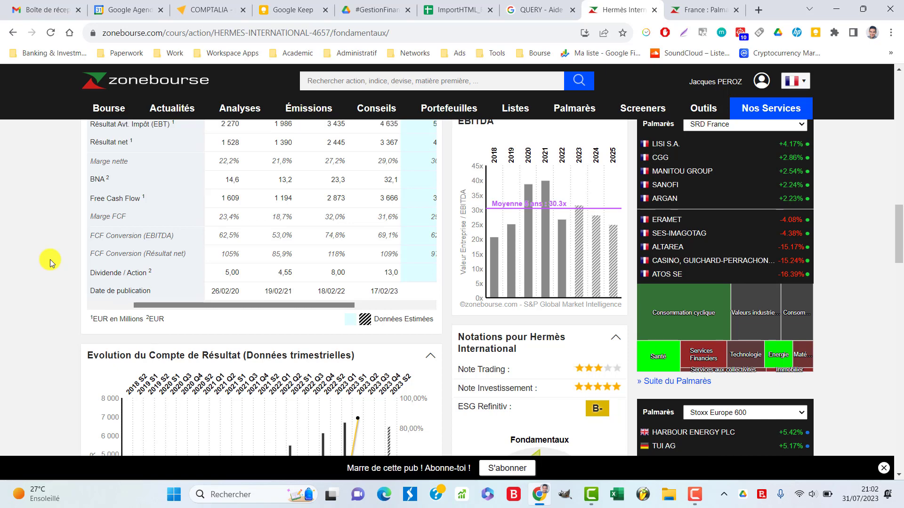
scroll(47, 258, "up", 2)
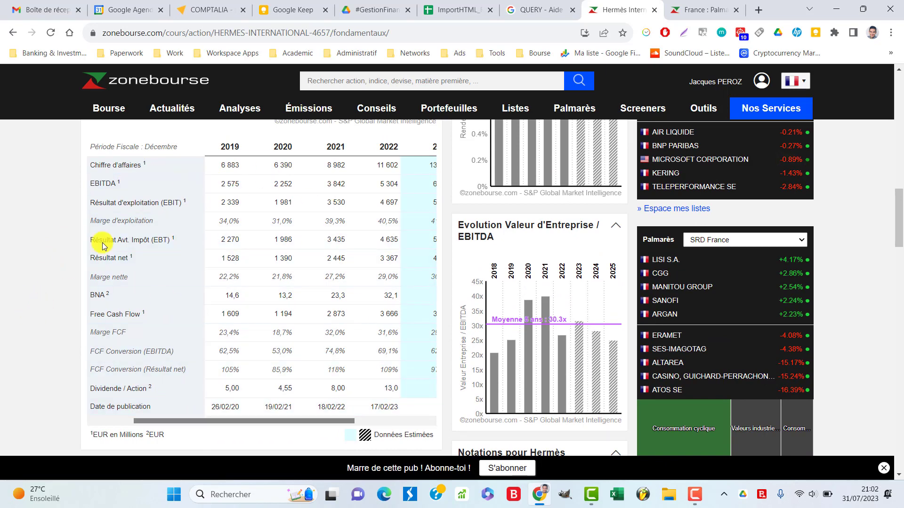
Open and close the Bourse bookmark folder, scroll the page, then return to ImportHTML_R
left_click(535, 55)
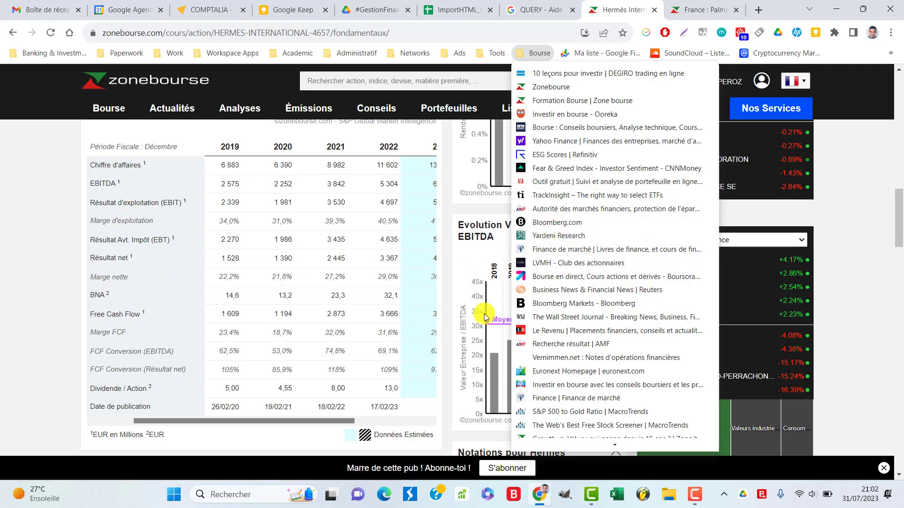
left_click(38, 236)
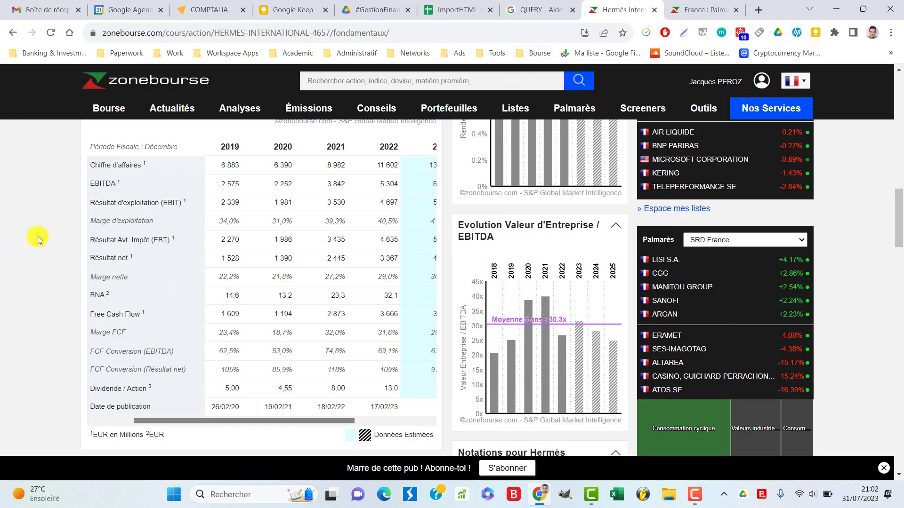
scroll(38, 237, "down", 5)
scroll(39, 237, "down", 5)
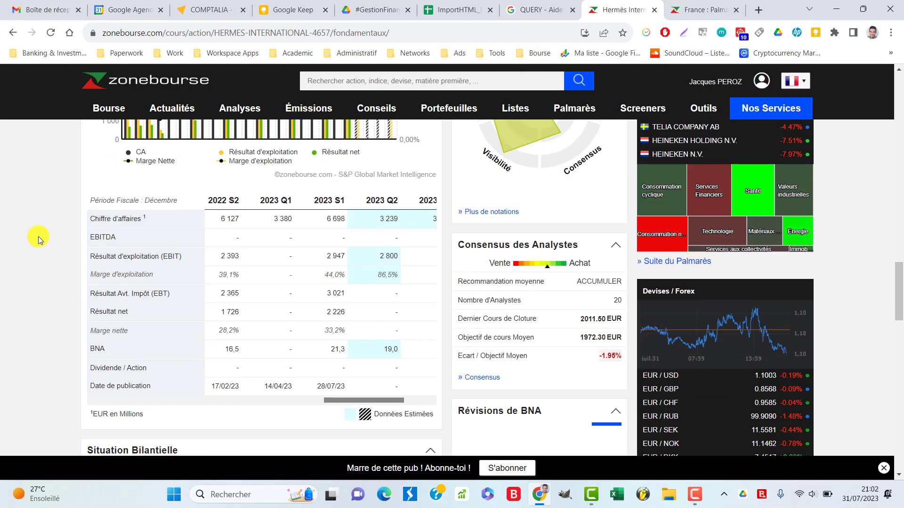
scroll(38, 236, "down", 1)
scroll(38, 237, "down", 6)
scroll(38, 237, "down", 3)
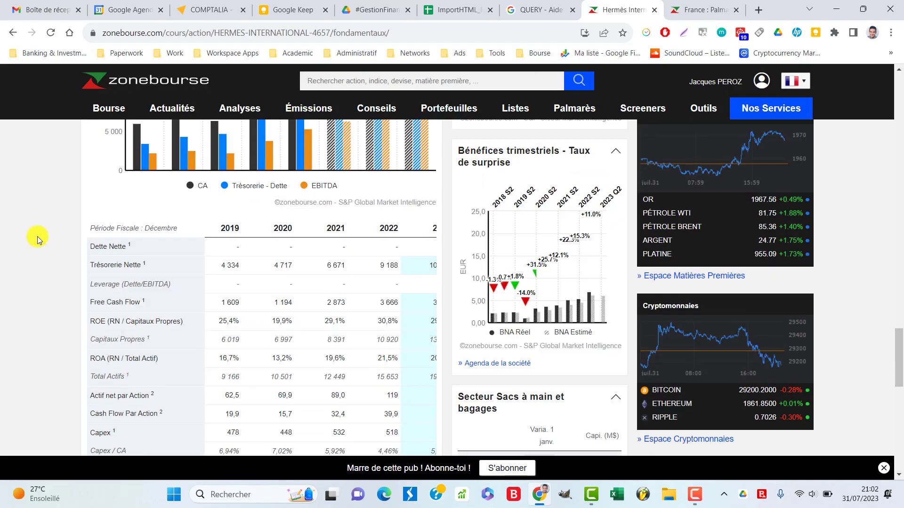
scroll(37, 236, "down", 4)
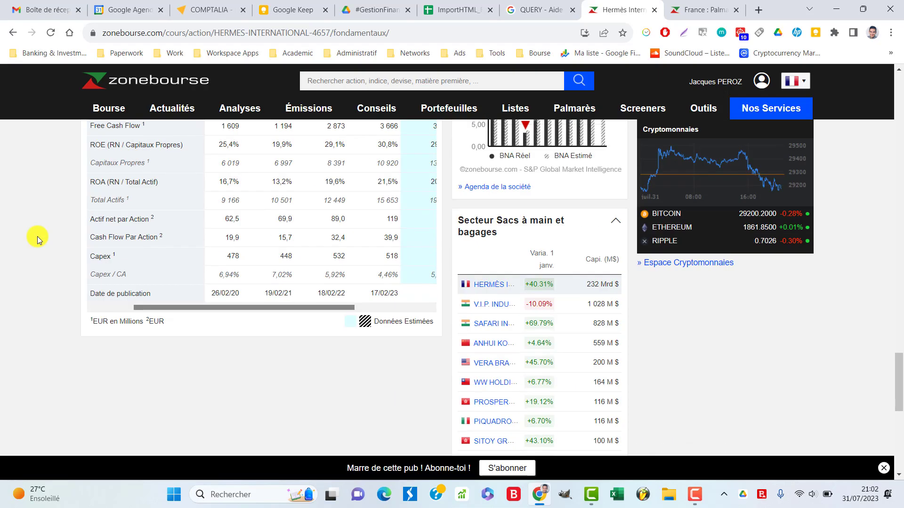
left_click_drag(898, 381, 898, 94)
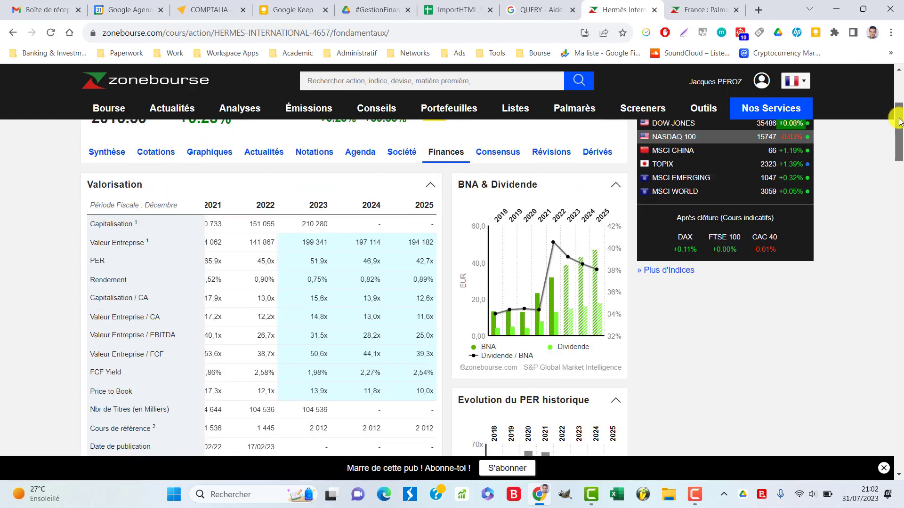
left_click(449, 7)
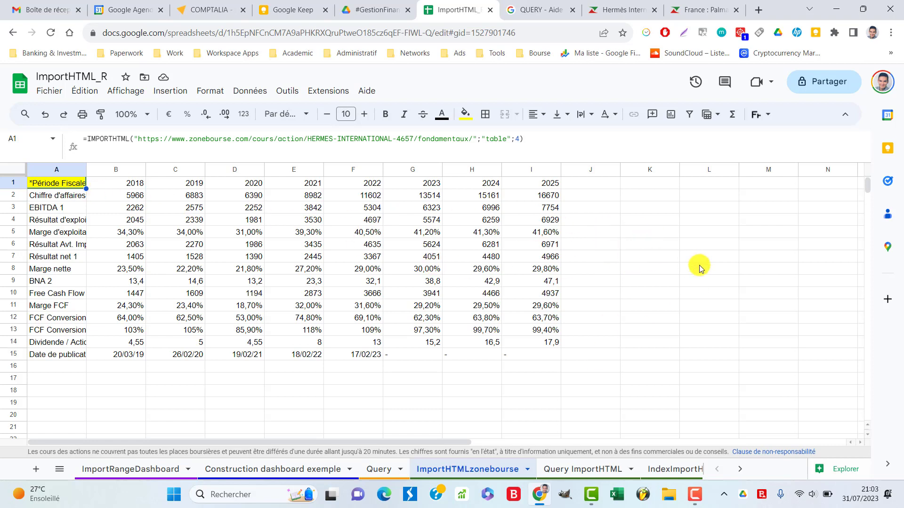
double_click(634, 268)
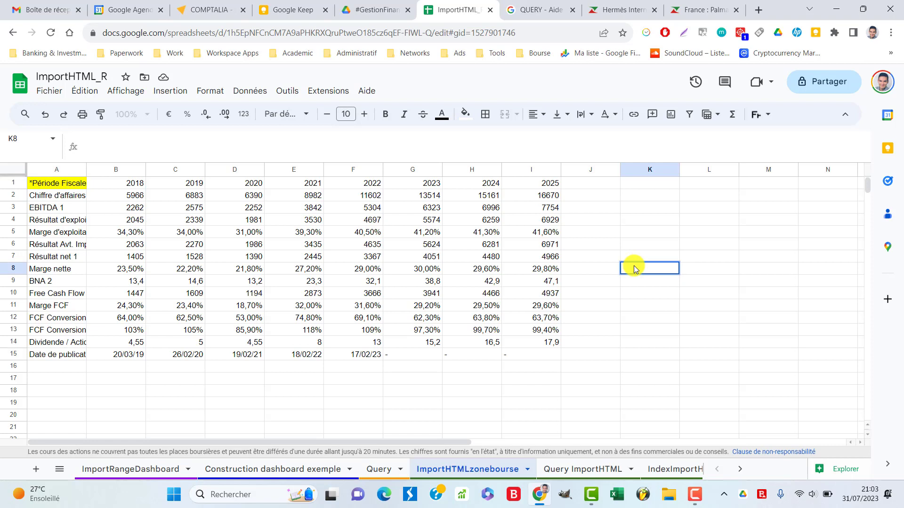
type("=import")
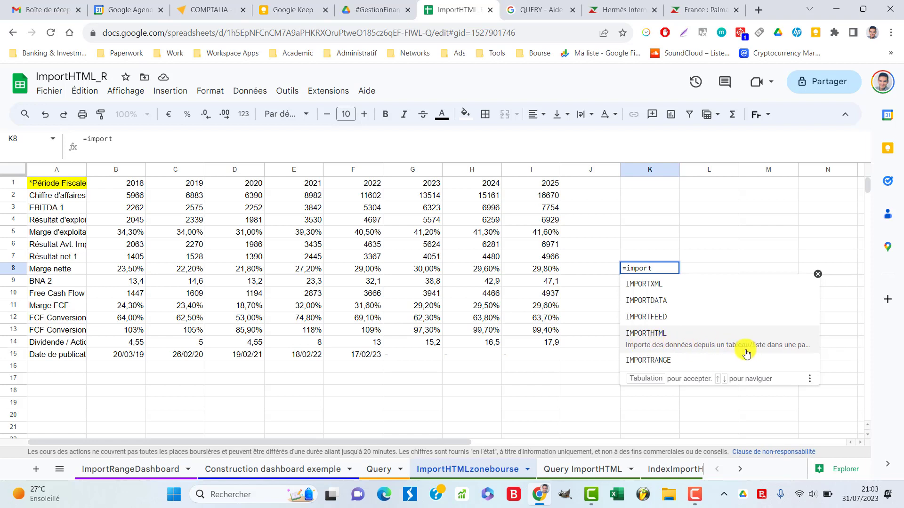
key("Escape")
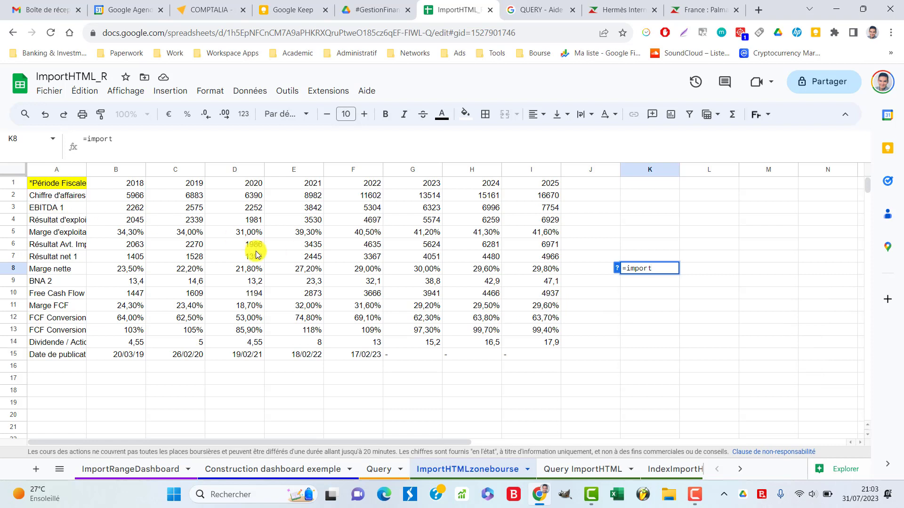
key("Escape")
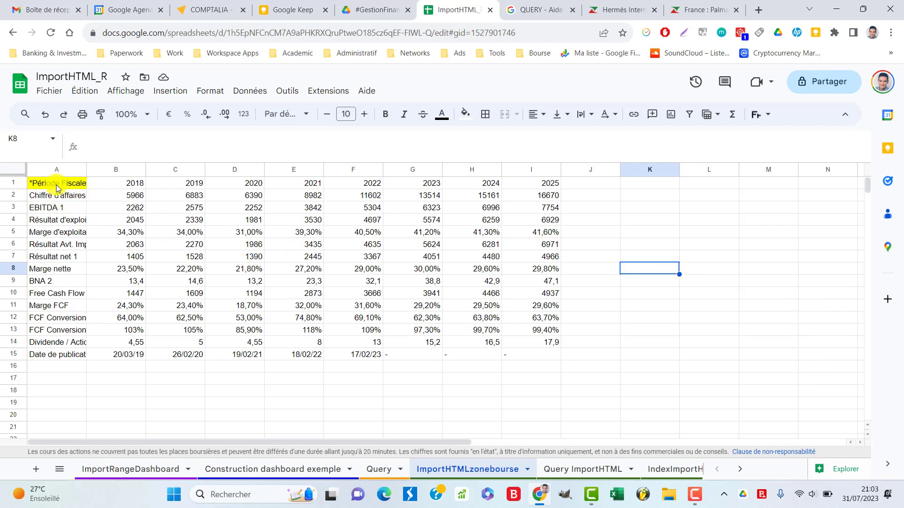
Inspect A1's IMPORTHTML formula and select the Hermès fundamentals page URL in zonebourse's address bar
left_click(57, 188)
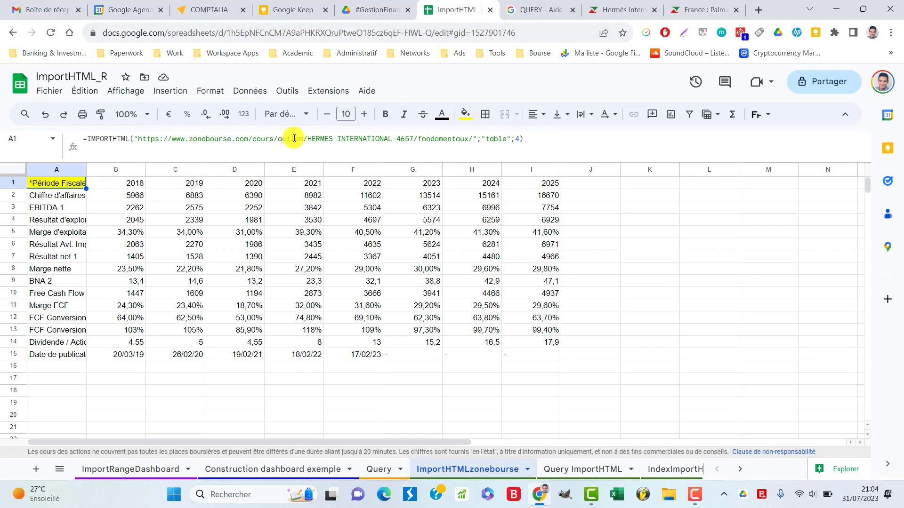
left_click(595, 8)
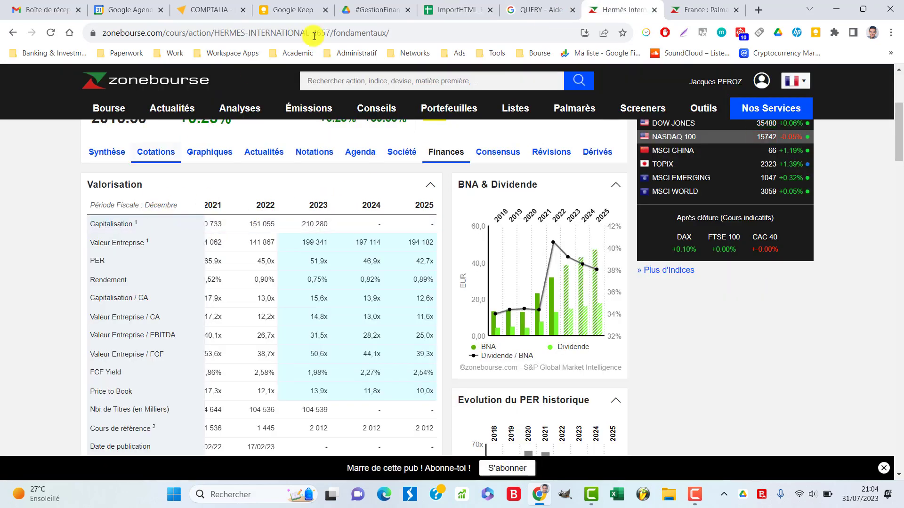
left_click(430, 31)
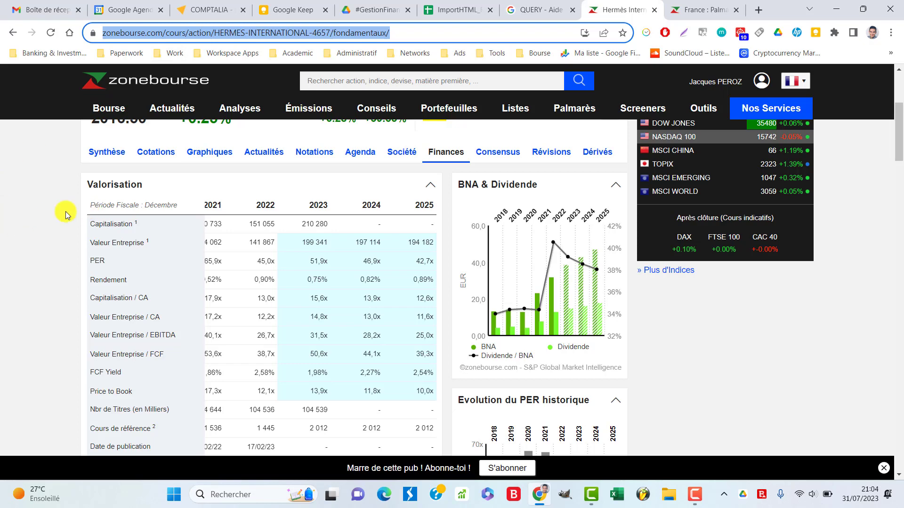
left_click(454, 9)
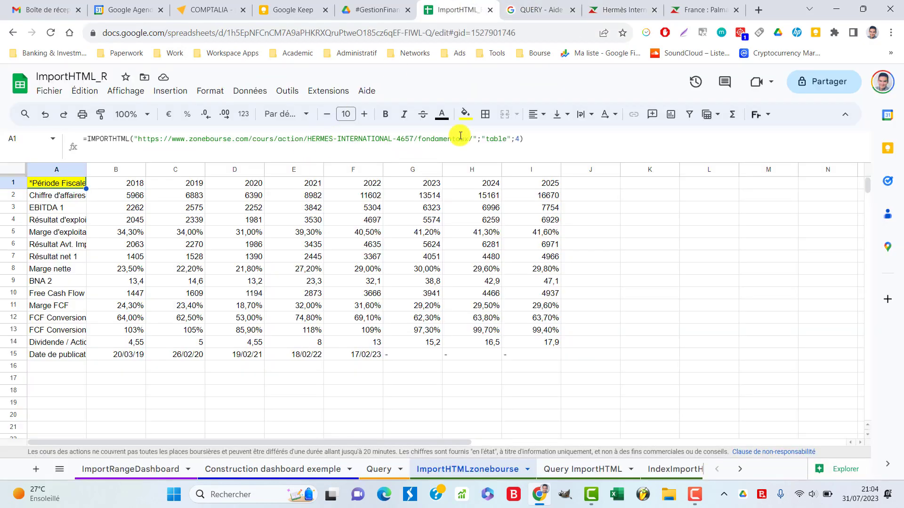
Replace A1's formula with =IMPORTHTML(" followed by the pasted Hermès fundamentals URL
left_click_drag(531, 138, 0, 149)
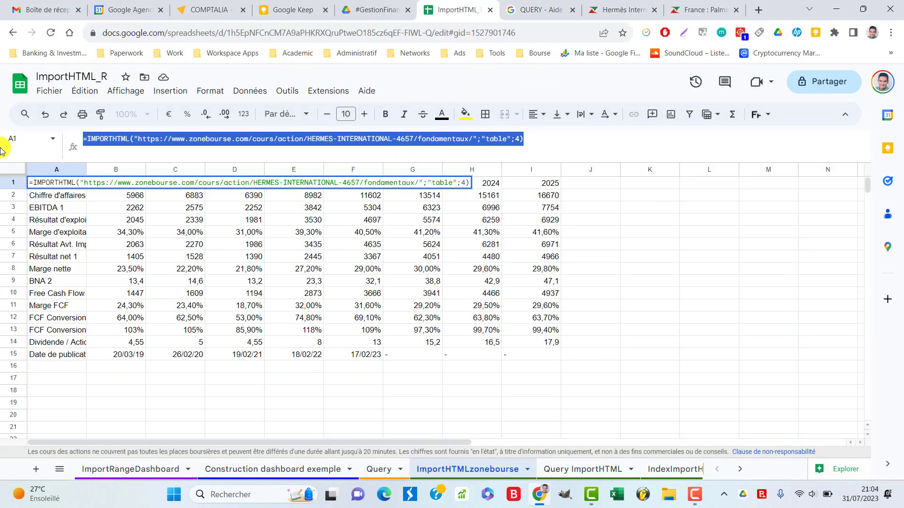
key("BackSpace")
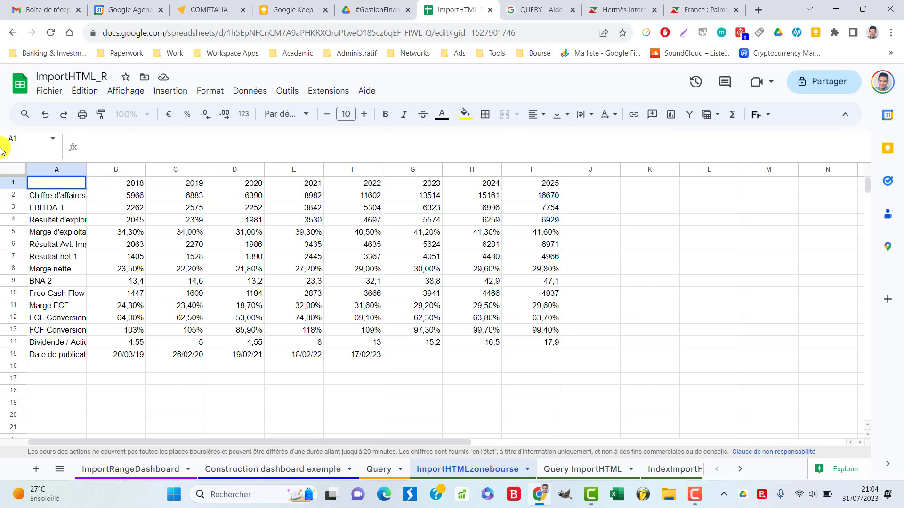
type("=")
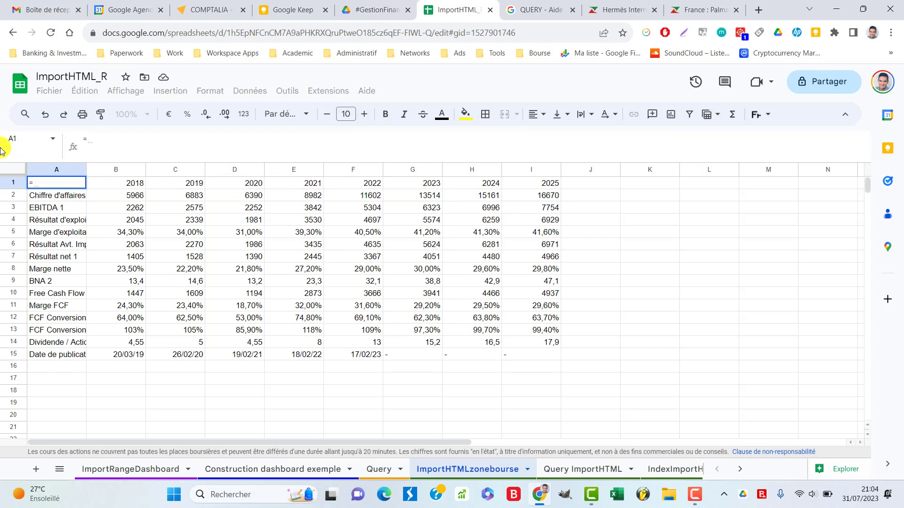
type("import")
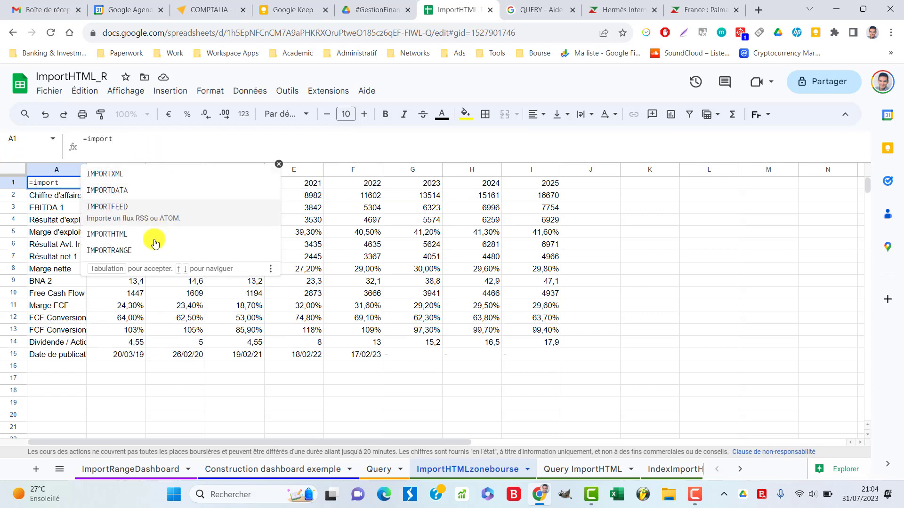
left_click(152, 228)
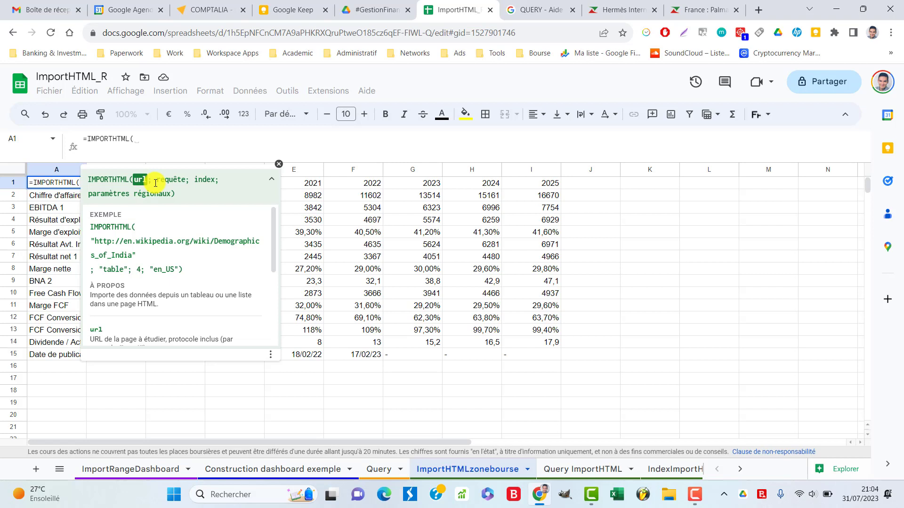
type("\"")
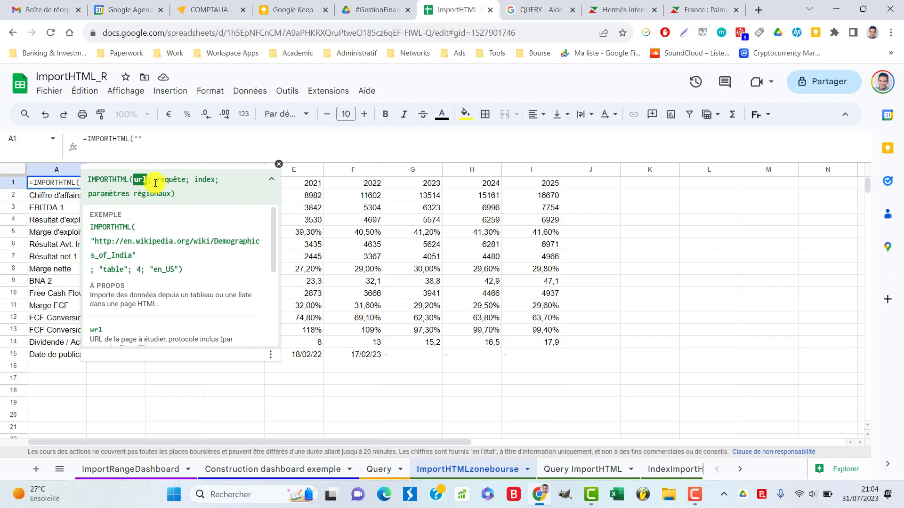
type("https://www.zonebourse.com/cours/action/HERMES-INTERNATIONAL-4657/fondamentaux/")
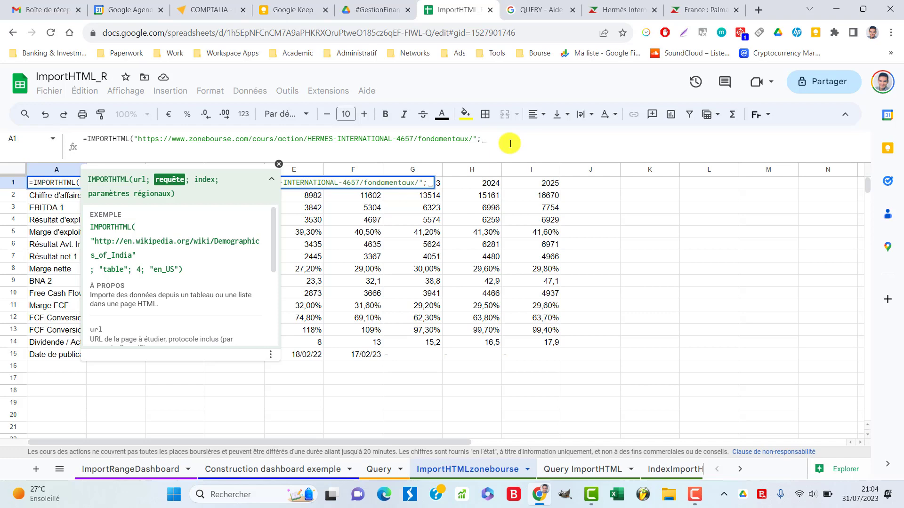
left_click(607, 9)
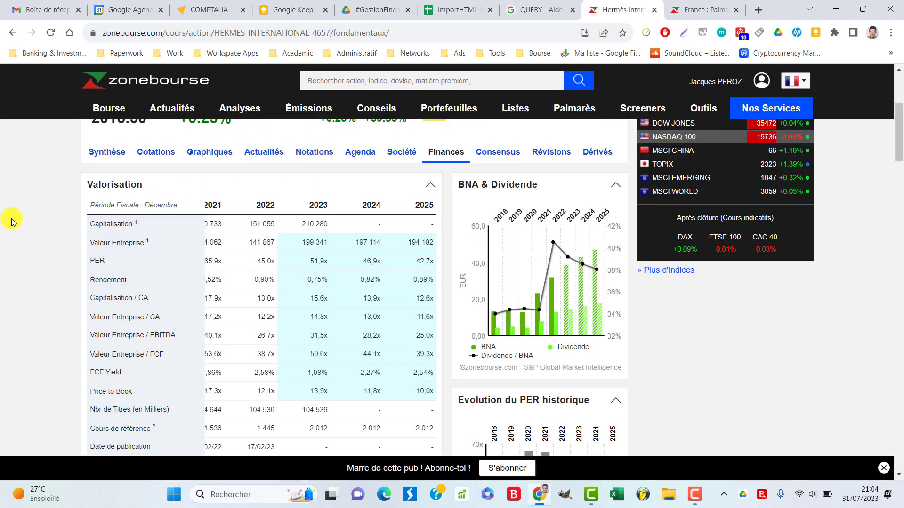
Scroll through the Hermès fundamentals page on zonebourse
scroll(29, 209, "up", 1)
scroll(28, 211, "up", 2)
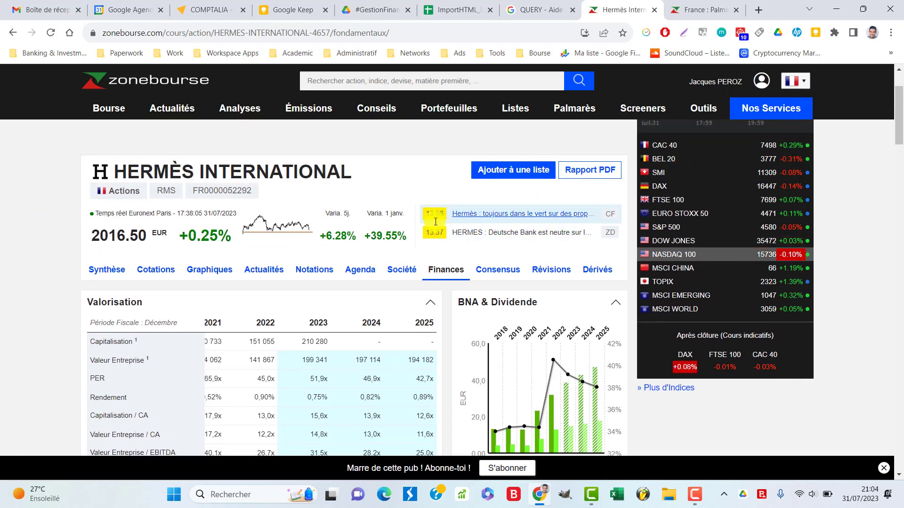
scroll(32, 193, "down", 3)
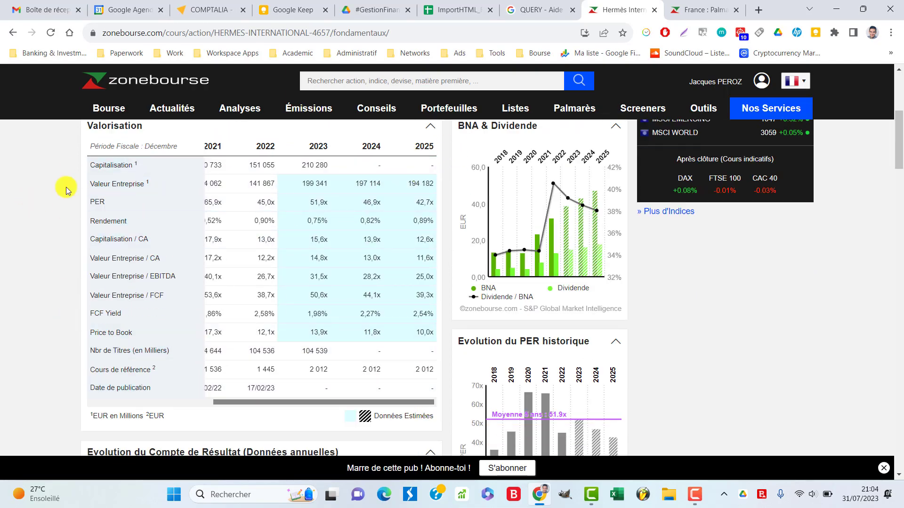
scroll(46, 184, "down", 4)
scroll(46, 188, "down", 5)
scroll(48, 191, "down", 5)
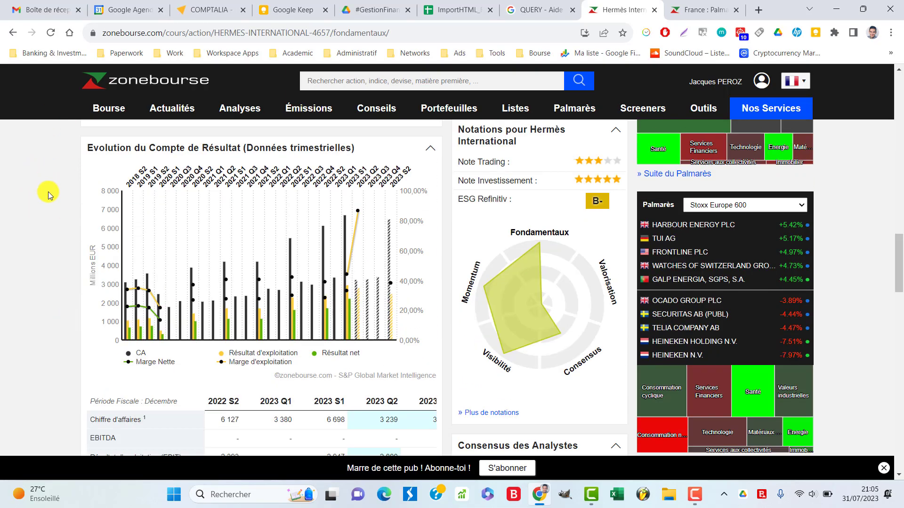
scroll(48, 191, "up", 4)
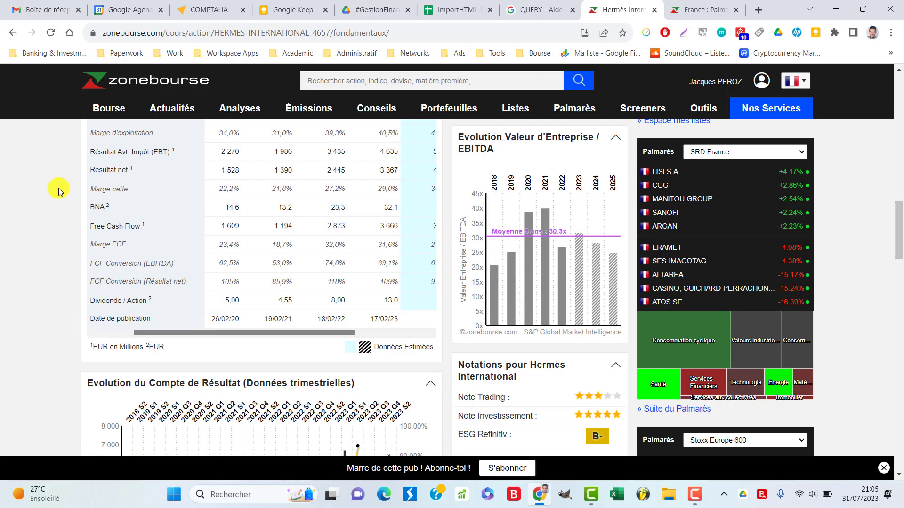
Compare the France Long Terme Palmarès ranking with the Hermès page, then show the QUERY help page
left_click(692, 4)
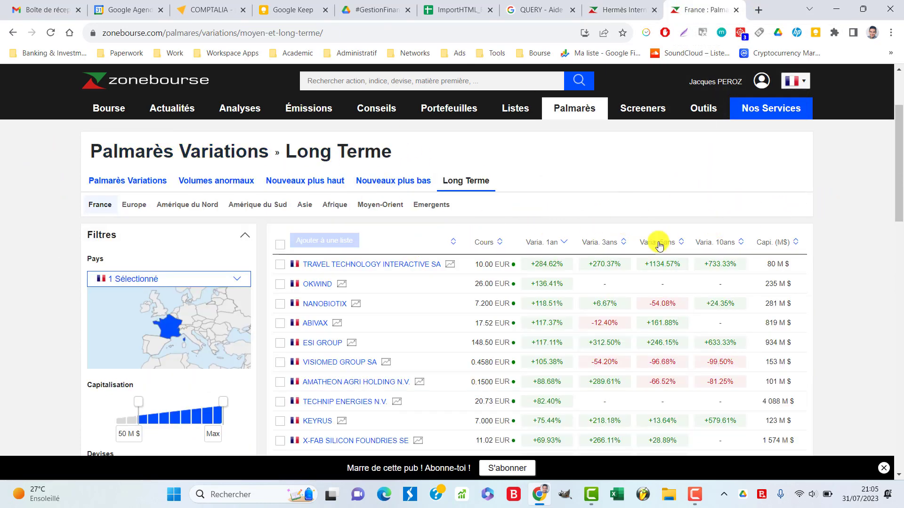
scroll(872, 210, "down", 1)
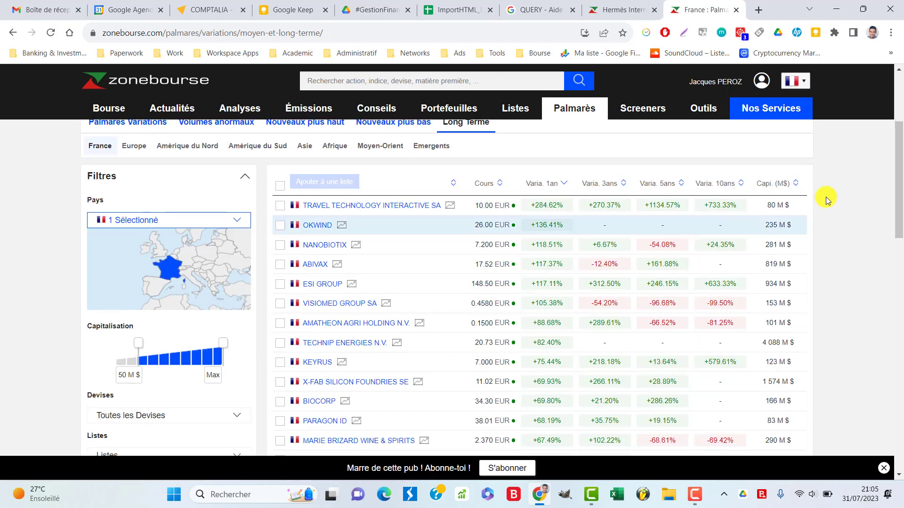
scroll(853, 212, "up", 1)
left_click(626, 8)
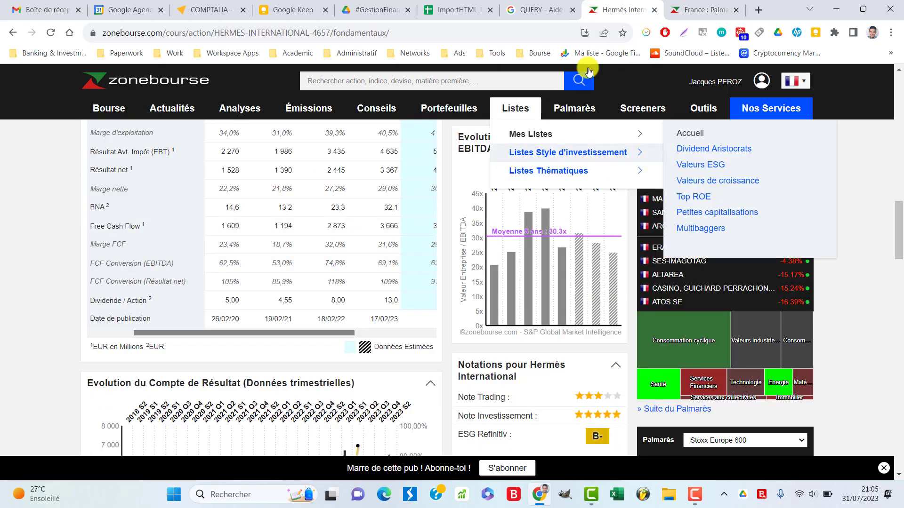
left_click(699, 10)
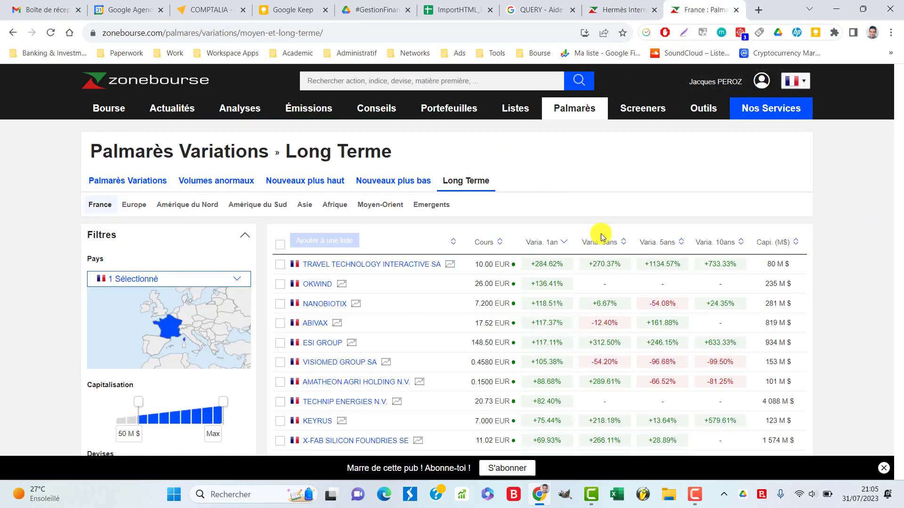
left_click(621, 5)
left_click(541, 8)
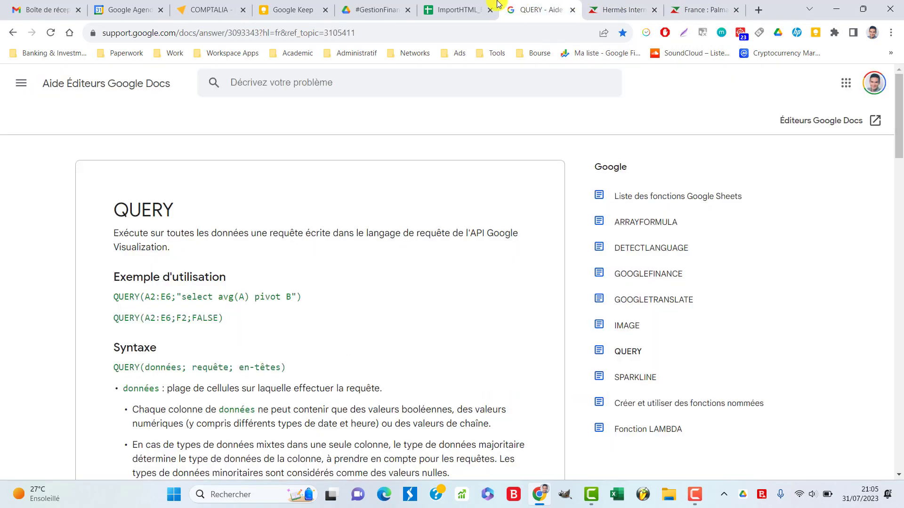
Close the URL string and add the semicolon separator for the "table" argument in A1's IMPORTHTML
left_click(459, 7)
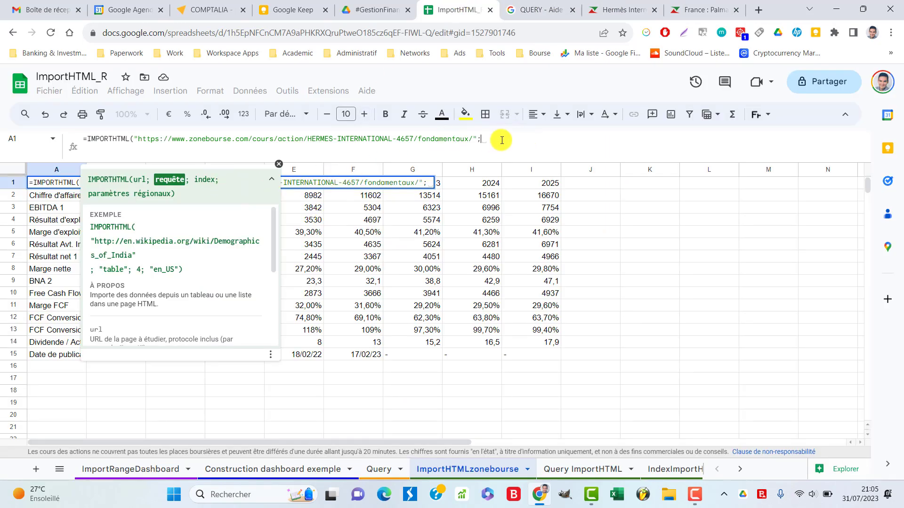
type("'")
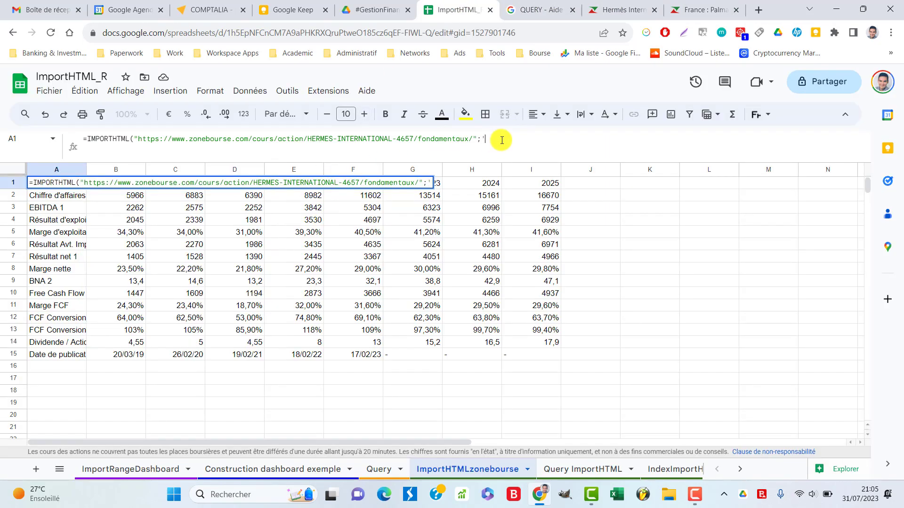
type("\"table")
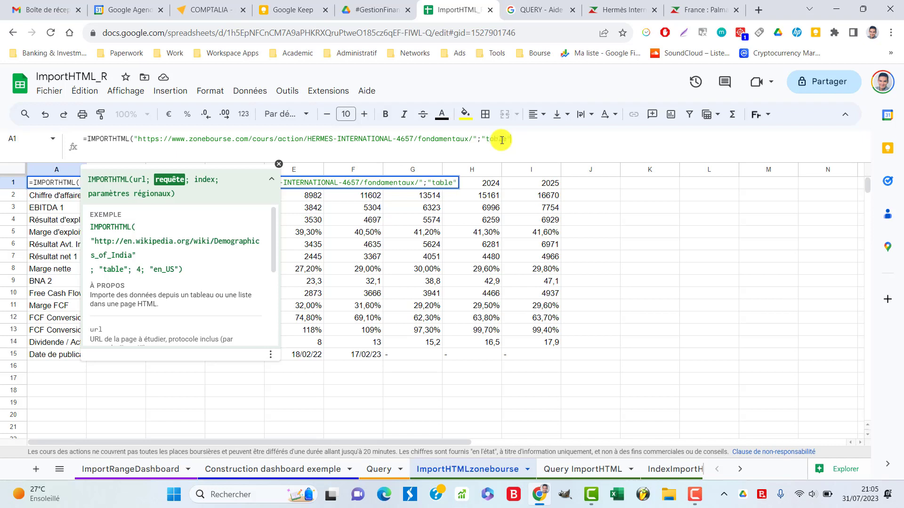
type(";")
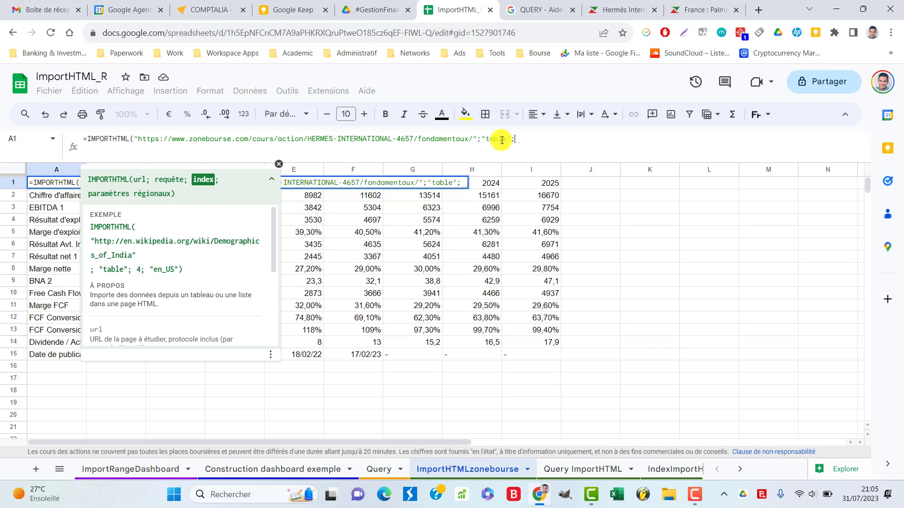
left_click(607, 10)
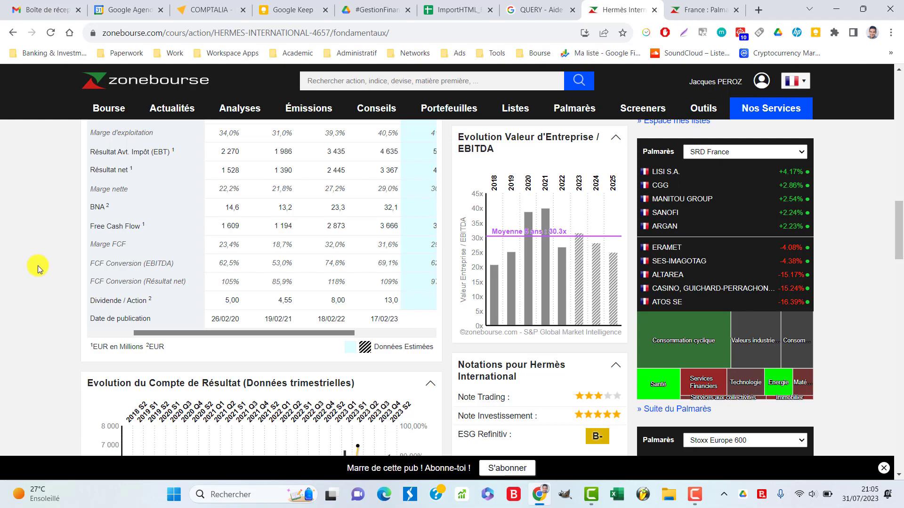
scroll(28, 273, "up", 4)
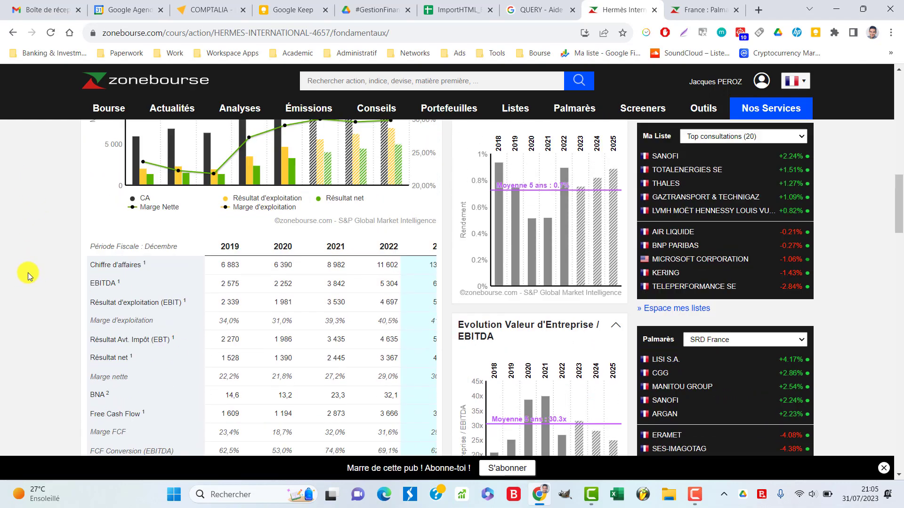
scroll(28, 273, "up", 5)
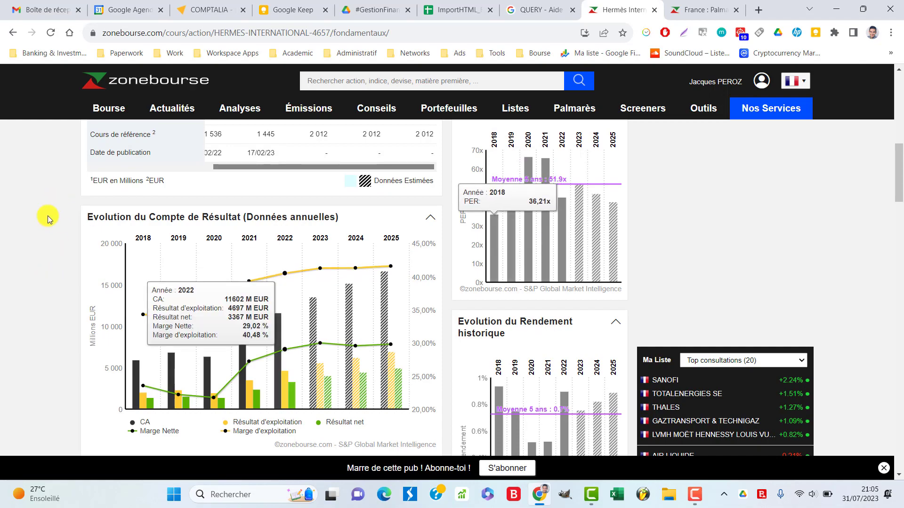
scroll(44, 230, "up", 5)
scroll(44, 235, "up", 3)
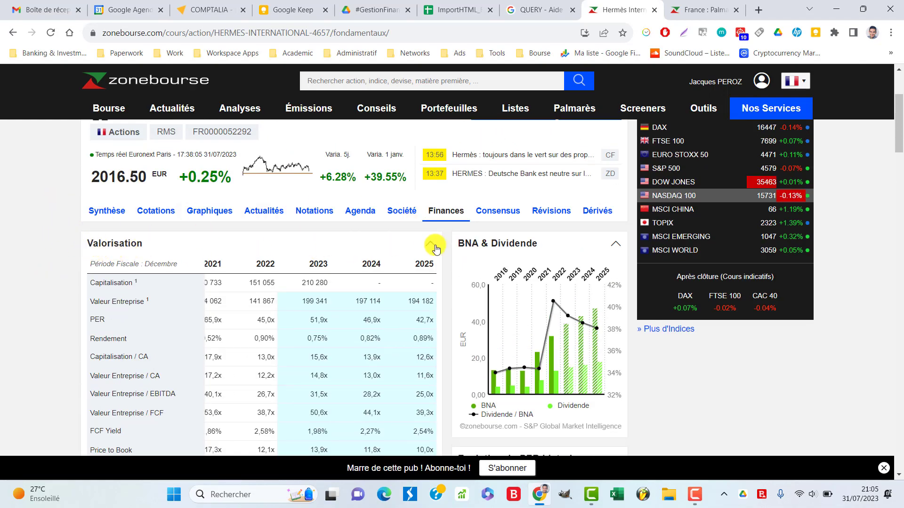
scroll(435, 242, "down", 3)
scroll(440, 259, "up", 4)
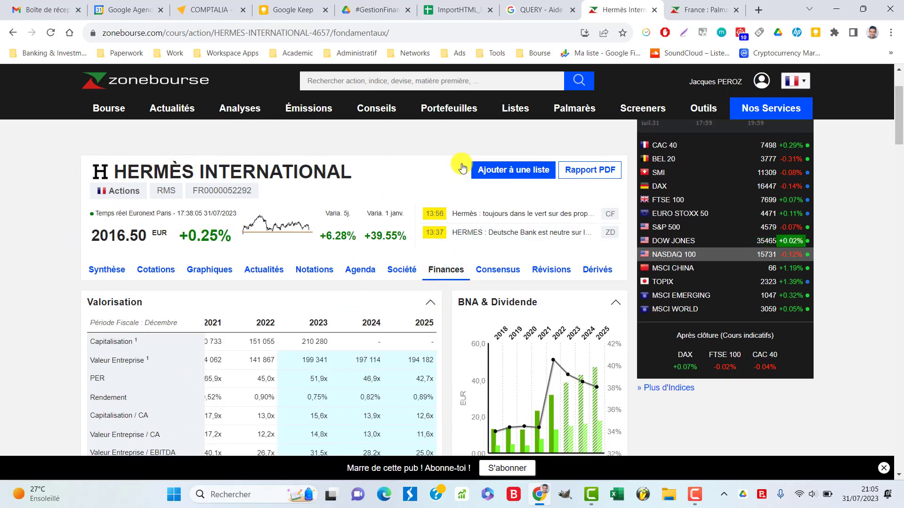
scroll(395, 164, "down", 1)
scroll(394, 165, "down", 1)
scroll(541, 196, "down", 3)
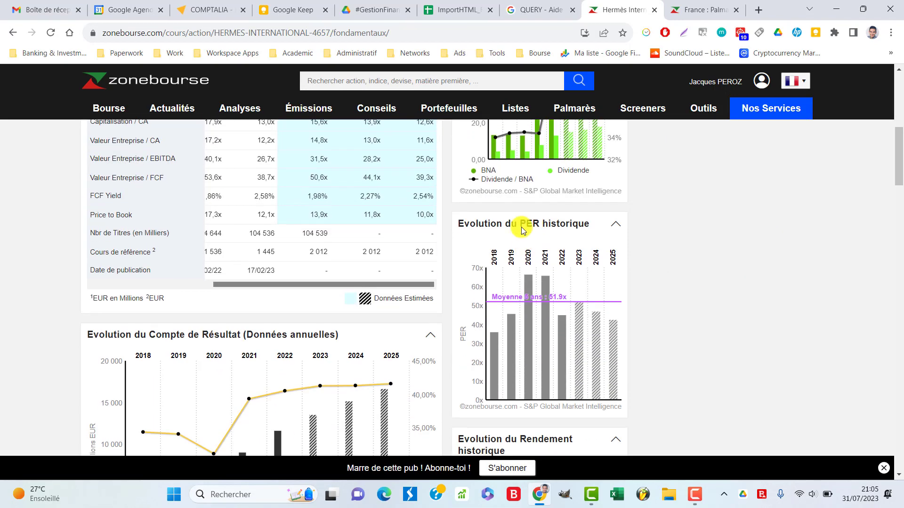
scroll(534, 241, "down", 2)
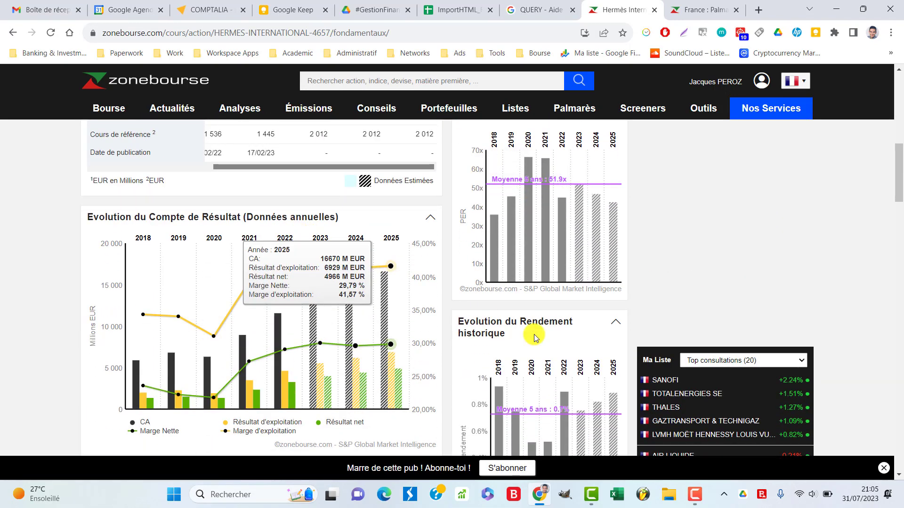
Finish A1's IMPORTHTML with table index 1 and verify it shows Hermès's 2016.50 EUR quote
left_click(460, 11)
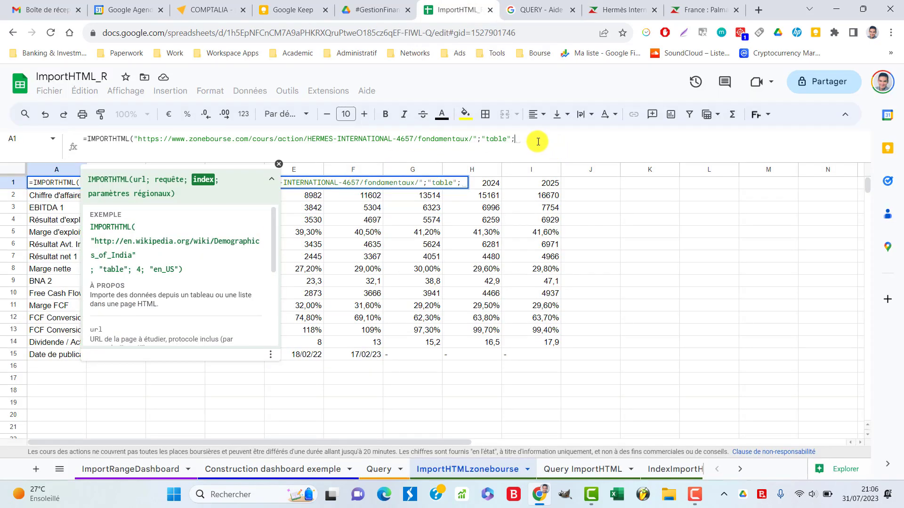
type("1)")
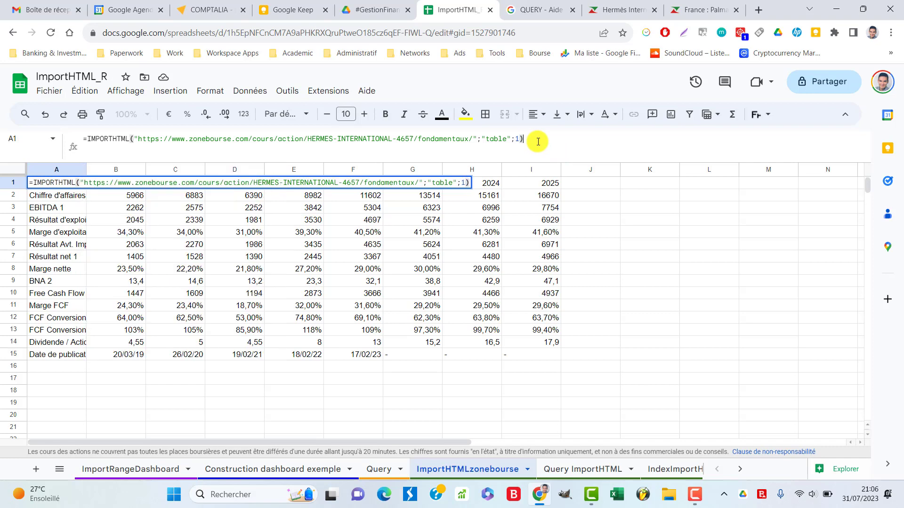
key("Return")
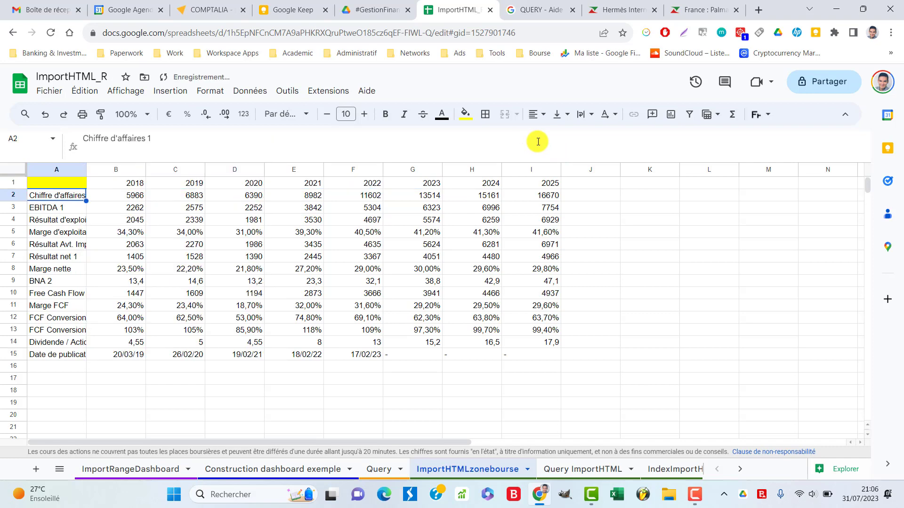
key("Up")
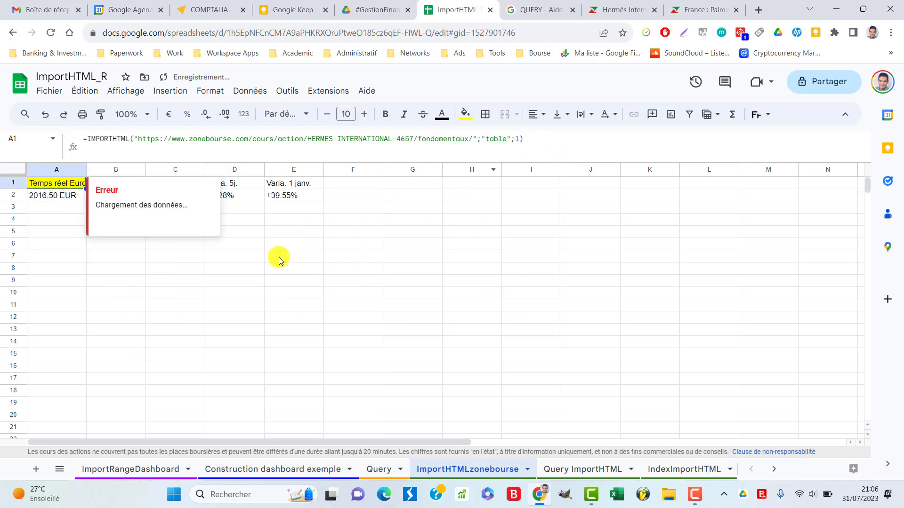
left_click(55, 209)
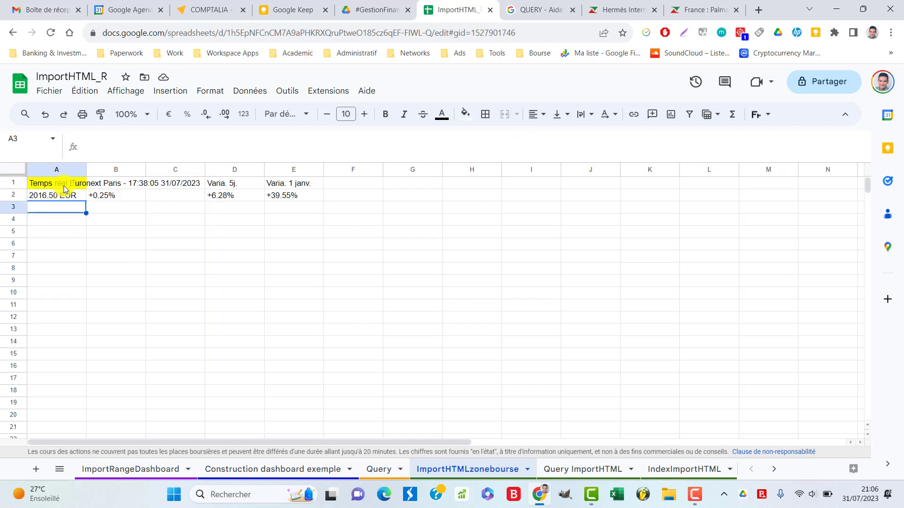
left_click(61, 183)
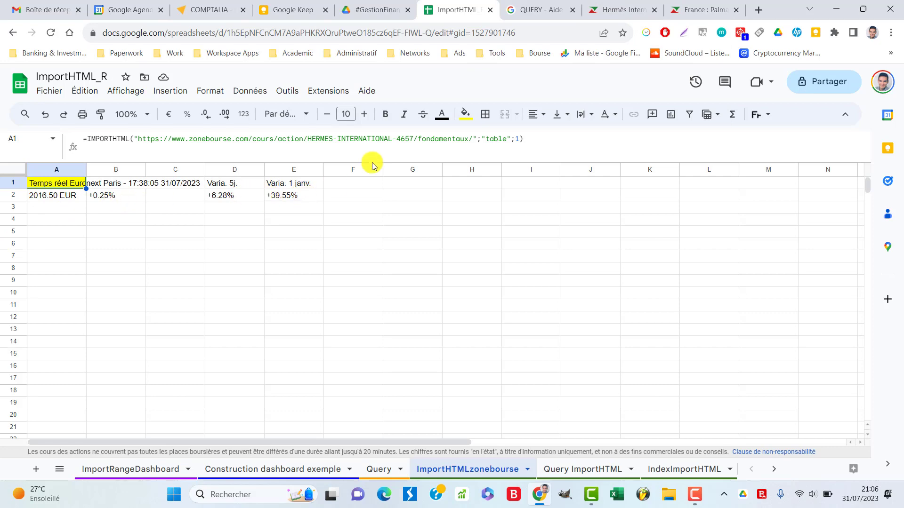
Look over the Hermès share price and change figures on the Zonebourse fundamentals page
left_click(612, 10)
scroll(74, 221, "up", 6)
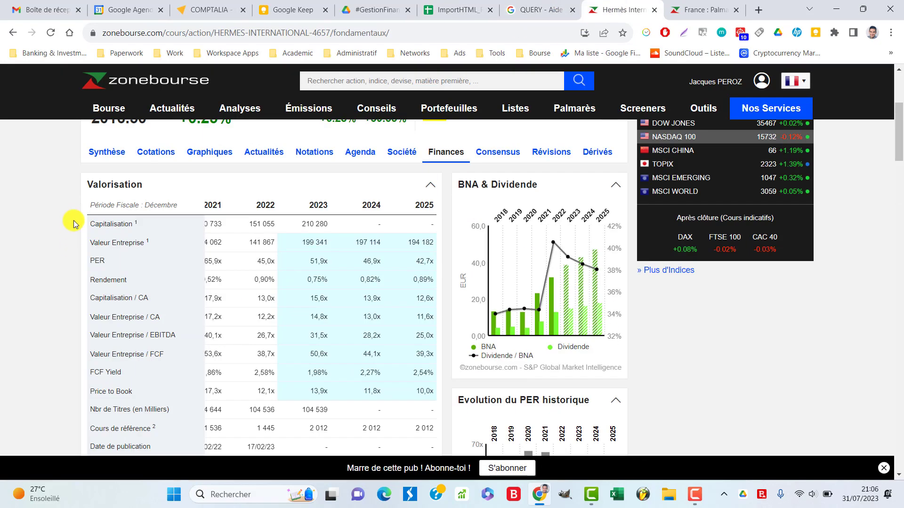
scroll(74, 220, "up", 5)
left_click_drag(92, 207, 412, 208)
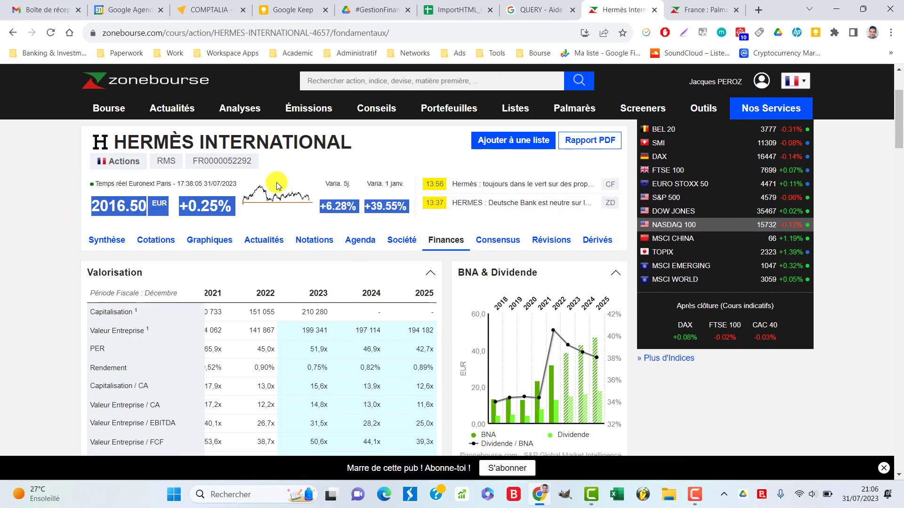
left_click(8, 246)
scroll(65, 234, "down", 2)
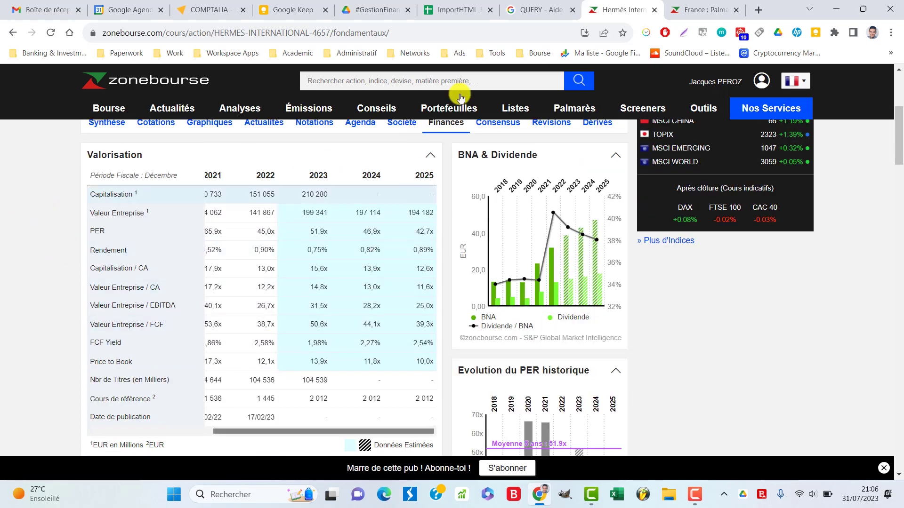
Try table index 2 in the A1 IMPORTHTML formula
left_click(473, 8)
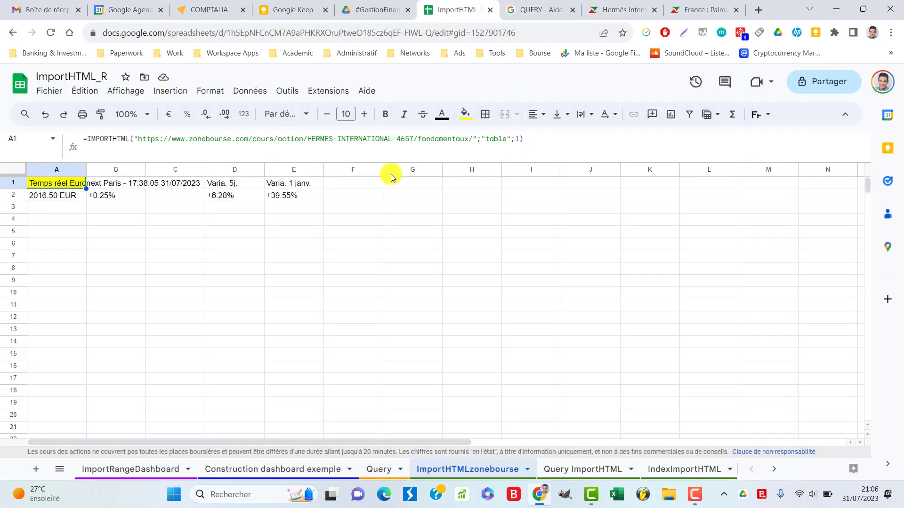
left_click(520, 139)
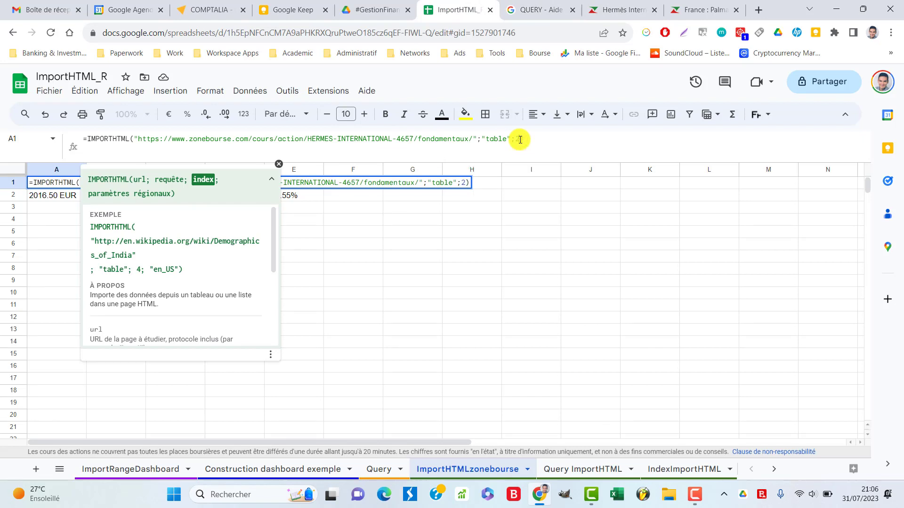
key("Return")
key("Up")
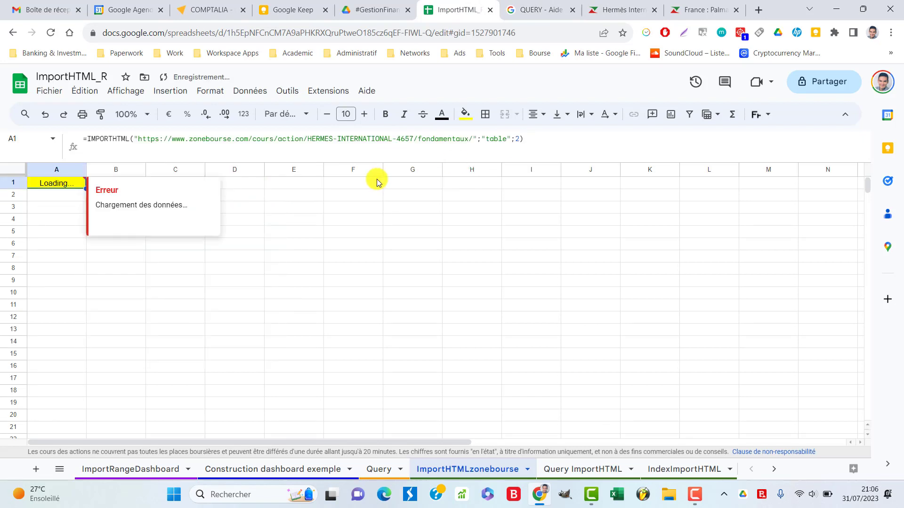
Switch the A1 formula to import list 1 instead of a table
double_click(495, 139)
key("Right")
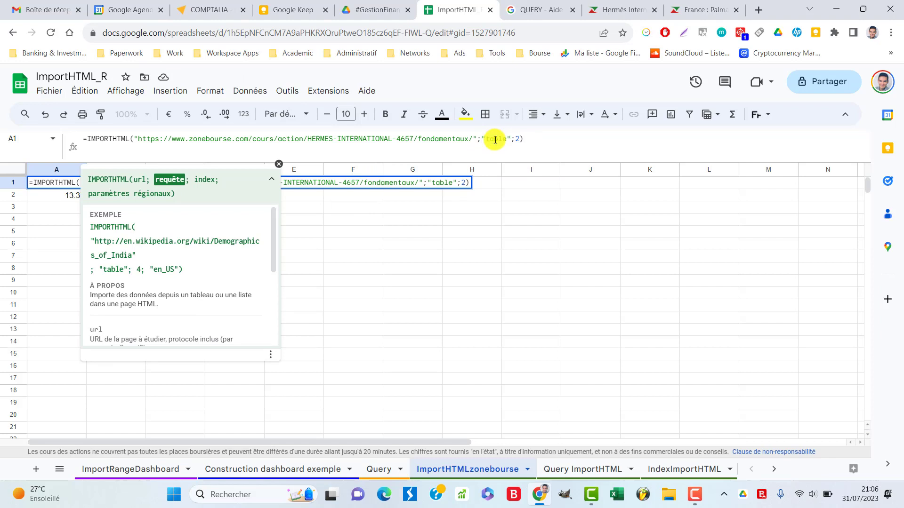
type("t")
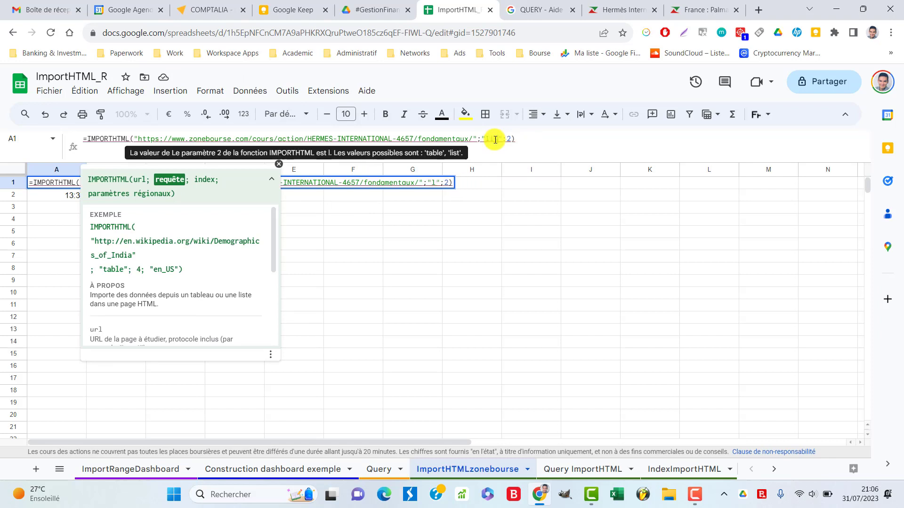
type("list")
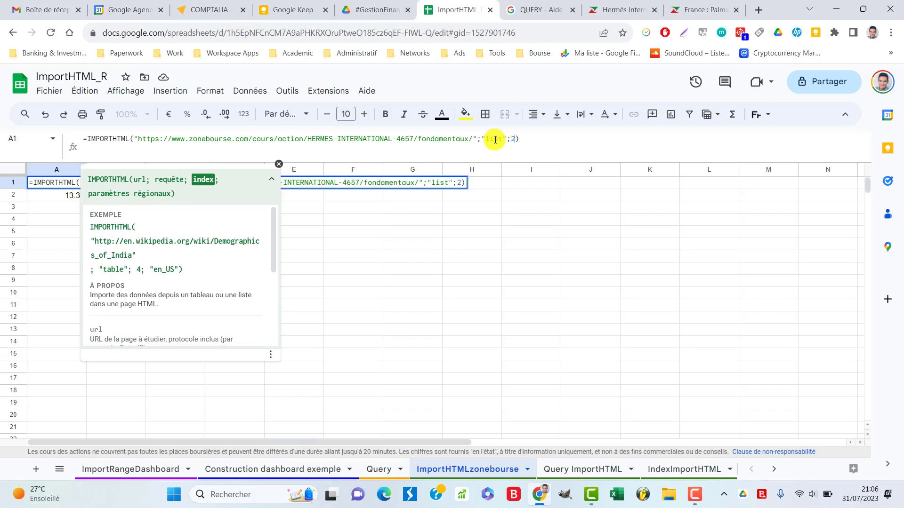
key("Return")
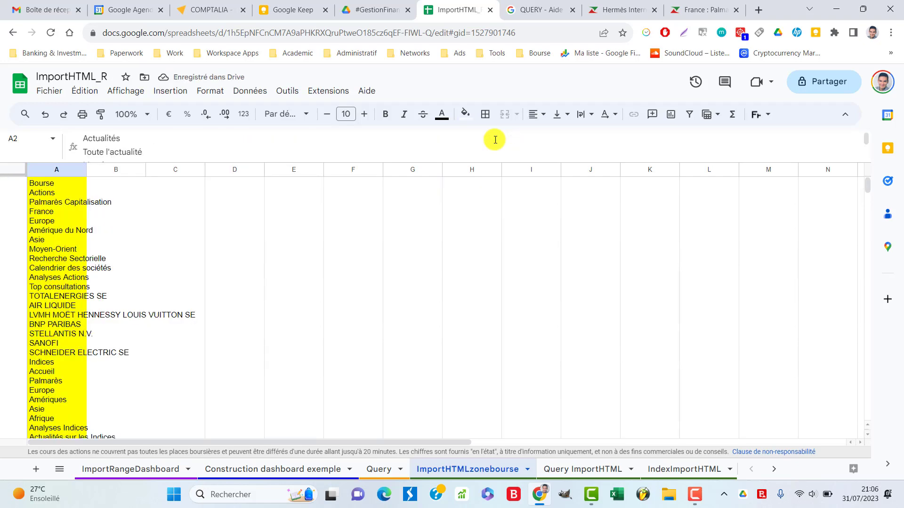
key("Up")
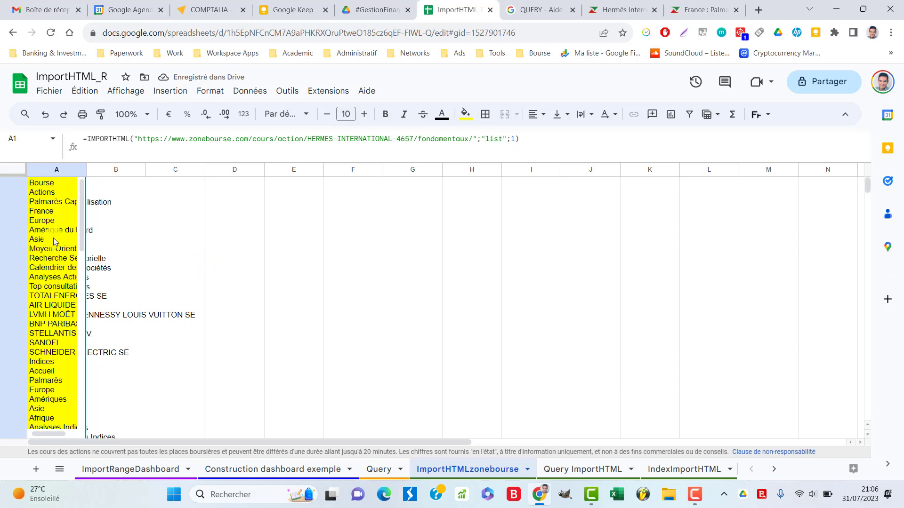
left_click_drag(82, 217, 83, 445)
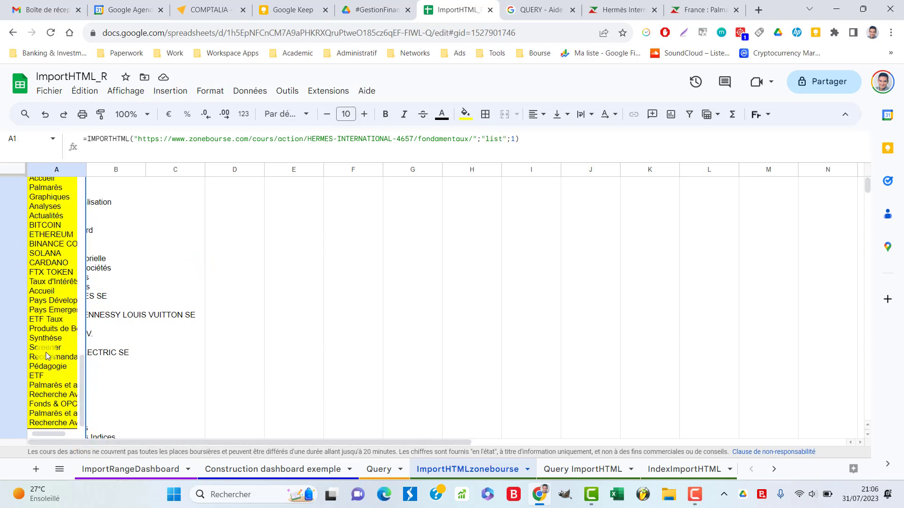
Compare the imported menu entries with the Zonebourse Hermès page
left_click(617, 9)
scroll(46, 239, "down", 4)
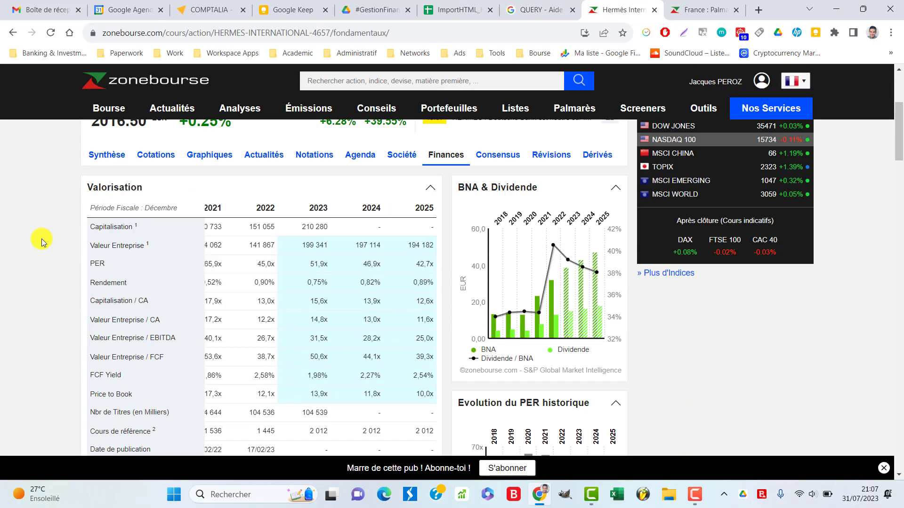
scroll(42, 239, "down", 7)
scroll(35, 246, "down", 3)
scroll(35, 246, "down", 9)
scroll(35, 248, "down", 10)
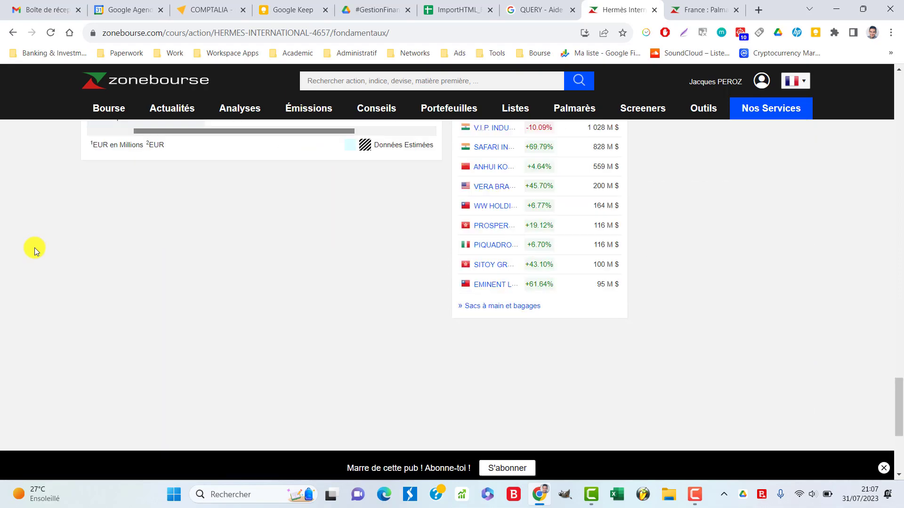
scroll(35, 247, "down", 2)
scroll(34, 248, "up", 20)
scroll(35, 248, "up", 9)
scroll(34, 249, "up", 4)
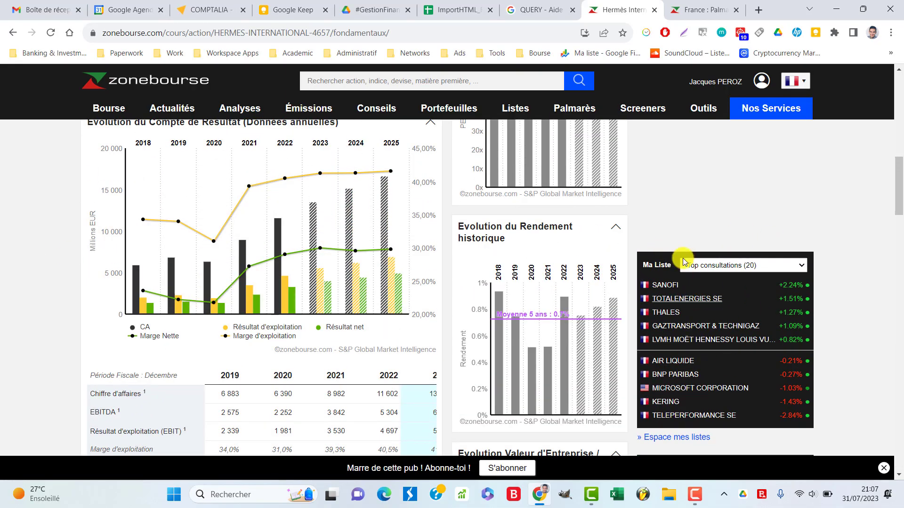
scroll(782, 292, "down", 2)
scroll(729, 304, "up", 1)
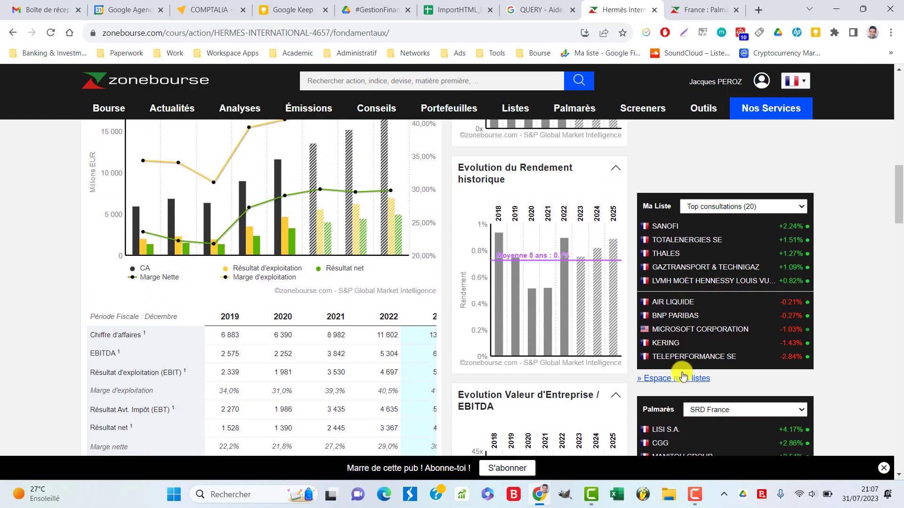
scroll(706, 320, "down", 2)
scroll(696, 337, "down", 1)
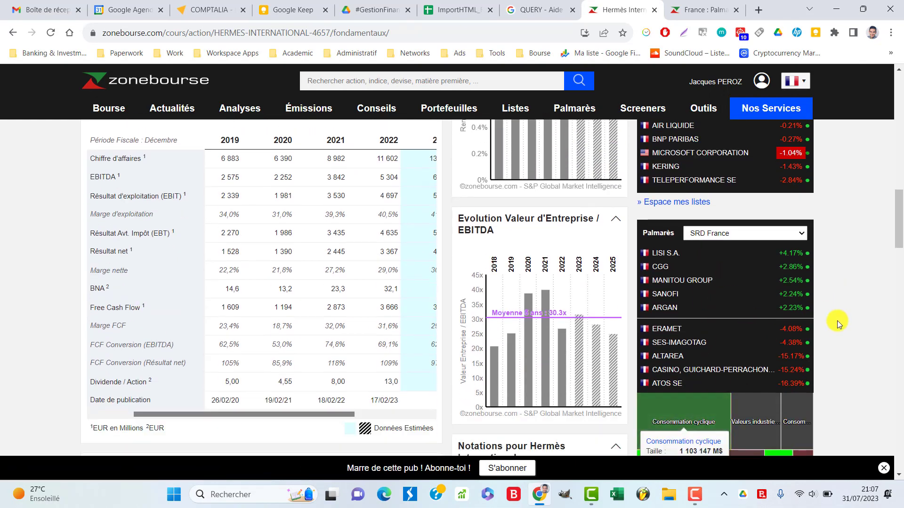
scroll(846, 292, "up", 6)
scroll(846, 292, "up", 3)
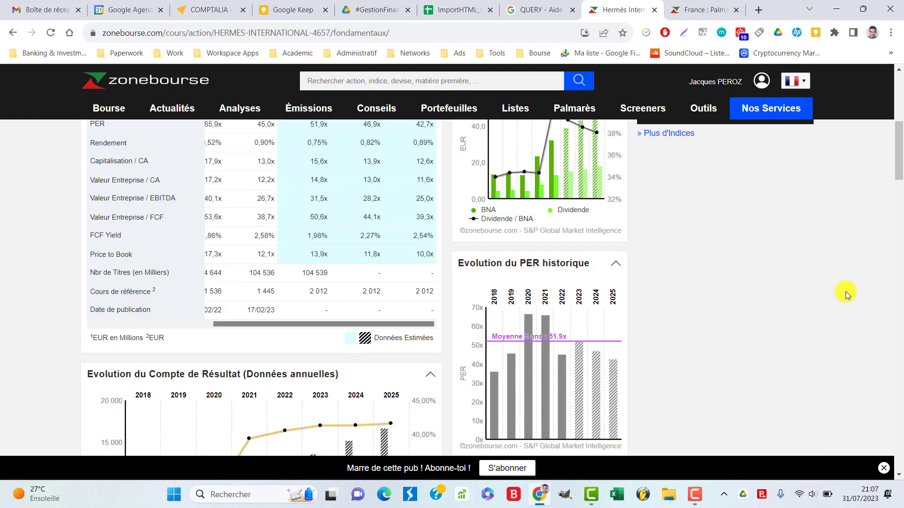
scroll(800, 259, "up", 4)
scroll(292, 317, "down", 3)
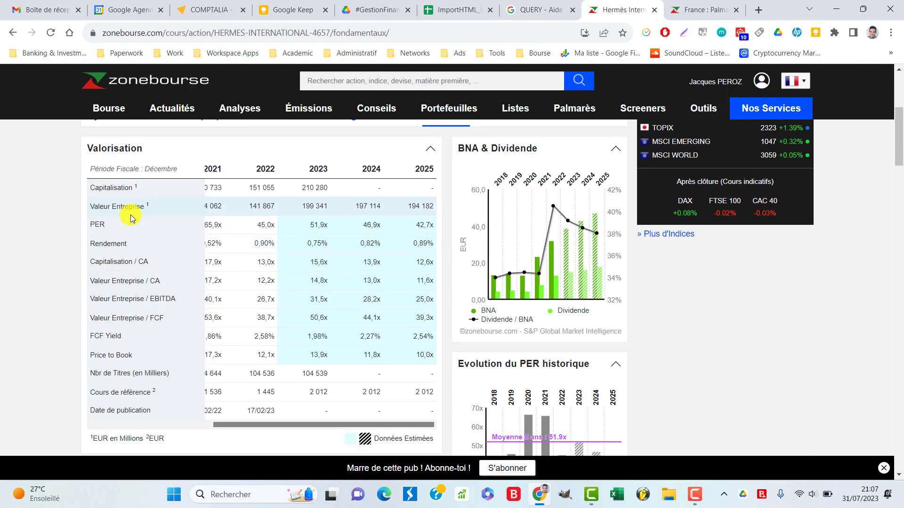
left_click(465, 4)
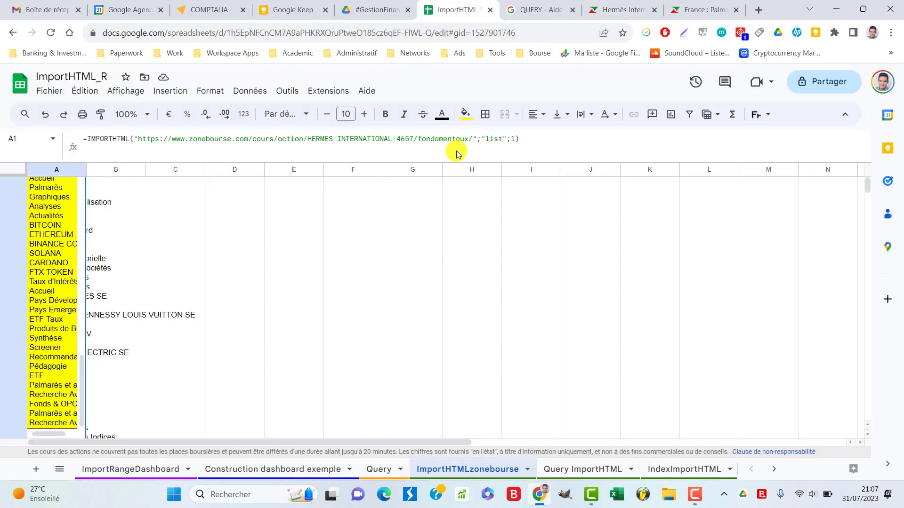
double_click(493, 134)
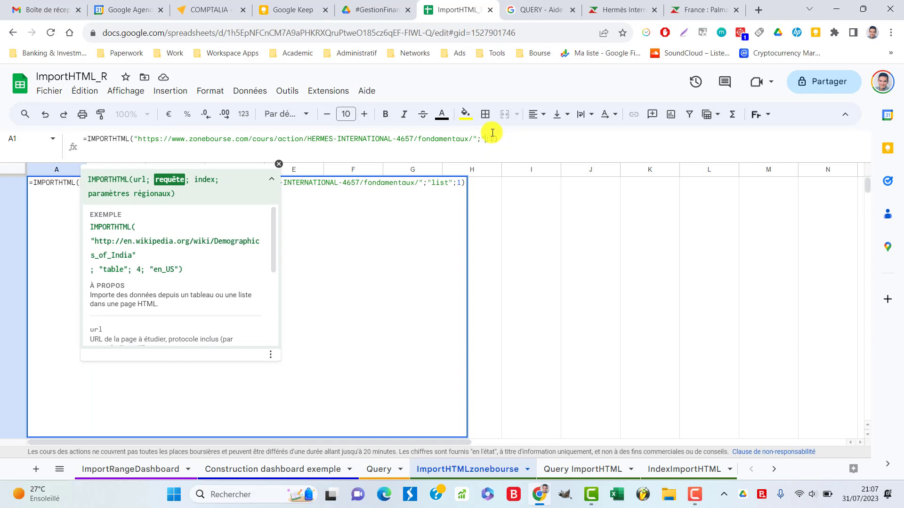
type("table\"")
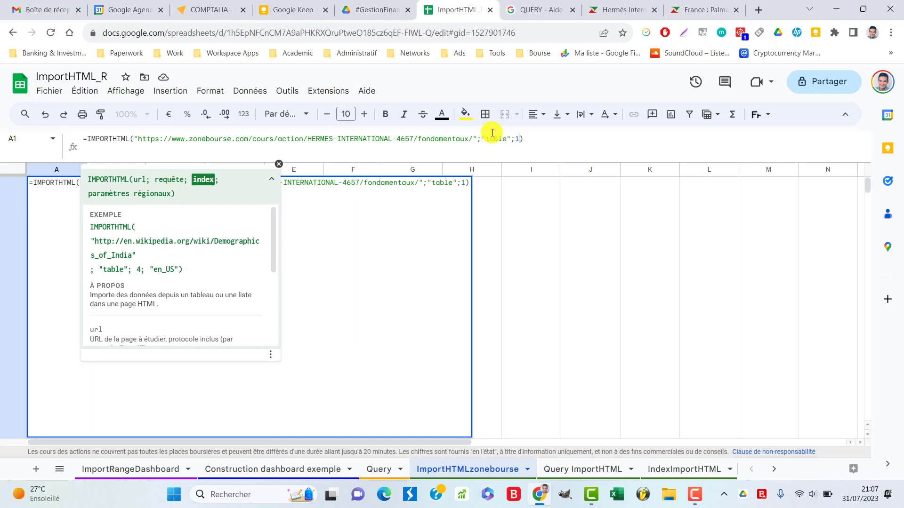
key("Return")
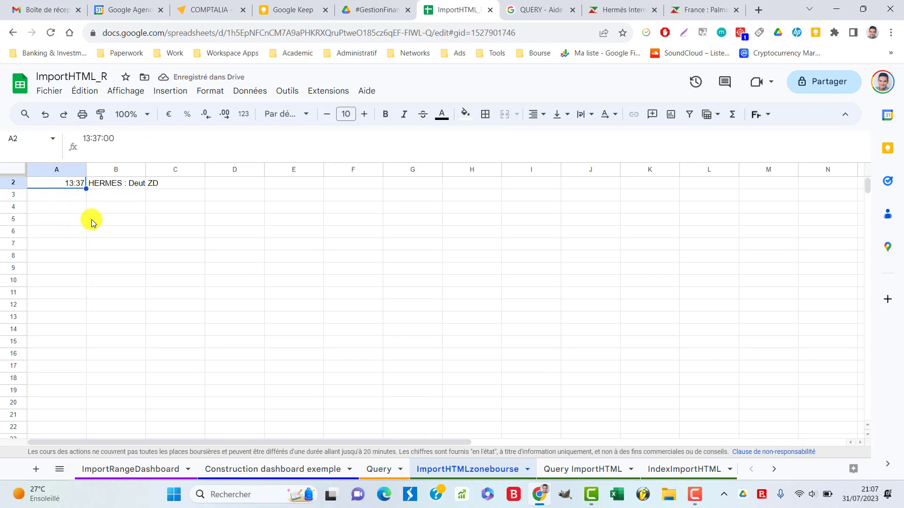
key("Right")
scroll(59, 198, "up", 1)
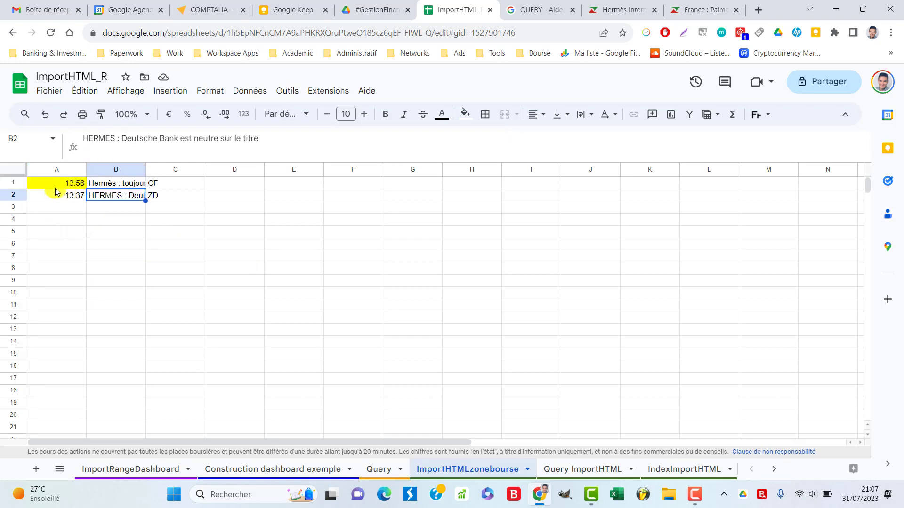
left_click(56, 188)
left_click(518, 142)
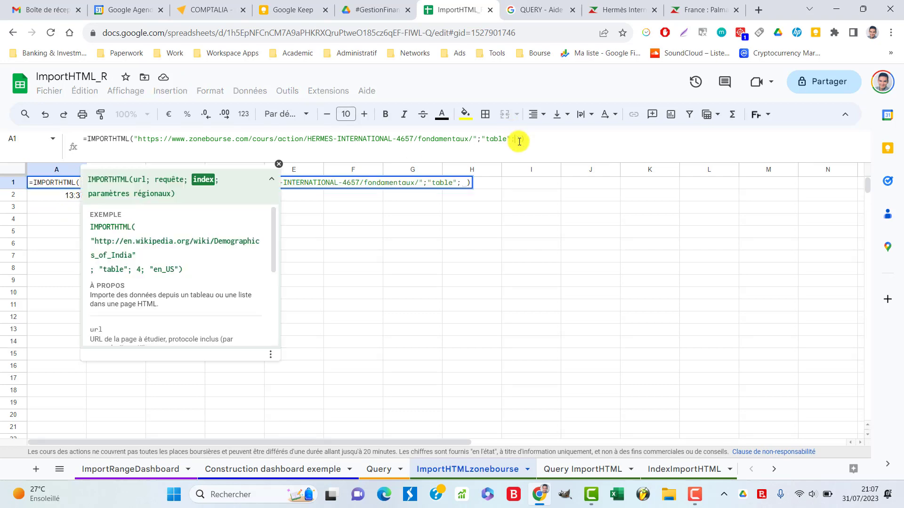
key("Return")
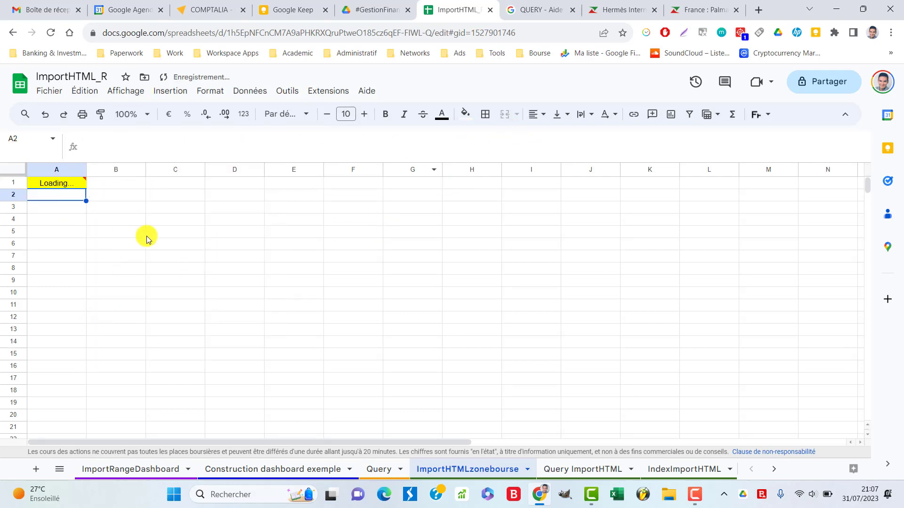
left_click(65, 187)
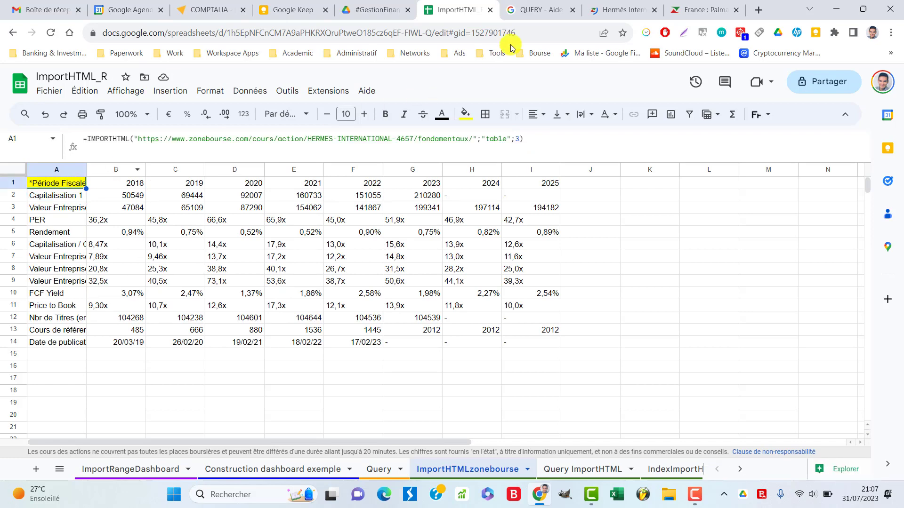
left_click(629, 8)
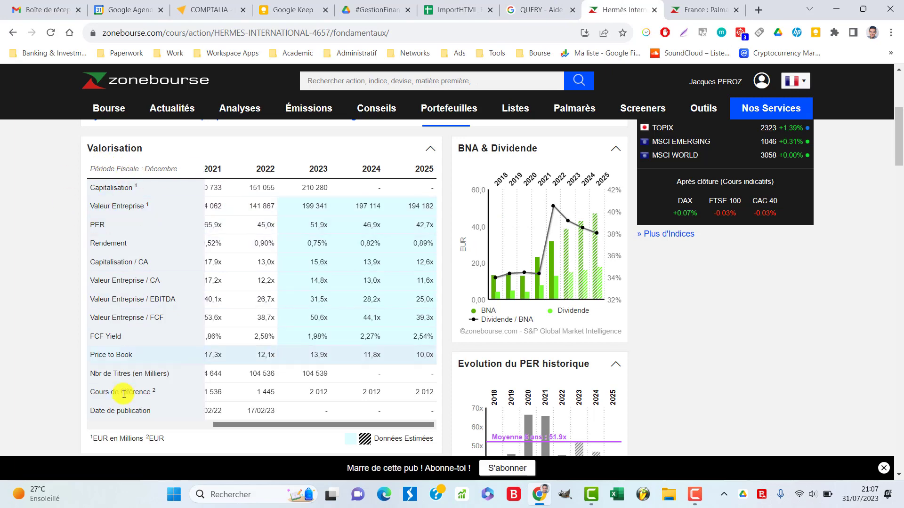
left_click(459, 6)
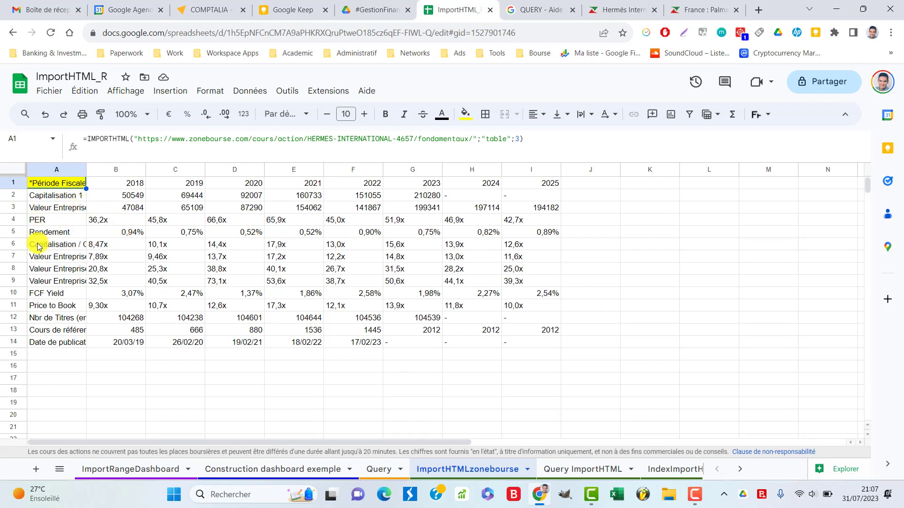
left_click(72, 245)
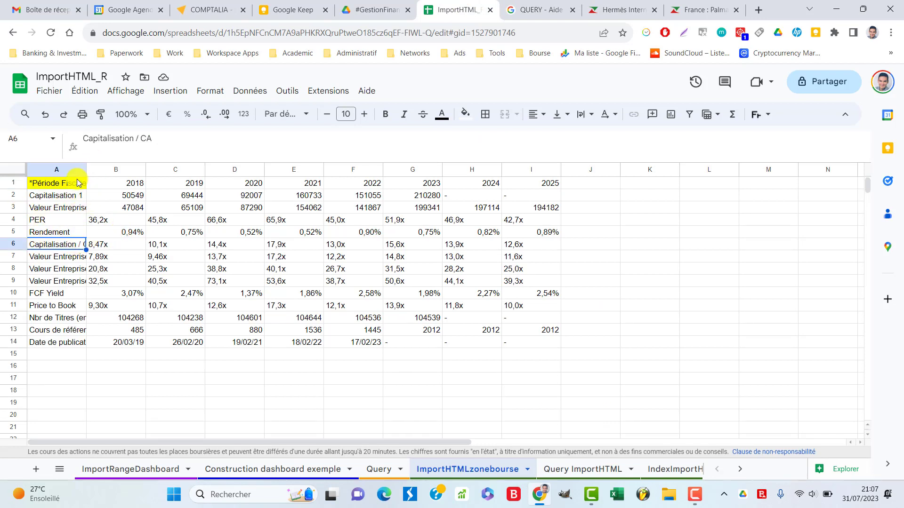
double_click(87, 167)
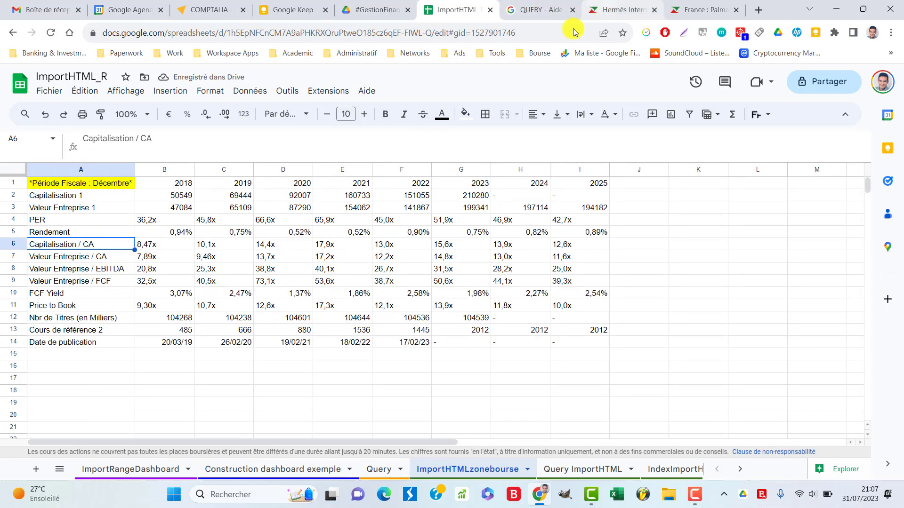
left_click(622, 10)
scroll(51, 226, "down", 3)
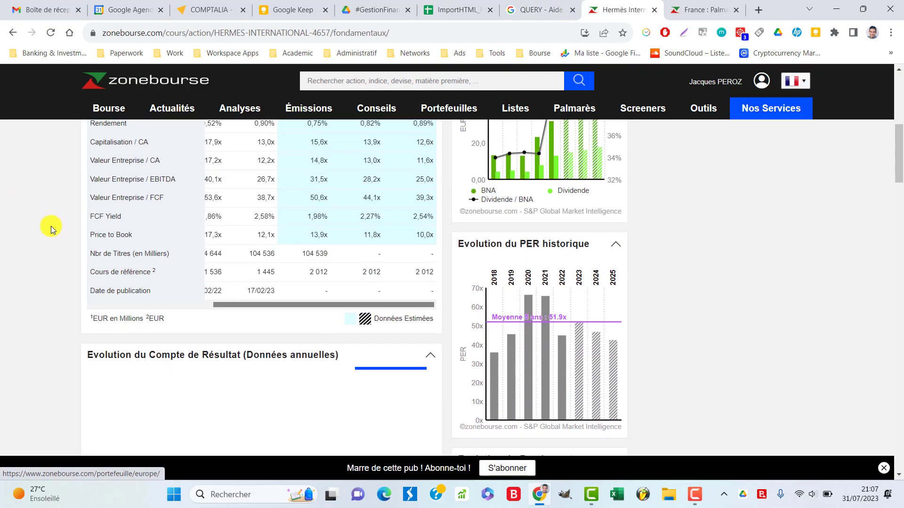
scroll(51, 226, "down", 4)
scroll(50, 226, "down", 3)
scroll(51, 226, "down", 3)
scroll(47, 227, "down", 1)
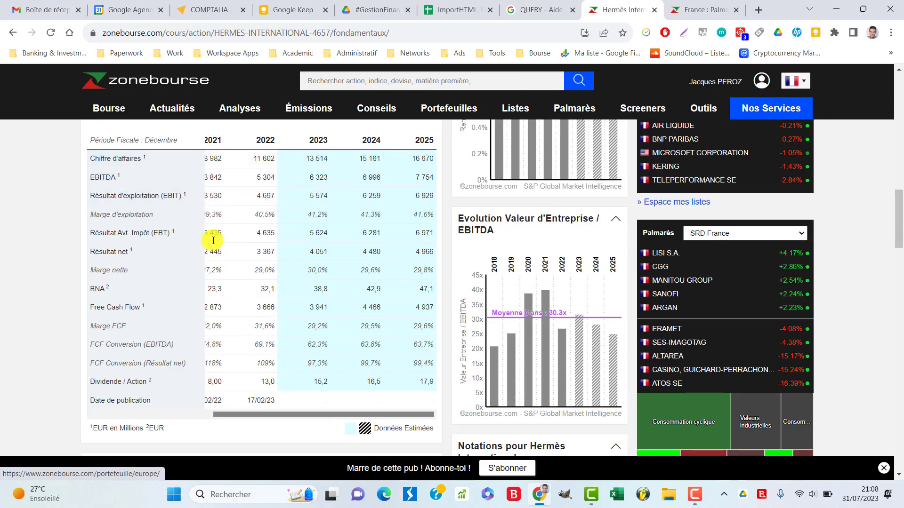
left_click_drag(253, 415, 75, 395)
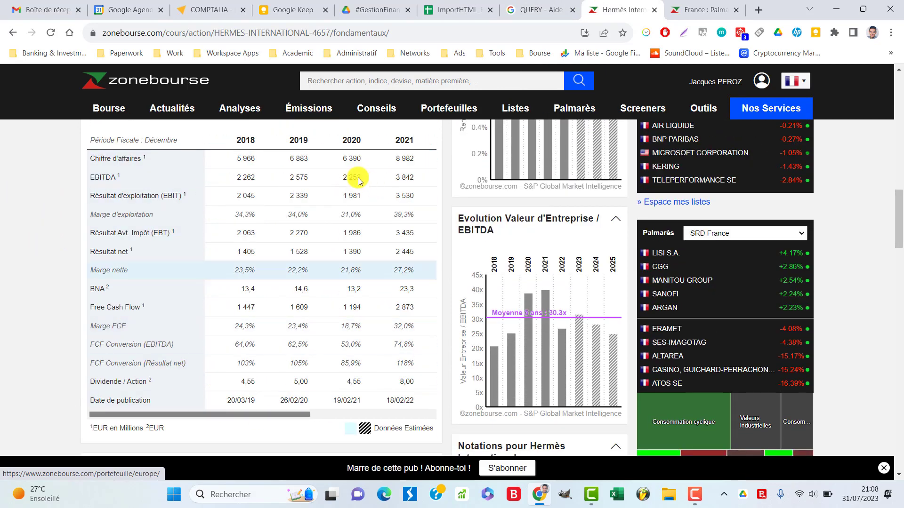
left_click(470, 8)
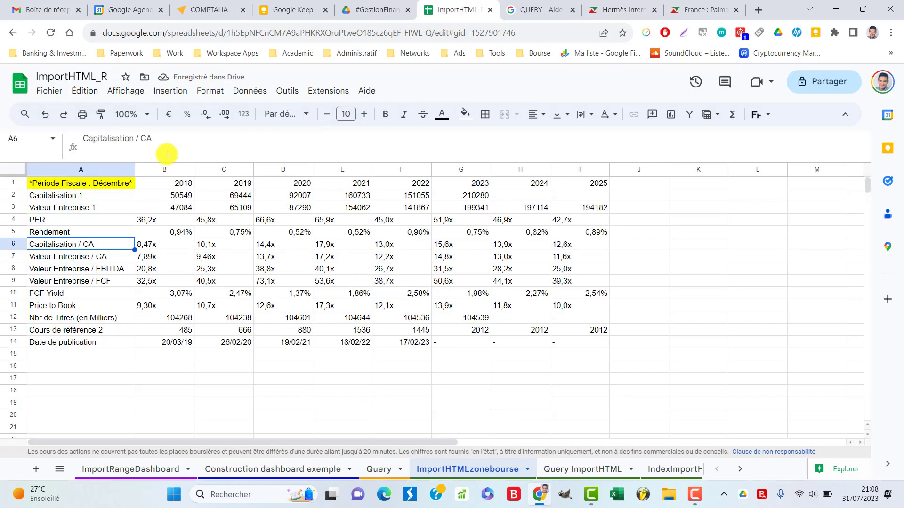
left_click(100, 184)
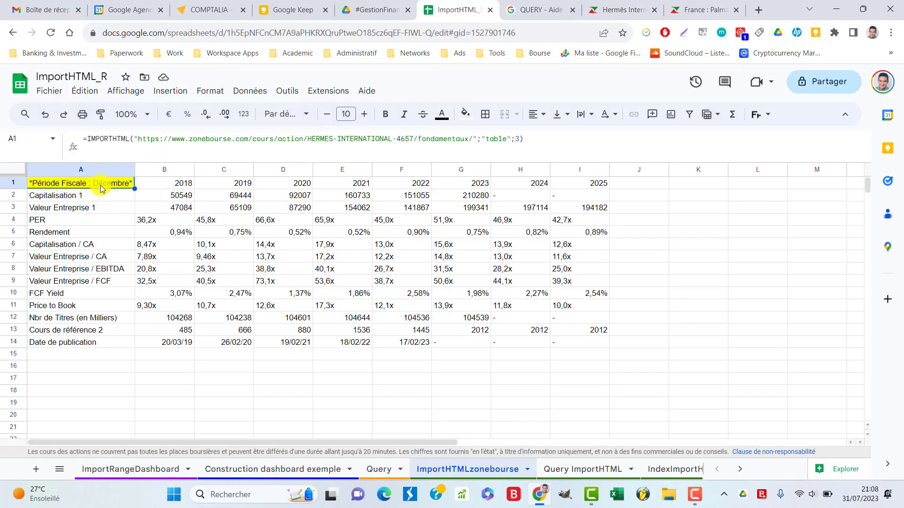
Change the IMPORTHTML table index in A1 to 6
double_click(516, 140)
key("Return")
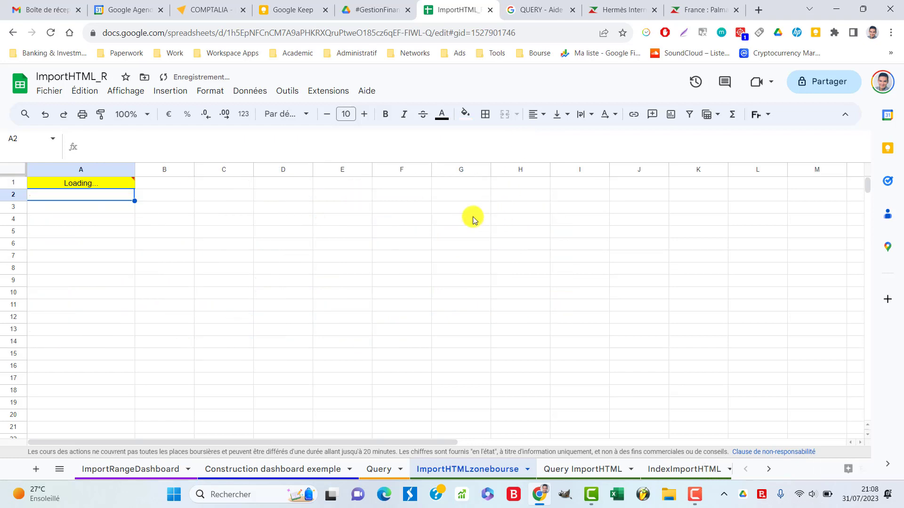
left_click(103, 182)
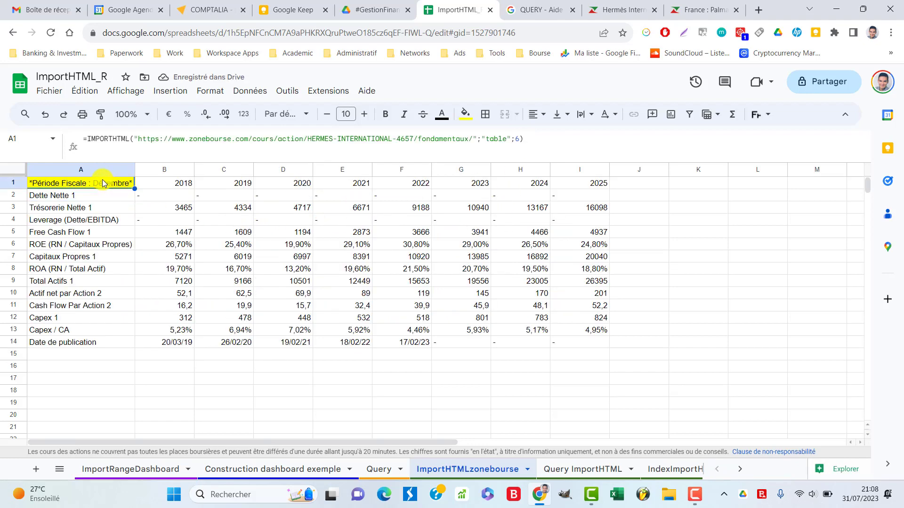
Compare the table 6 import with the tables on the Hermès fundamentals page
left_click(626, 9)
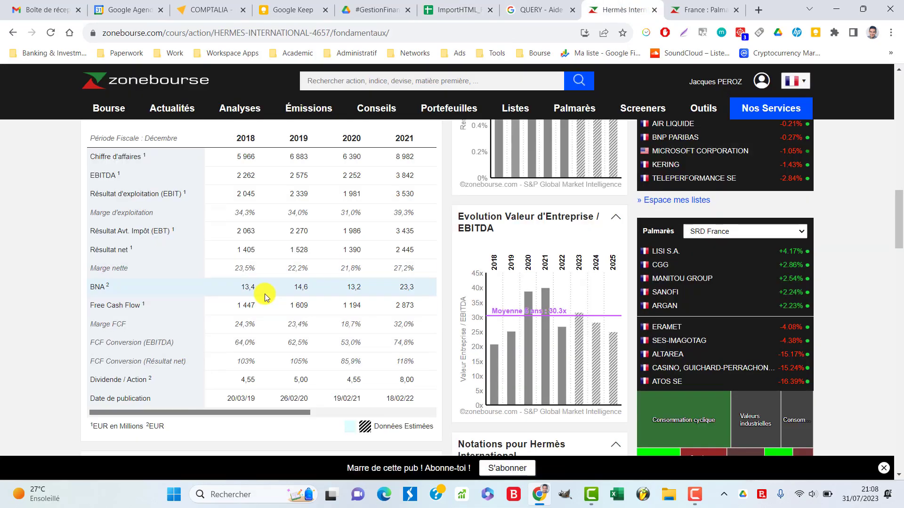
scroll(259, 294, "down", 7)
scroll(259, 294, "down", 4)
scroll(254, 290, "down", 6)
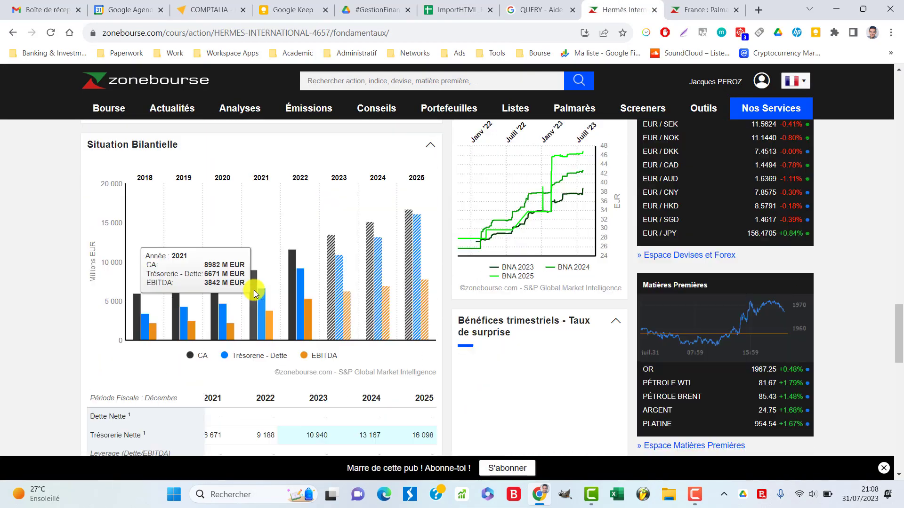
scroll(256, 291, "down", 5)
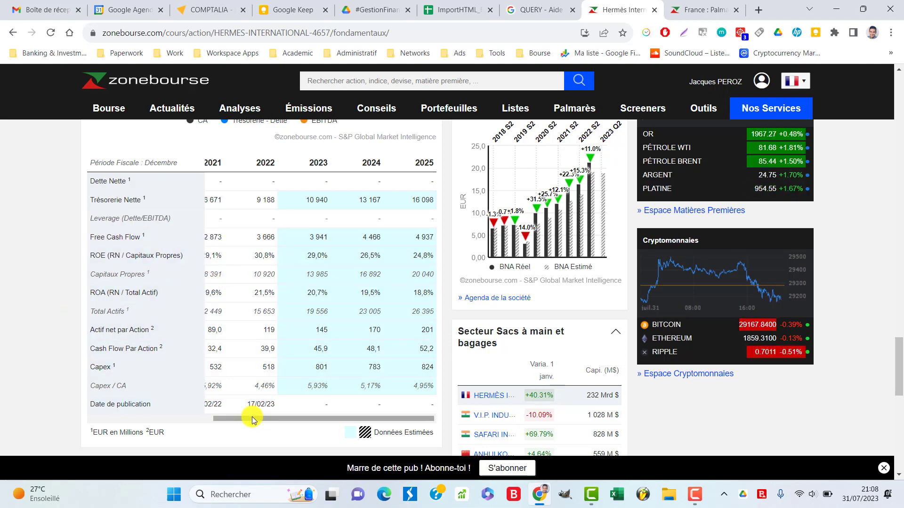
left_click_drag(253, 417, 196, 290)
scroll(4, 231, "up", 7)
scroll(4, 230, "up", 5)
scroll(4, 231, "up", 5)
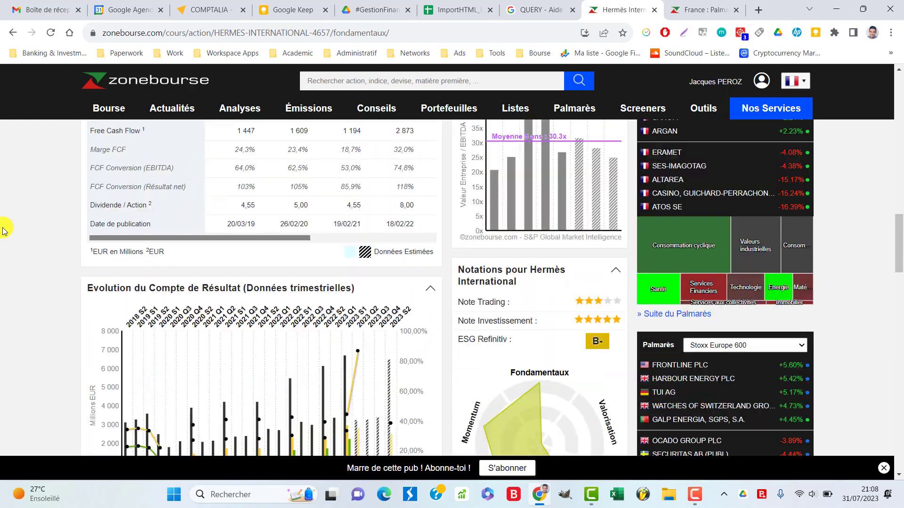
scroll(3, 231, "up", 3)
scroll(4, 231, "up", 4)
Try a different table index in the A1 import formula
left_click(475, 10)
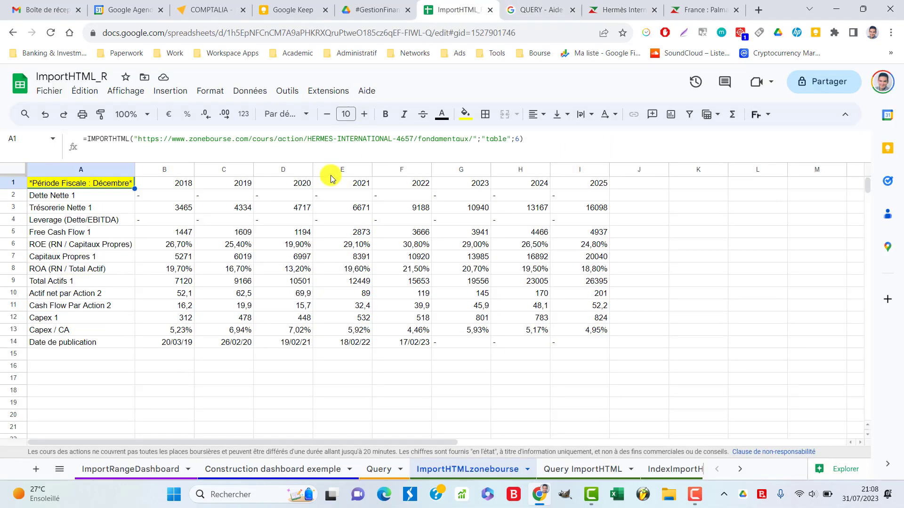
left_click(521, 141)
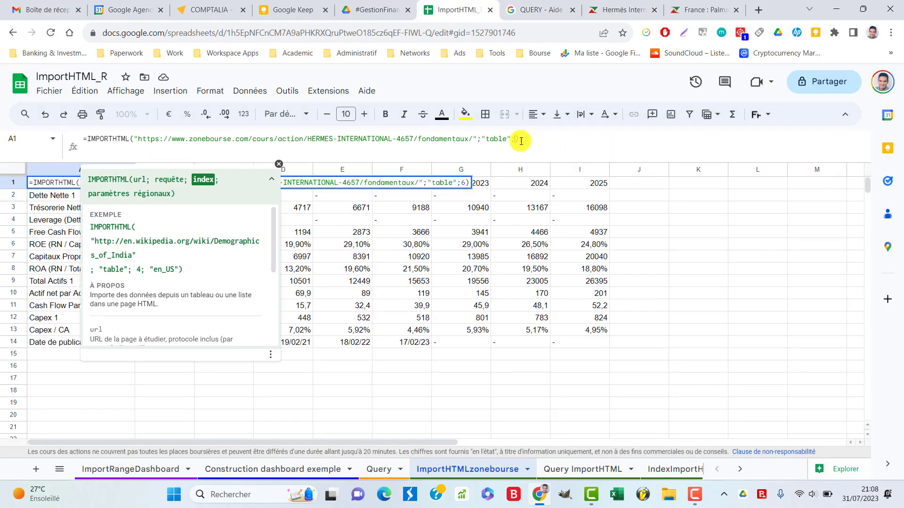
type("5")
key("Return")
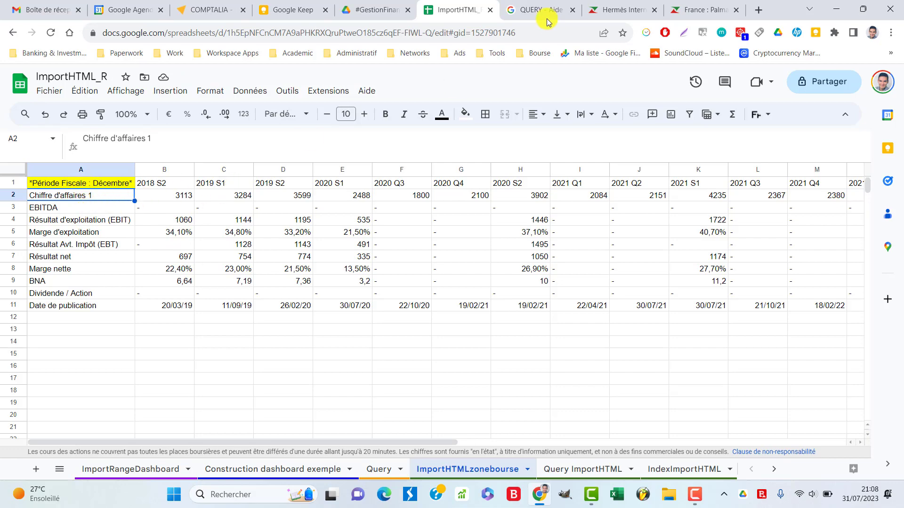
Check the Zonebourse page again to locate the annual income statement table
left_click(617, 10)
scroll(40, 290, "down", 6)
scroll(39, 293, "down", 4)
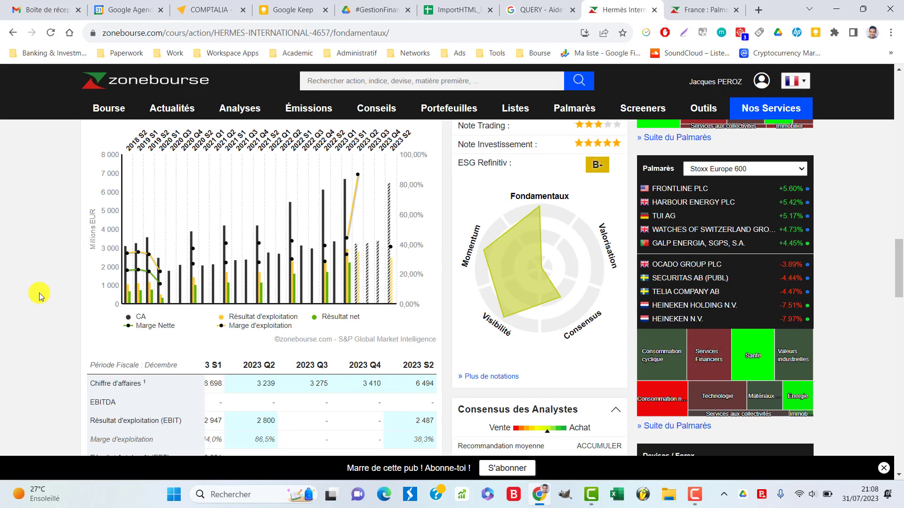
scroll(39, 293, "down", 4)
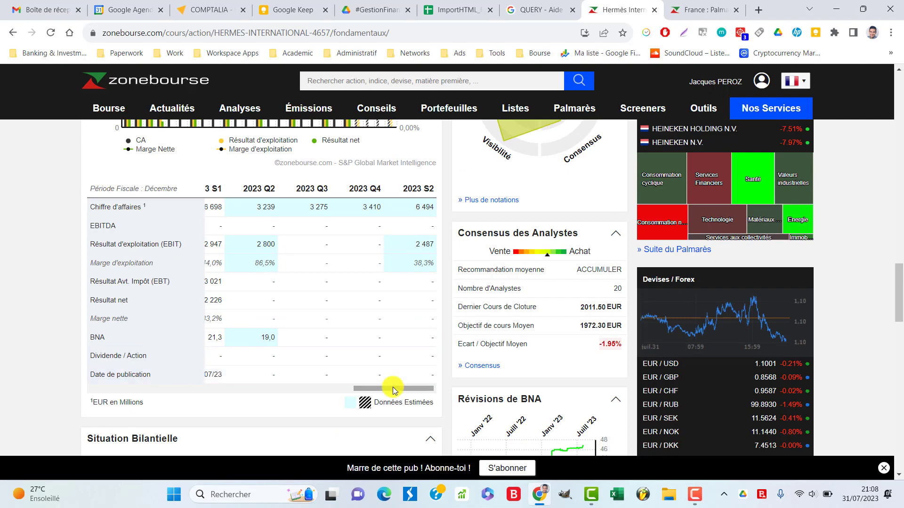
left_click_drag(393, 387, 68, 384)
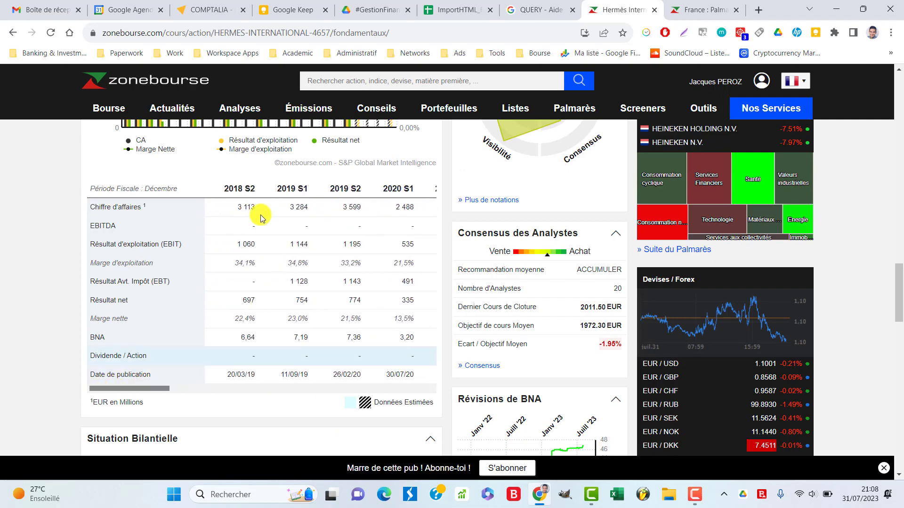
scroll(36, 245, "up", 10)
scroll(38, 249, "up", 2)
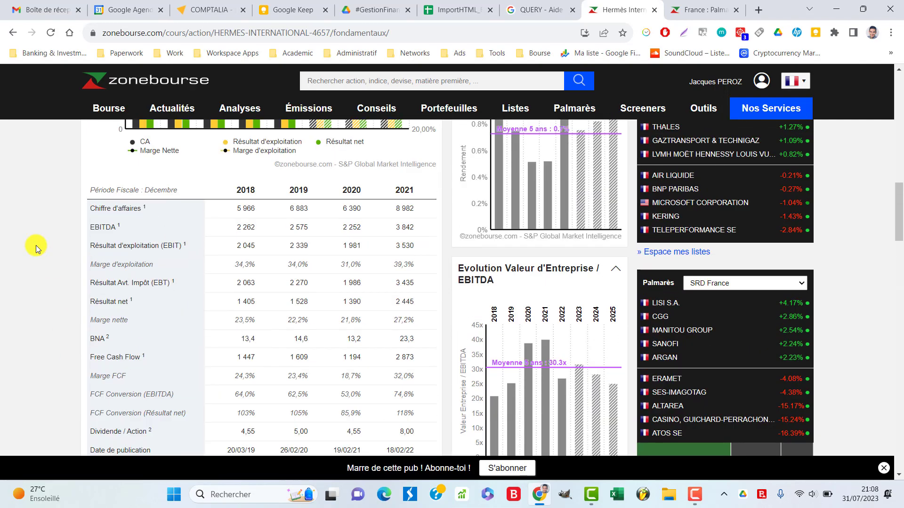
scroll(33, 242, "down", 2)
scroll(33, 242, "up", 1)
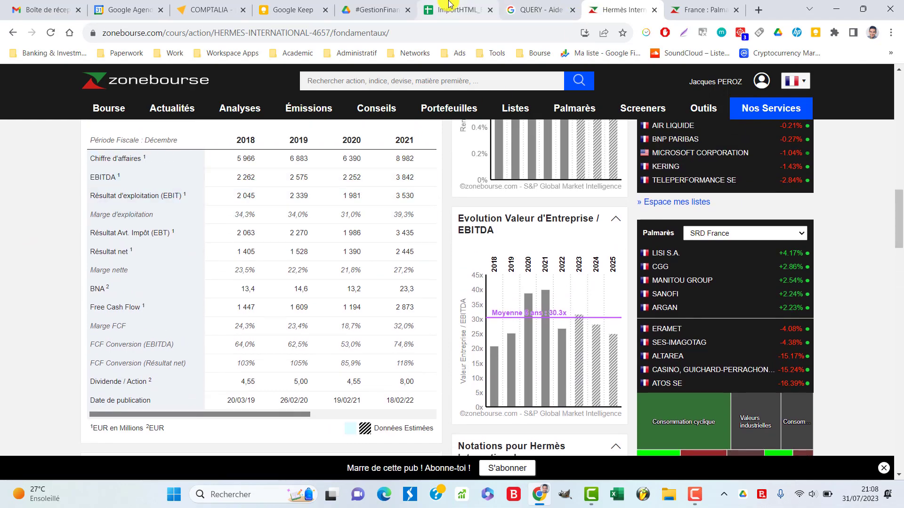
scroll(63, 252, "down", 13)
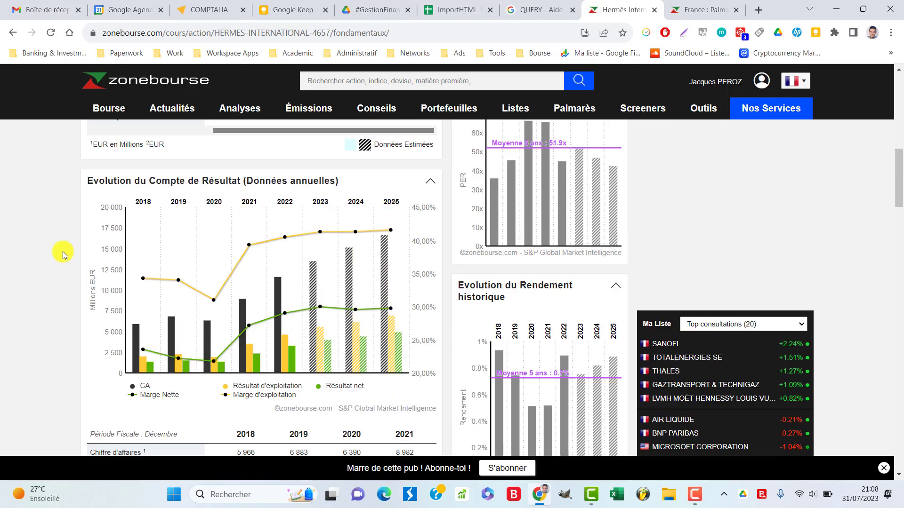
scroll(63, 251, "up", 3)
scroll(63, 252, "up", 4)
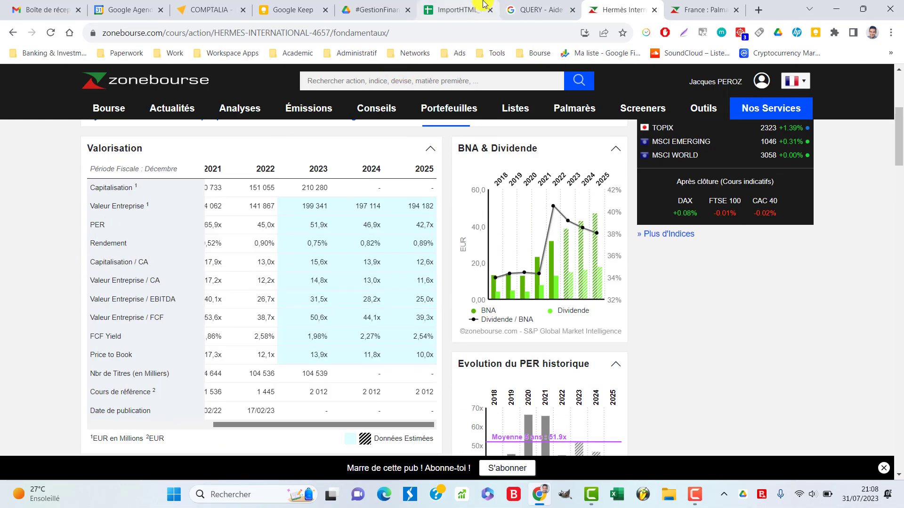
Set the table index to 4 to import the 2018–2025 annual income statement
left_click(452, 10)
left_click(88, 183)
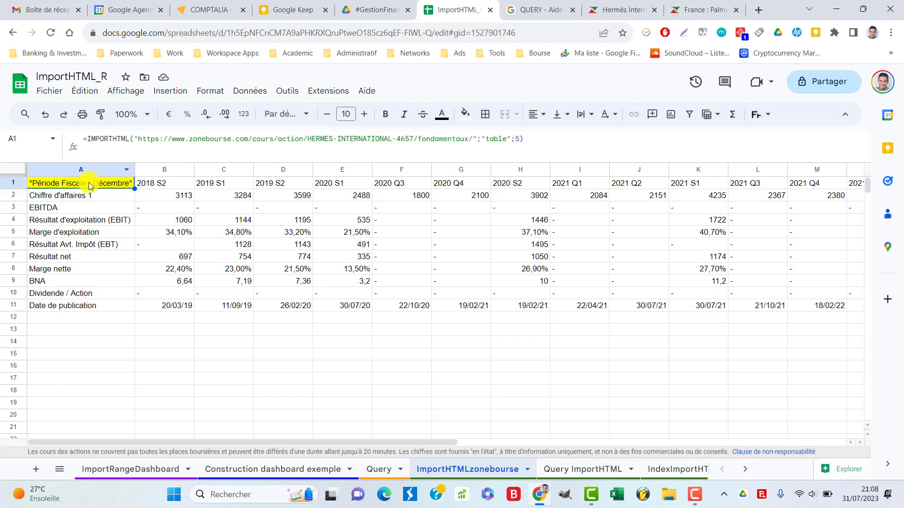
left_click(519, 138)
key("BackSpace")
type("2")
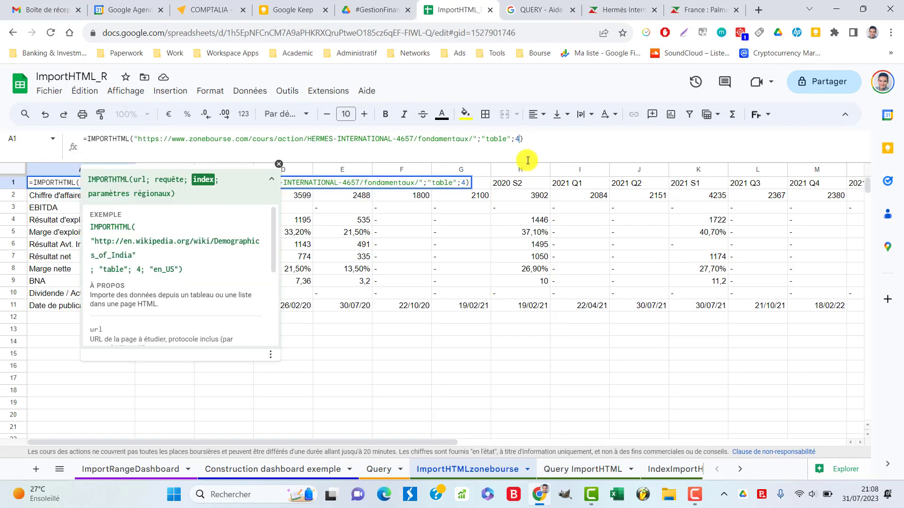
key("Return")
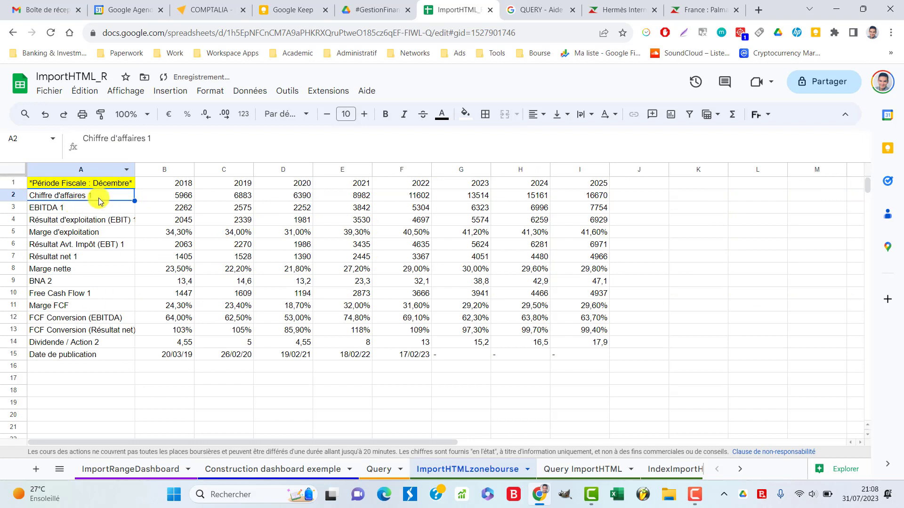
Inspect the Hermès stock identifier inside the A1 IMPORTHTML URL
left_click(113, 185)
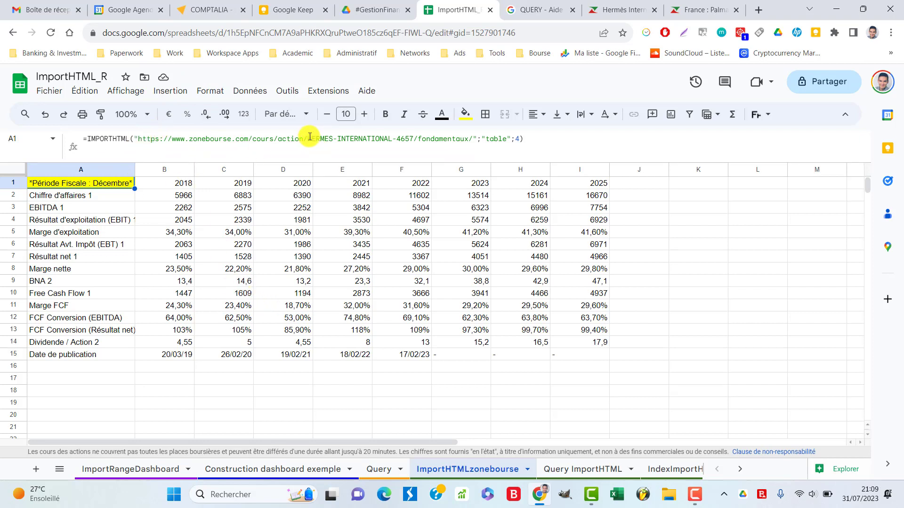
left_click_drag(311, 139, 400, 139)
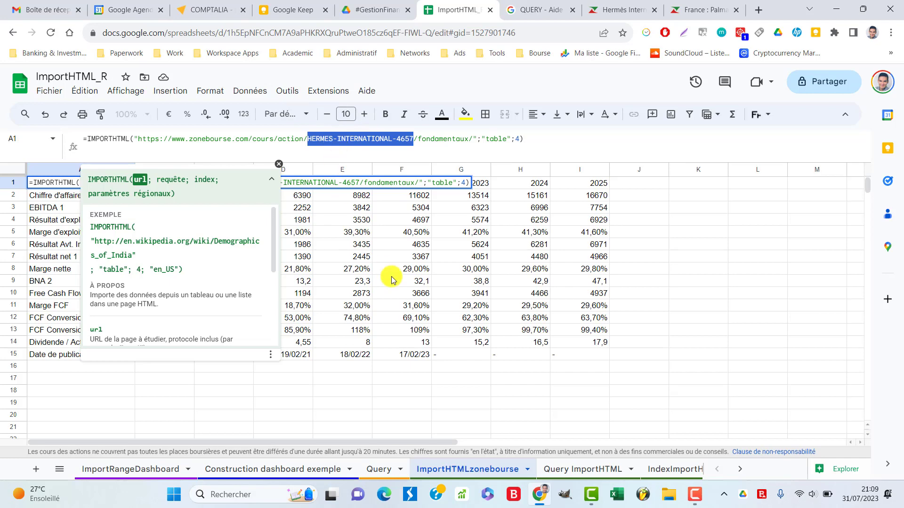
left_click(403, 288)
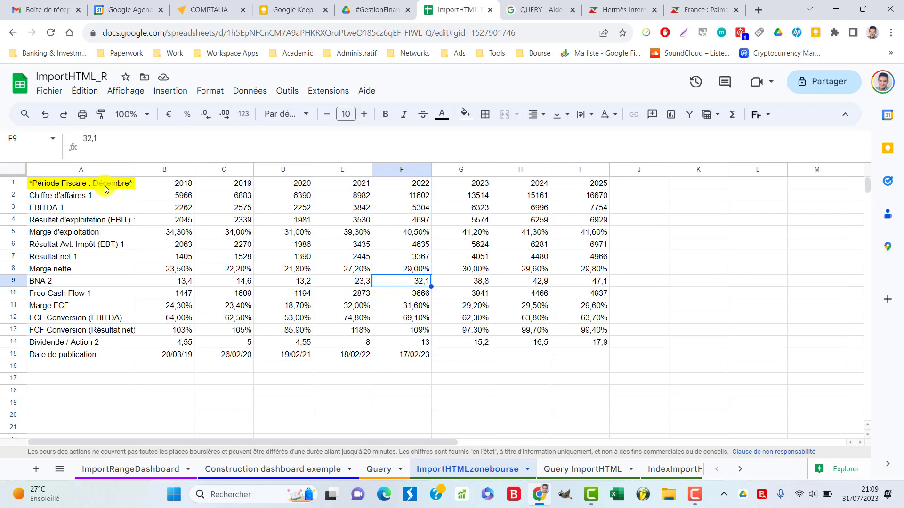
Select the whole imported income table A1:I15
left_click(105, 189)
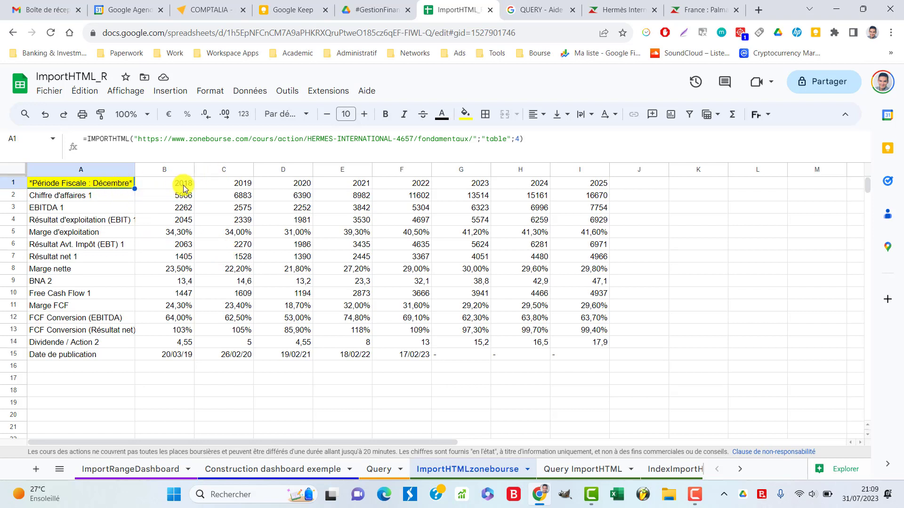
left_click(223, 244)
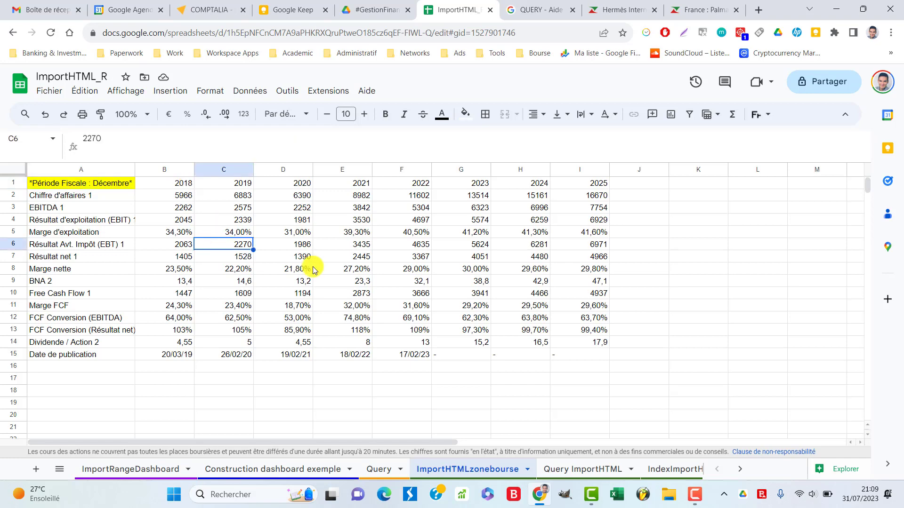
key("ctrl+a")
Review Explore insights for the whole imported table, then close the panel
left_click(841, 471)
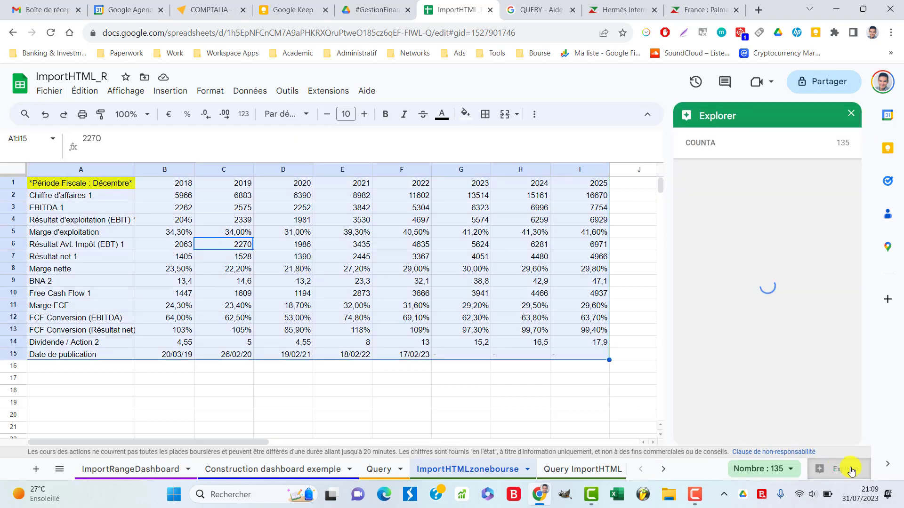
scroll(843, 278, "down", 2)
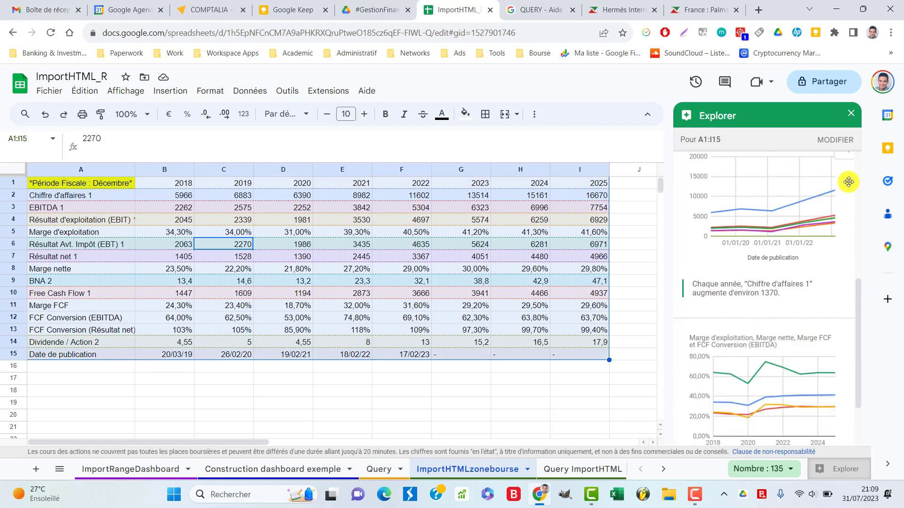
left_click(851, 113)
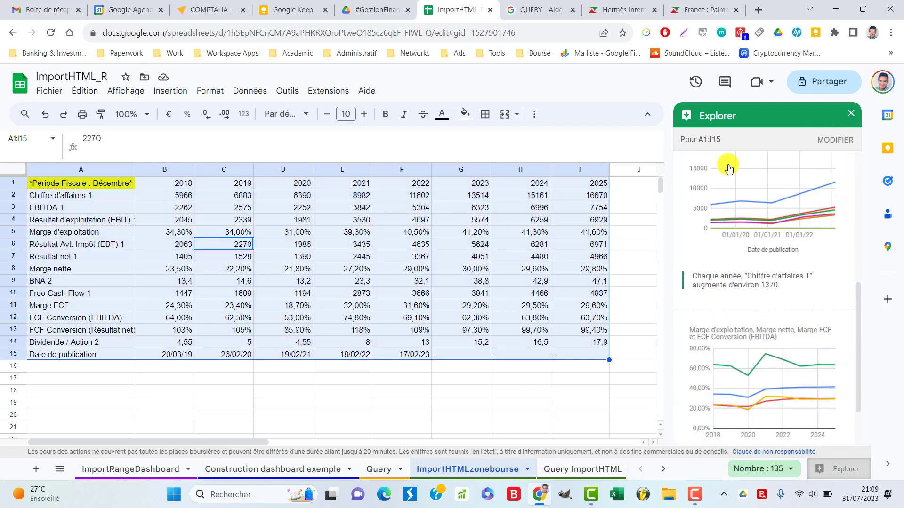
Analyse the year headers with the Chiffre d'affaires 1 and EBITDA 1 rows in Explore
left_click(204, 195)
mouse_move(165, 169)
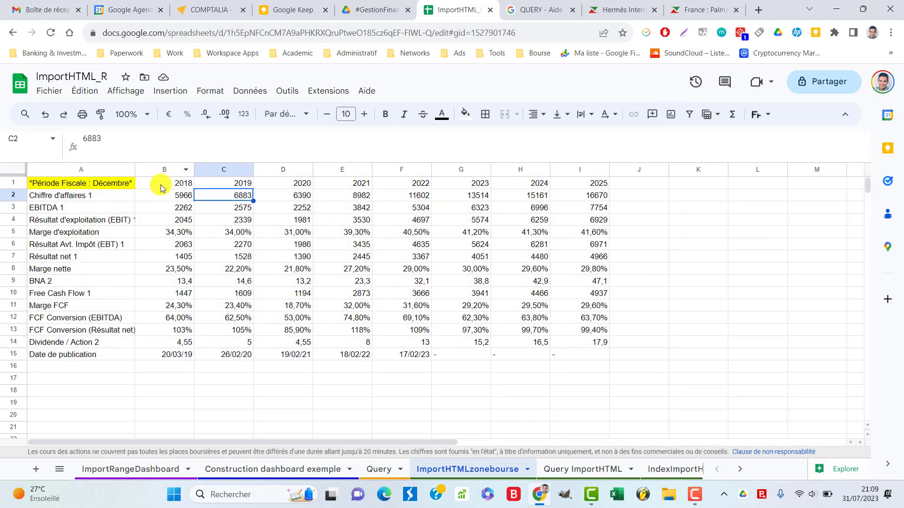
left_click_drag(161, 188, 579, 186)
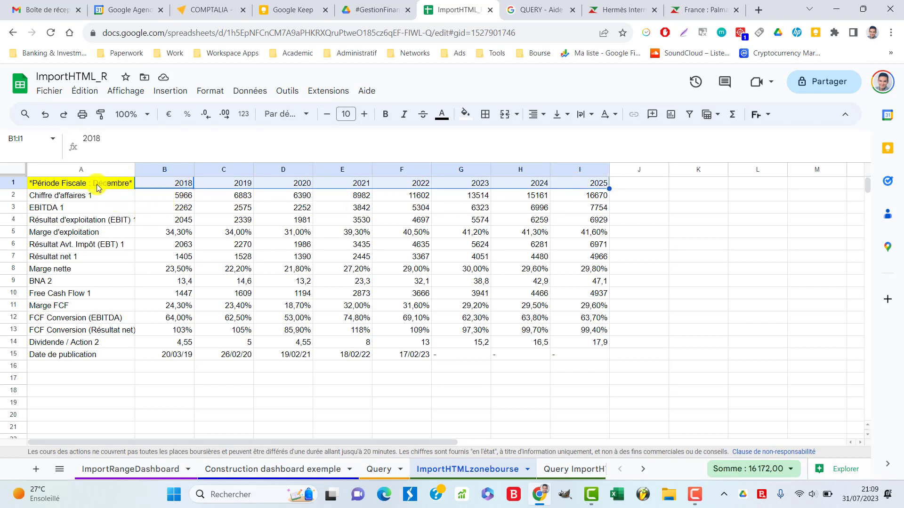
left_click_drag(97, 184, 591, 187)
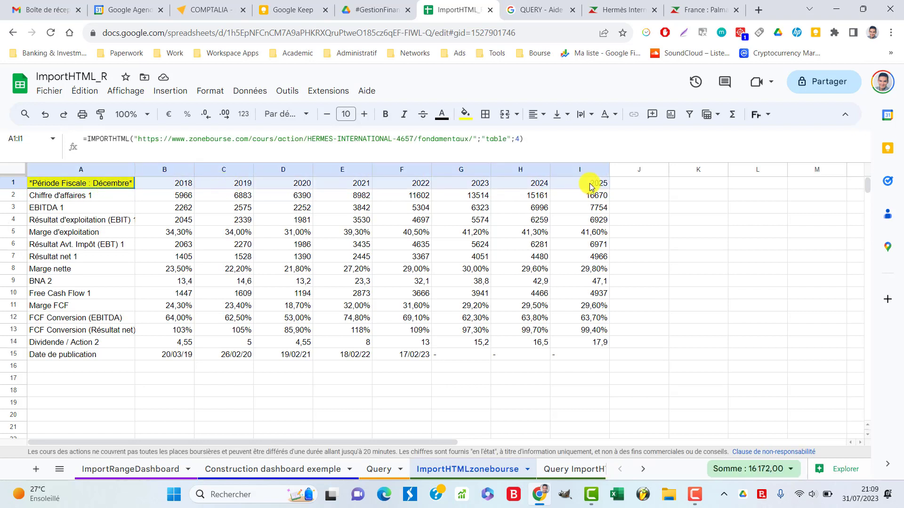
left_click_drag(90, 197, 567, 210)
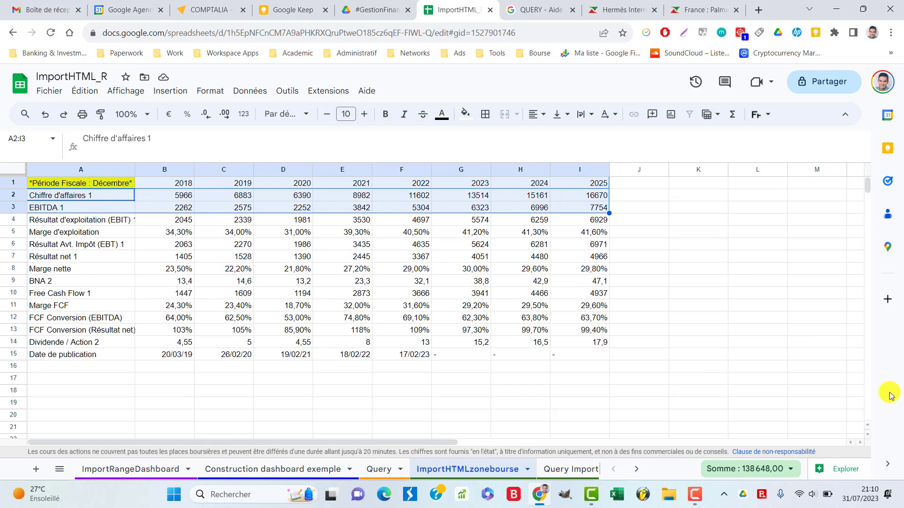
left_click(856, 473)
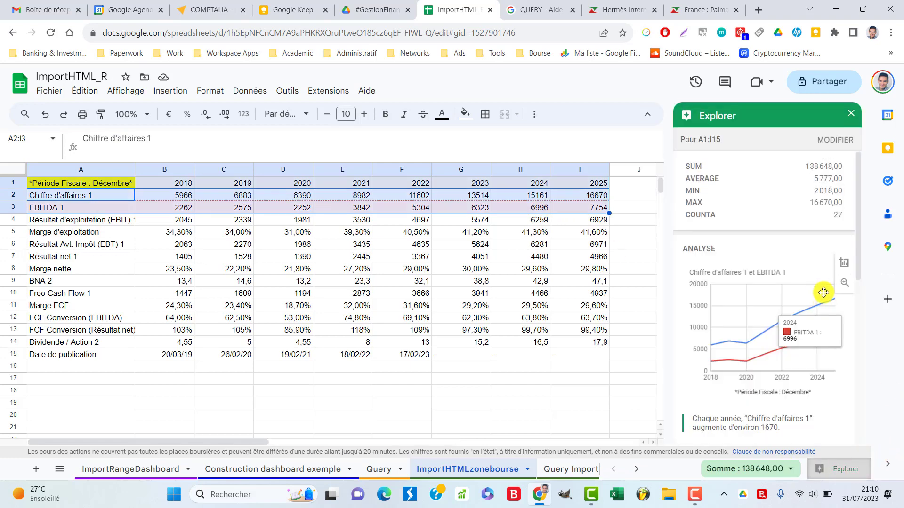
scroll(842, 326, "down", 5)
scroll(842, 326, "up", 4)
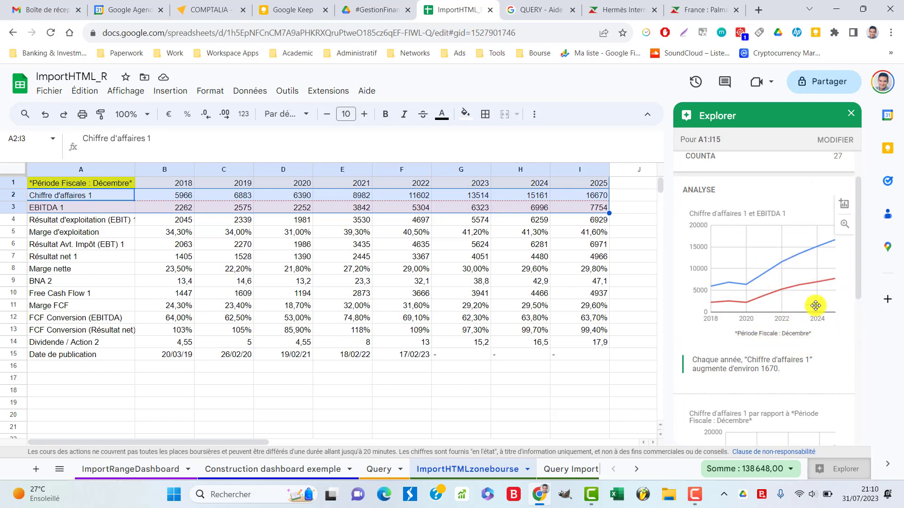
scroll(835, 304, "down", 3)
scroll(843, 301, "down", 4)
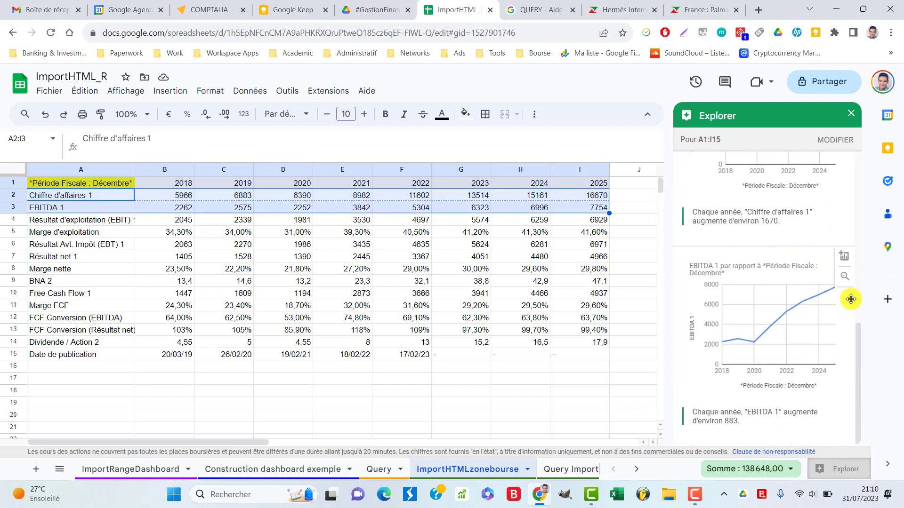
scroll(848, 367, "up", 3)
scroll(847, 368, "up", 4)
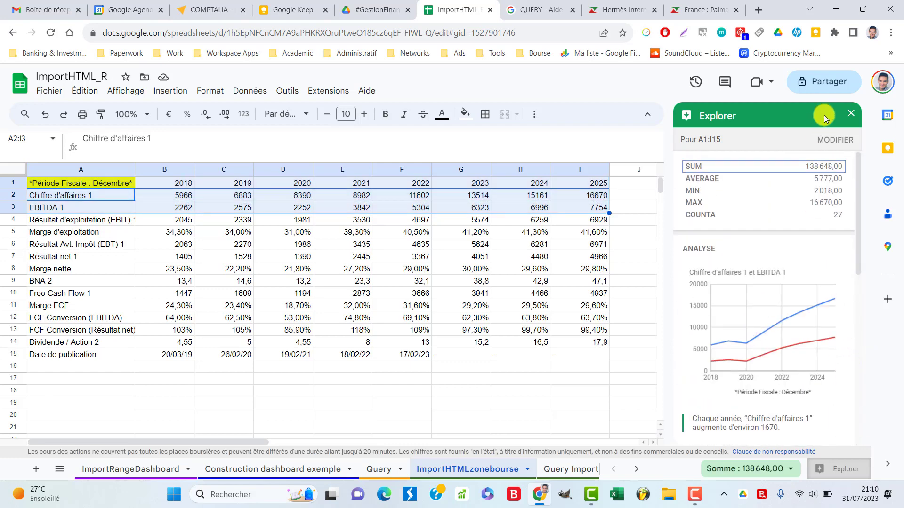
left_click(851, 113)
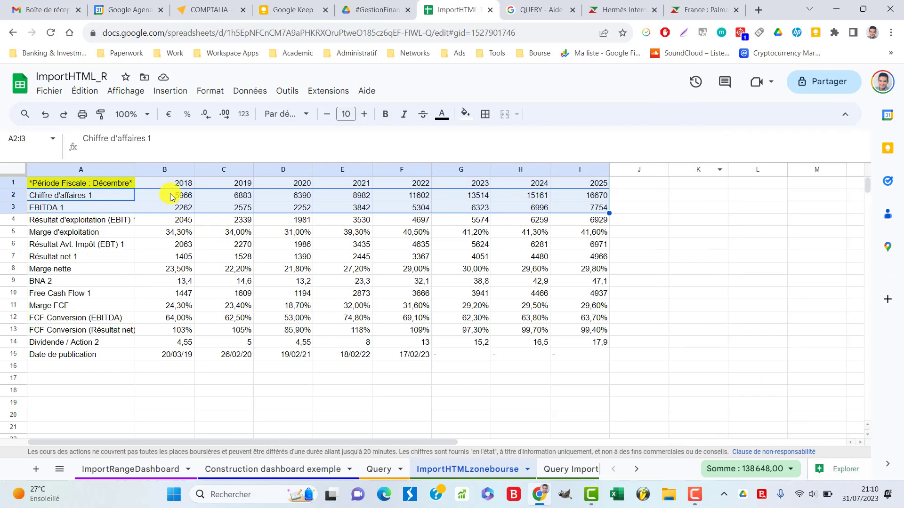
Select years B1:I1 plus the EBITDA 1 and Résultat net 1 rows and analyse them
left_click(181, 185)
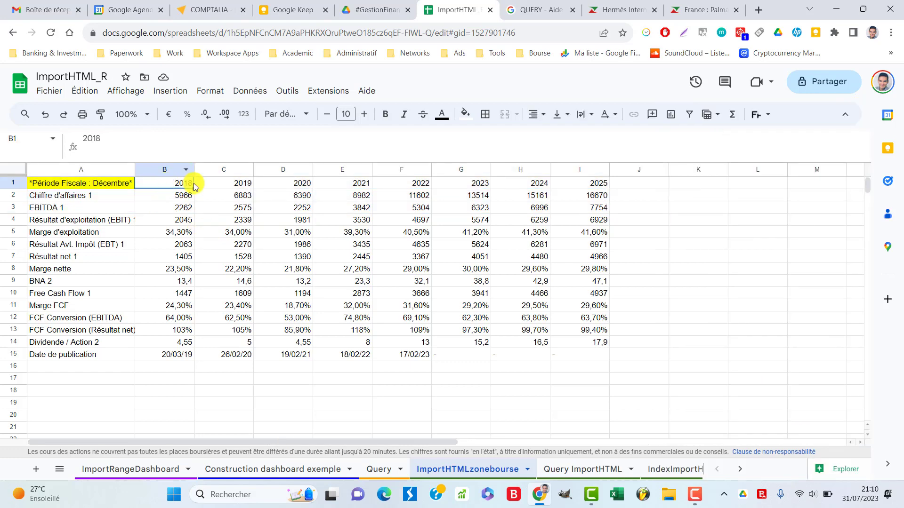
left_click_drag(193, 187, 596, 184)
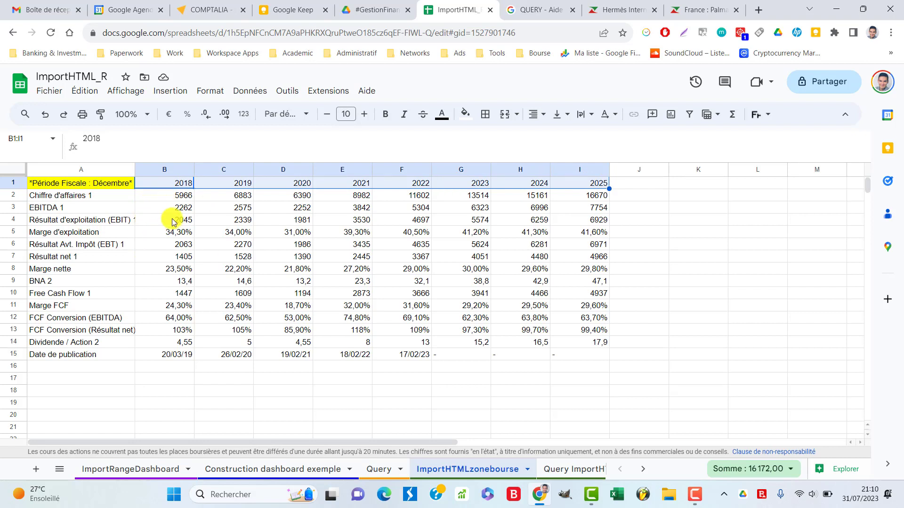
left_click_drag(175, 211, 583, 207)
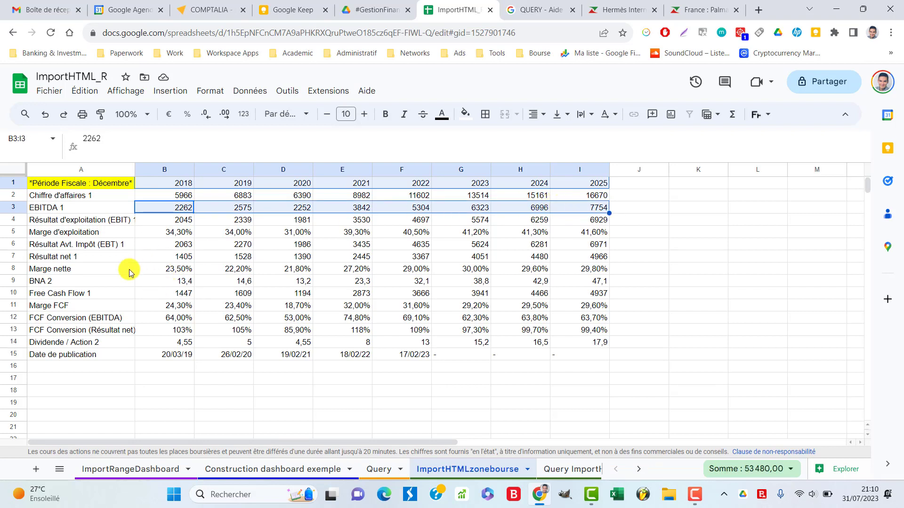
left_click_drag(159, 258, 597, 257)
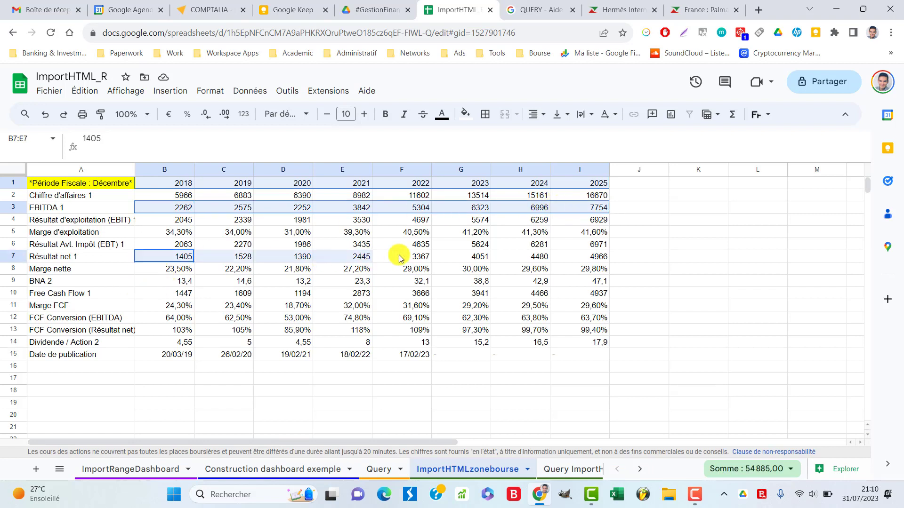
left_click(846, 470)
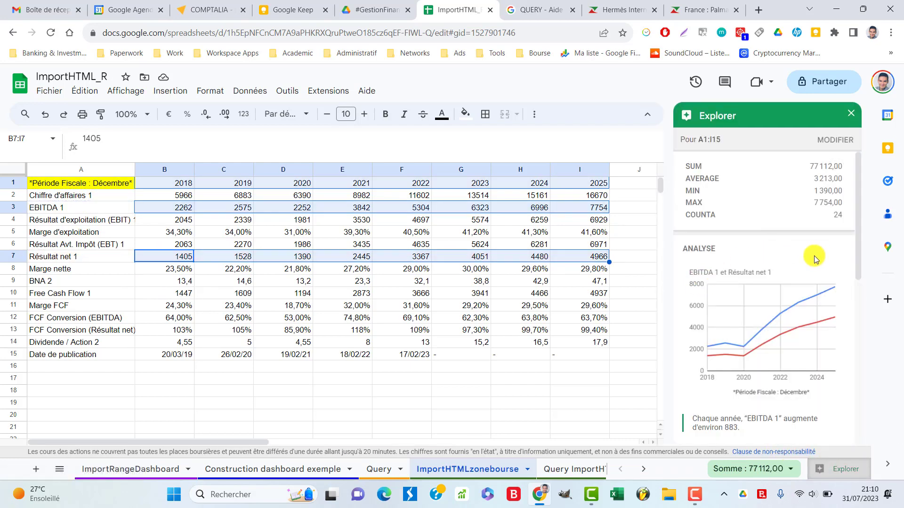
mouse_move(767, 332)
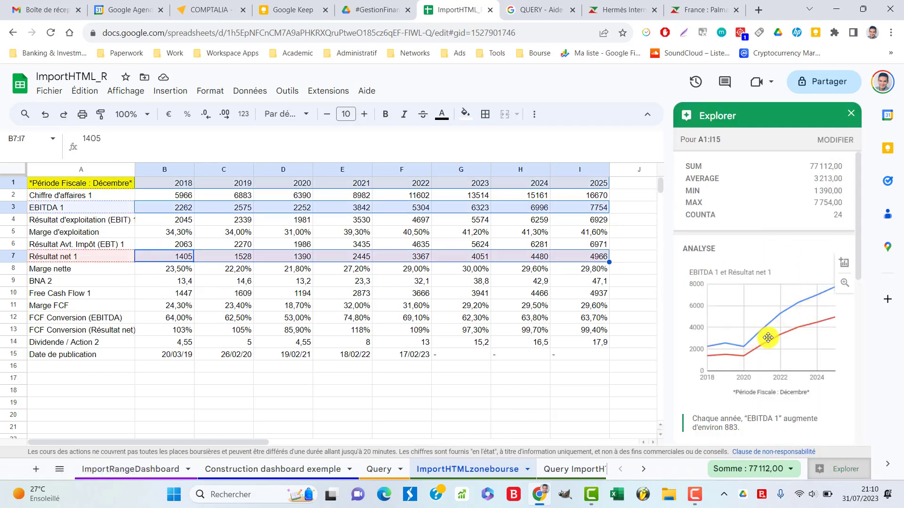
Place the EBITDA and Résultat net chart onto the sheet and close Explore
left_click_drag(768, 338, 405, 331)
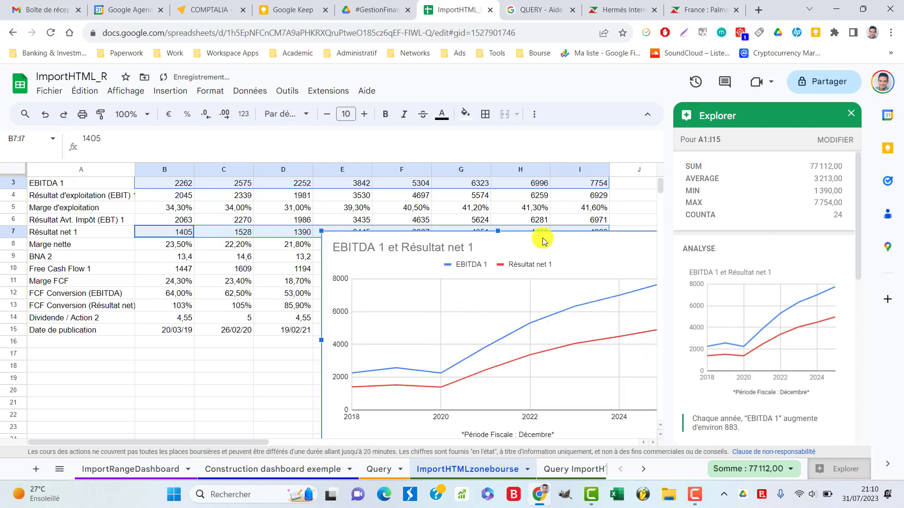
left_click(851, 113)
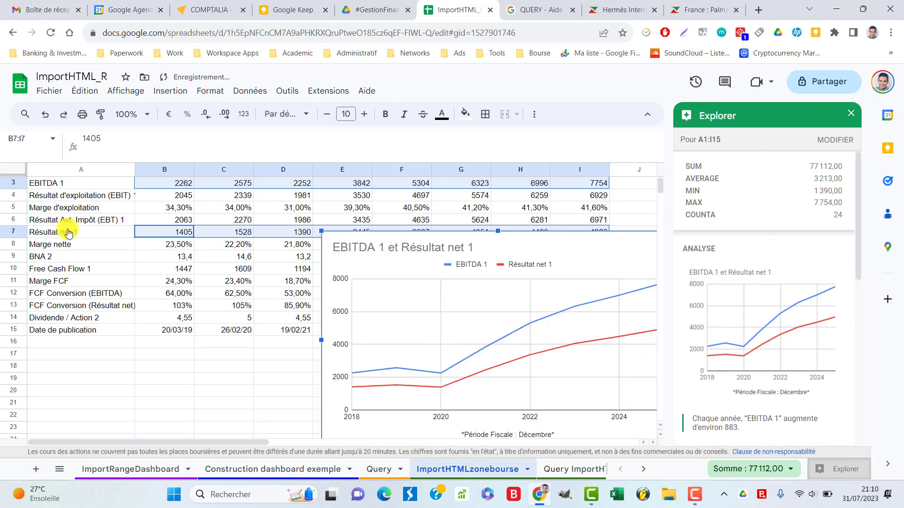
left_click(80, 183)
scroll(81, 224, "up", 1)
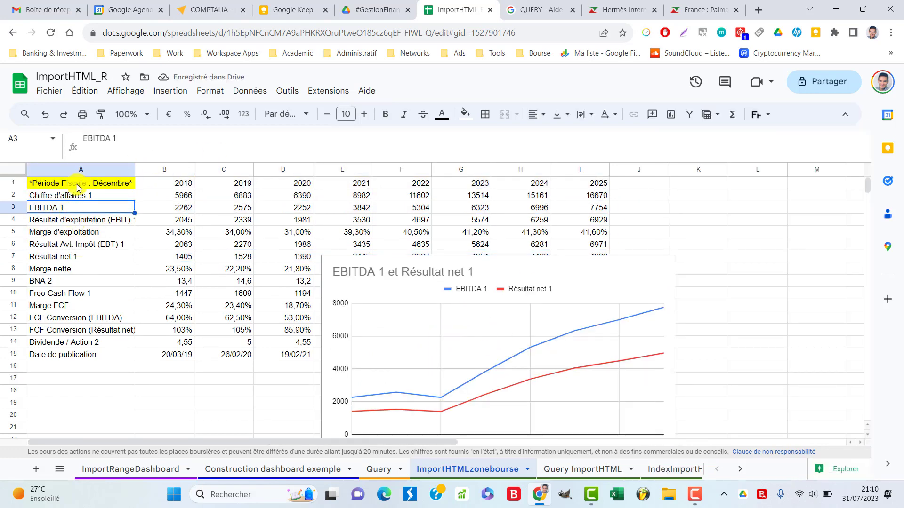
left_click(74, 183)
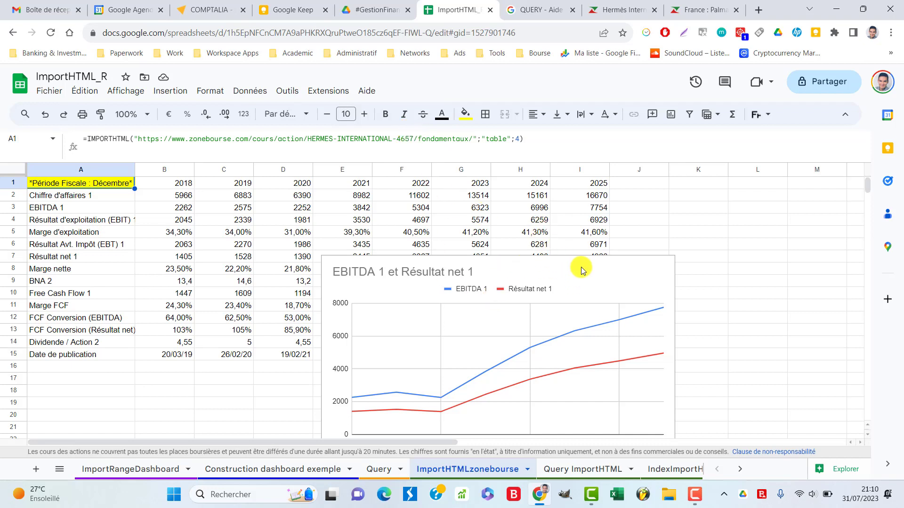
scroll(581, 267, "down", 1)
left_click_drag(603, 238, 571, 169)
Move the chart around over the table, then delete it
left_click(639, 185)
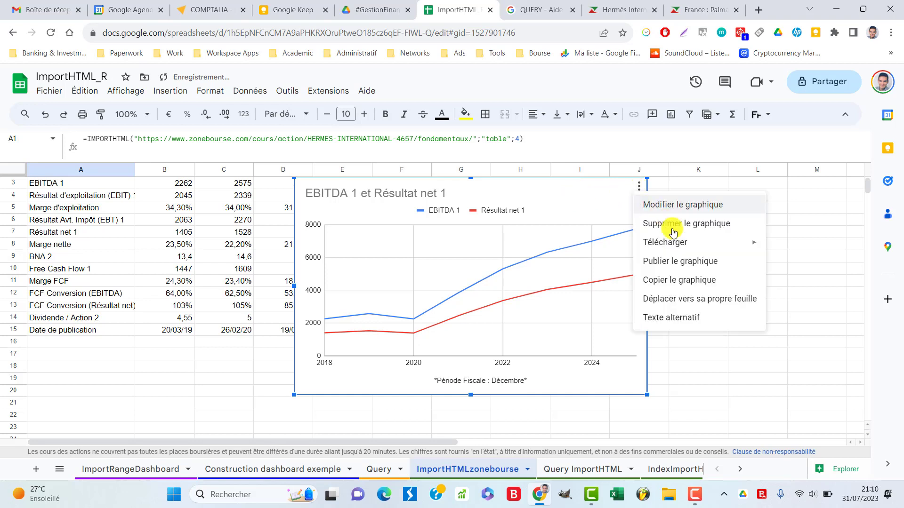
left_click(593, 192)
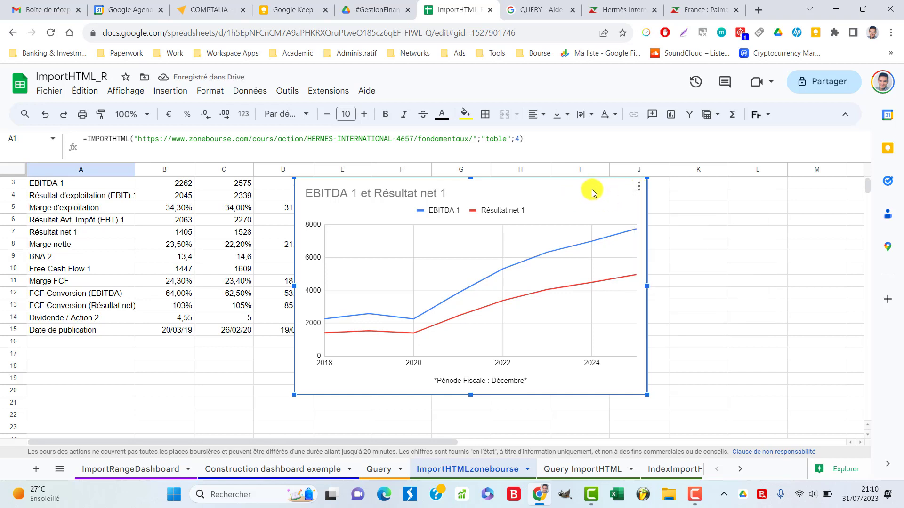
left_click_drag(593, 192, 552, 196)
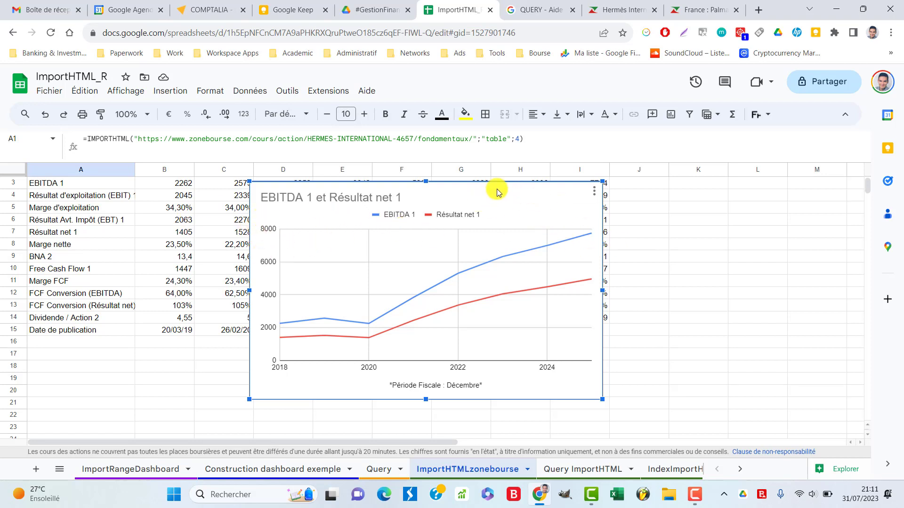
left_click_drag(497, 191, 506, 224)
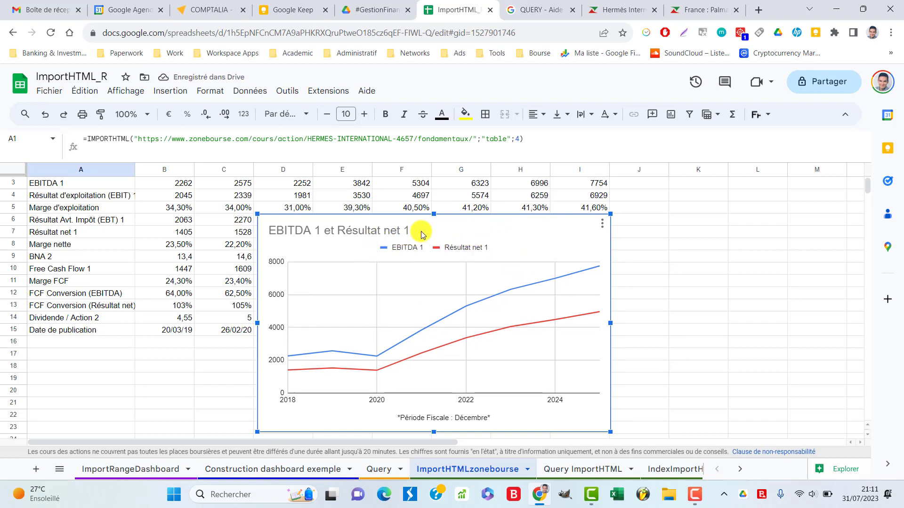
mouse_move(529, 235)
left_mouse_down()
mouse_move(505, 271)
mouse_move(525, 170)
left_mouse_up()
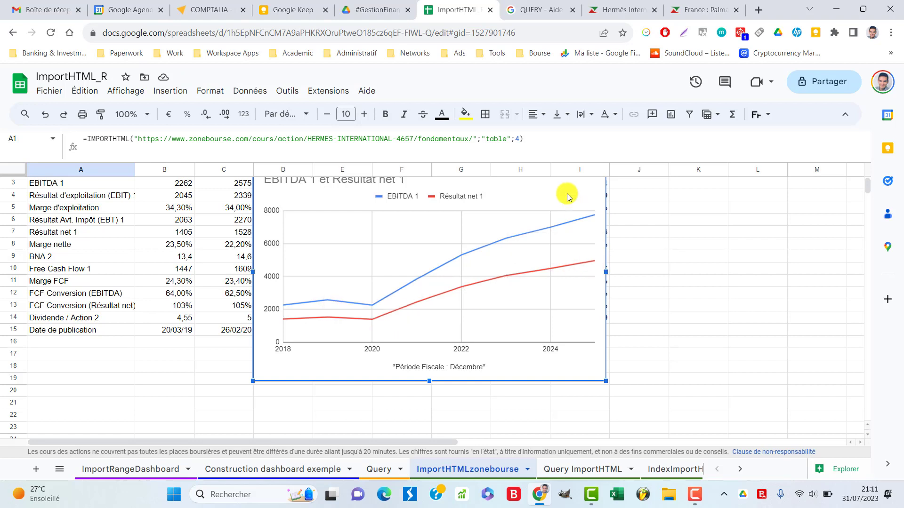
left_click_drag(567, 197, 557, 223)
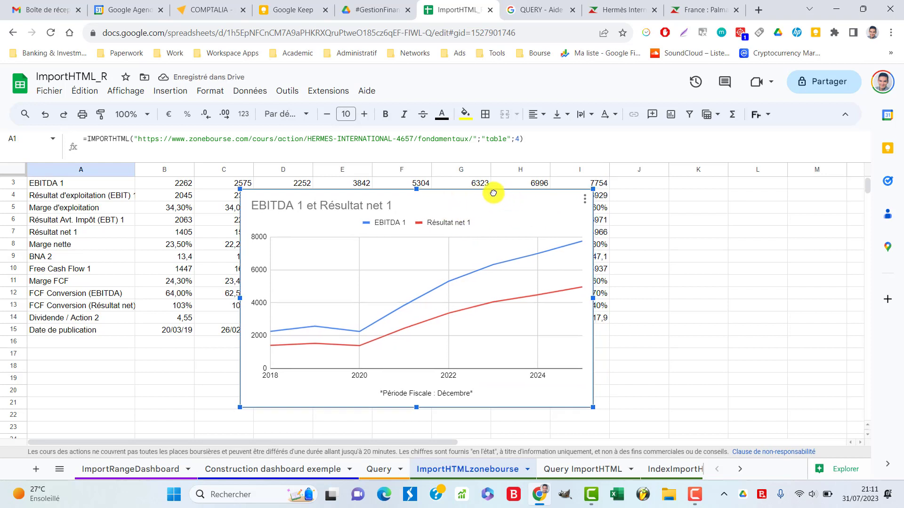
left_click_drag(493, 193, 482, 187)
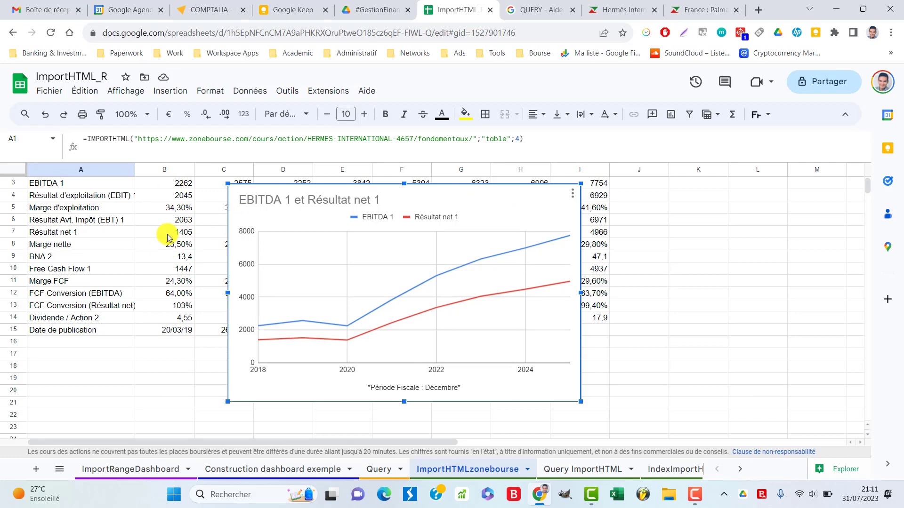
key("Delete")
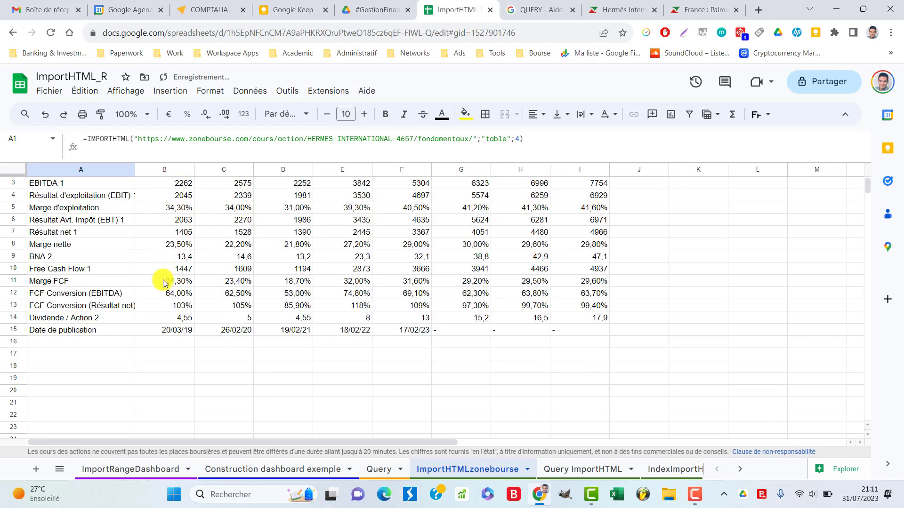
scroll(83, 188, "up", 1)
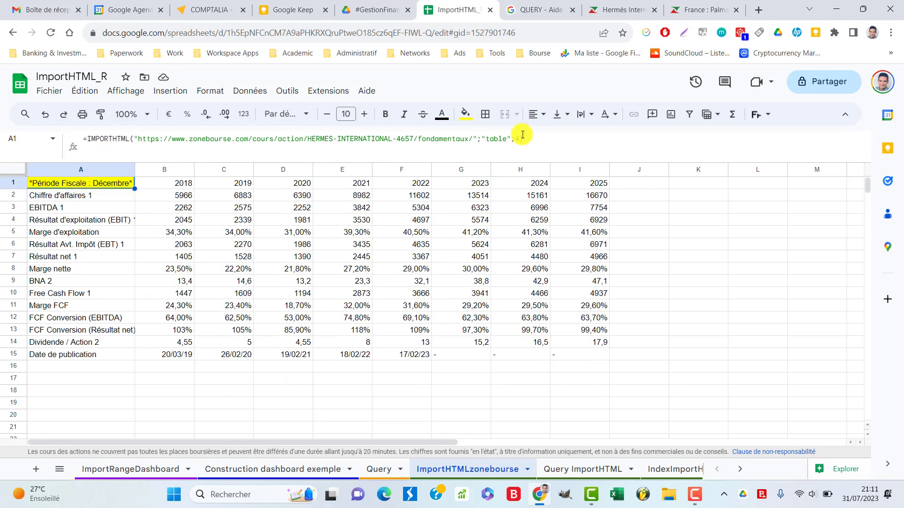
Open the IMPORTHTML help article from the Sheets tuto bookmarks and read its syntax
left_click(539, 10)
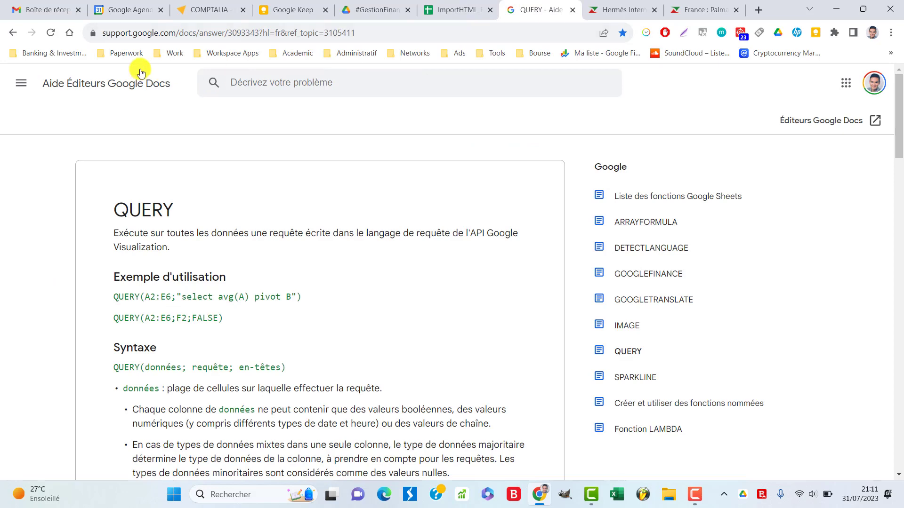
left_click(204, 55)
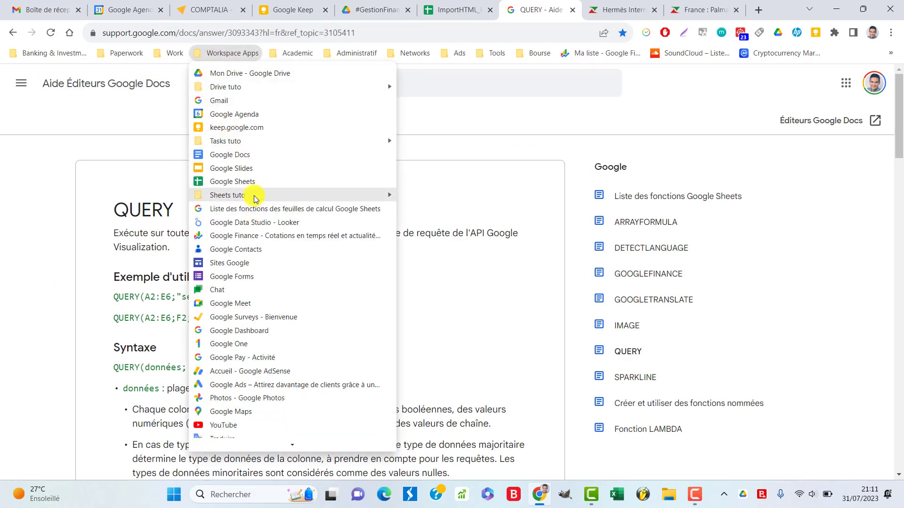
mouse_move(227, 195)
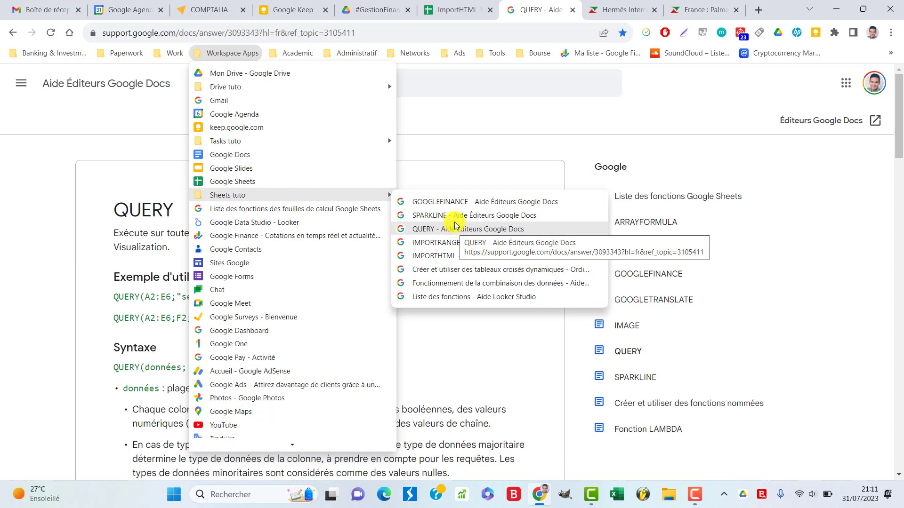
left_click(461, 258)
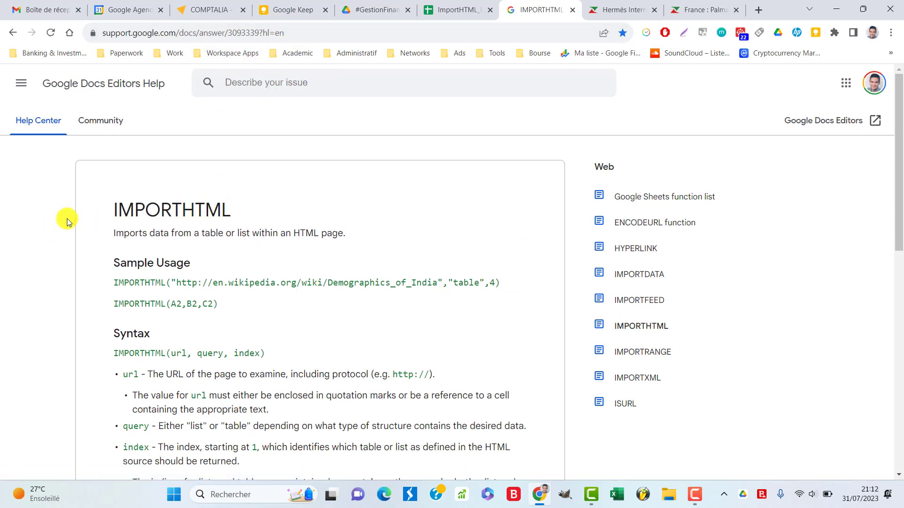
scroll(44, 221, "down", 2)
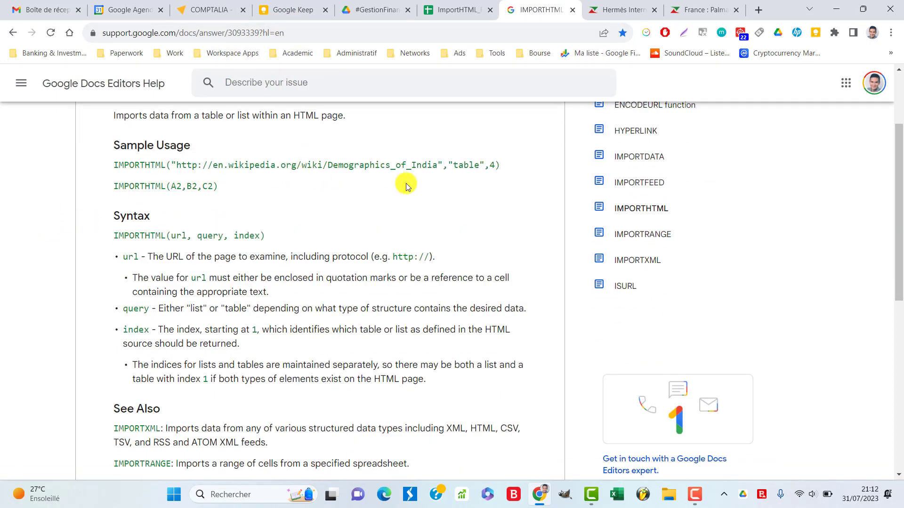
scroll(41, 223, "down", 2)
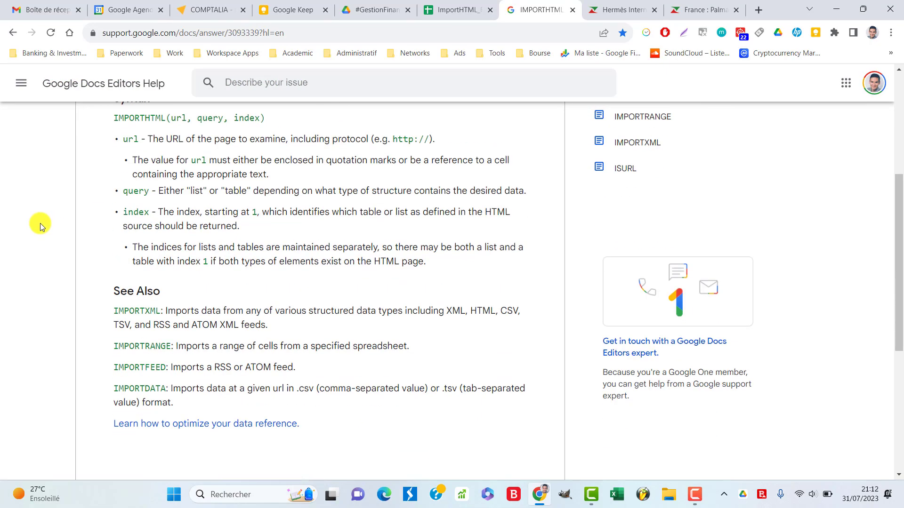
scroll(41, 223, "down", 4)
scroll(40, 224, "up", 4)
scroll(40, 223, "up", 3)
Review A1's url, "table" and index 4 arguments, then select the whole imported range
scroll(41, 223, "up", 2)
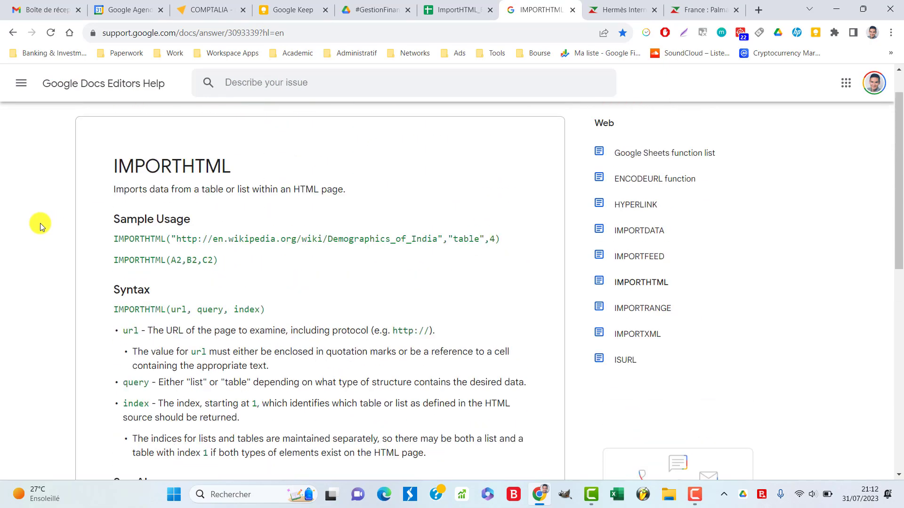
left_click(459, 9)
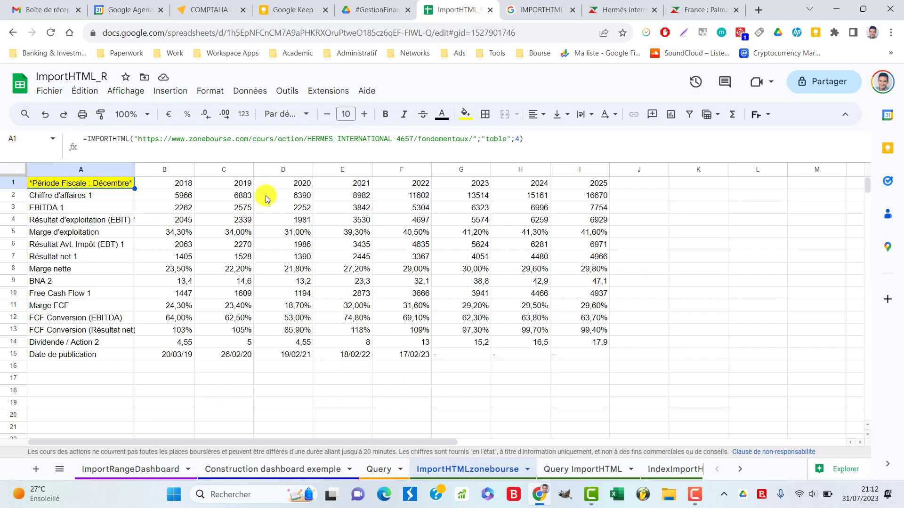
left_click(130, 138)
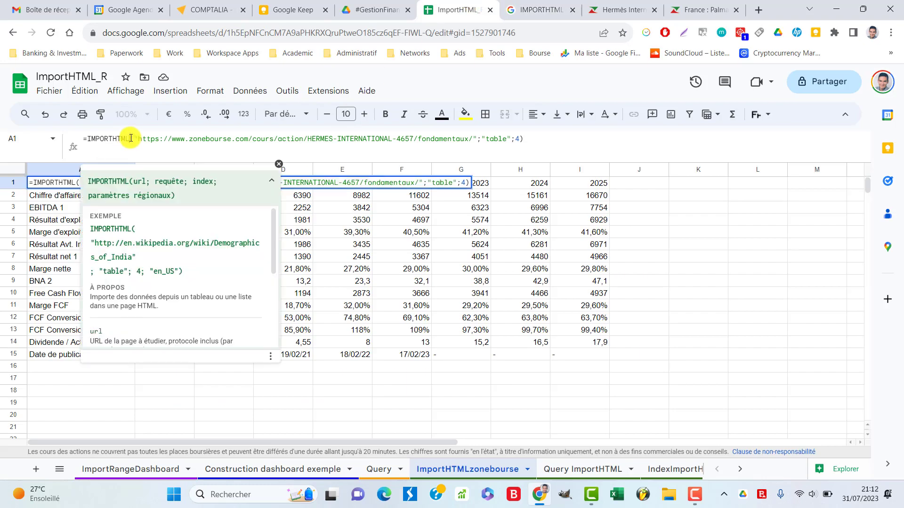
left_click(137, 139)
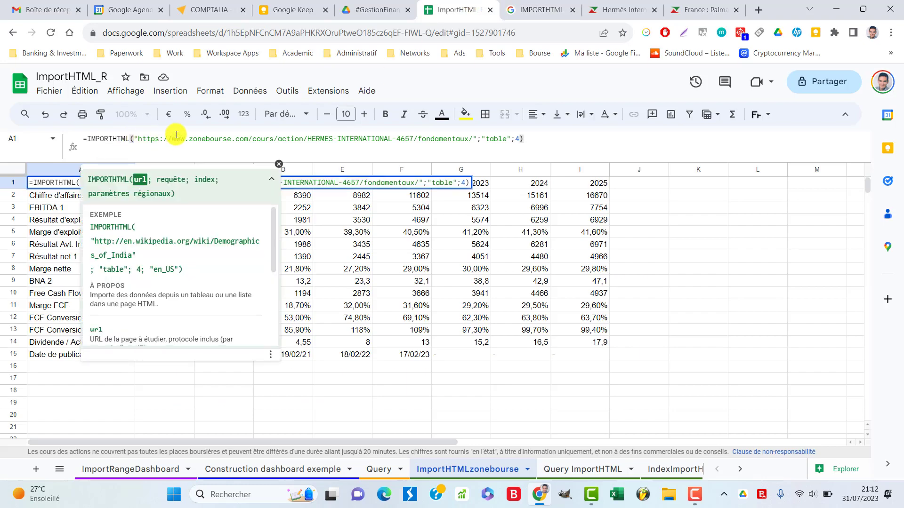
left_click(495, 139)
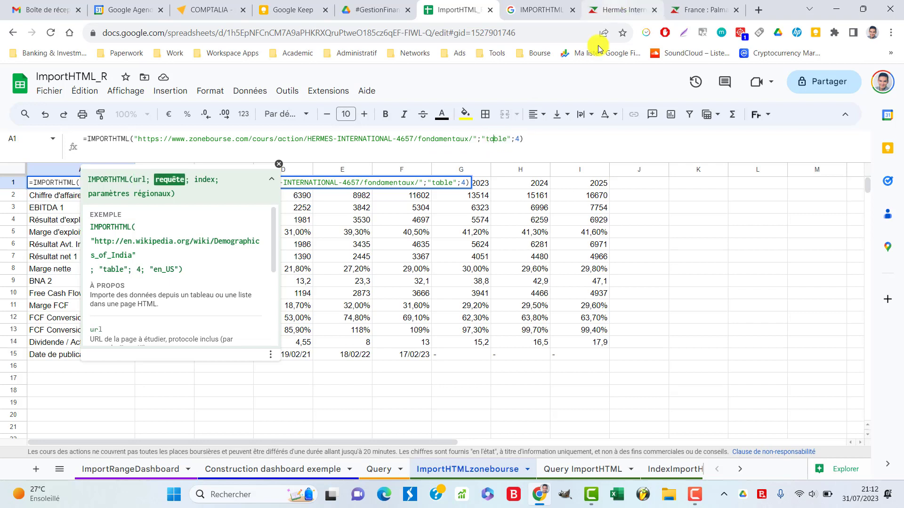
left_click(517, 135)
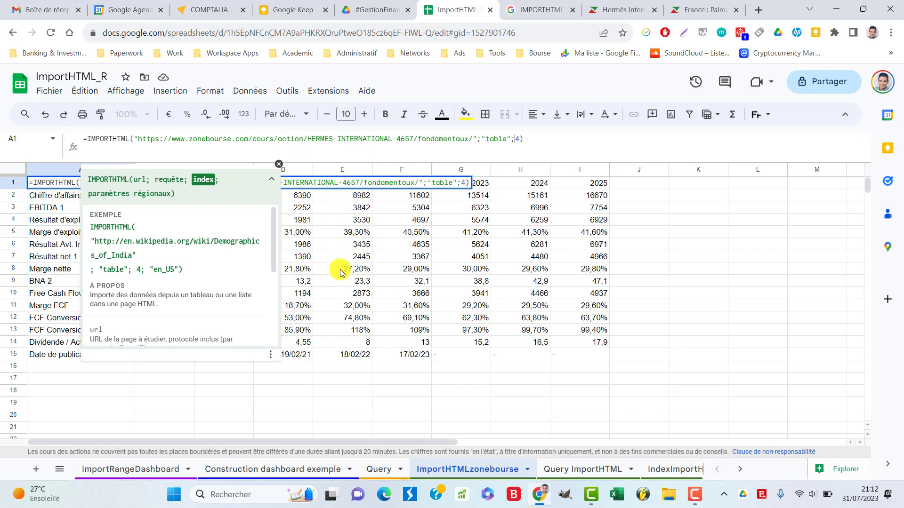
key("Escape")
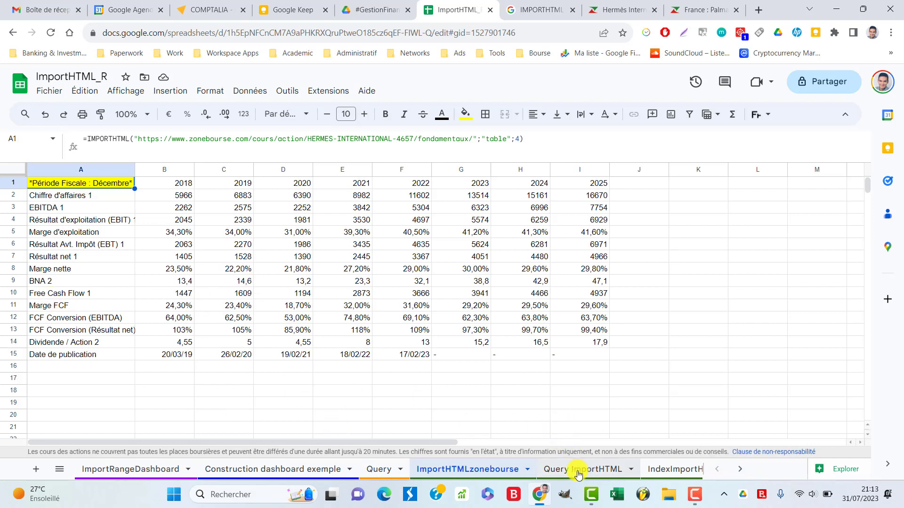
left_click(246, 288)
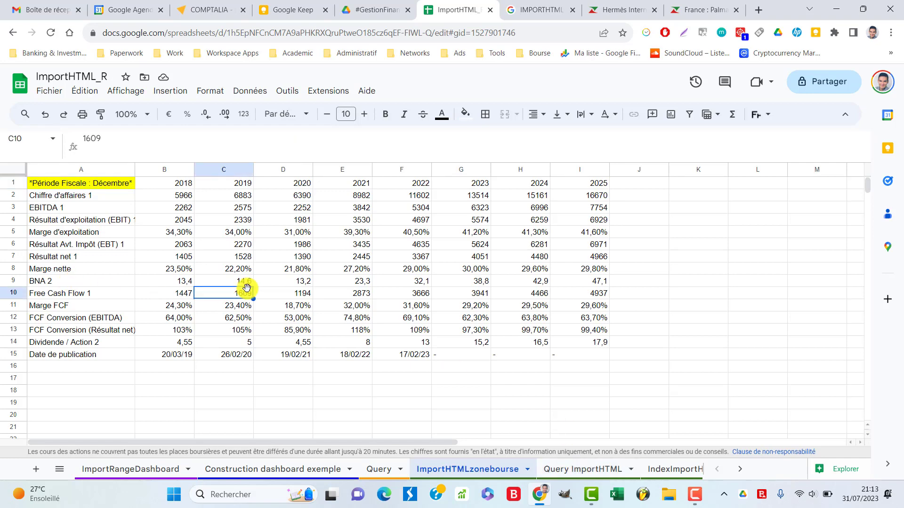
key("ctrl+a")
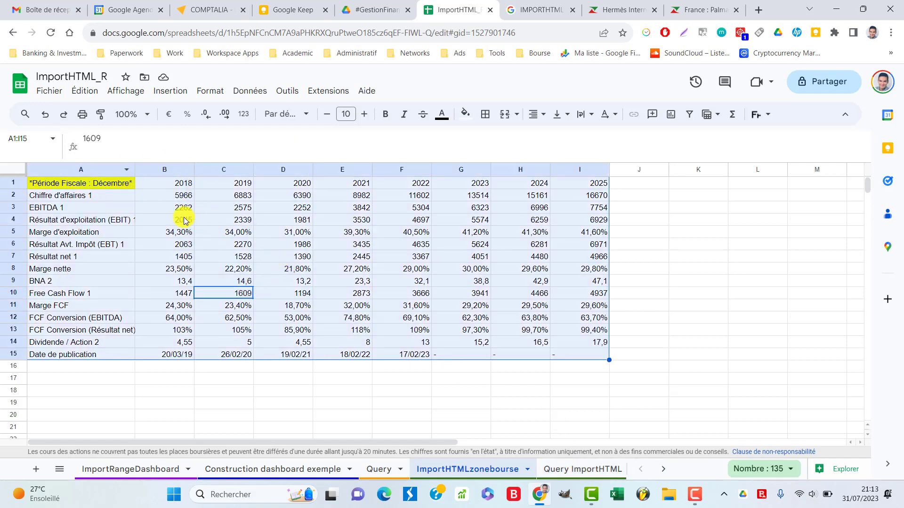
left_click(622, 9)
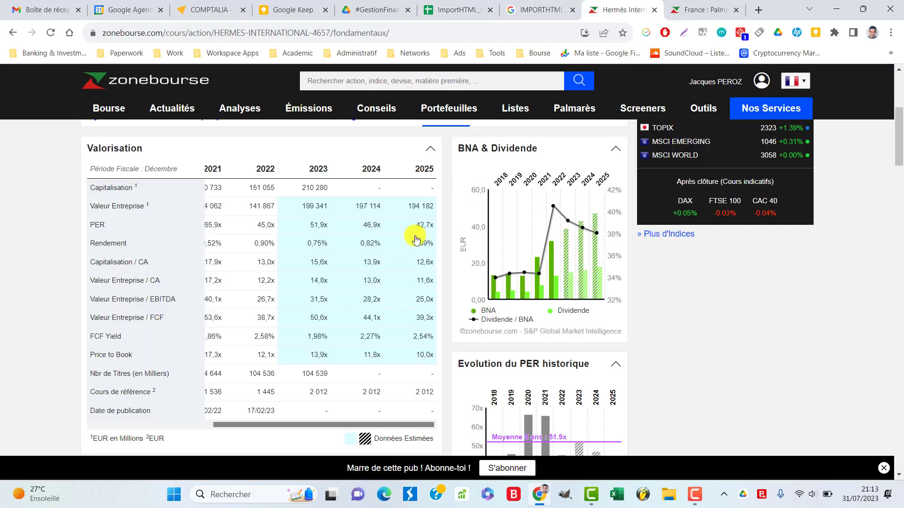
left_click_drag(269, 425, 157, 426)
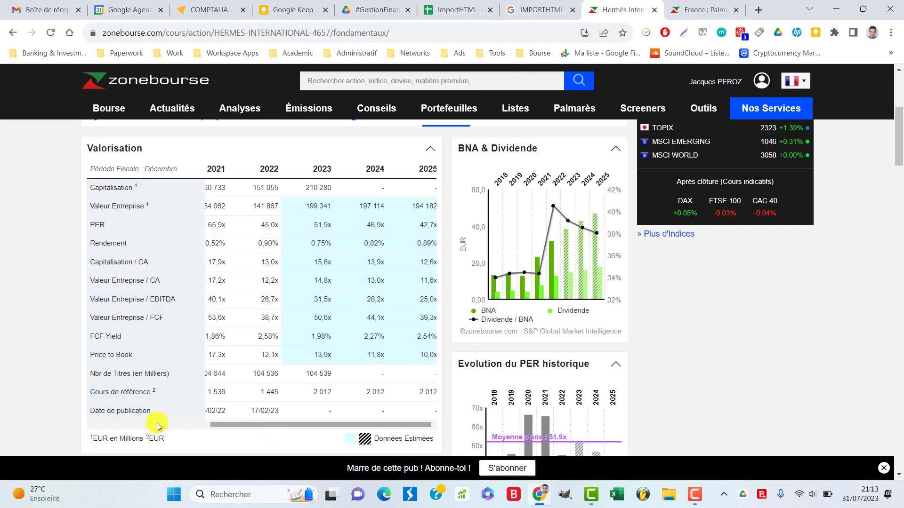
key("ctrl+shift+Tab")
key("ctrl+shift+Tab")
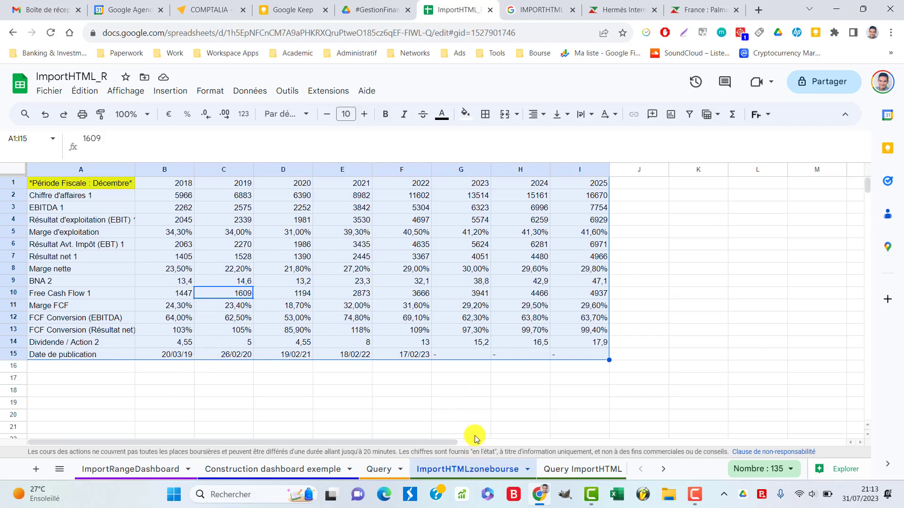
On the Query ImportHTML sheet, highlight the nested IMPORTHTML call inside A1's QUERY formula
left_click(542, 376)
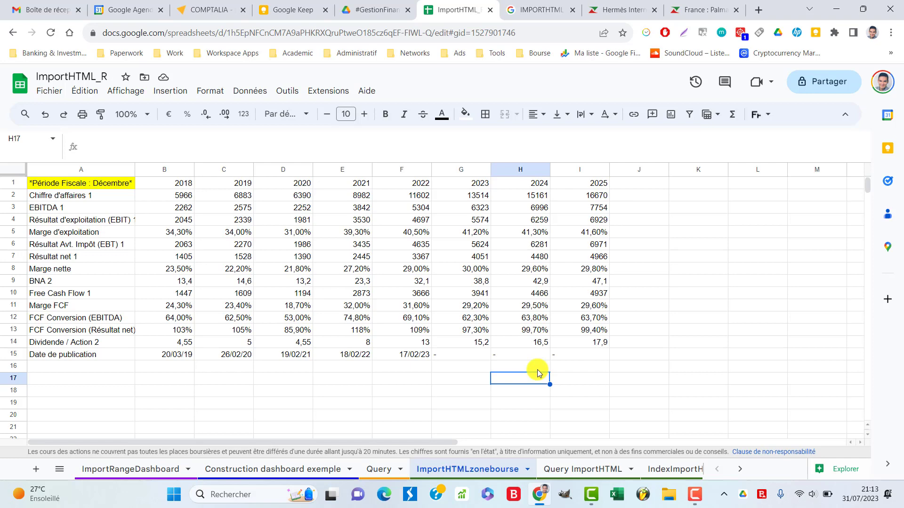
left_click(602, 474)
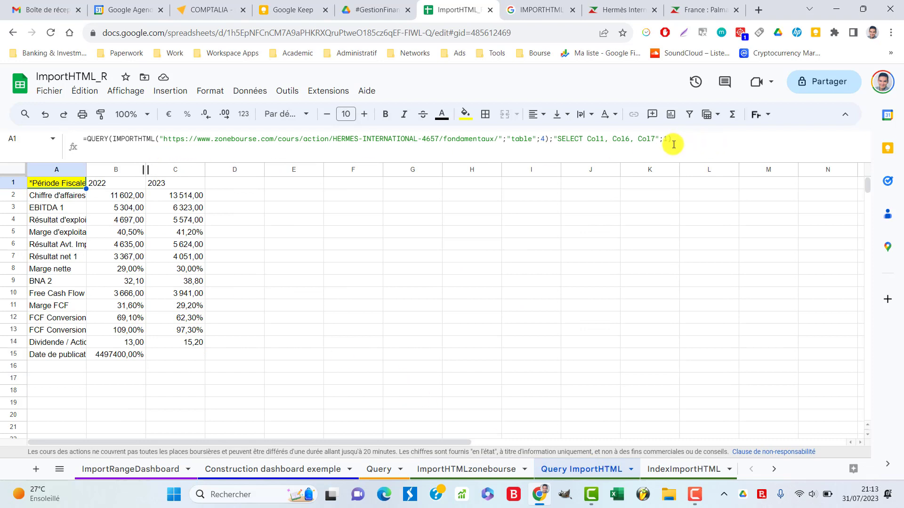
left_click_drag(550, 138, 158, 140)
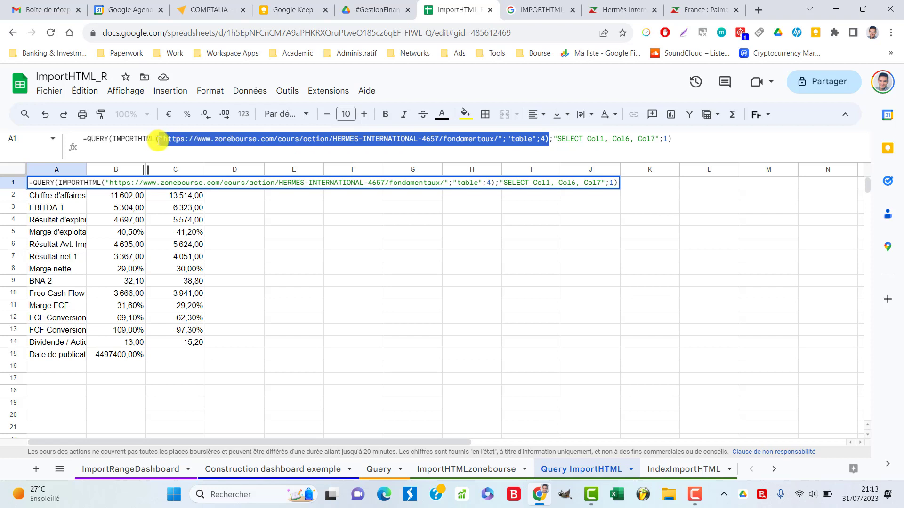
left_click_drag(159, 140, 115, 142)
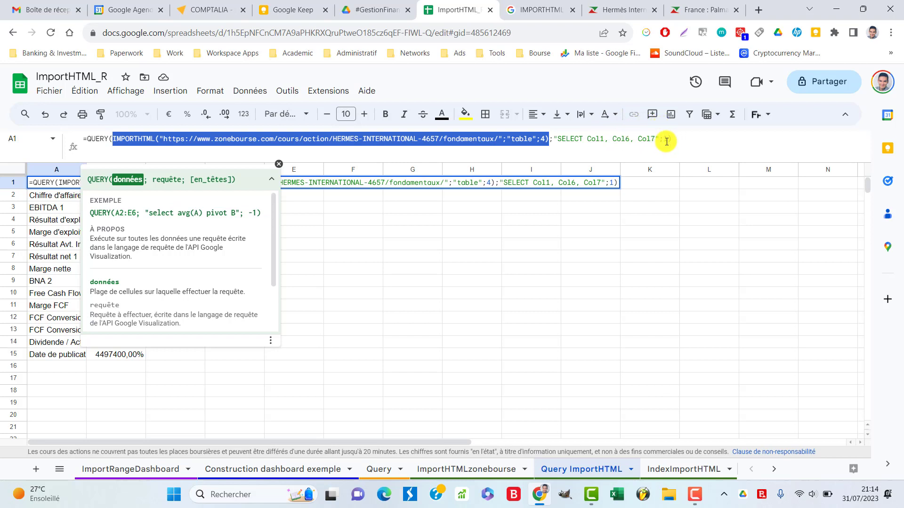
key("Escape")
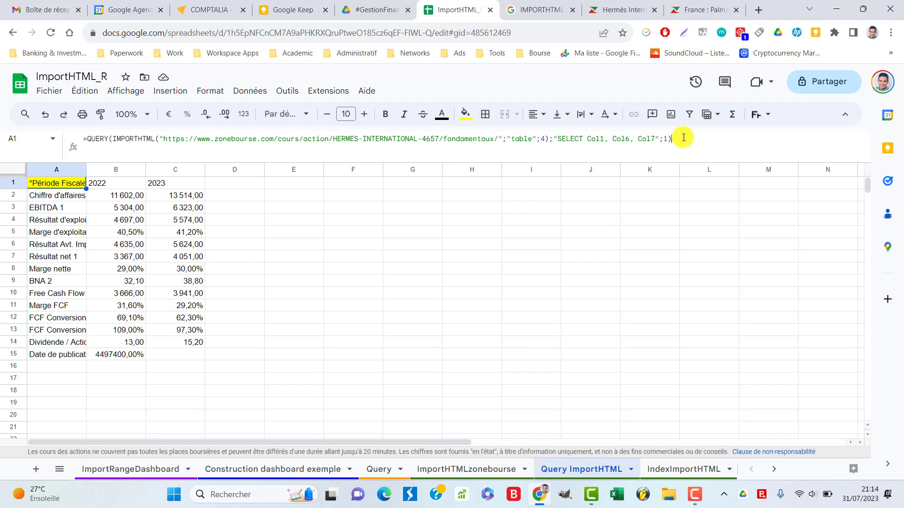
Delete the ;"SELECT Col1, Col6, Col7";1 arguments so QUERY returns every column of the Hermès table
left_click_drag(678, 139, 0, 144)
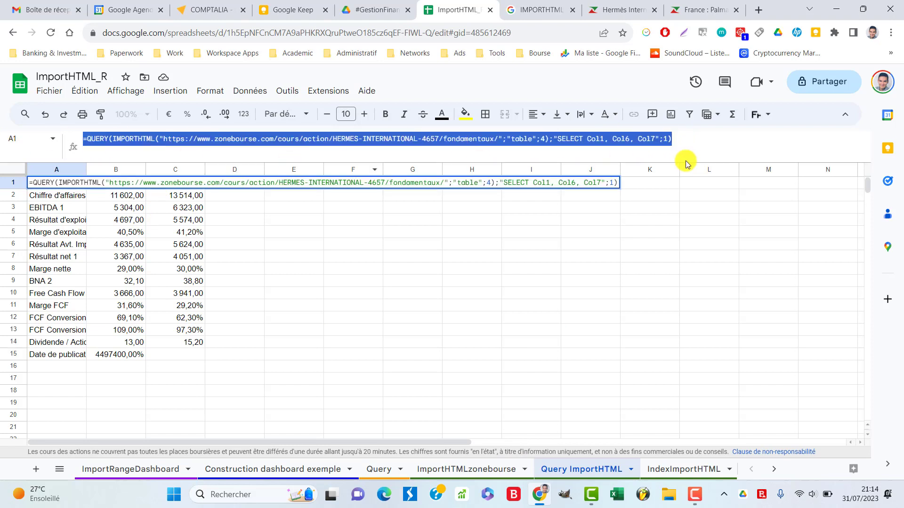
left_click(550, 140)
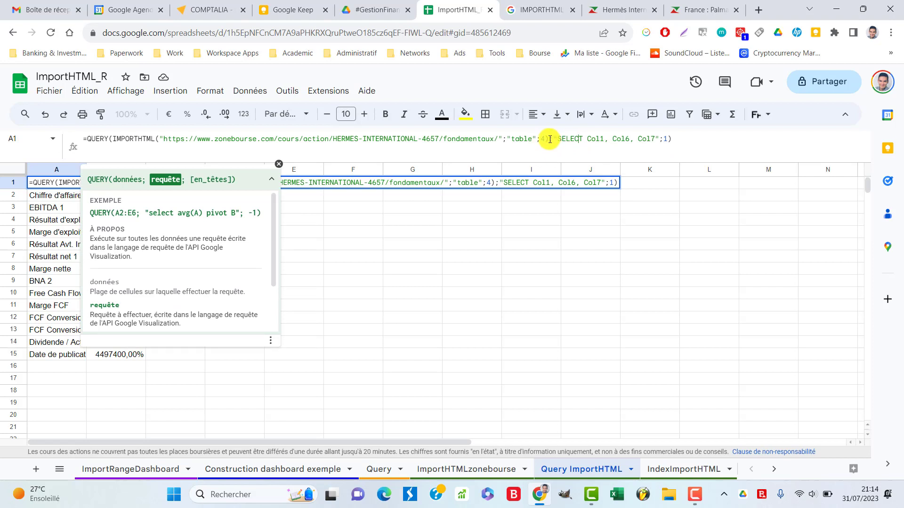
left_click_drag(550, 139, 668, 137)
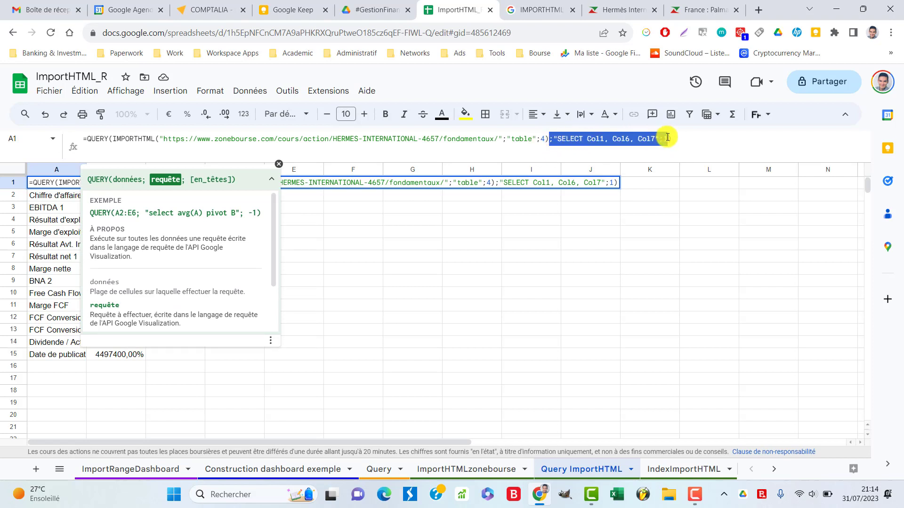
key("BackSpace")
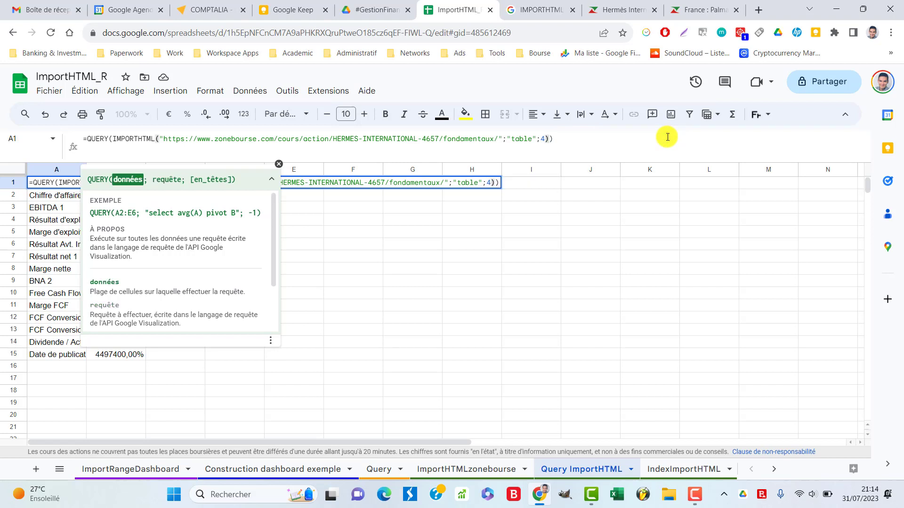
key("Right")
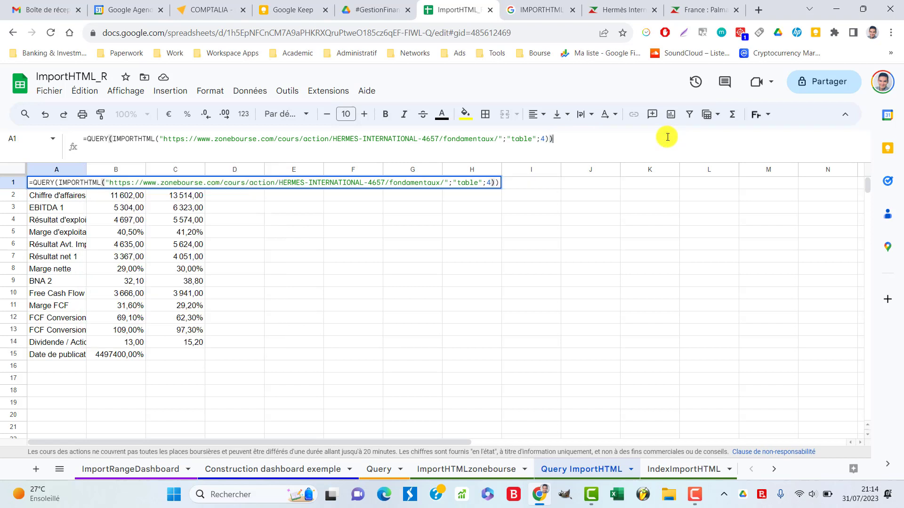
key("Return")
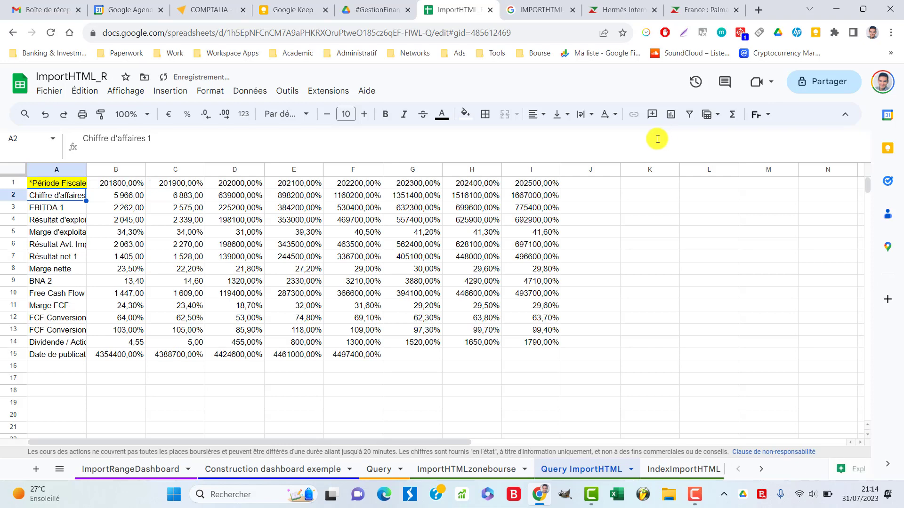
key("Up")
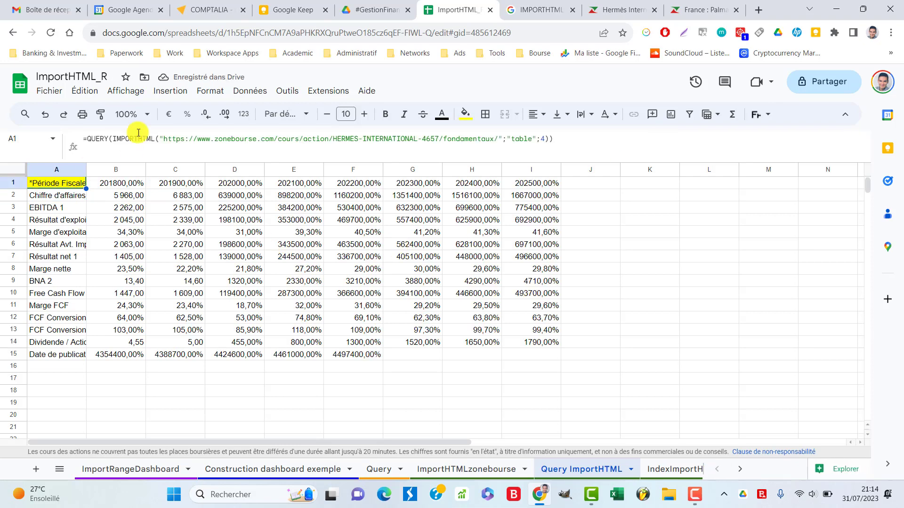
left_click(551, 137)
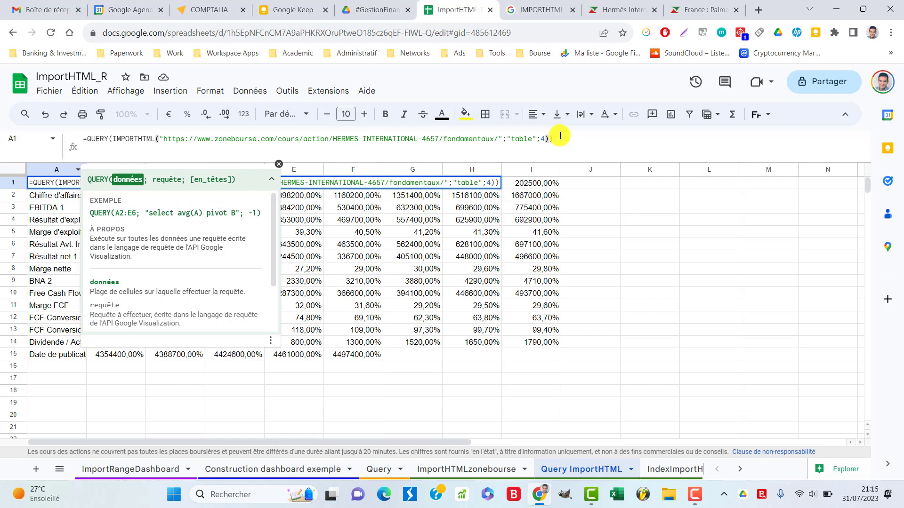
Complete the QUERY with IMPORTHTML table 4 and "SELECT *" to show all columns
type(";\"table")
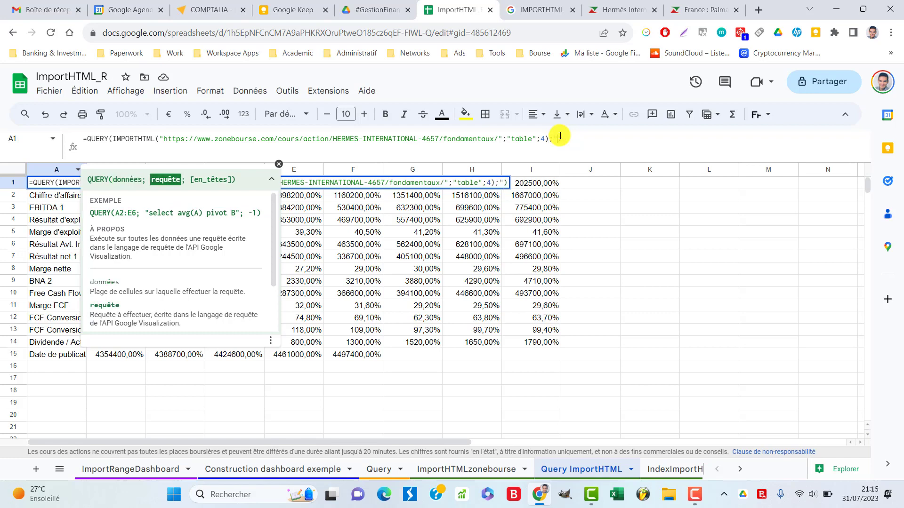
type("\";4);\"")
type("SELECT *")
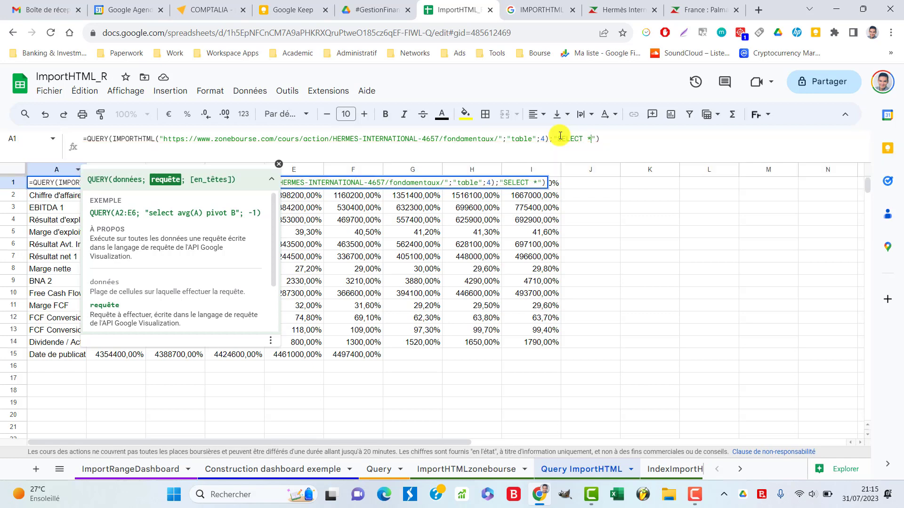
key("Return")
key("Up")
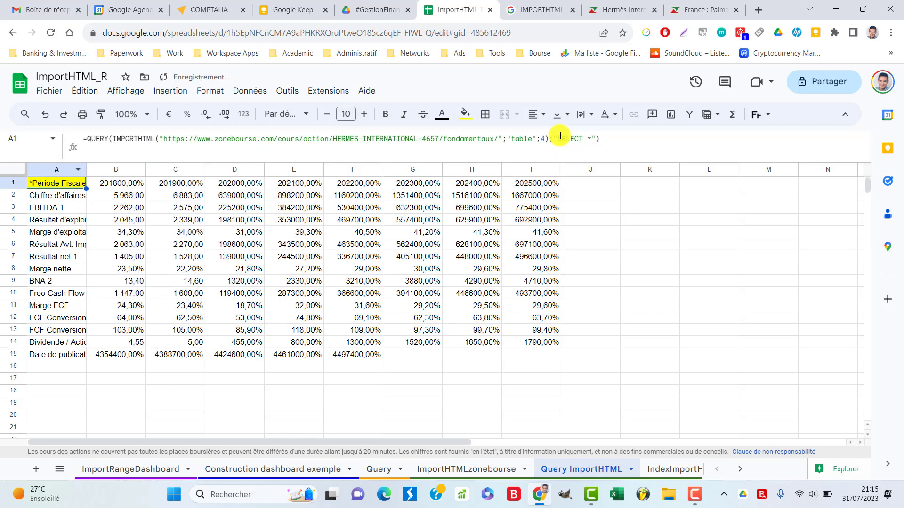
Replace the asterisk so the SELECT clause reads Col1, Col2, Col6
left_click(593, 141)
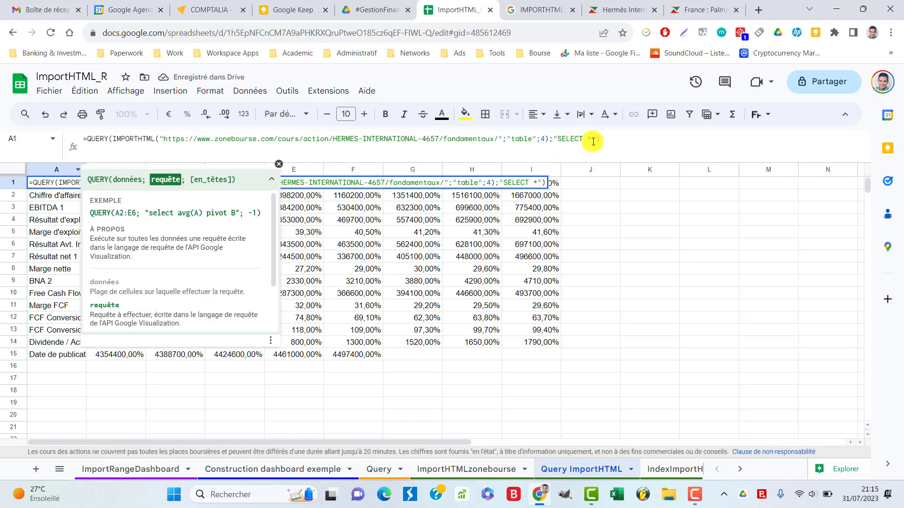
key("BackSpace")
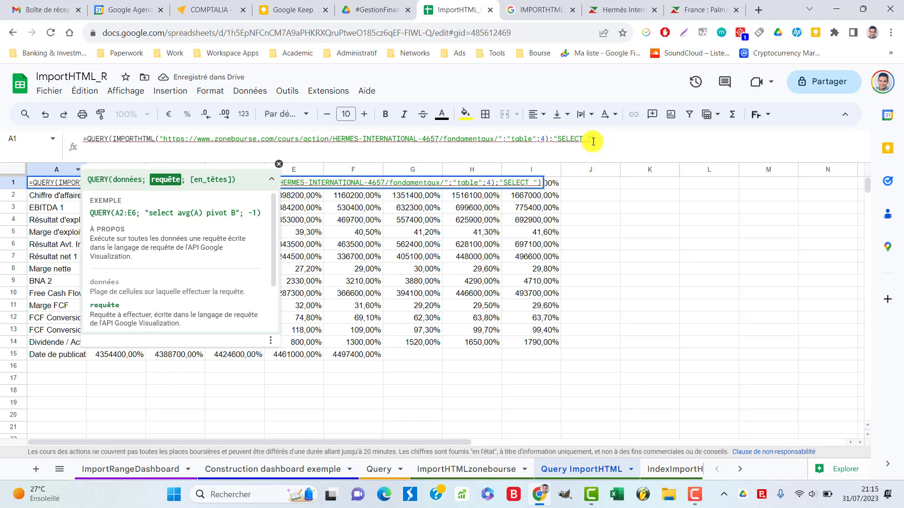
type("Col1")
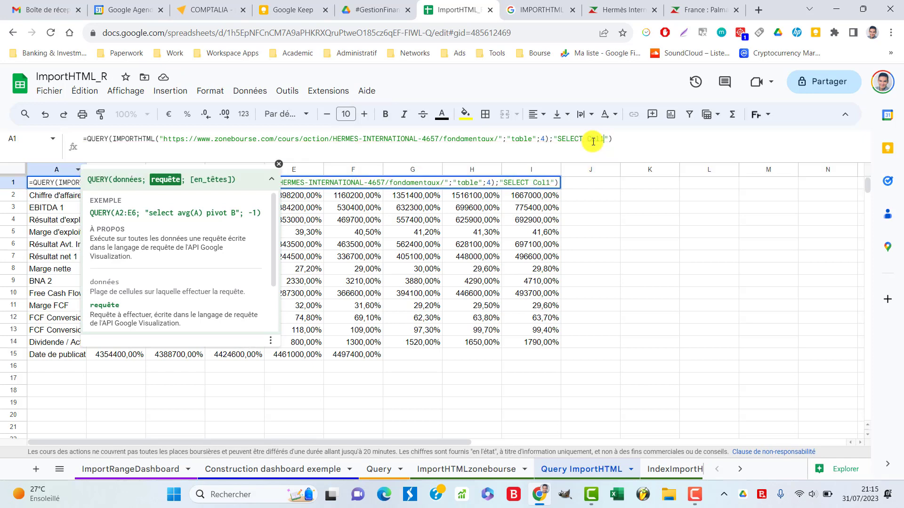
type(", Co")
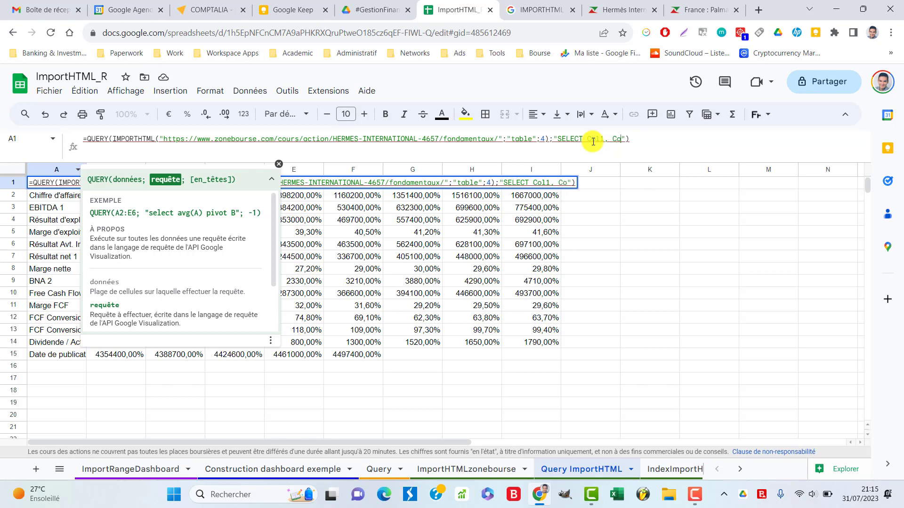
type("l")
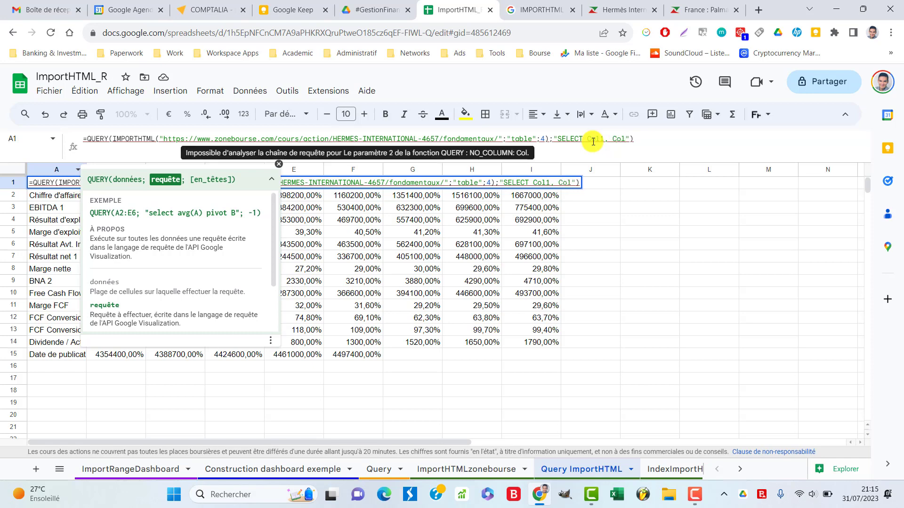
type("2")
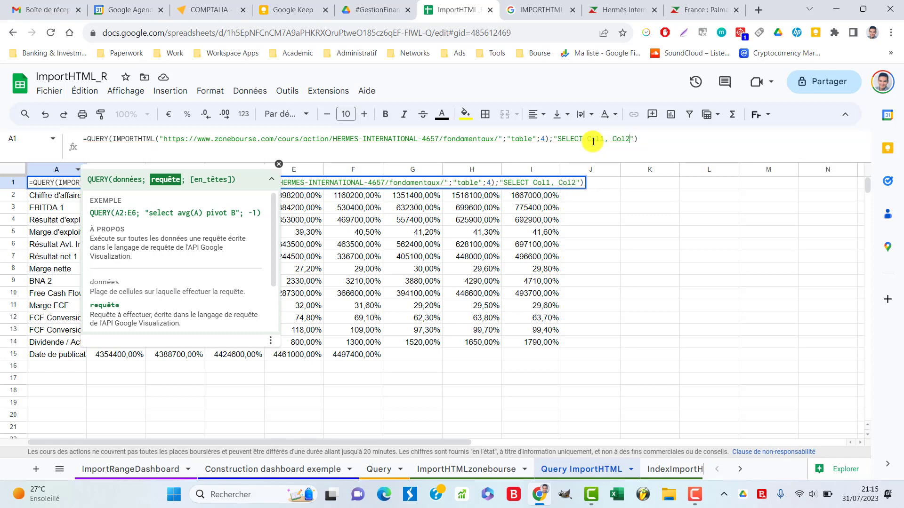
type(", Col")
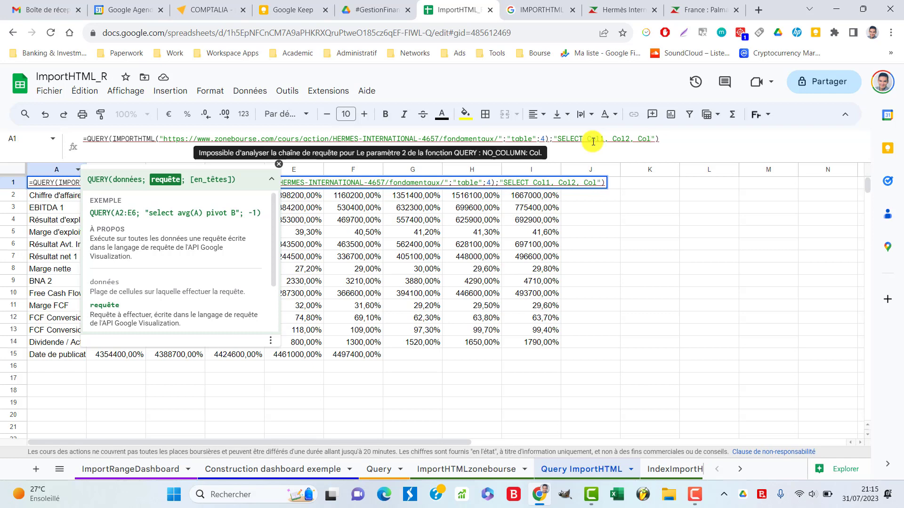
type(" 6")
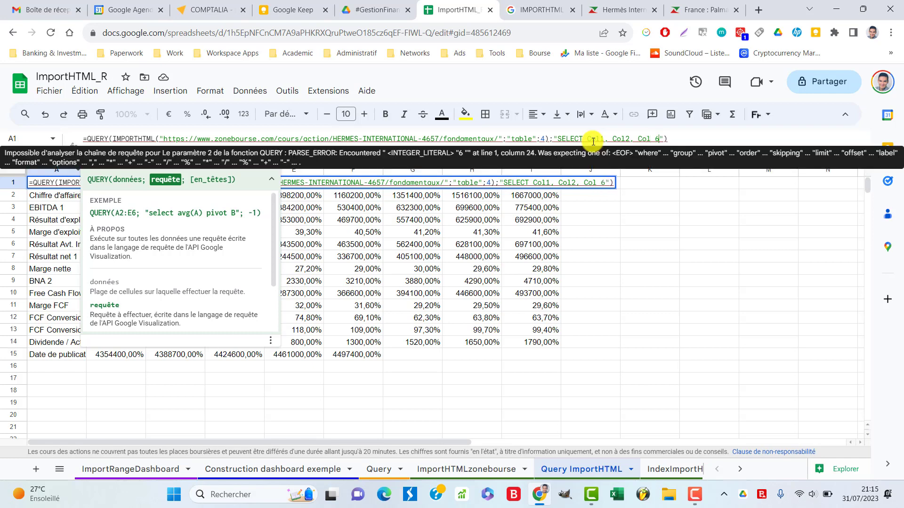
key("BackSpace")
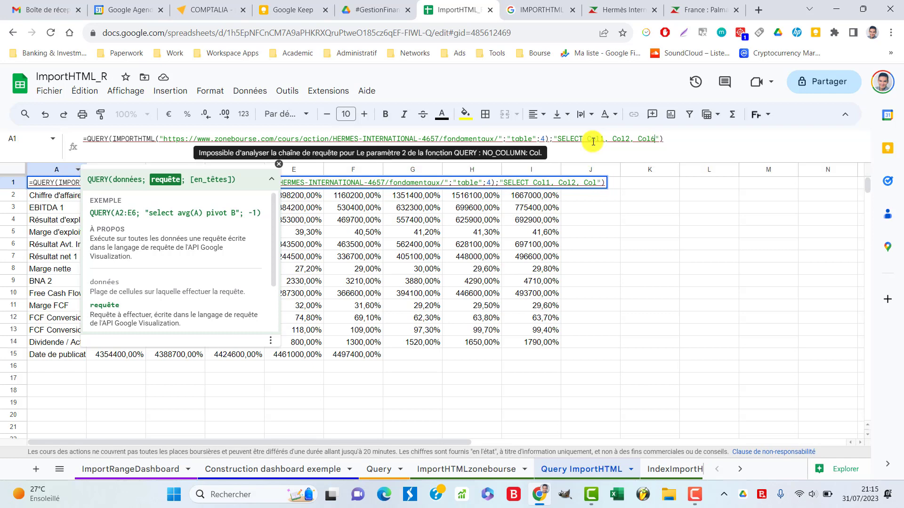
type("6")
key("Return")
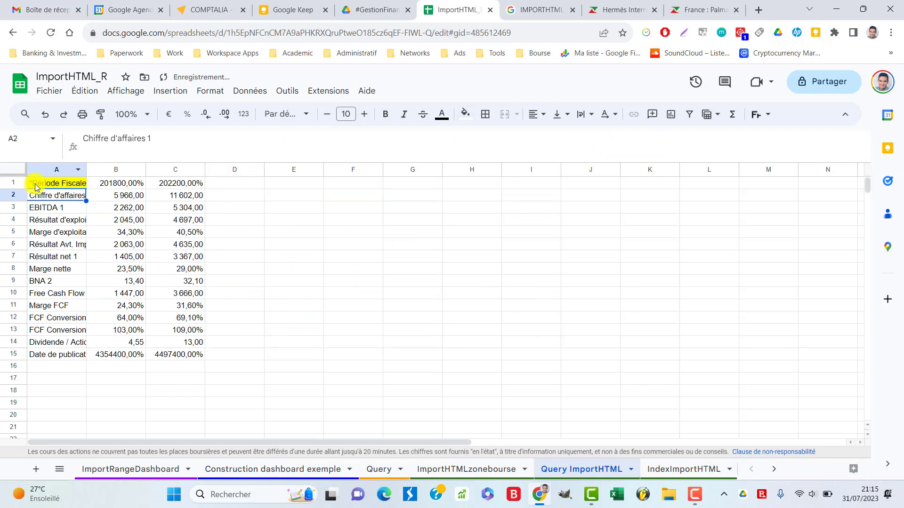
Add ;1 as the QUERY headers argument so the first row becomes headers
left_click(81, 185)
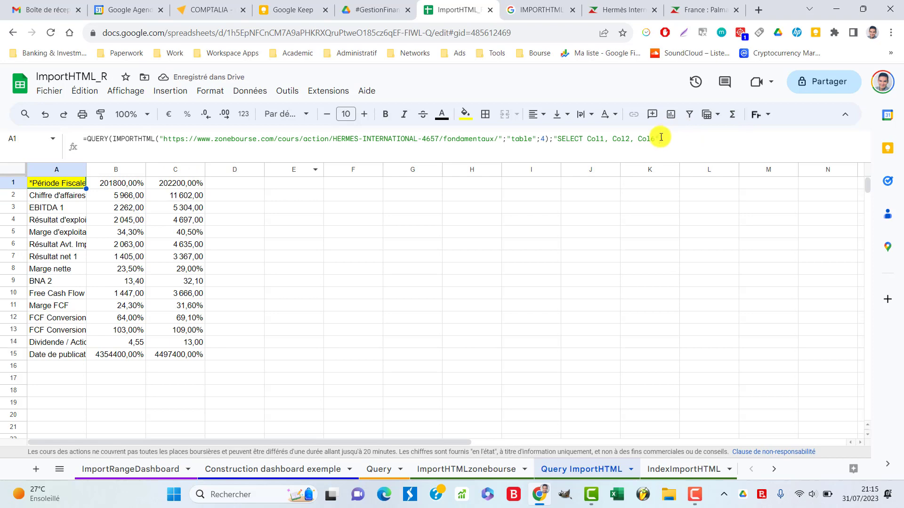
left_click(660, 137)
type(";")
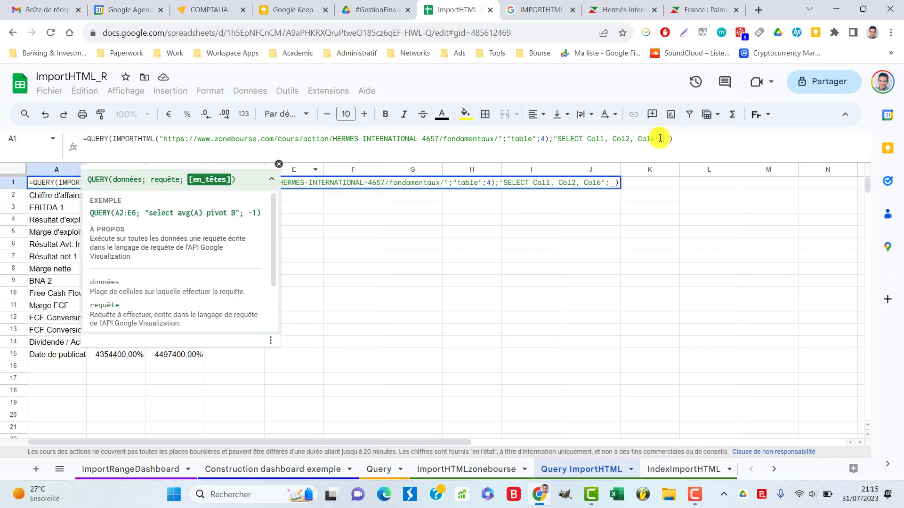
type("1")
key("Return")
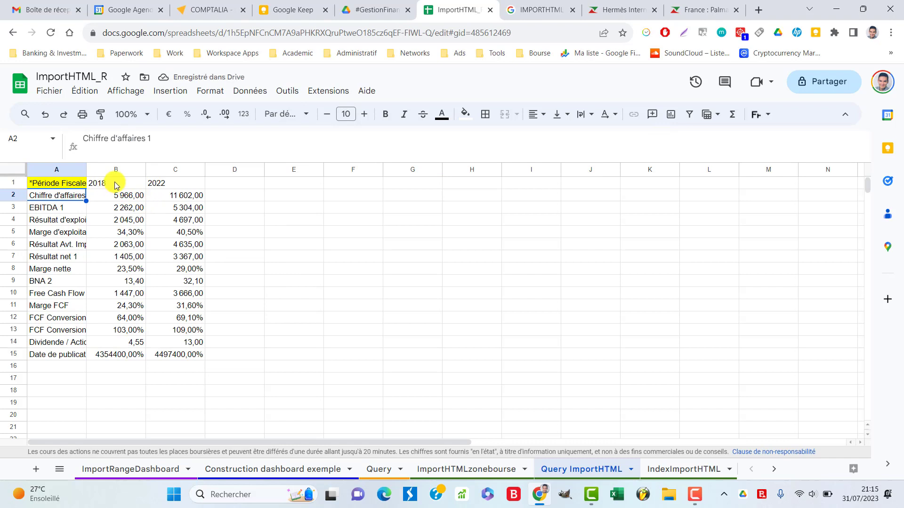
Change the SELECT clause to Col1, Col5, Col6, Col7 for labels plus 2021–2023
left_click(71, 182)
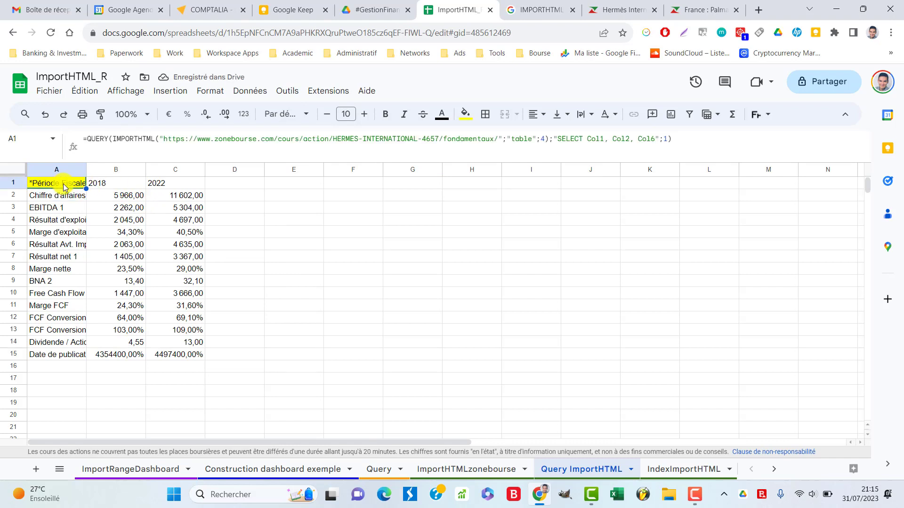
left_click(629, 138)
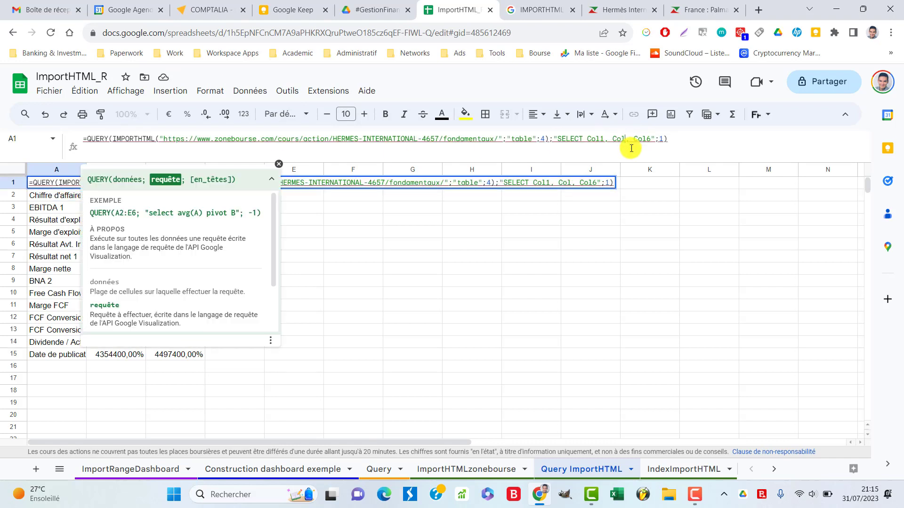
type("6")
key("BackSpace")
type("7")
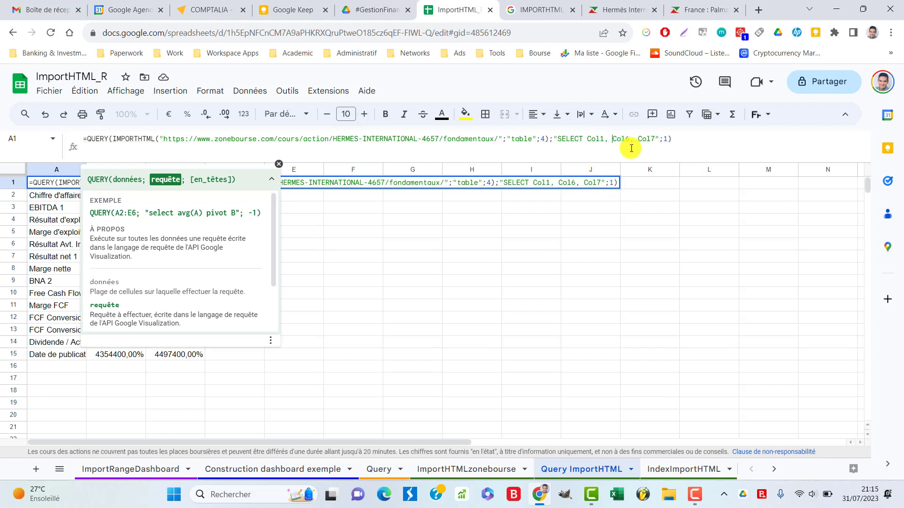
type("Col5,")
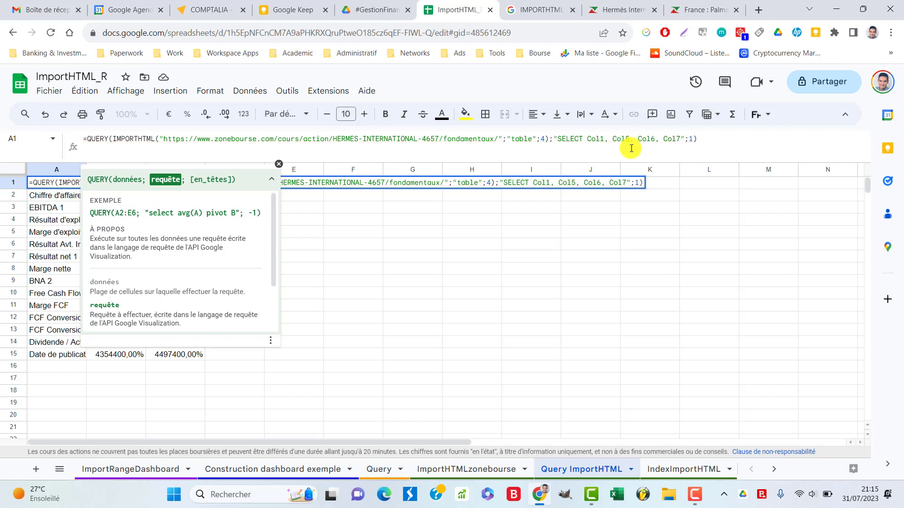
key("Return")
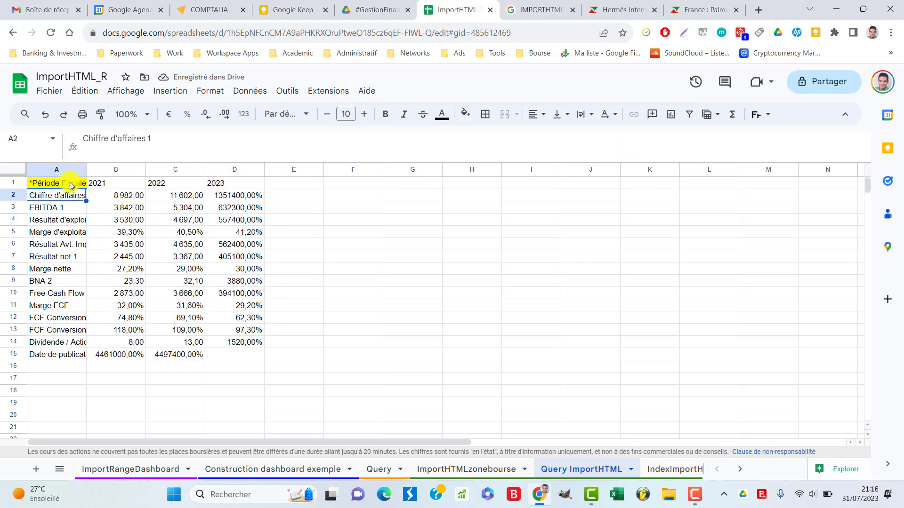
left_click(70, 182)
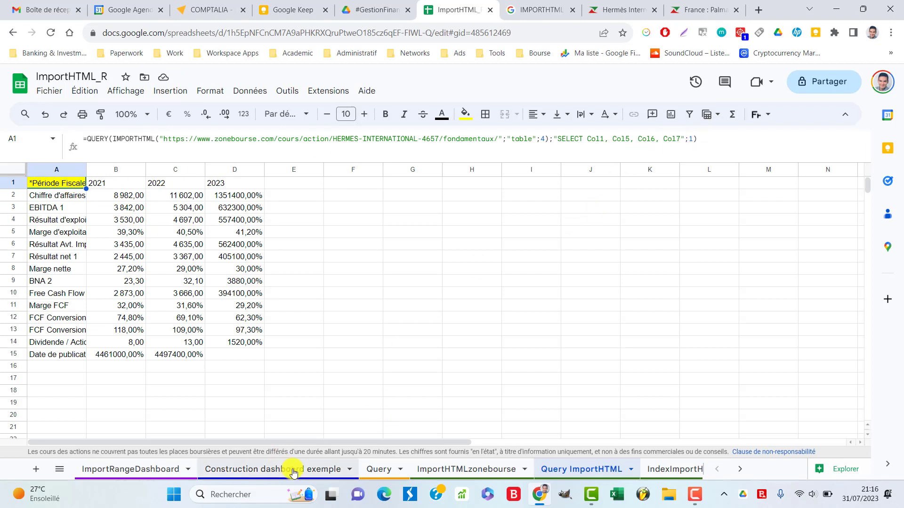
left_click(379, 470)
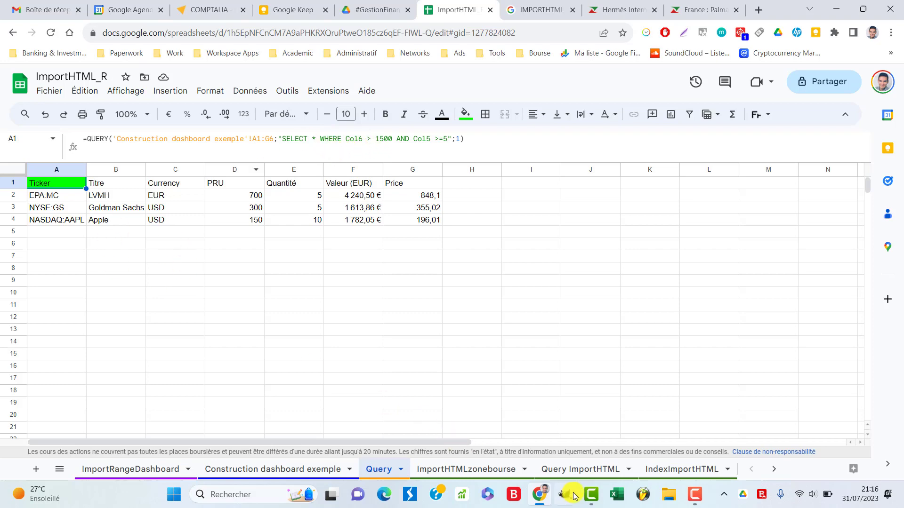
left_click(572, 469)
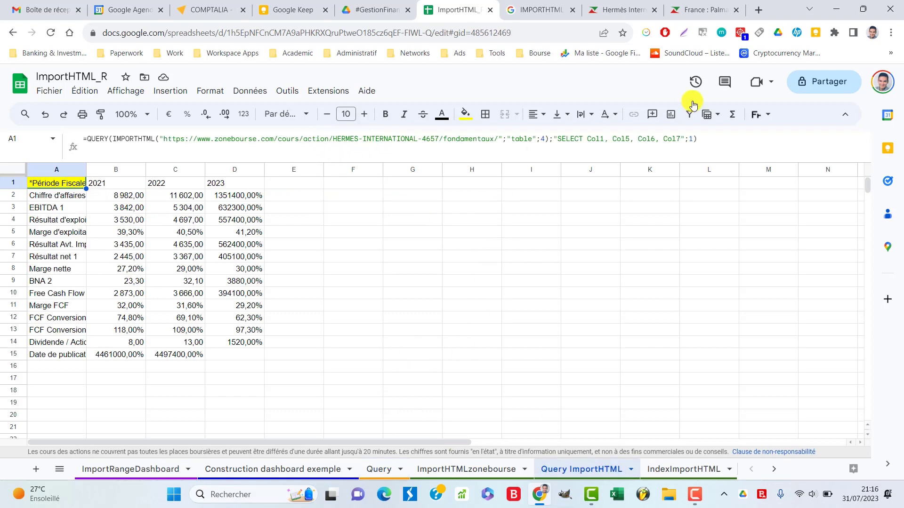
Paste in the query selecting only Col1, Col6 and Col7, dropping Col5
left_click(720, 139)
key("ctrl+a")
type("=QUERY(IMPORTHTML(\"https://www.zonebourse.com/cours/action/HERMES-INTERNATIONAL-4657/fondamentaux/\";\"table\";4);\"SELECT Col1, Col6, Col7\";1)")
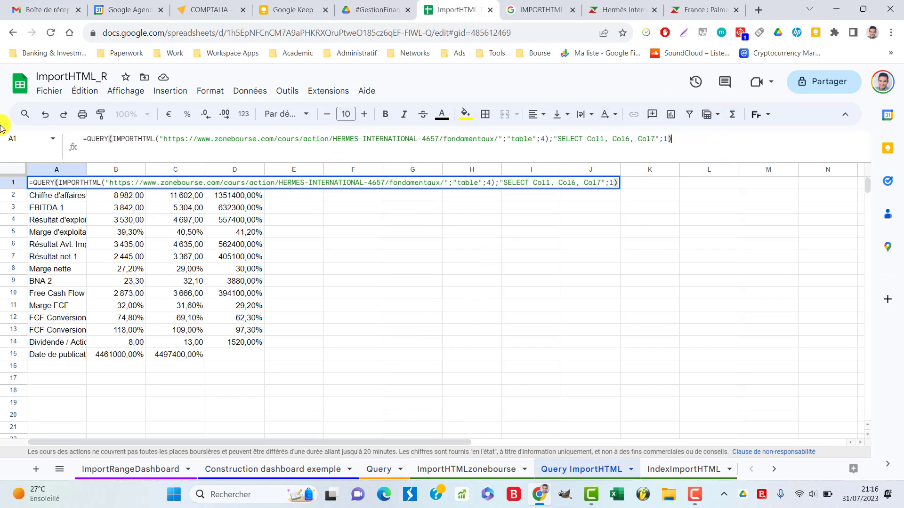
key("Return")
left_click(69, 188)
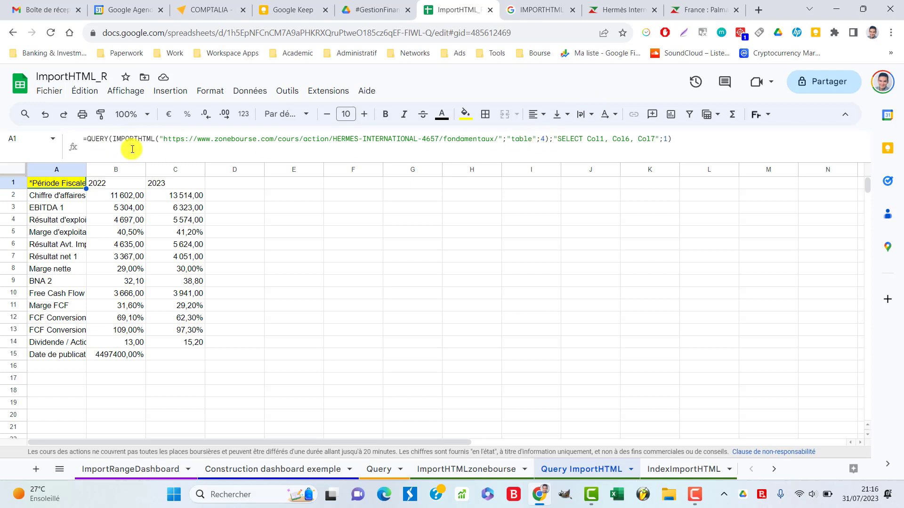
Change the IMPORTHTML table index from 4 to 3
left_click(546, 140)
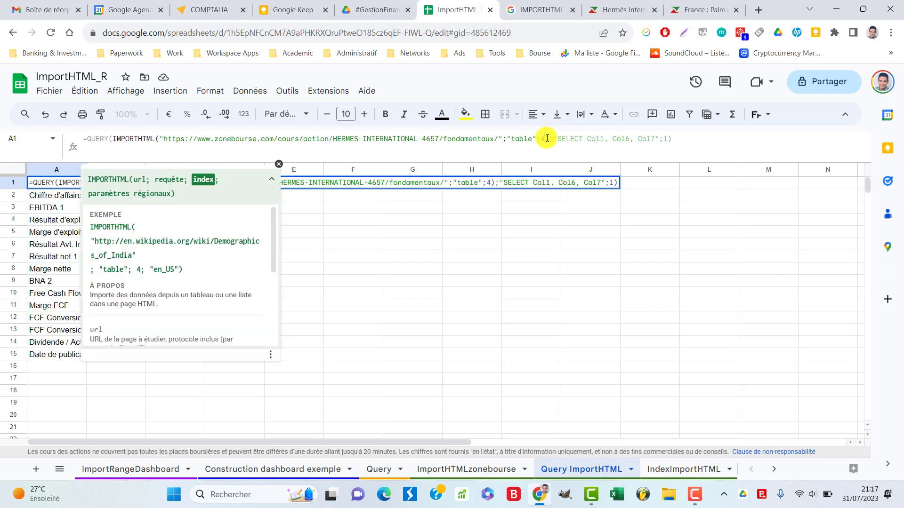
key("BackSpace")
type("3")
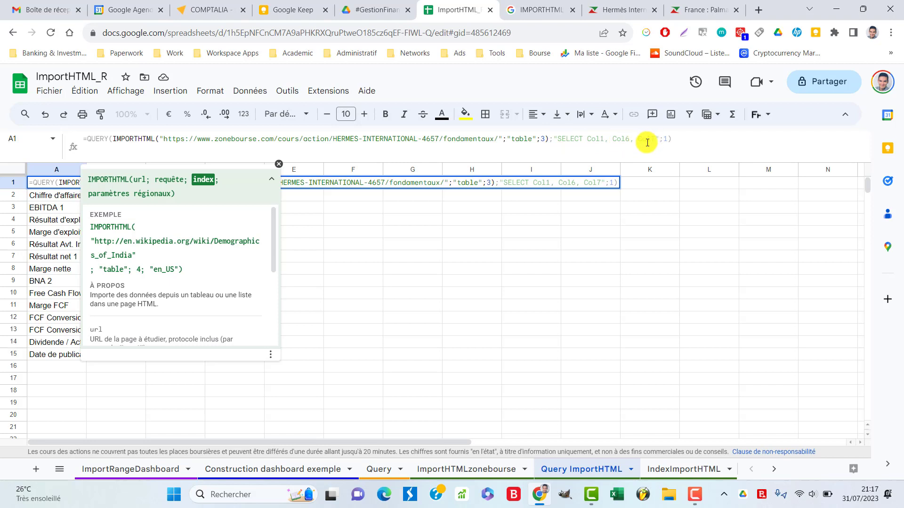
key("Return")
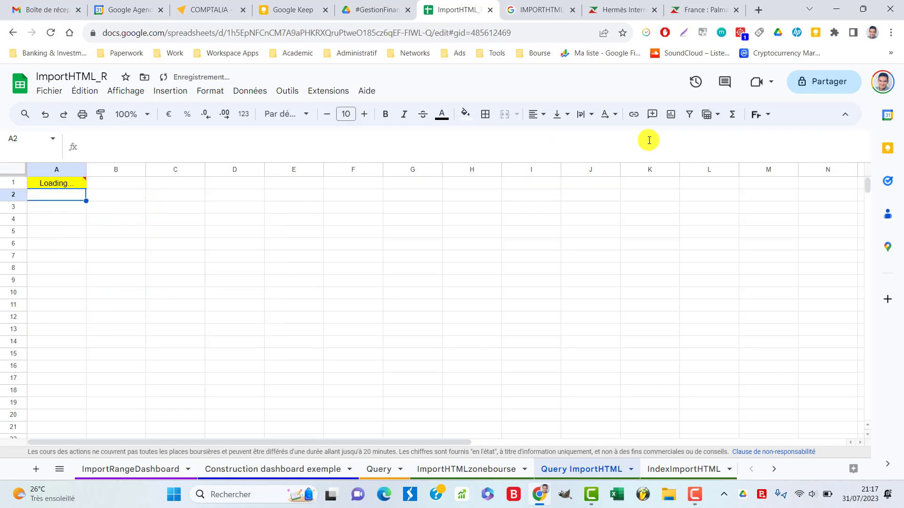
left_click(72, 184)
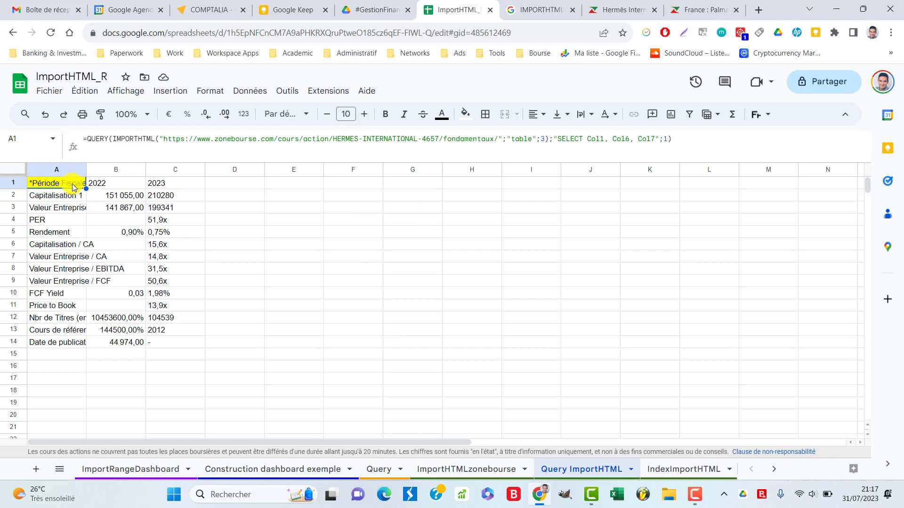
Set the IMPORTHTML table index to 1 to import the page's first table
left_click(545, 136)
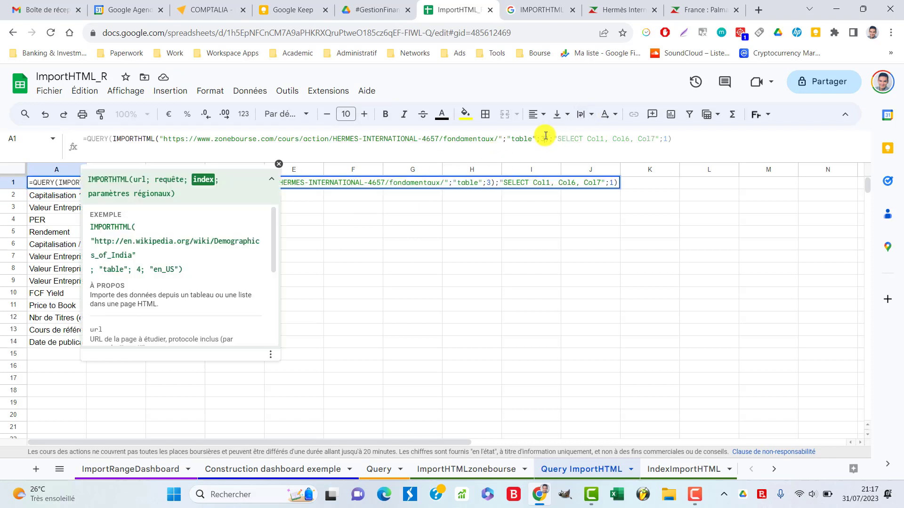
key("BackSpace")
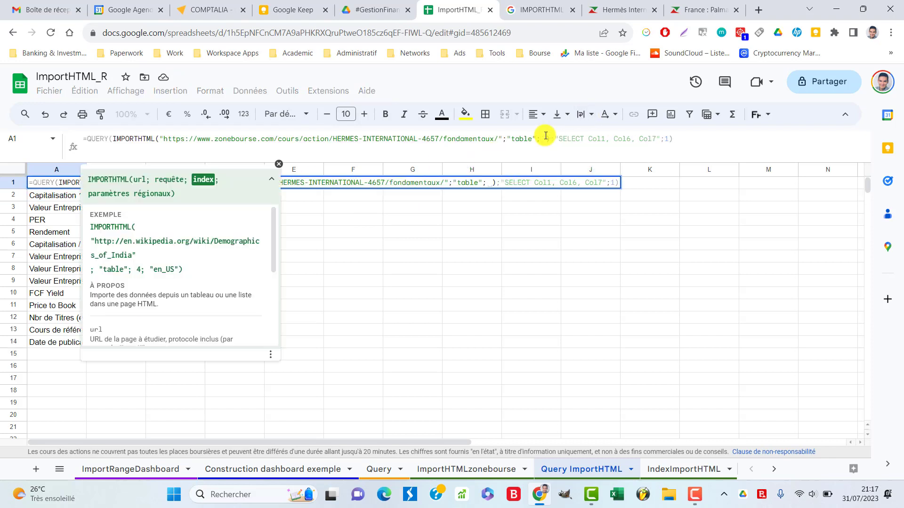
left_click(542, 353)
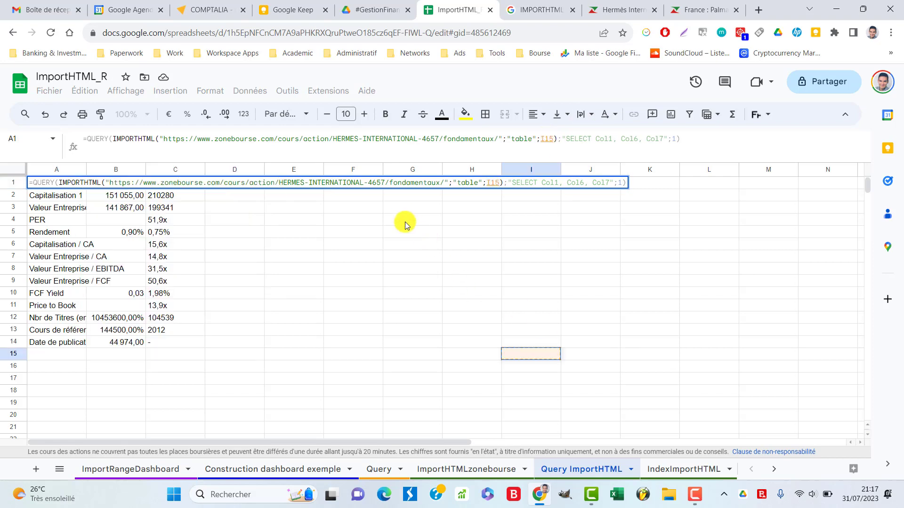
key("Return")
left_click(45, 114)
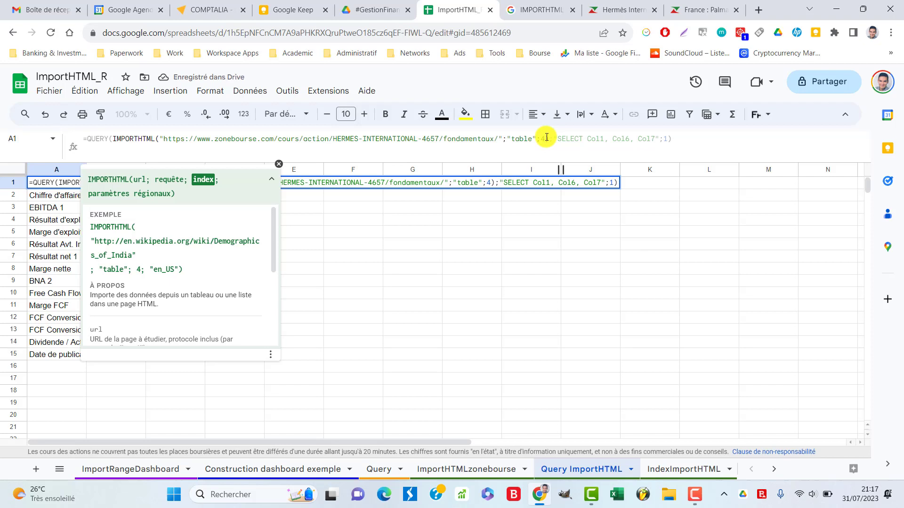
type("1")
key("Return")
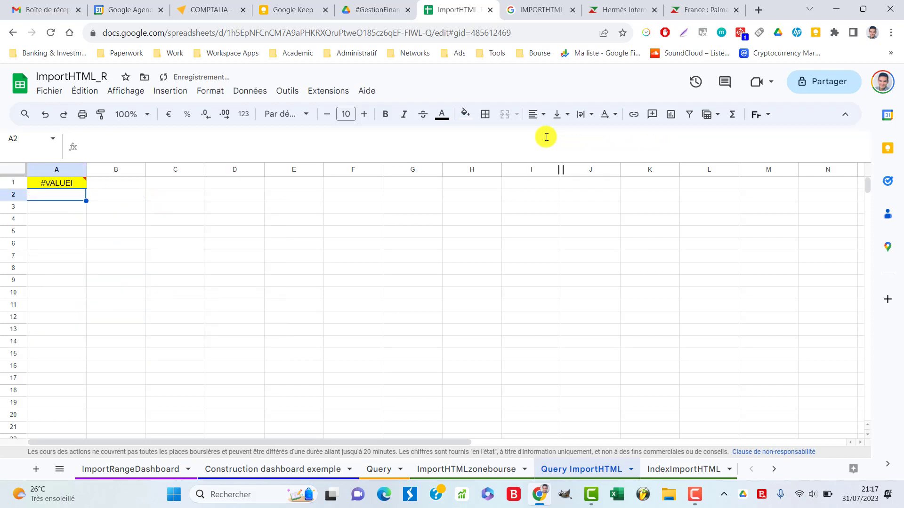
Delete the "SELECT Col1, Col6, Col7";1 arguments from the QUERY
key("Up")
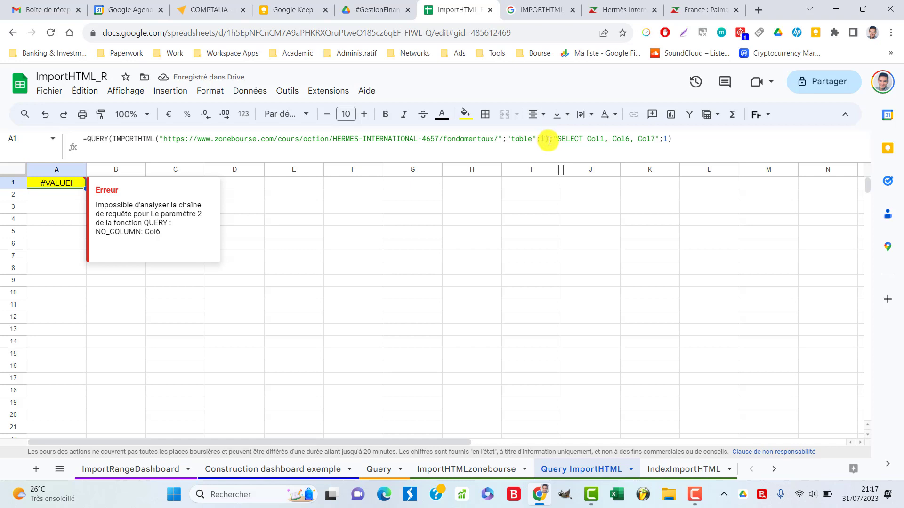
left_click_drag(549, 139, 669, 140)
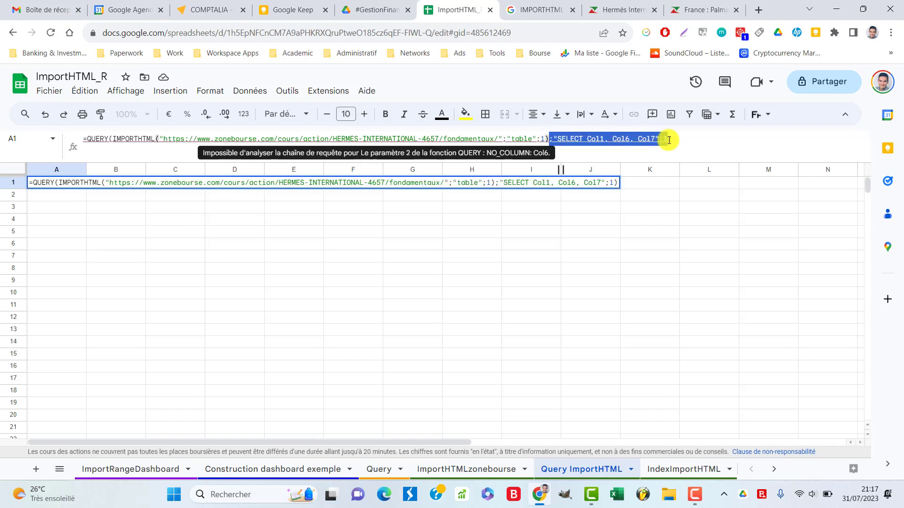
key("BackSpace")
Apply the query-less formula, then paste in the Col1, Col6, Col7 query version
key("Return")
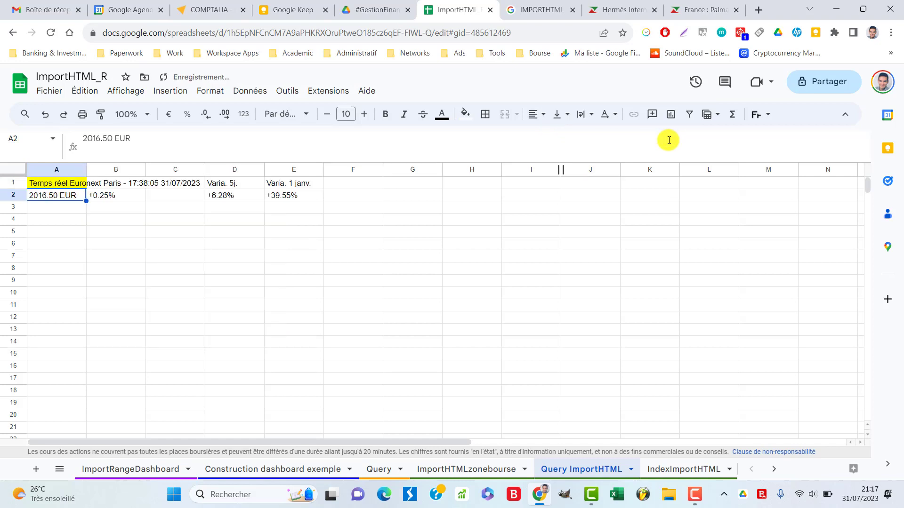
key("Up")
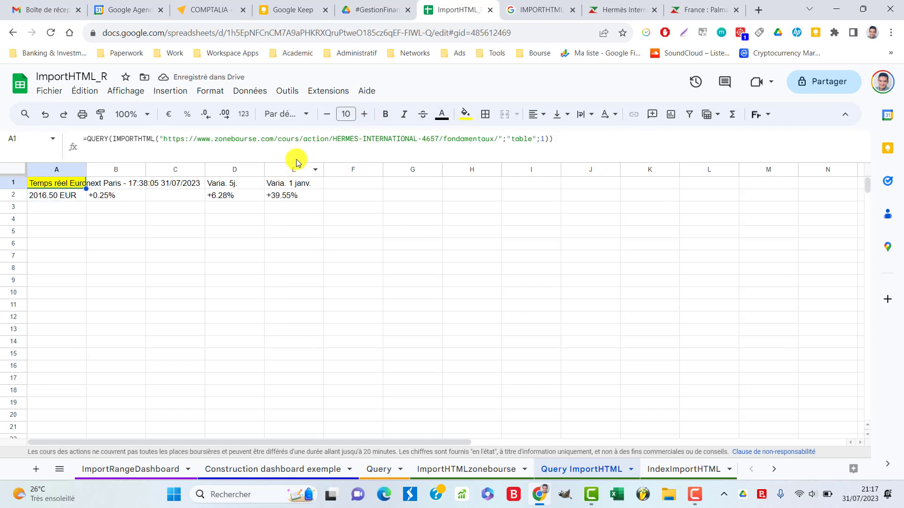
left_click(549, 139)
key("ctrl+a")
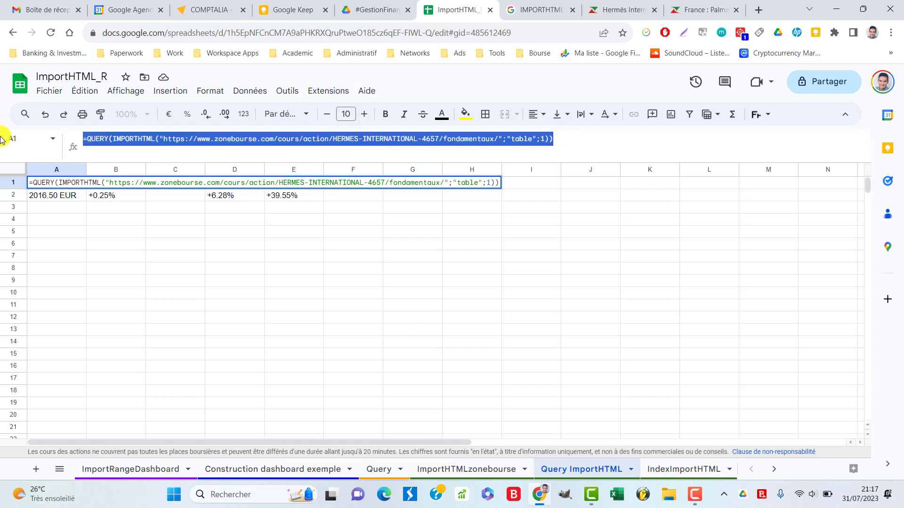
type("=QUERY(IMPORTHTML(\"https://www.zonebourse.com/cours/action/HERMES-INTERNATIONAL-4657/fondamentaux/\";\"table\";4);\"SELECT Col1, Col6, Col7\";1)")
Test the pasted query on table 1 selecting only Col1 and Col5
double_click(545, 138)
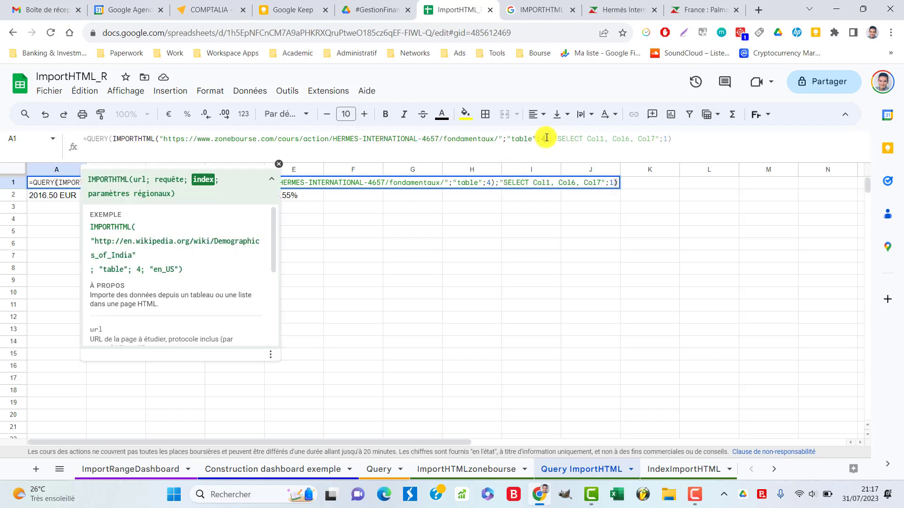
type("1")
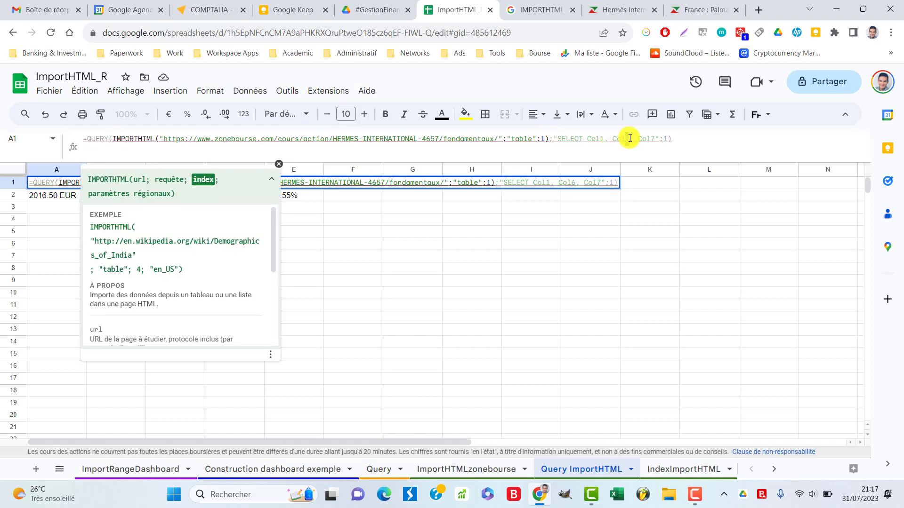
left_click(627, 139)
key("BackSpace")
type("5")
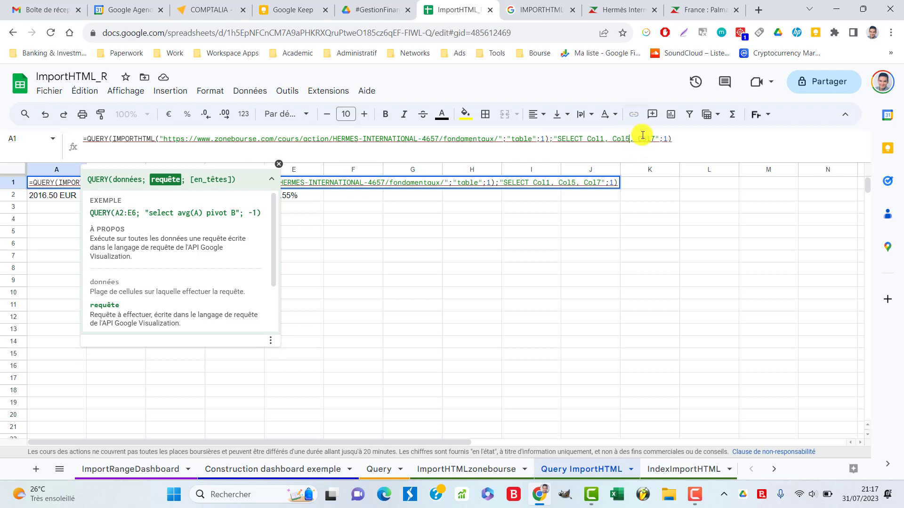
left_click_drag(639, 139, 661, 139)
key("BackSpace")
key("BackSpace")
key("BackSpace")
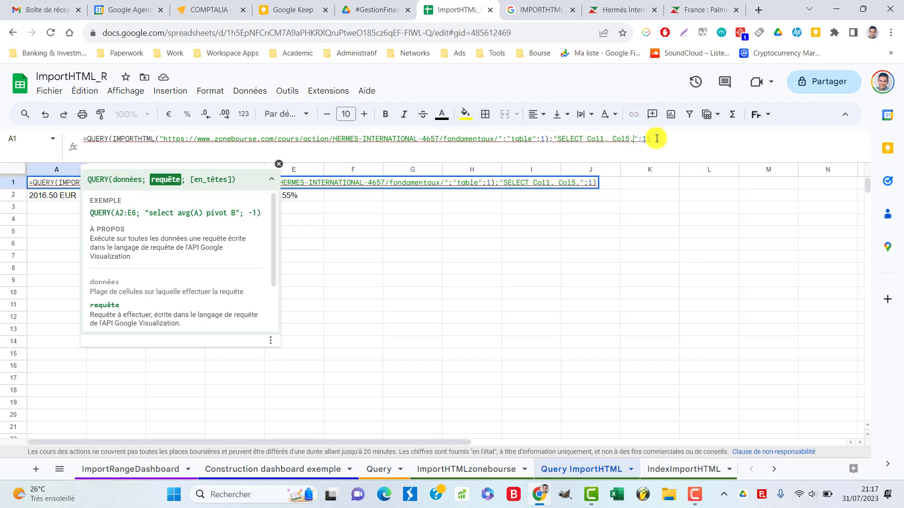
key("Return")
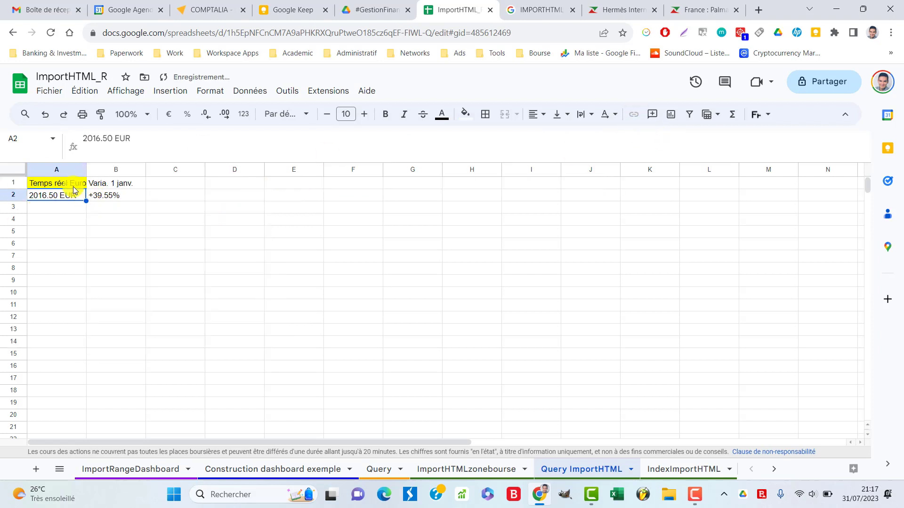
Restore the table 4 query with SELECT Col1, Col6, Col7 for 2022 and 2023
left_click(71, 184)
left_click(677, 144)
key("ctrl+a")
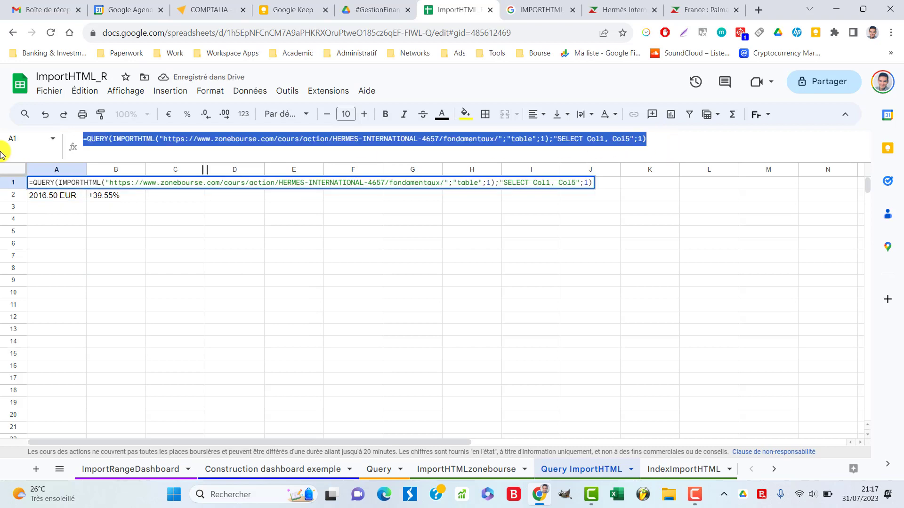
type("=QUERY(IMPORTHTML(\"https://www.zonebourse.com/cours/action/HERMES-INTERNATIONAL-4657/fondamentaux/\";\"table\";4);\"SELECT Col1, Col6, Col7\";1)")
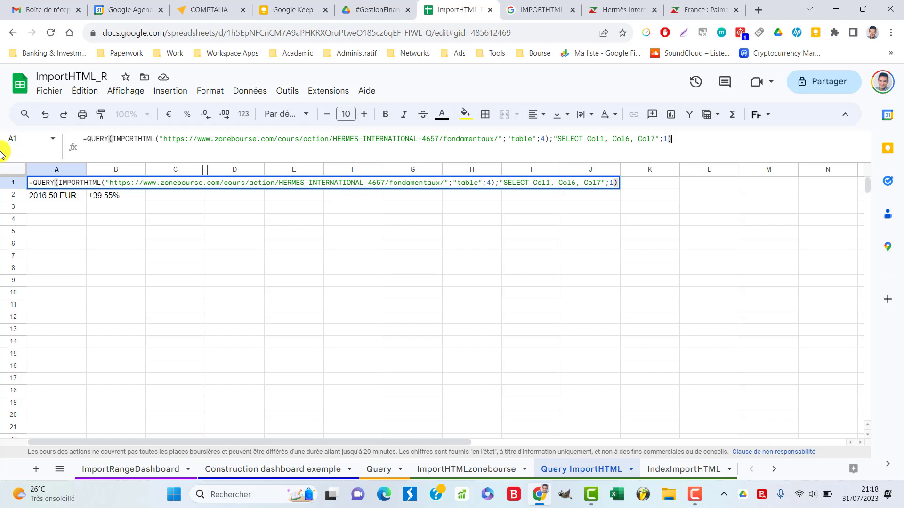
key("Return")
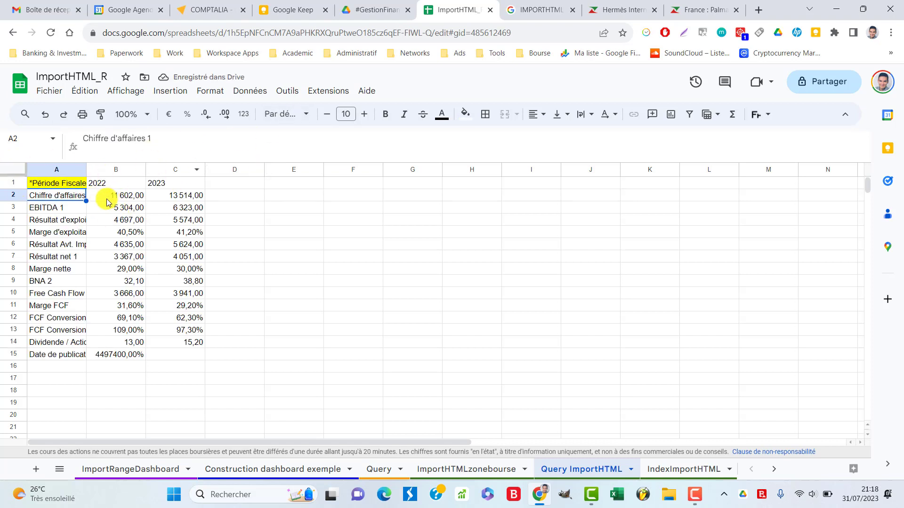
left_click(485, 469)
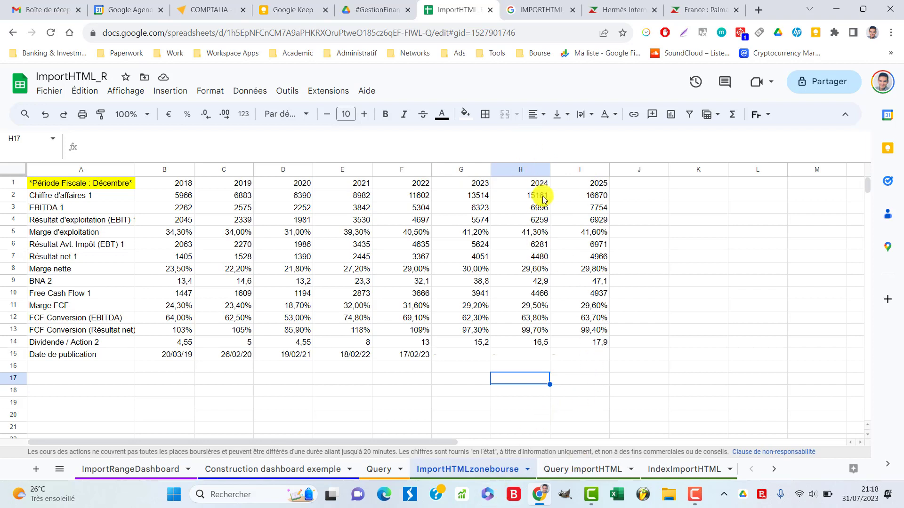
left_click(584, 469)
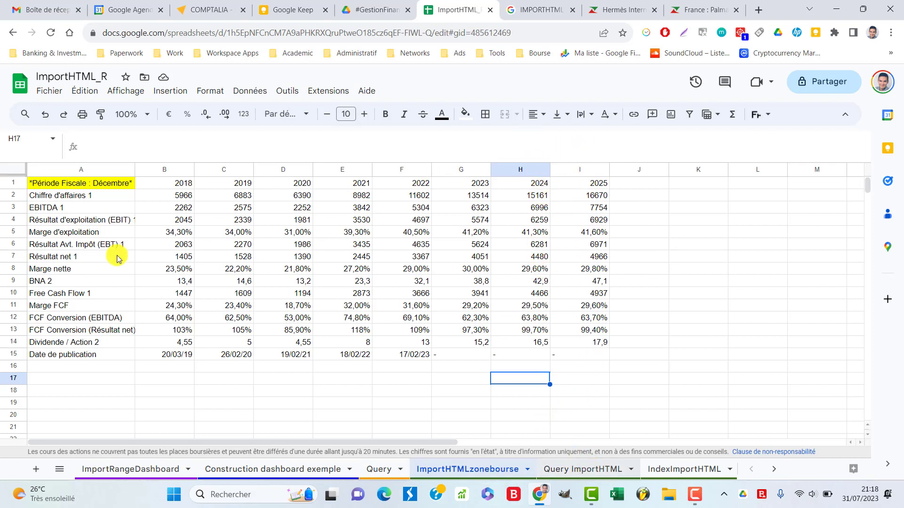
left_click(38, 182)
left_click(657, 139)
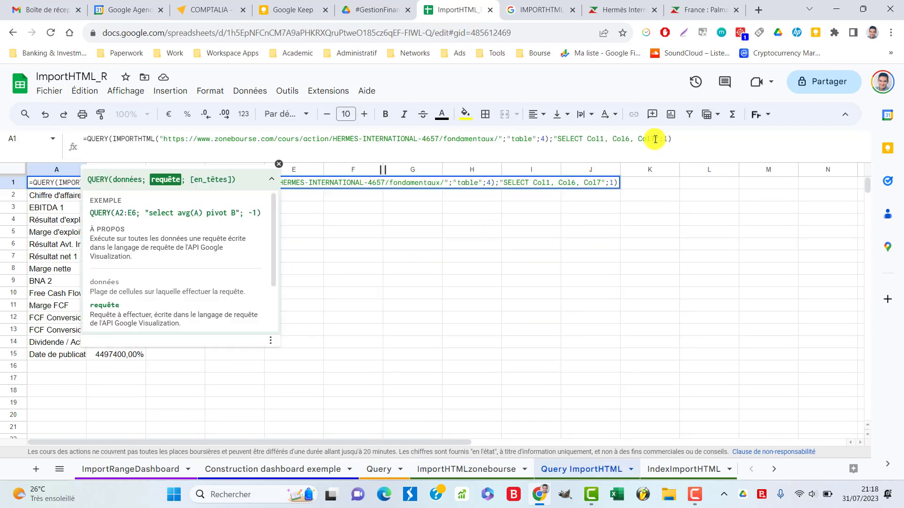
type(", Col")
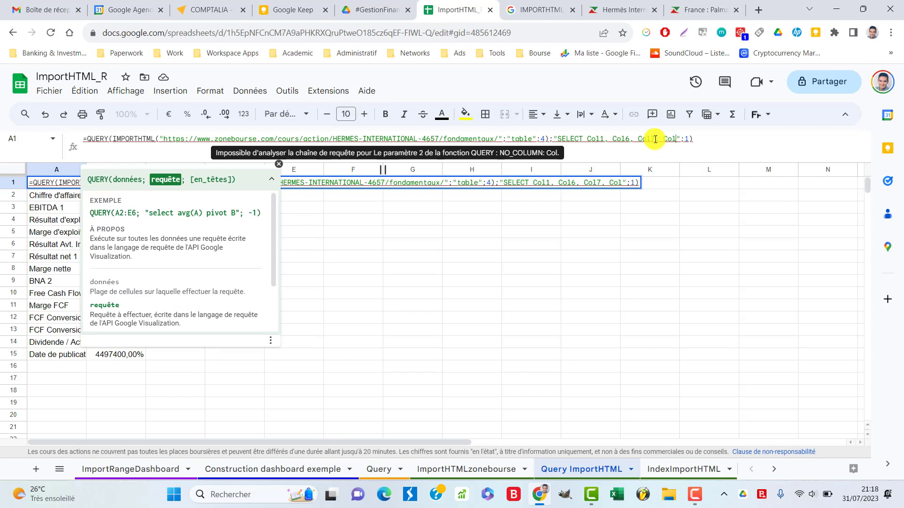
type("8")
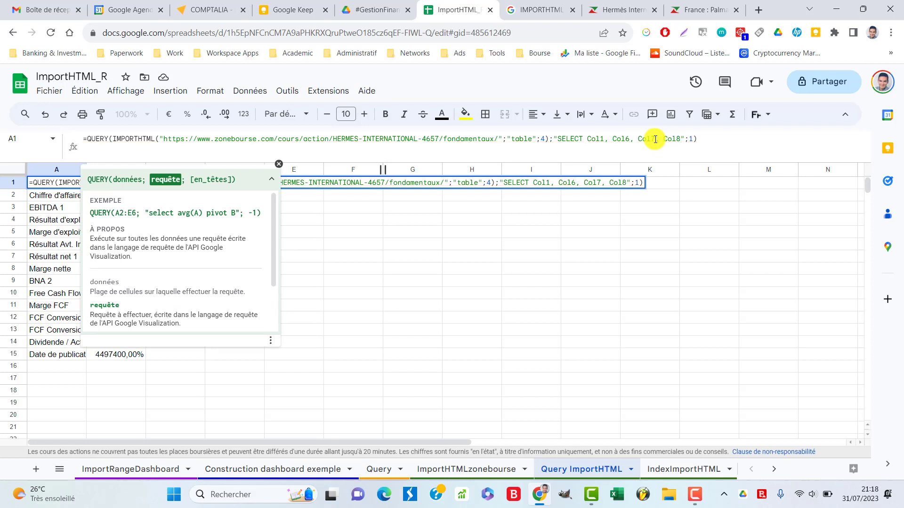
key("Return")
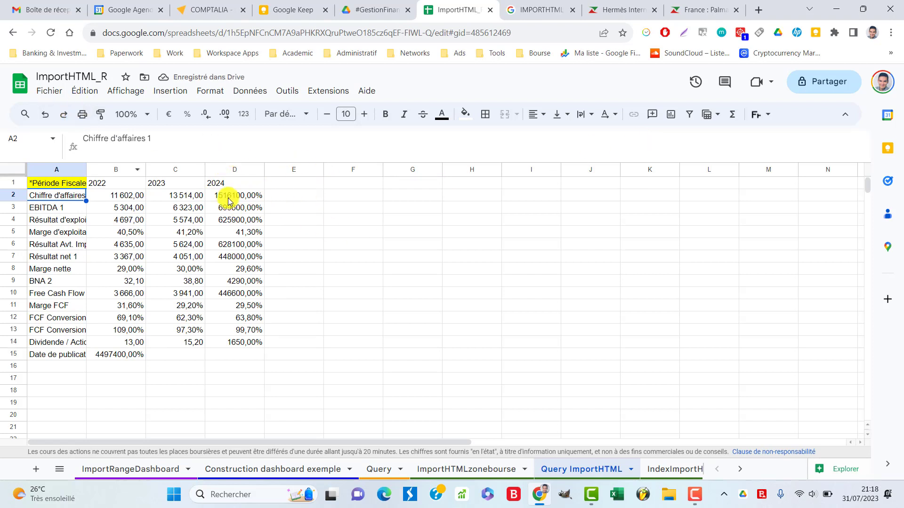
left_click(186, 196)
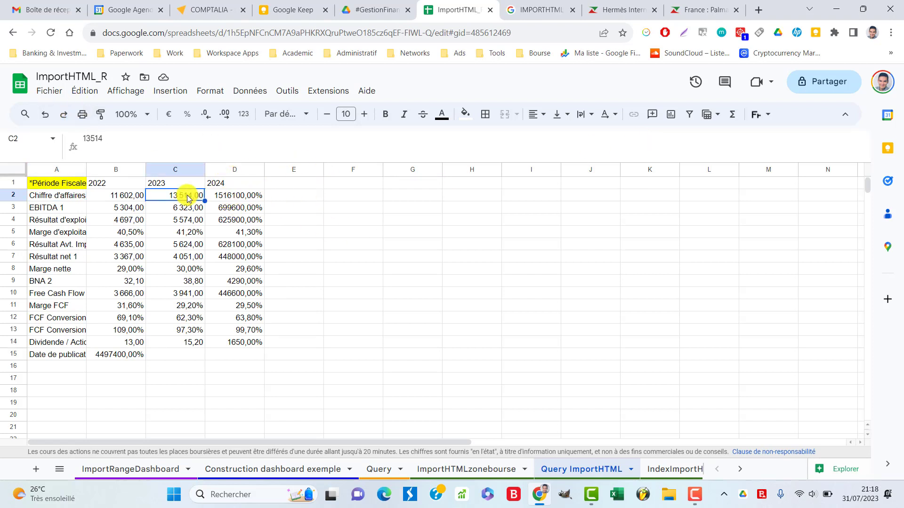
left_click(47, 116)
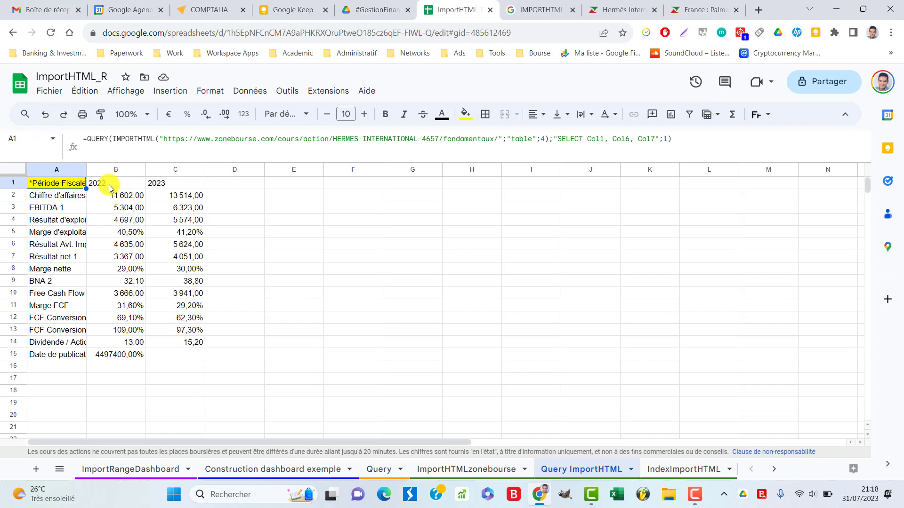
mouse_move(106, 187)
left_mouse_down()
mouse_move(170, 189)
mouse_move(183, 219)
left_mouse_up()
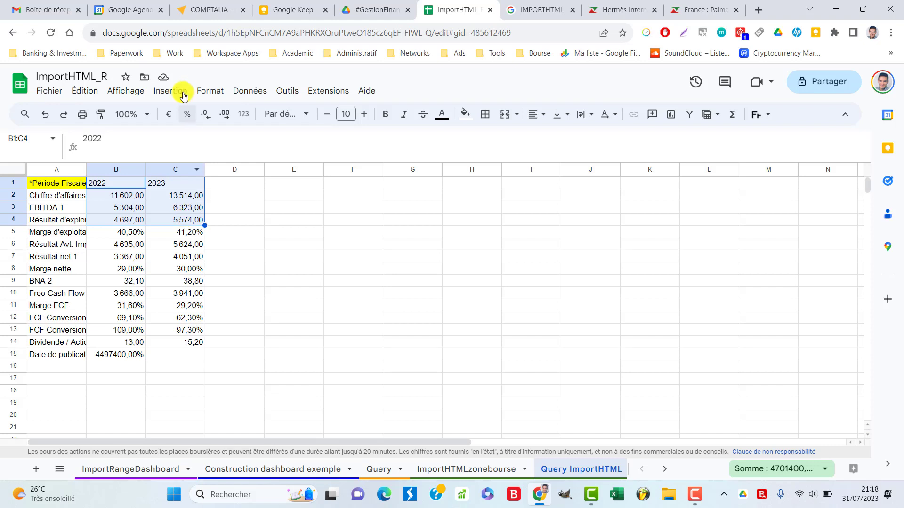
left_click(849, 472)
scroll(803, 273, "down", 3)
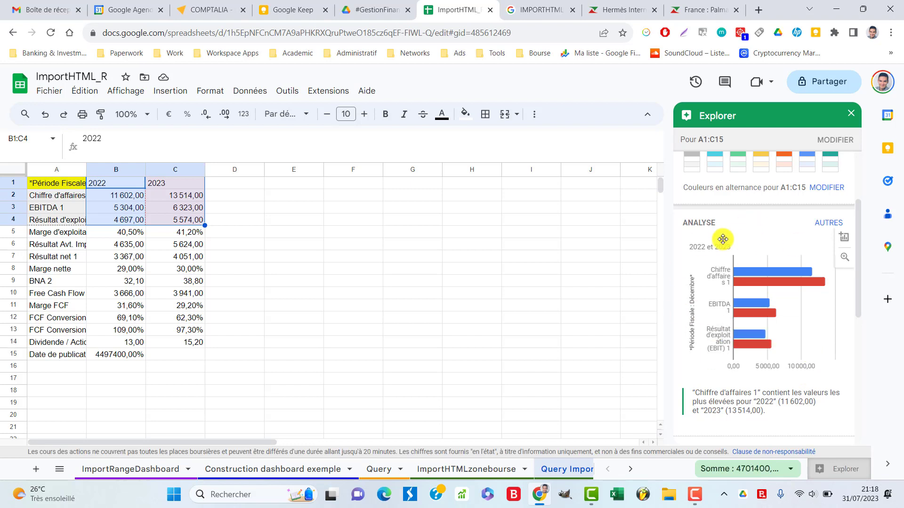
left_click(850, 114)
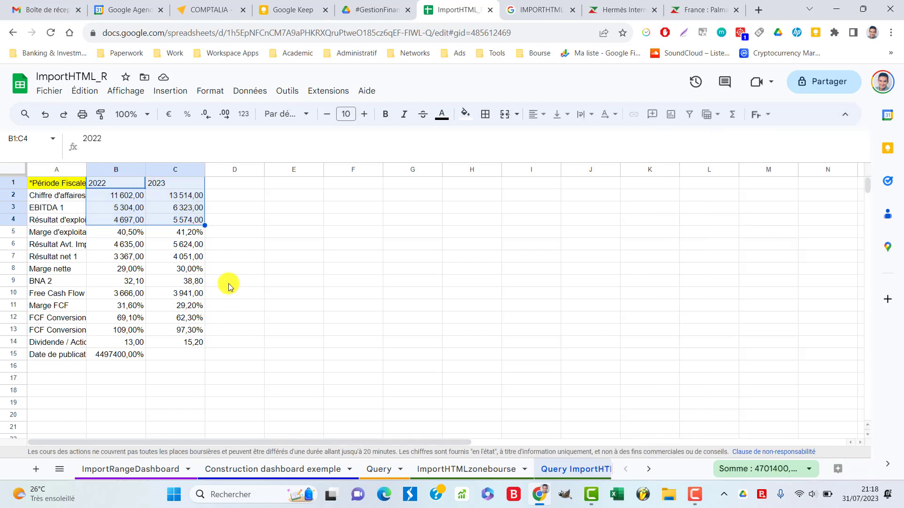
left_click(243, 270)
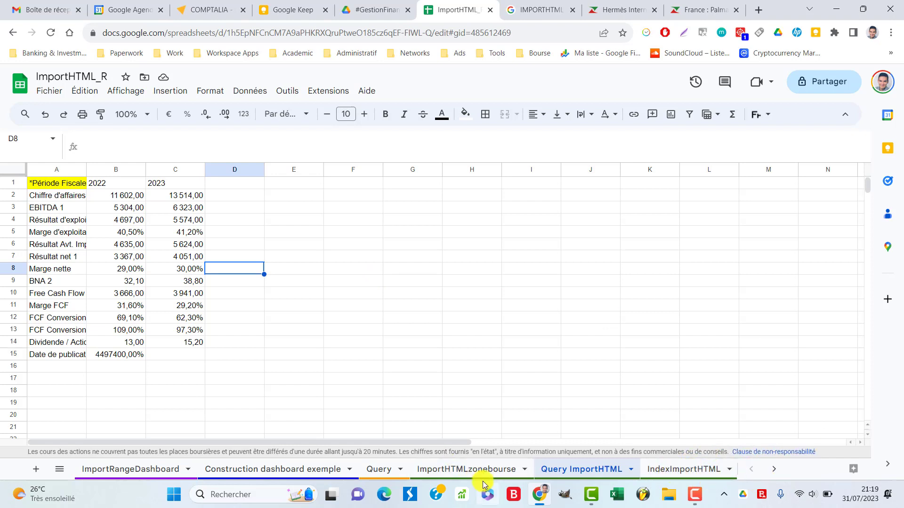
Open the ImportHTMLzonebourse sheet, compare it with the Zonebourse Hermès page, and scroll the sheet tabs
left_click(466, 470)
mouse_move(57, 170)
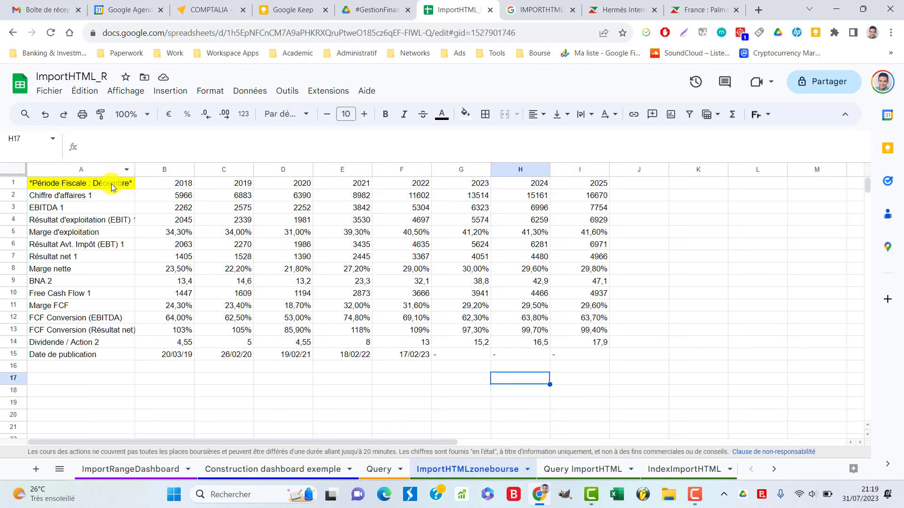
left_click(111, 187)
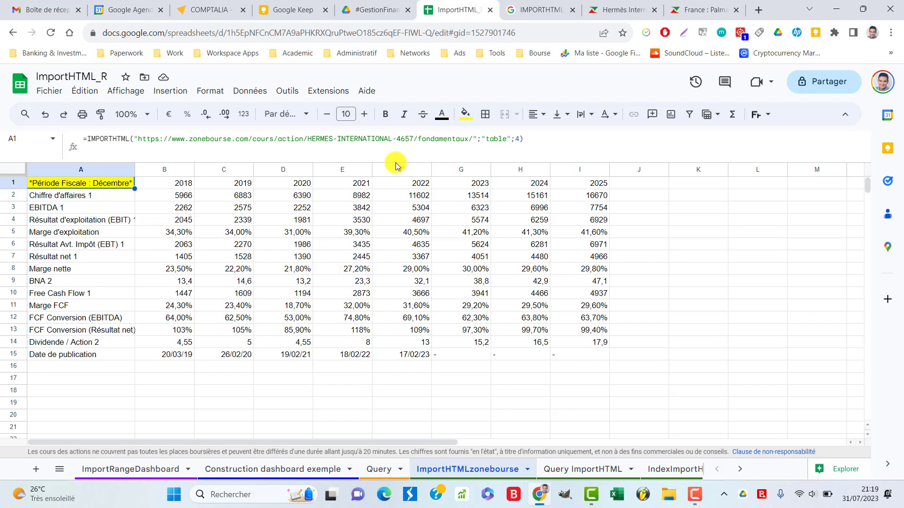
left_click(621, 9)
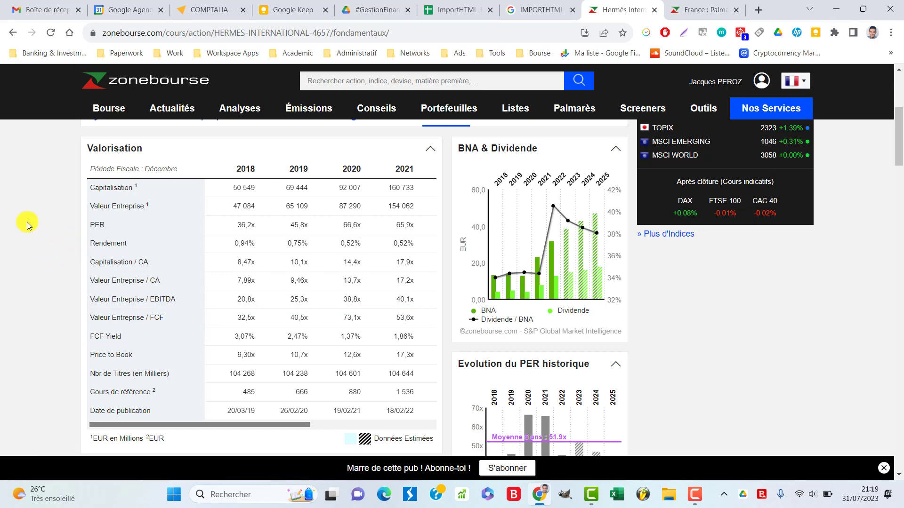
scroll(27, 222, "up", 5)
scroll(27, 222, "down", 5)
left_click(435, 5)
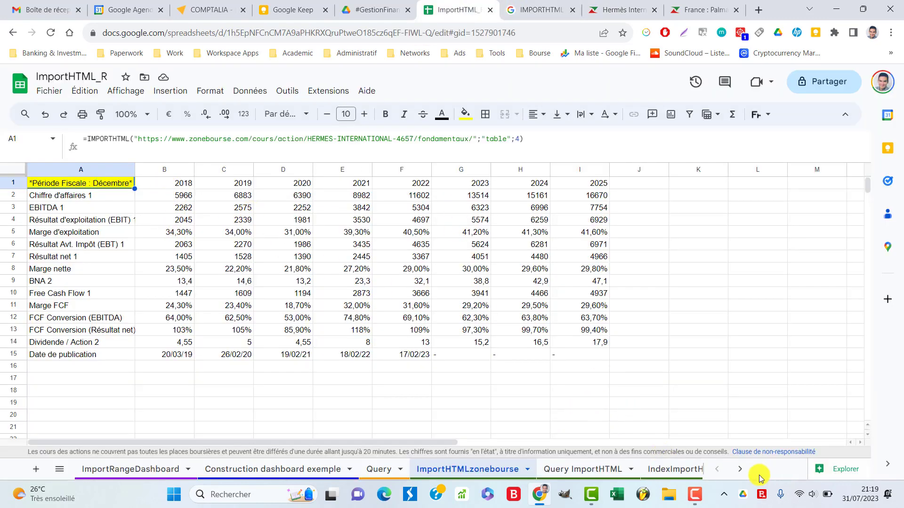
left_click(743, 473)
left_click(744, 474)
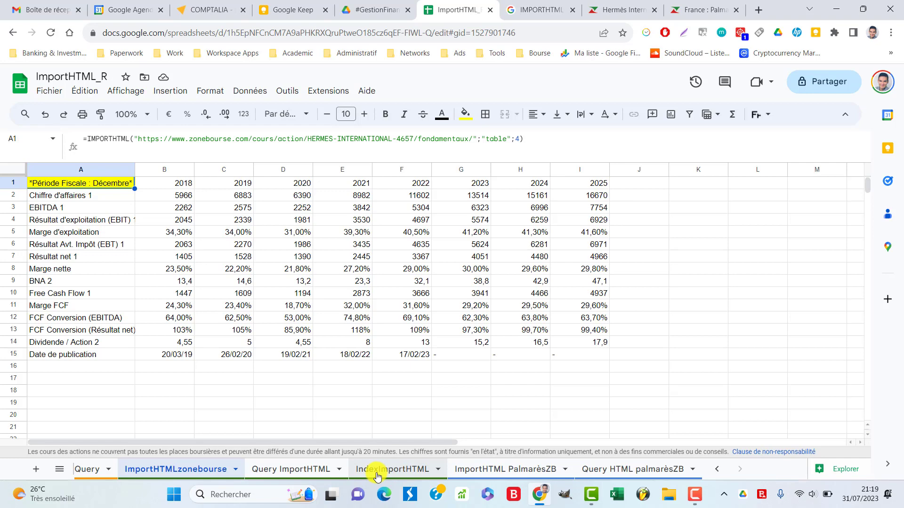
On IndexImportHTML, complete =INDEX(IMPORTHTML(url;"table";4);;7) to list the 2023 column
left_click(377, 471)
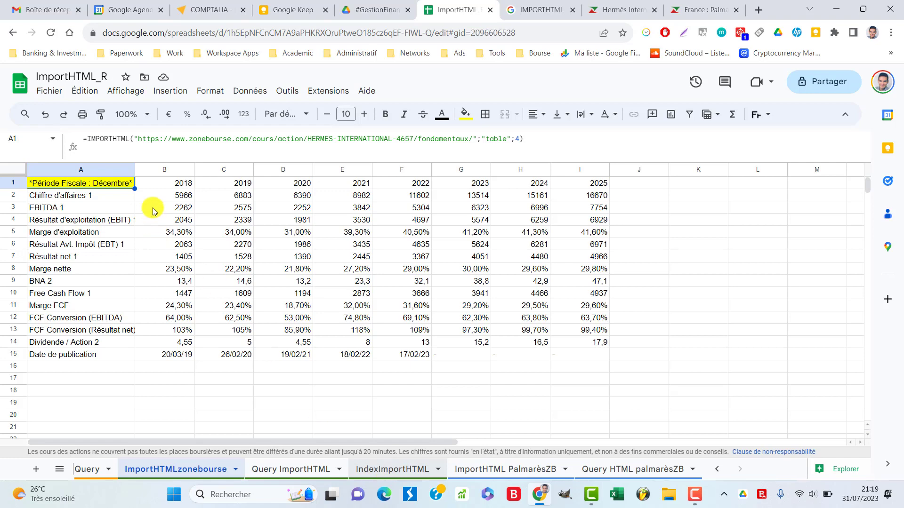
left_click(114, 139)
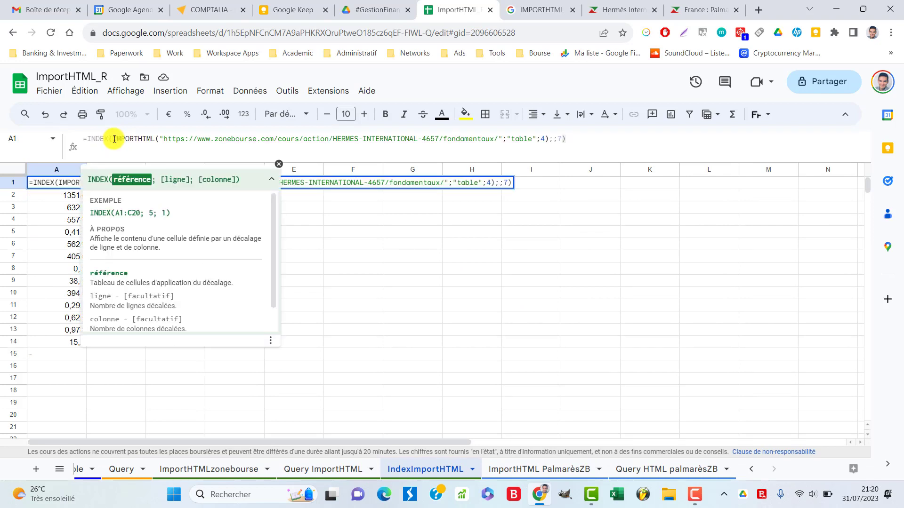
left_click_drag(114, 139, 547, 140)
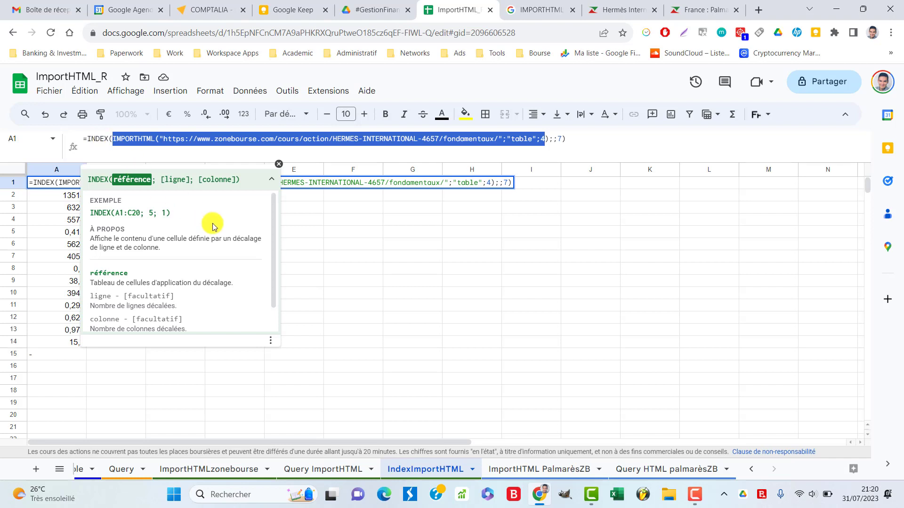
left_click(107, 139)
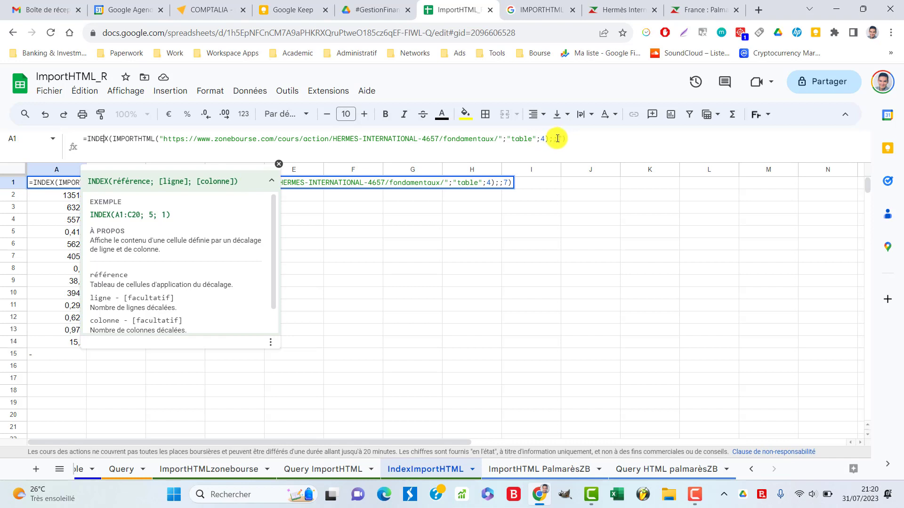
left_click(554, 139)
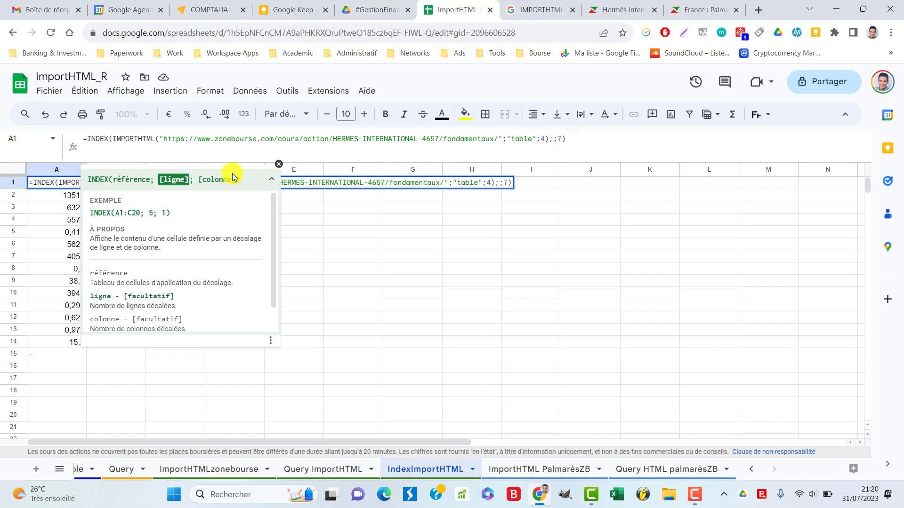
left_click(103, 138)
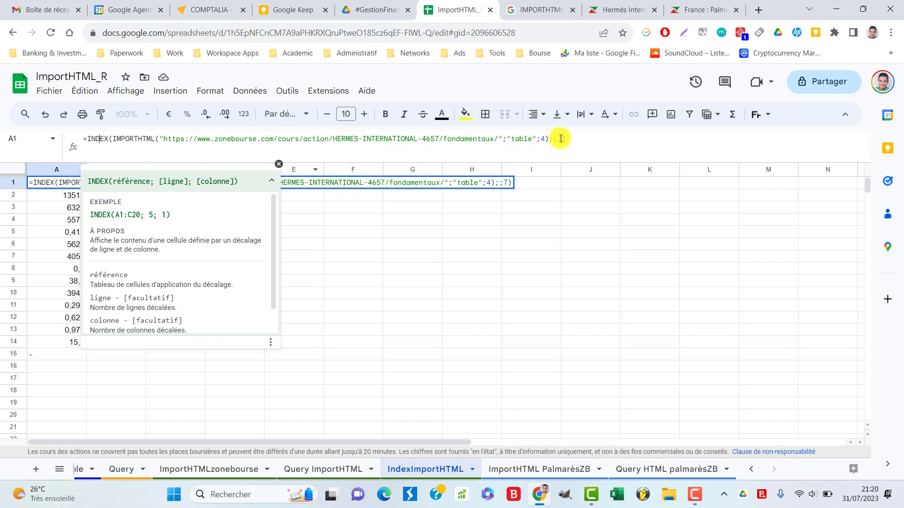
left_click(579, 136)
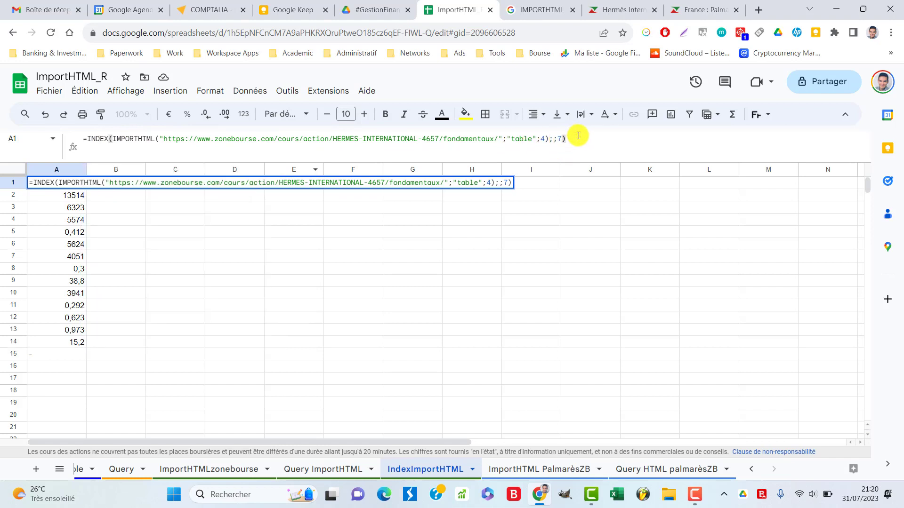
key("Return")
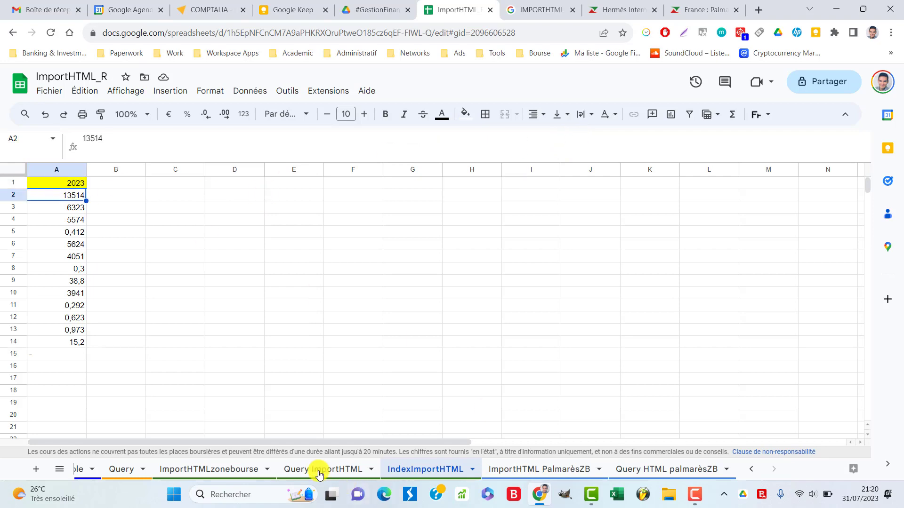
left_click(234, 474)
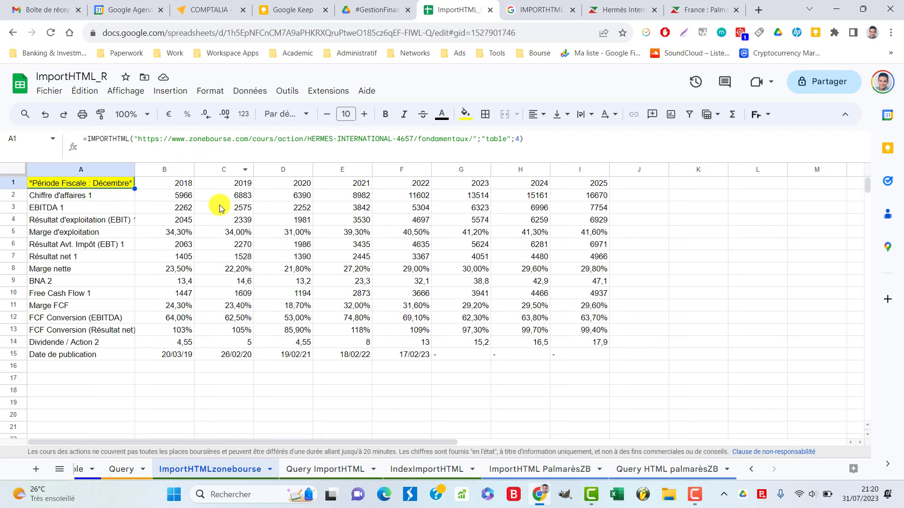
left_click(462, 170)
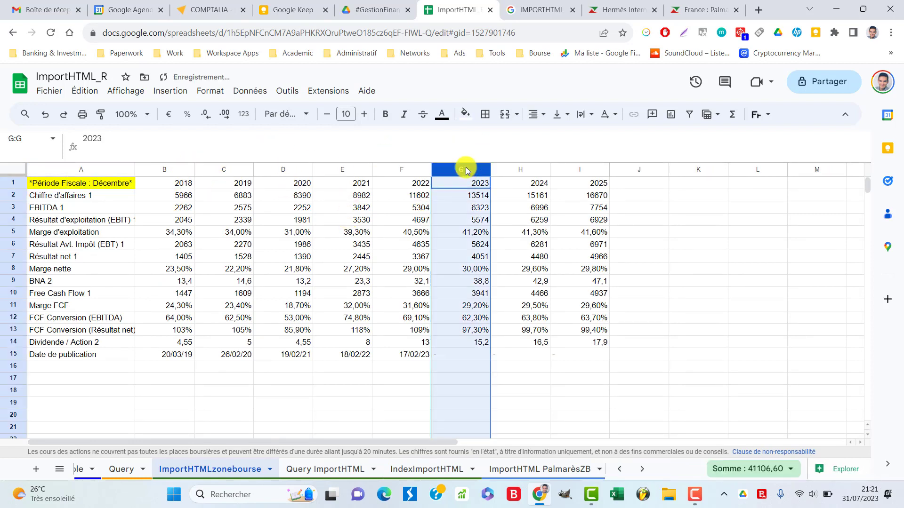
left_click(120, 184)
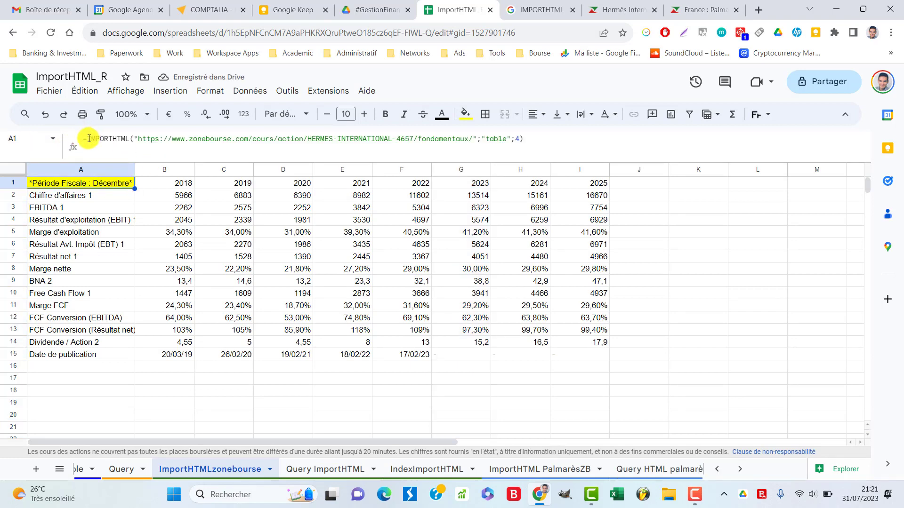
left_click_drag(88, 138, 539, 140)
left_click(539, 139)
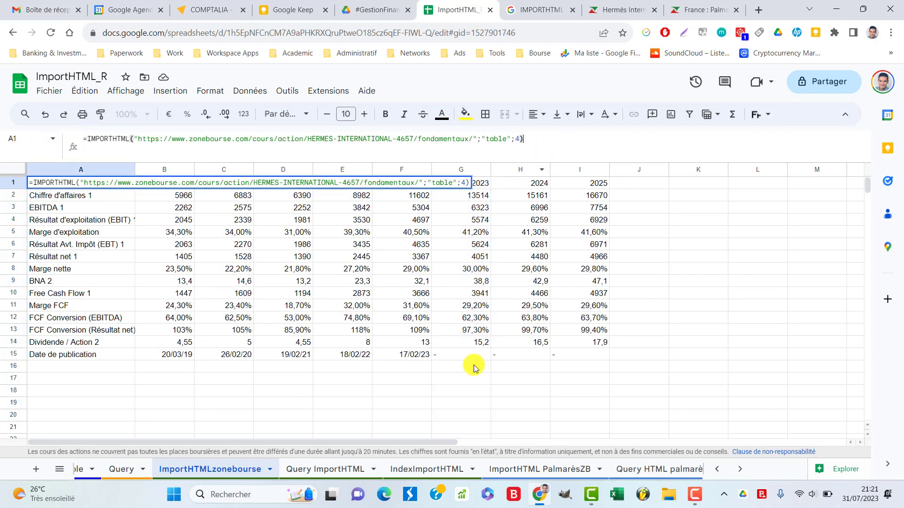
left_click(450, 469)
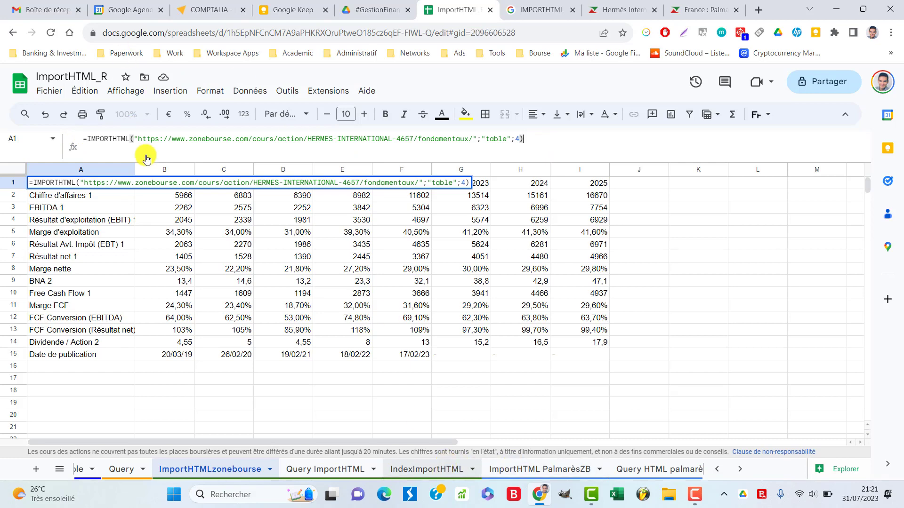
key("Up")
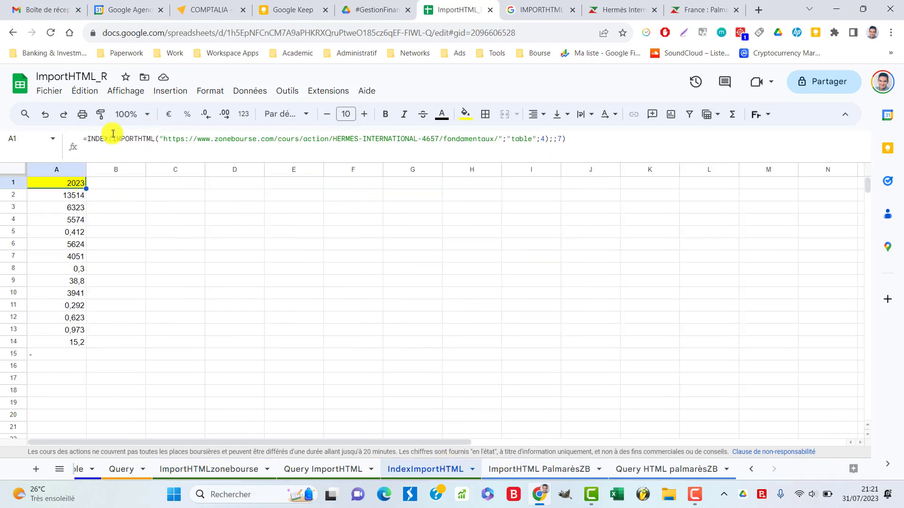
Try the INDEX formula with row 2 and column 7
left_click_drag(114, 138, 549, 142)
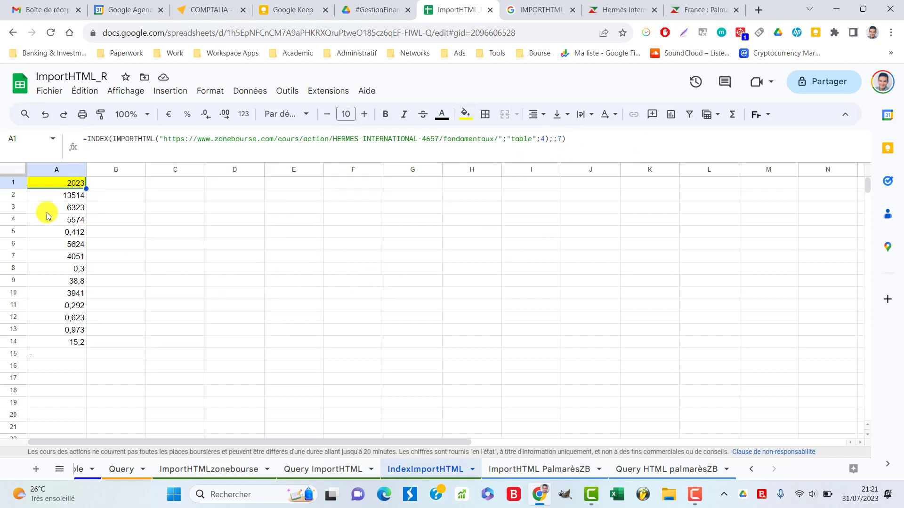
key("Escape")
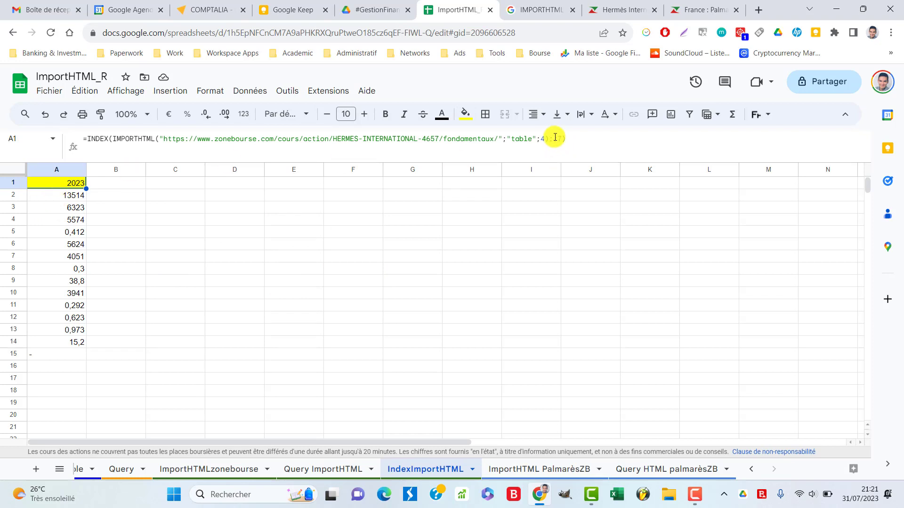
left_click(555, 137)
type("2;")
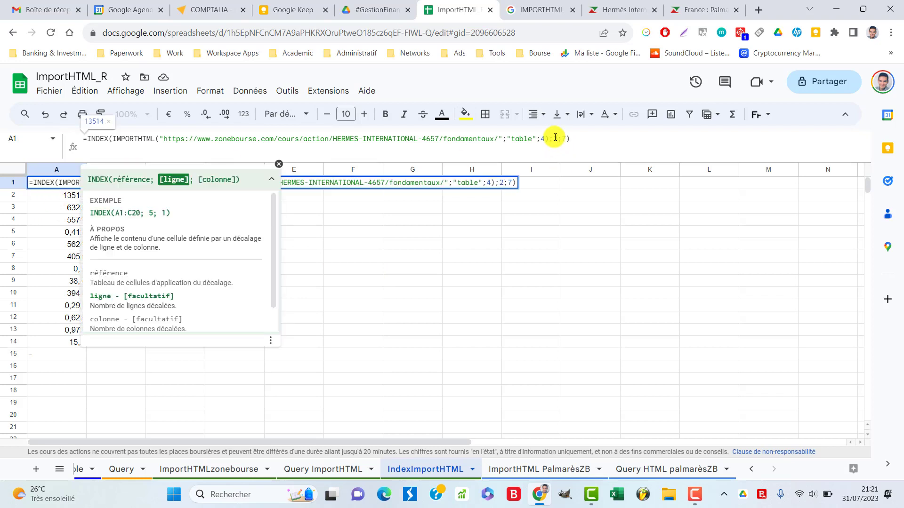
key("Return")
key("Up")
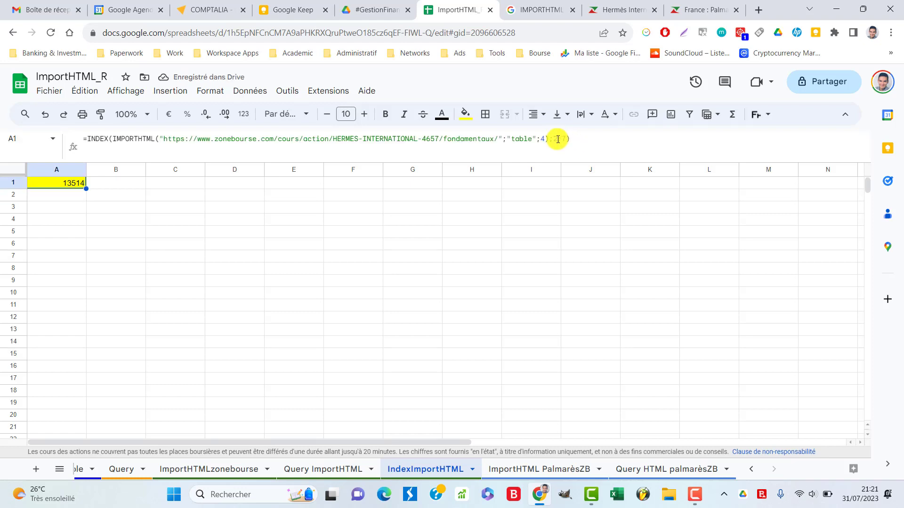
Clear the row argument and change the INDEX column from 7 to 8
double_click(557, 138)
key("BackSpace")
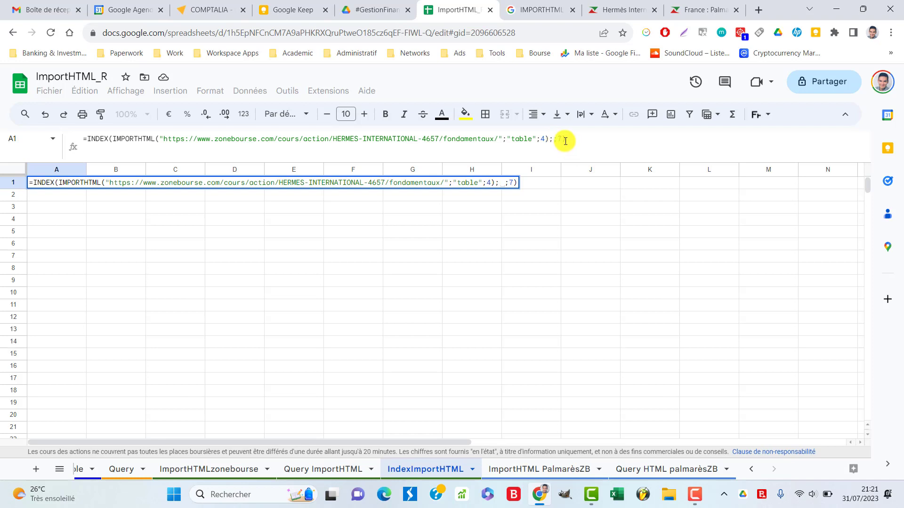
key("BackSpace")
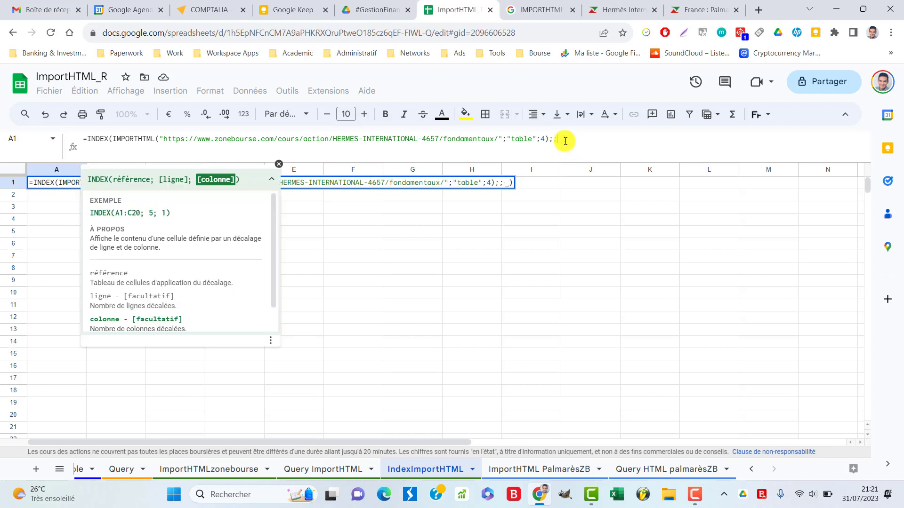
type("8")
key("Return")
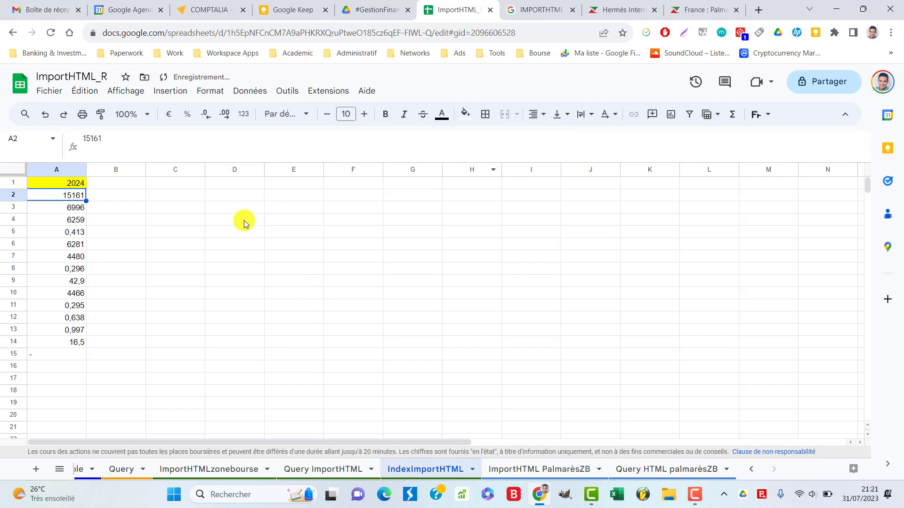
left_click(65, 181)
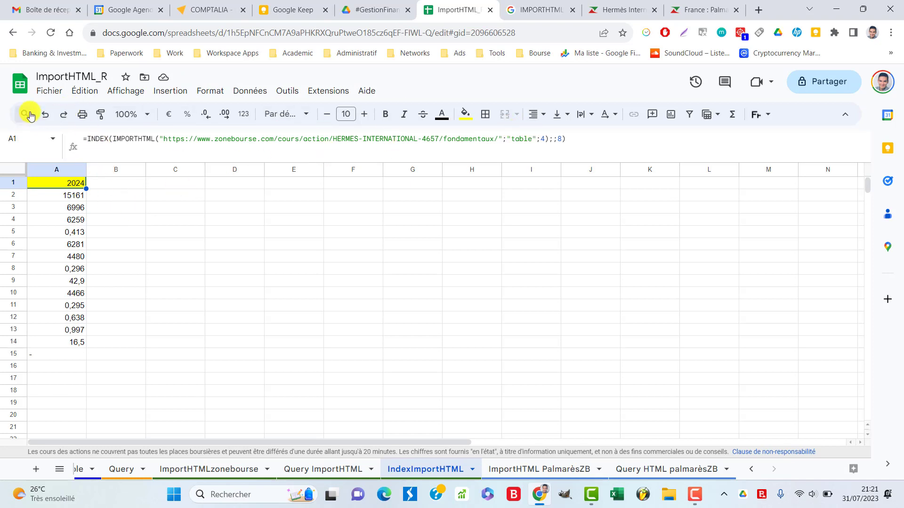
Undo twice to restore the INDEX formula's ;;7 2023 column
left_click(48, 118)
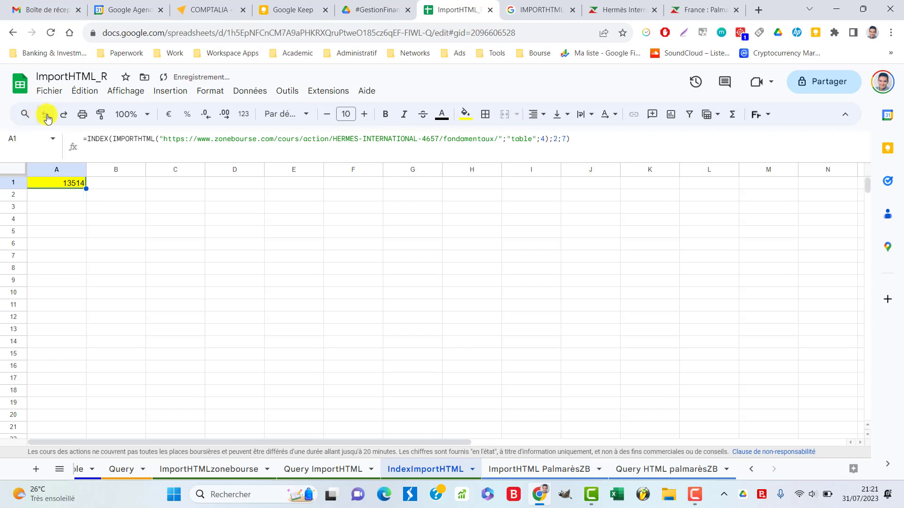
left_click(47, 119)
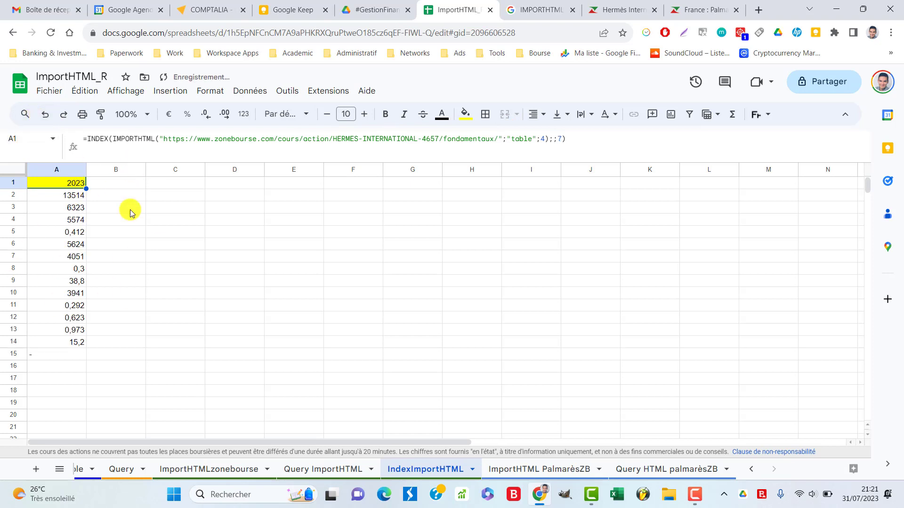
left_click(52, 197)
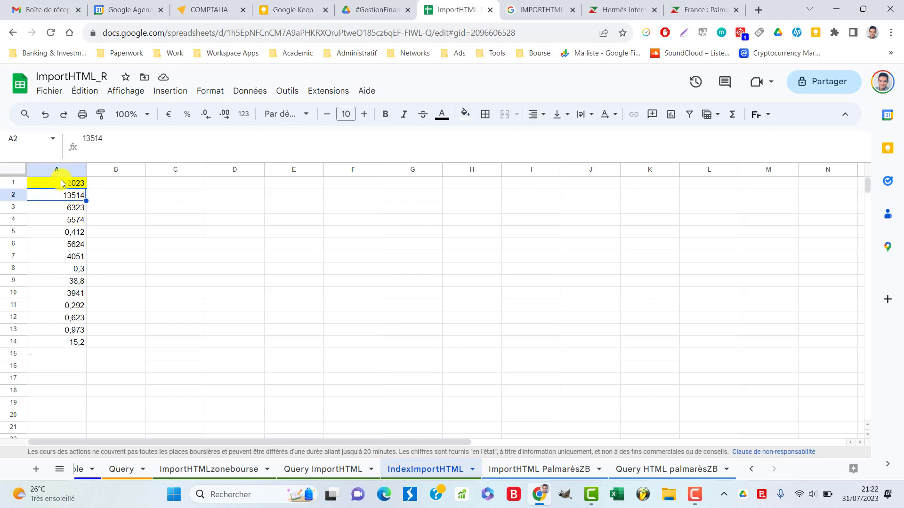
left_click(62, 183)
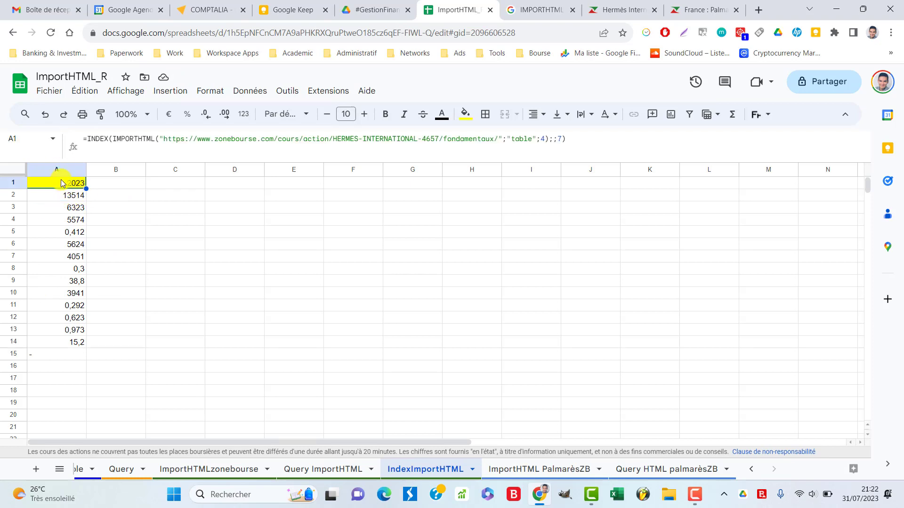
Set the INDEX column argument to 1 so only the row labels appear
left_click(562, 137)
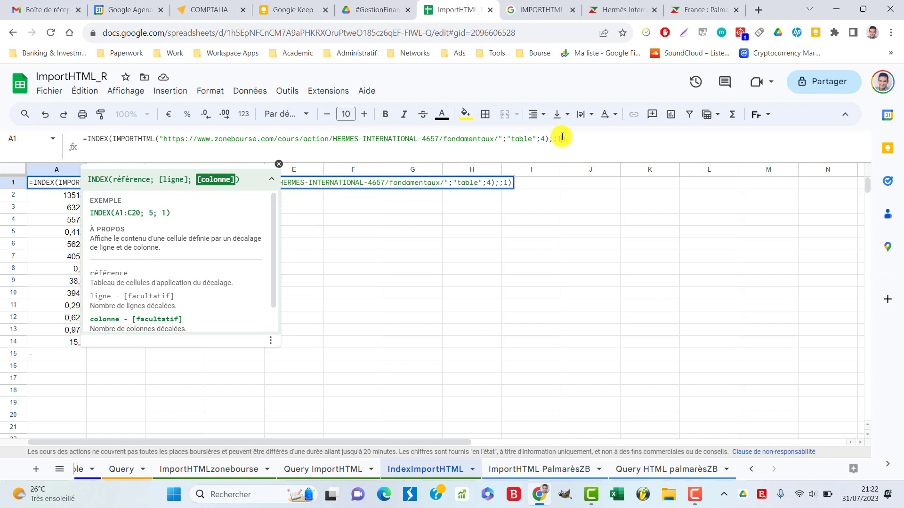
key("Return")
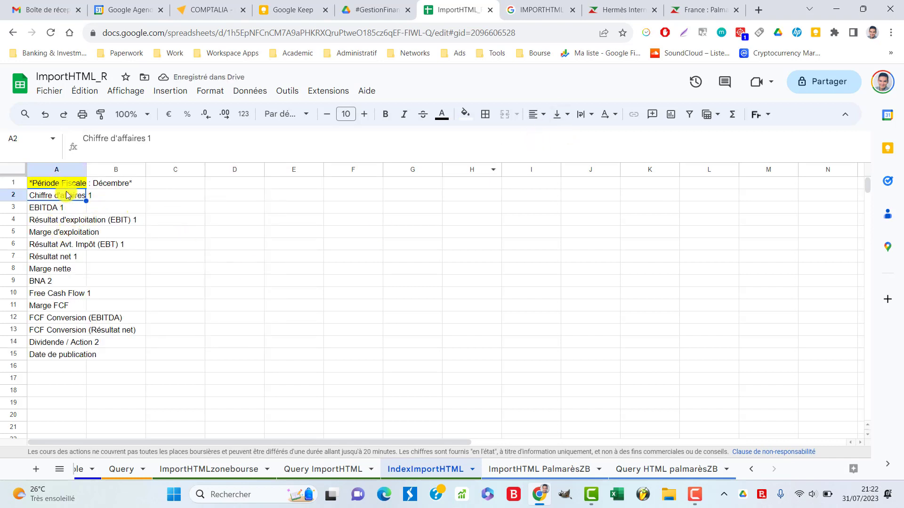
left_click(66, 185)
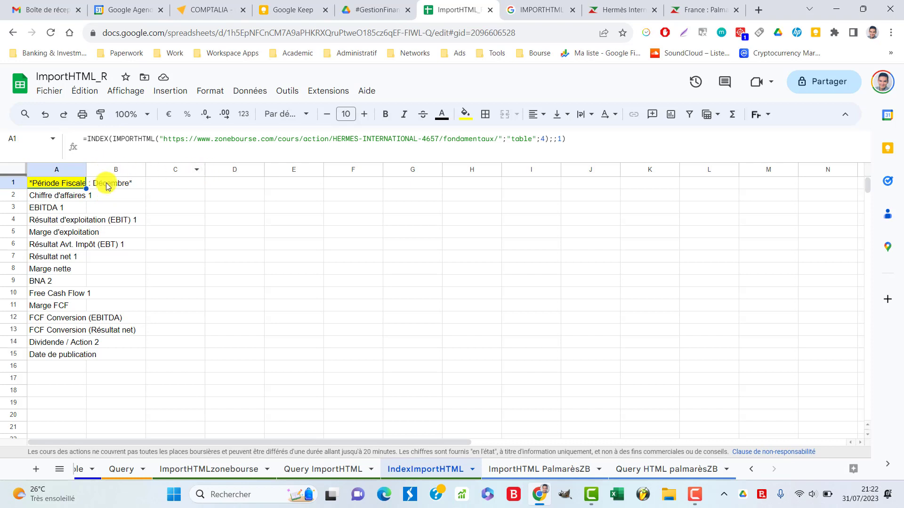
On the Query ImportHTML sheet, review A1's QUERY selecting Col1, Col6, Col7 and keep it unchanged
left_click(328, 471)
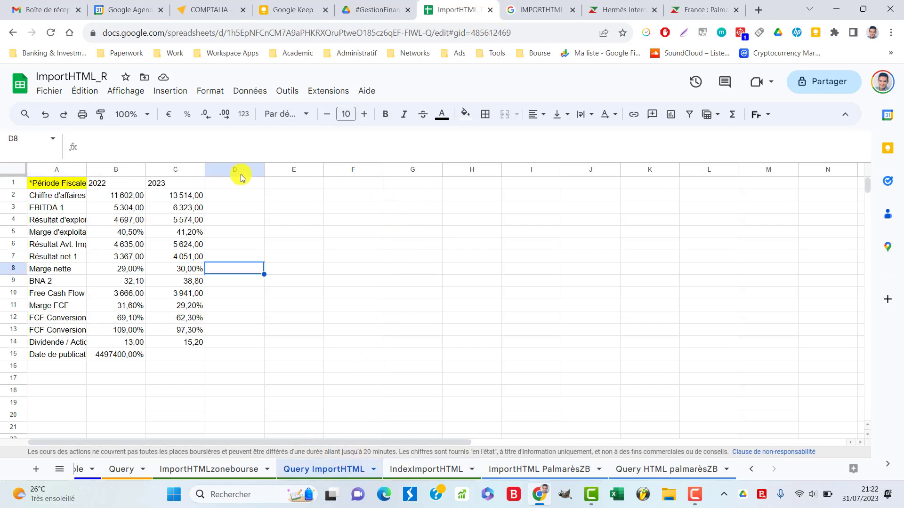
left_click(72, 182)
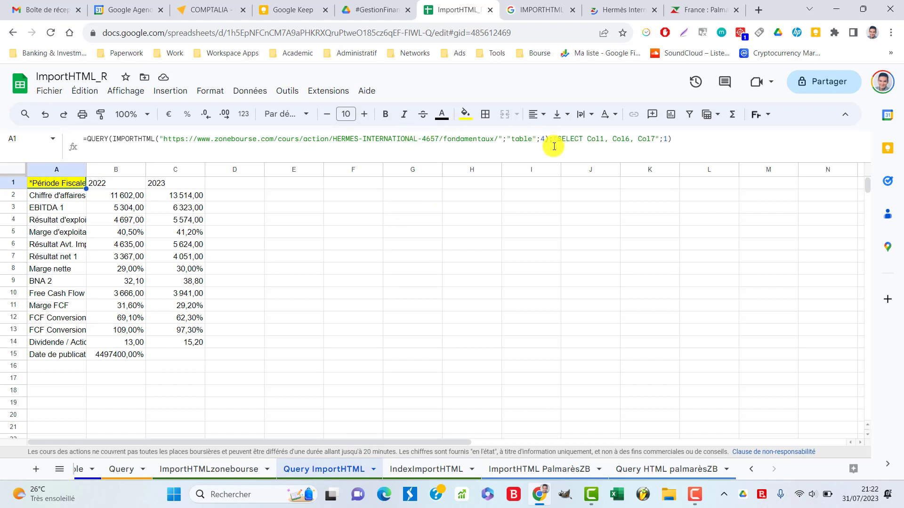
left_click(600, 138)
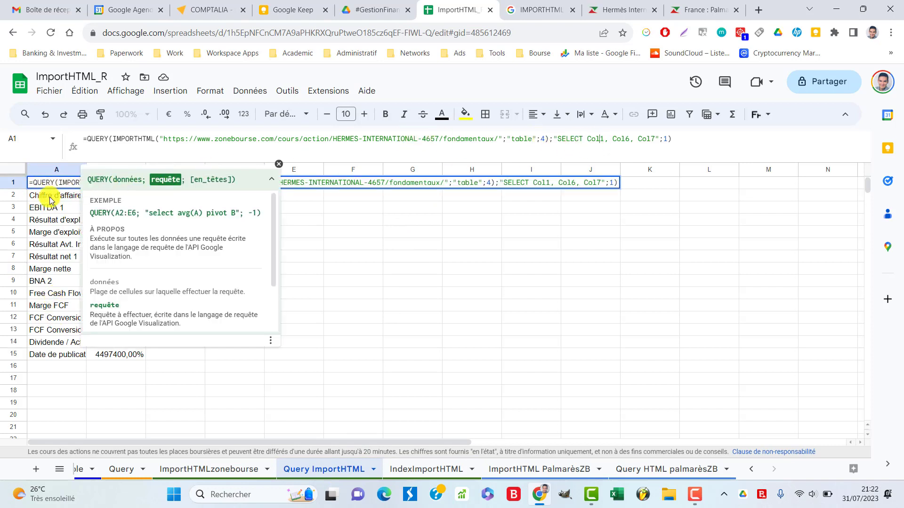
left_click(620, 139)
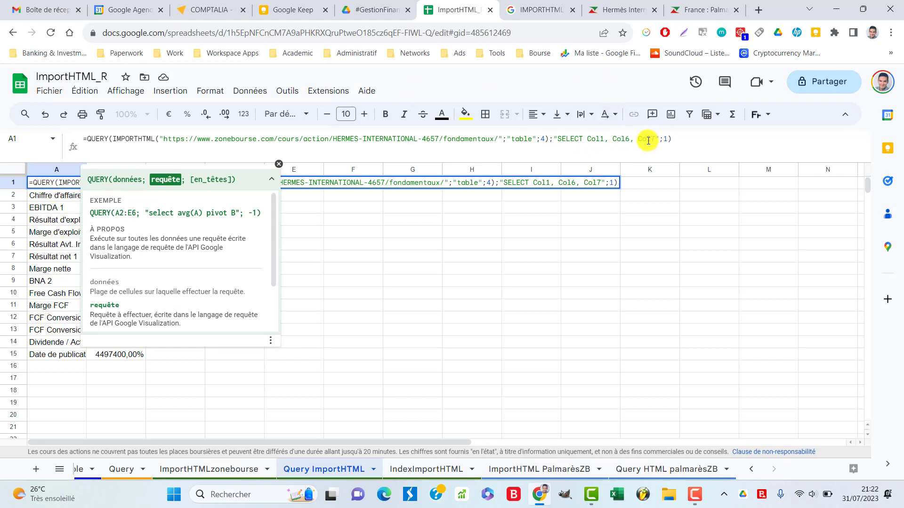
left_click(648, 139)
left_click(663, 140)
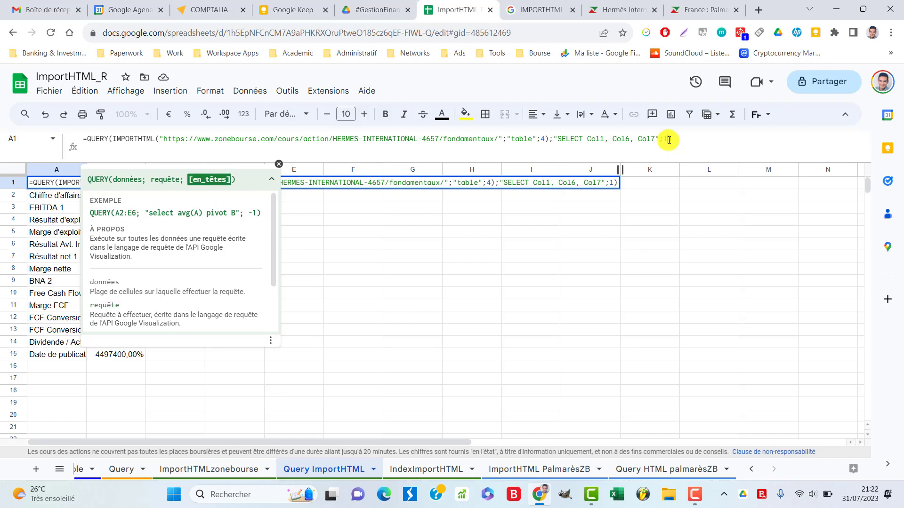
key("Return")
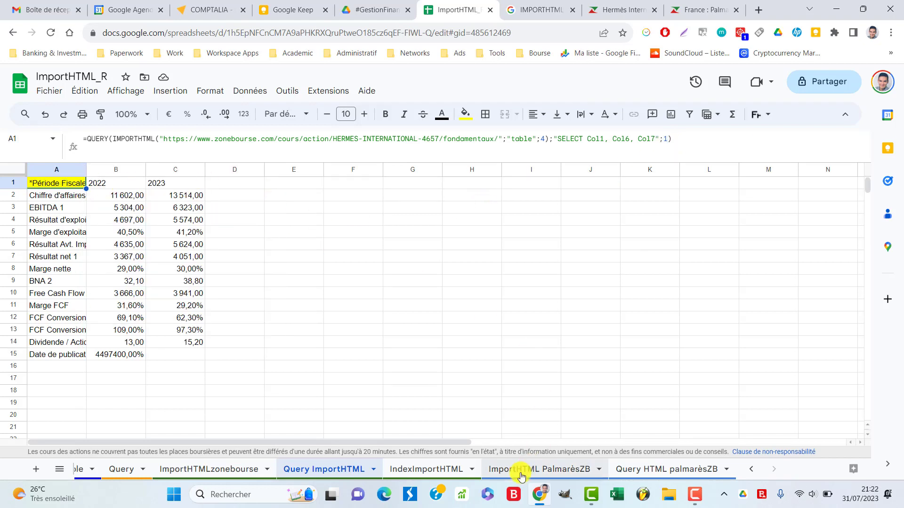
On IndexImportHTML, change the INDEX column argument from 1 to 7 to return the 2023 figures
left_click(428, 471)
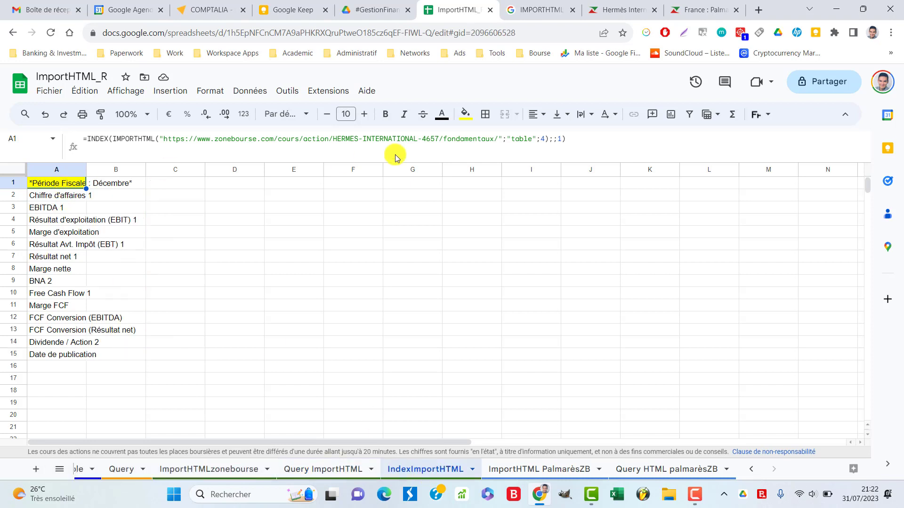
left_click(563, 139)
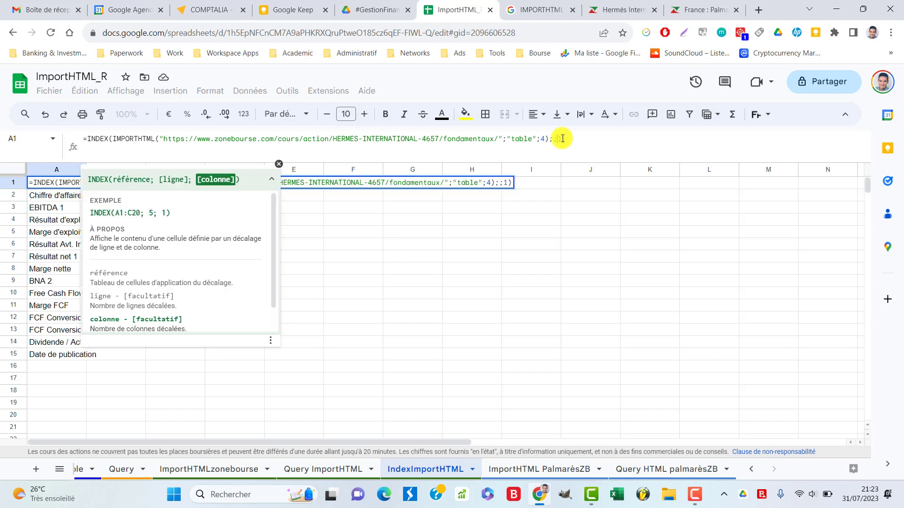
key("BackSpace")
type("7")
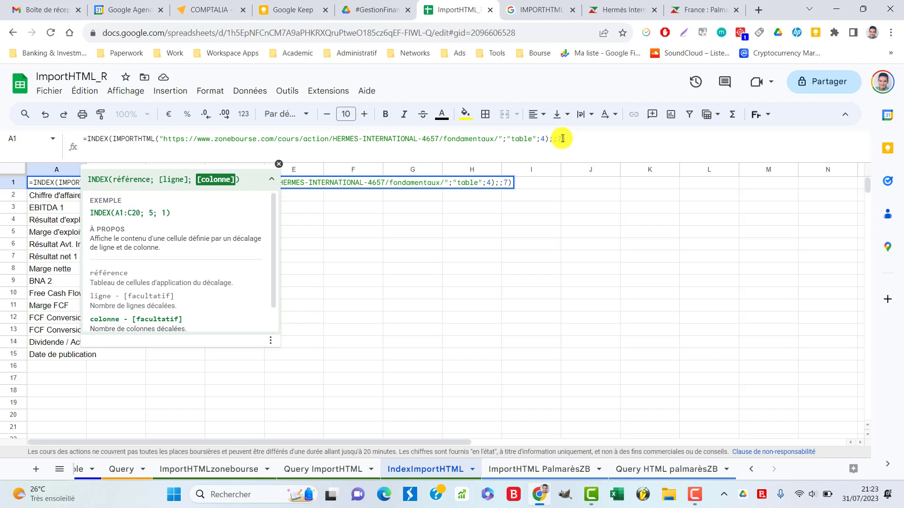
key("Return")
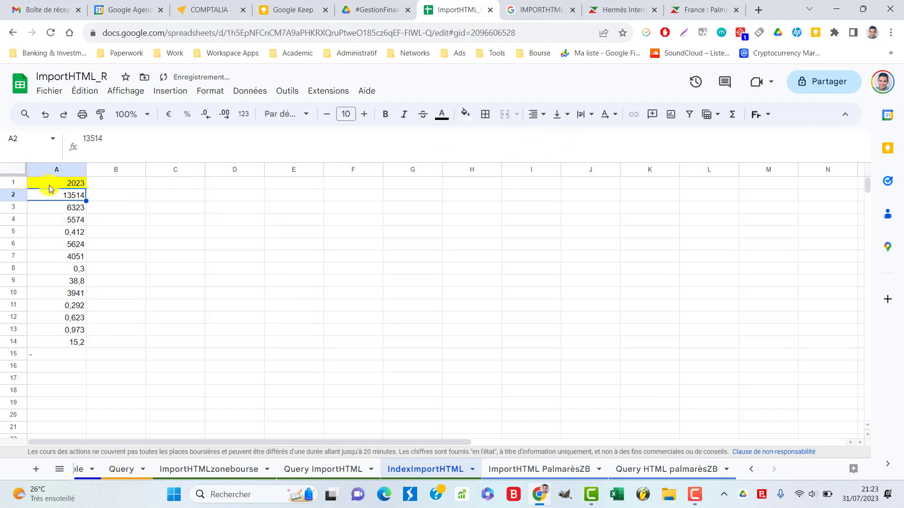
Change the INDEX column argument in A1 from 7 back to 1 to list the row labels
left_click(73, 183)
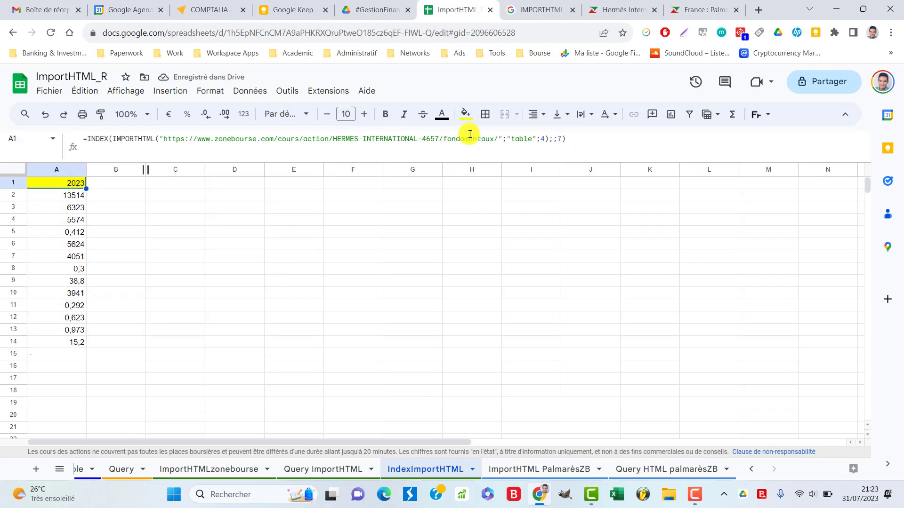
left_click(561, 139)
key("BackSpace")
type("1")
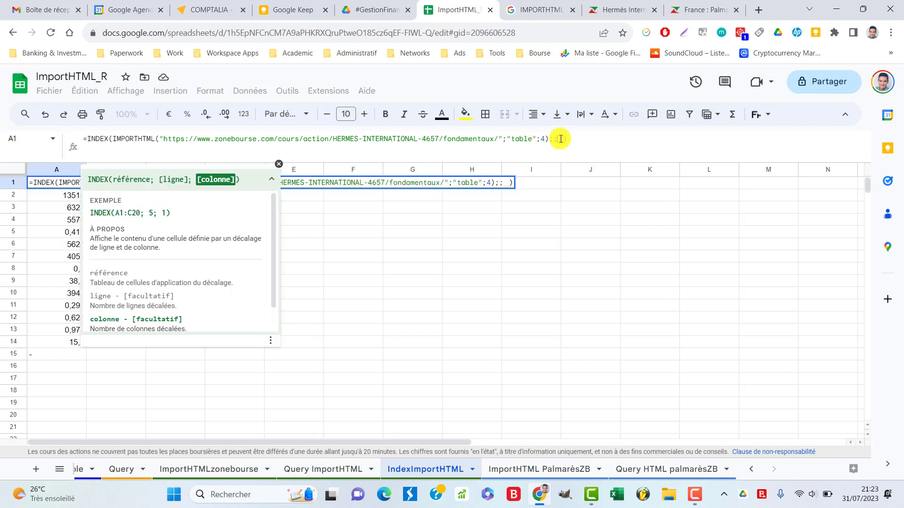
key("Return")
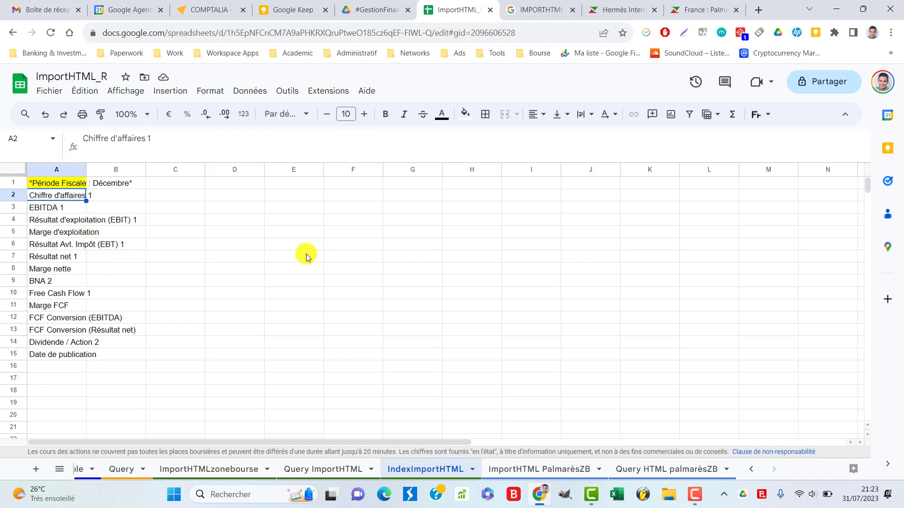
left_click(48, 186)
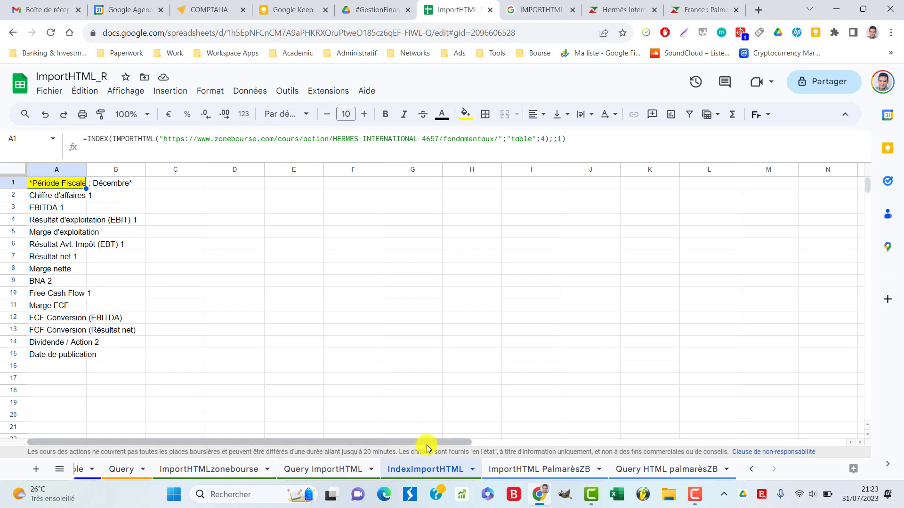
left_click_drag(429, 447, 318, 439)
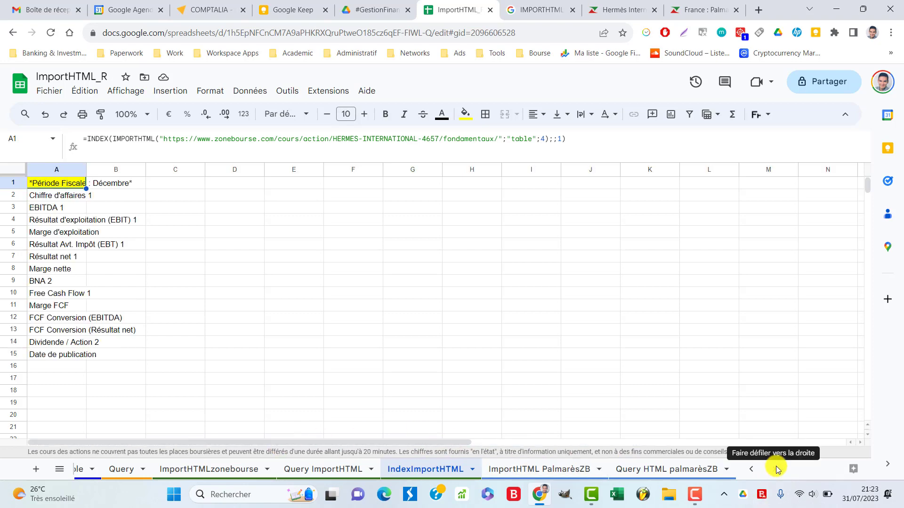
Scroll through Zonebourse's long-term performance ranking page
left_click(704, 10)
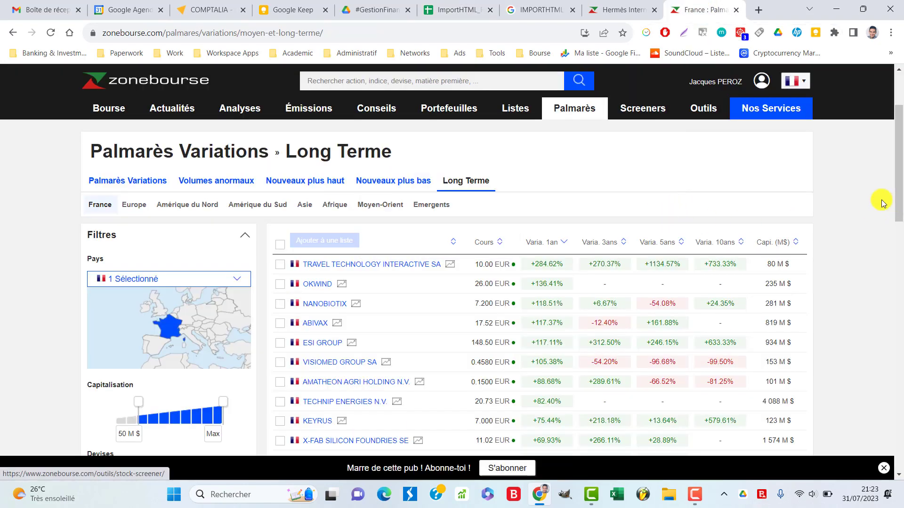
scroll(875, 208, "down", 1)
scroll(858, 222, "down", 3)
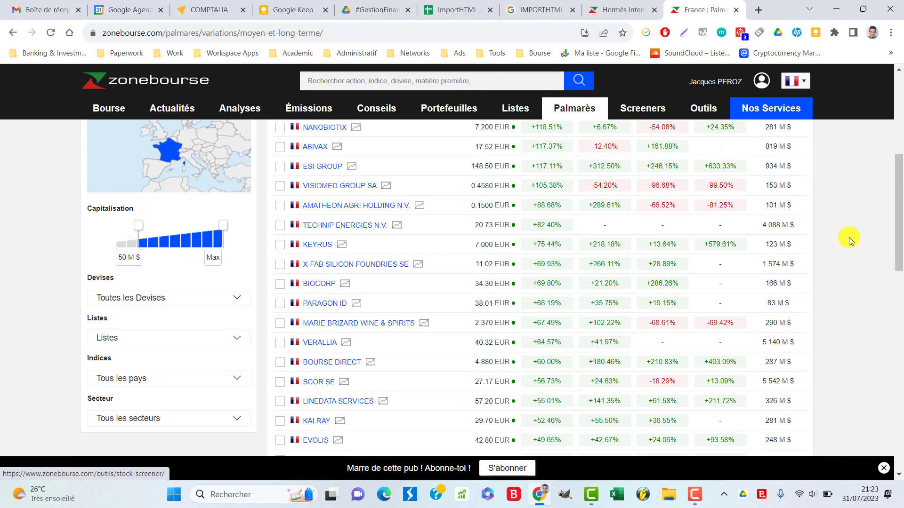
scroll(849, 237, "up", 1)
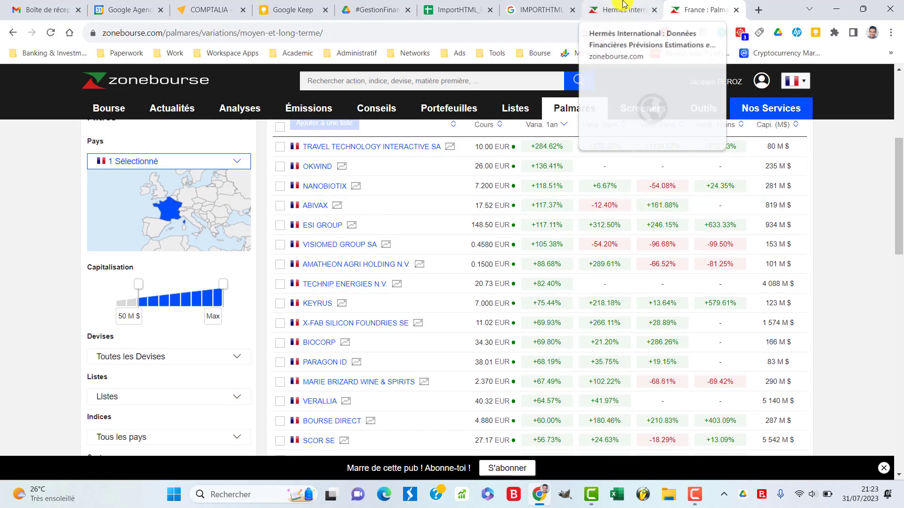
Scroll through the Hermès International fundamentals page on Zonebourse
left_click(621, 4)
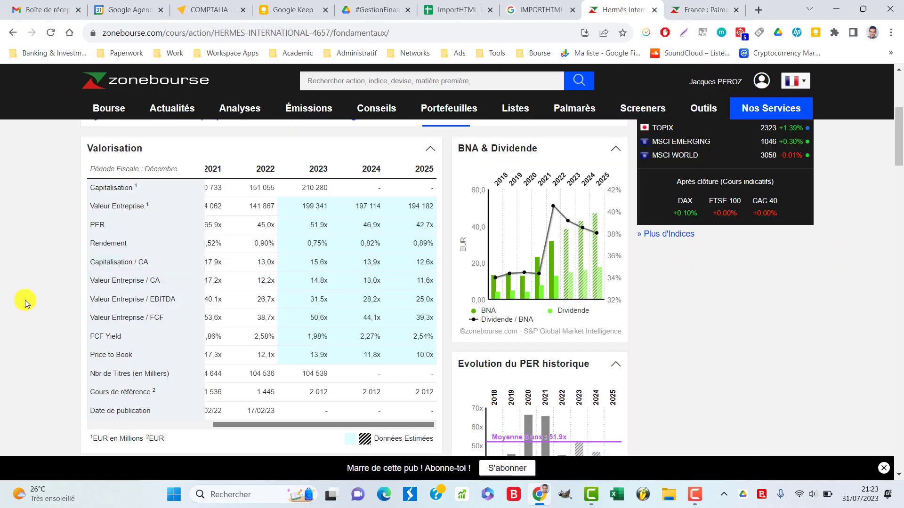
scroll(15, 289, "up", 5)
scroll(15, 289, "down", 3)
scroll(15, 289, "down", 3)
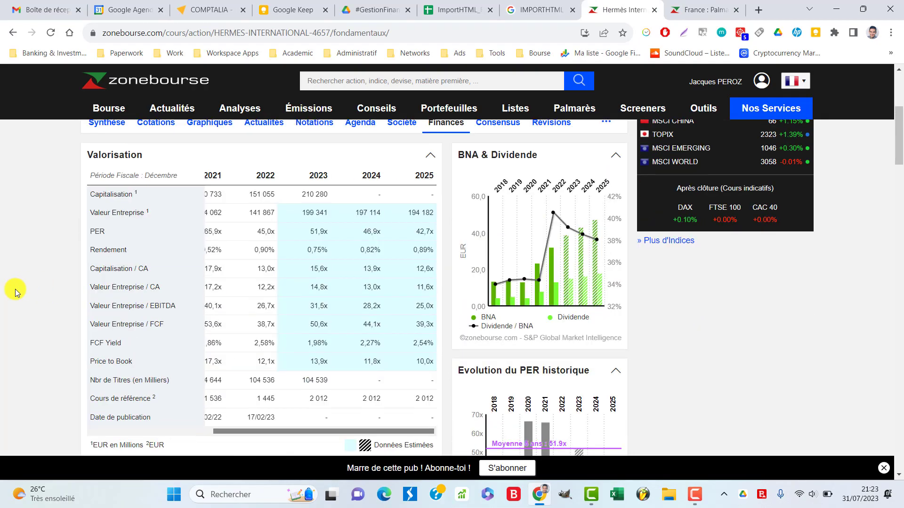
scroll(15, 289, "down", 5)
scroll(15, 289, "down", 3)
scroll(15, 289, "down", 4)
scroll(15, 289, "down", 5)
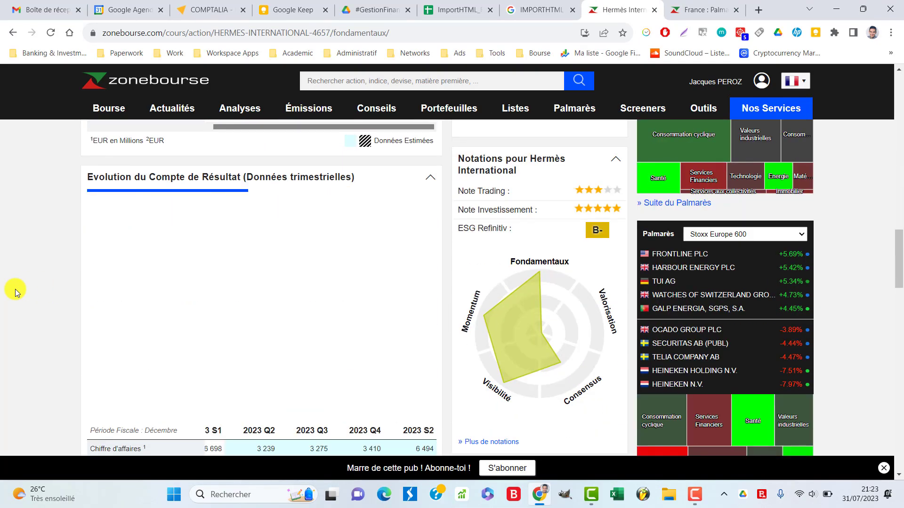
scroll(16, 289, "down", 4)
scroll(16, 290, "down", 5)
scroll(16, 290, "down", 2)
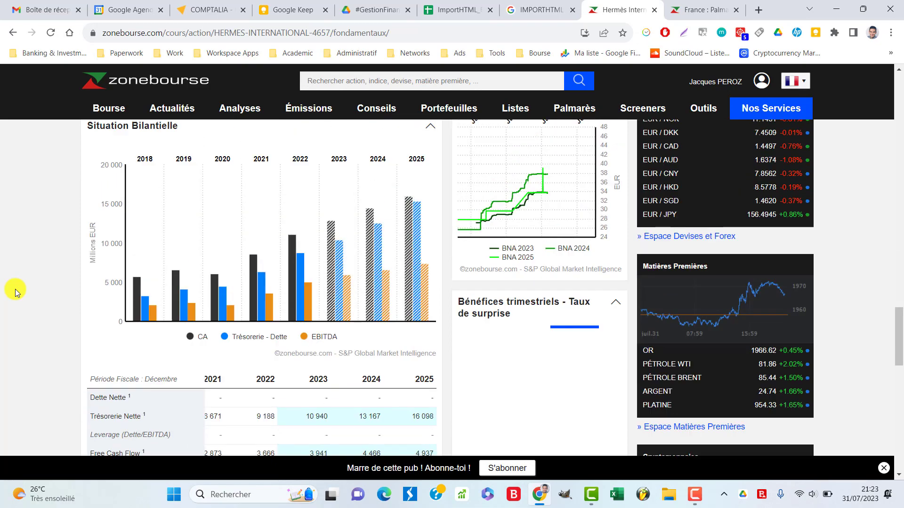
scroll(15, 290, "up", 6)
scroll(15, 290, "up", 6)
scroll(16, 290, "up", 5)
scroll(15, 290, "up", 5)
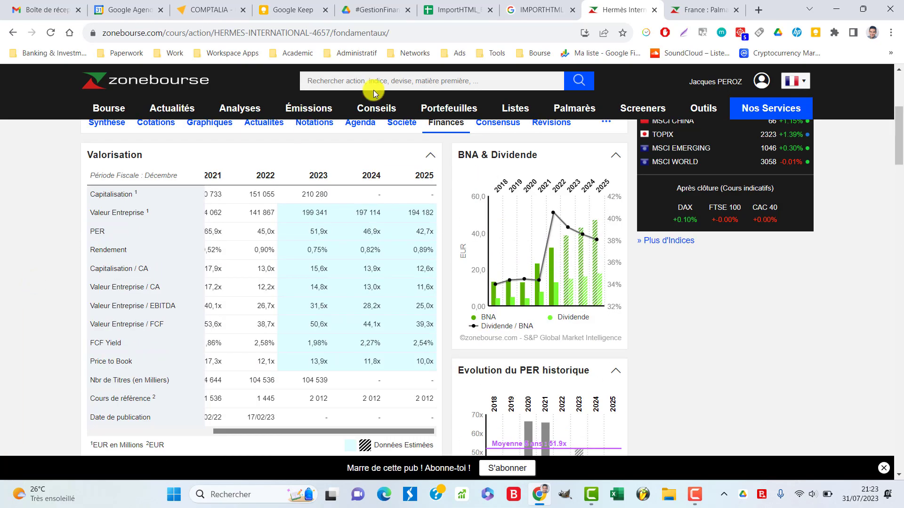
Return to the spreadsheet's ImportHTML PalmarèsZB sheet
left_click(464, 4)
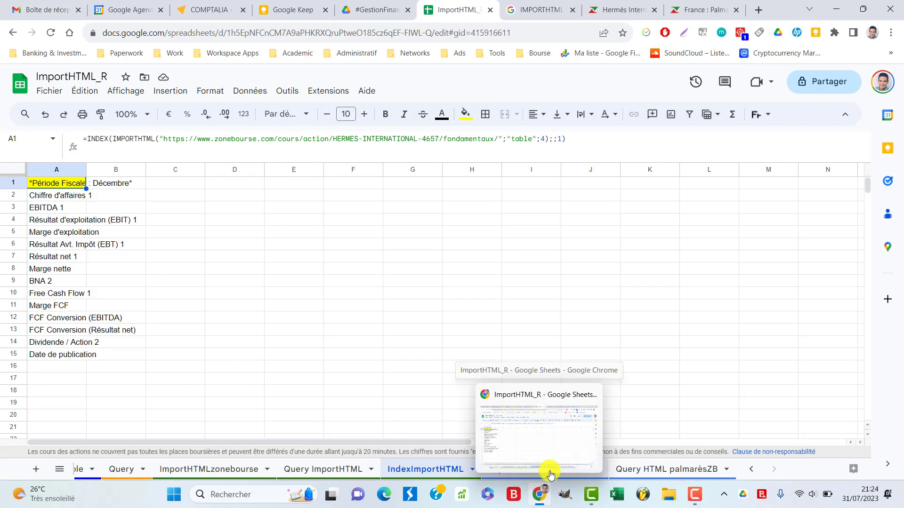
left_click(554, 470)
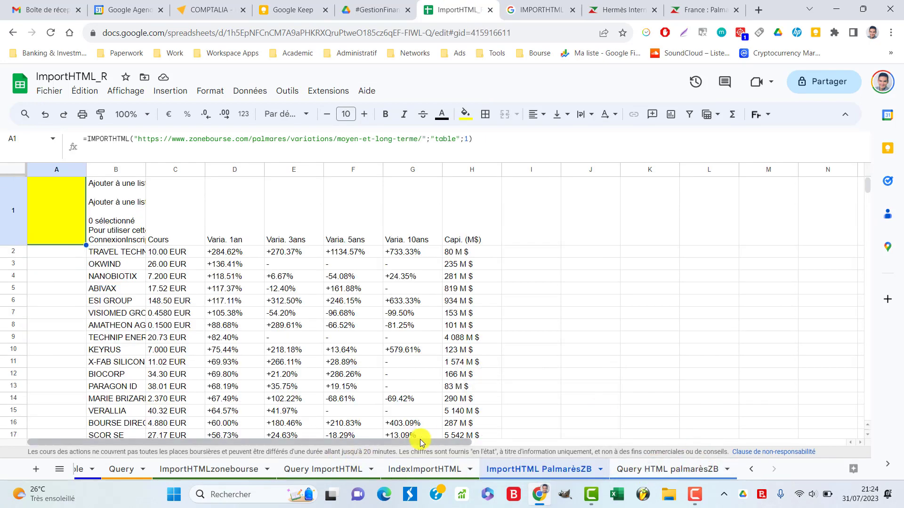
mouse_move(434, 443)
left_mouse_down()
mouse_move(465, 445)
mouse_move(380, 448)
left_mouse_up()
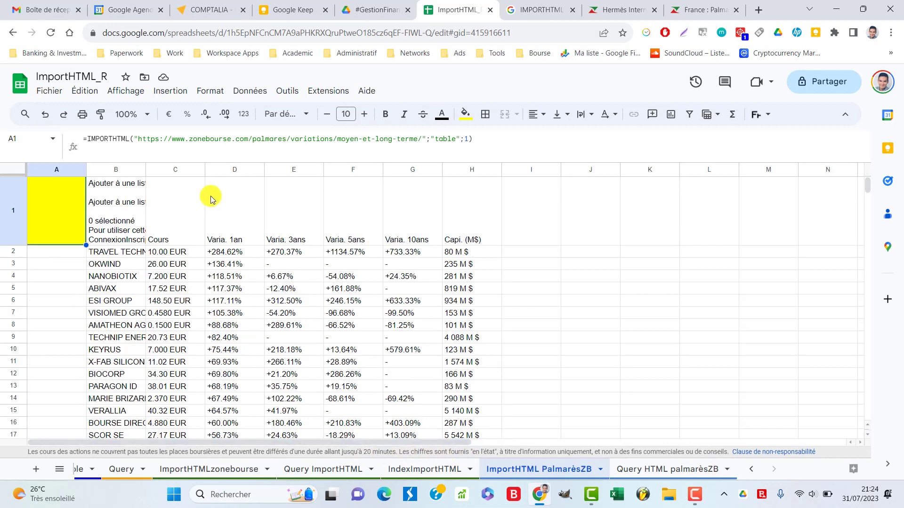
left_click(619, 10)
left_click(701, 9)
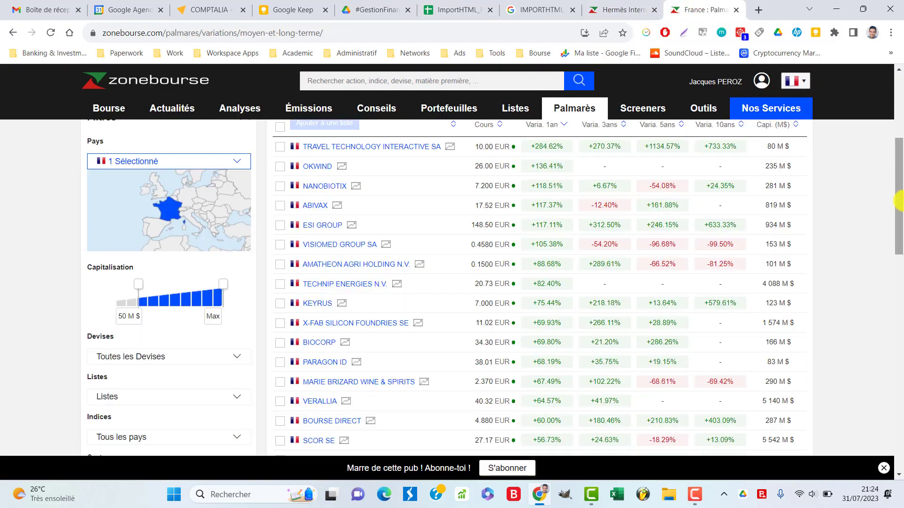
scroll(895, 169, "up", 2)
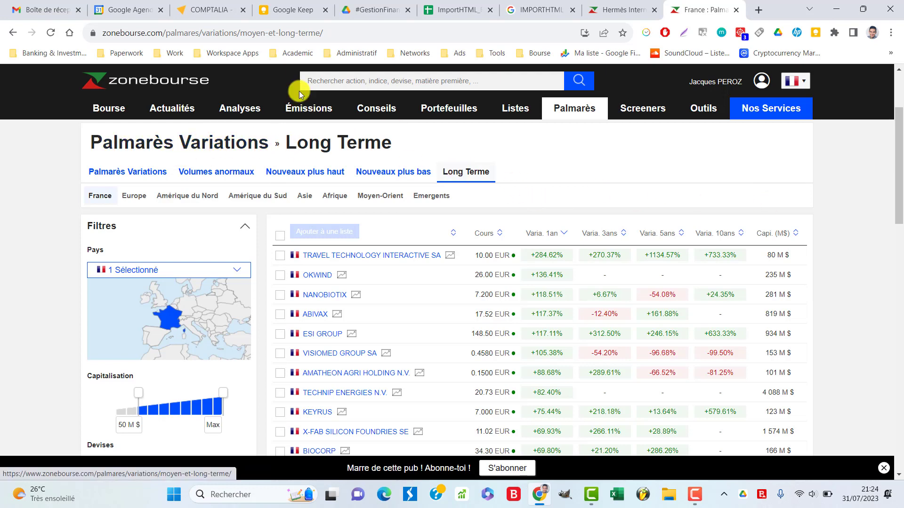
left_click(372, 33)
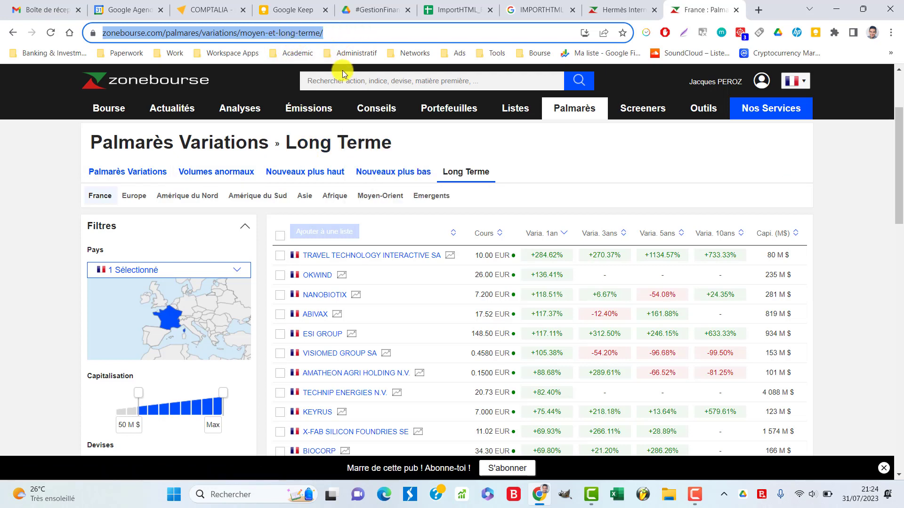
right_click(313, 38)
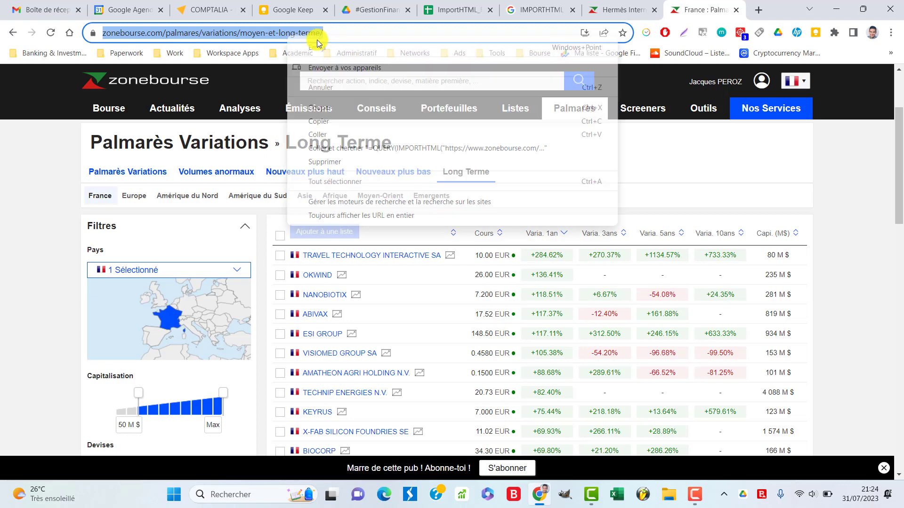
left_click(346, 119)
left_click(885, 177)
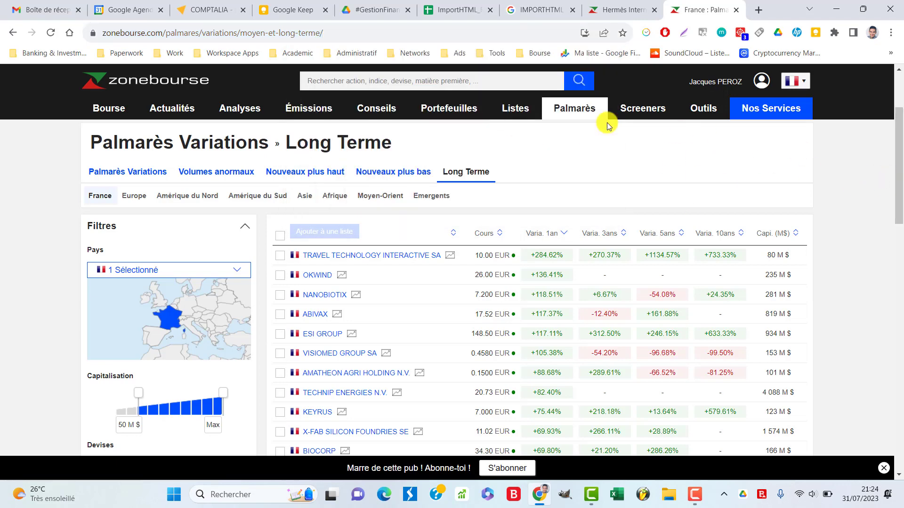
left_click(439, 6)
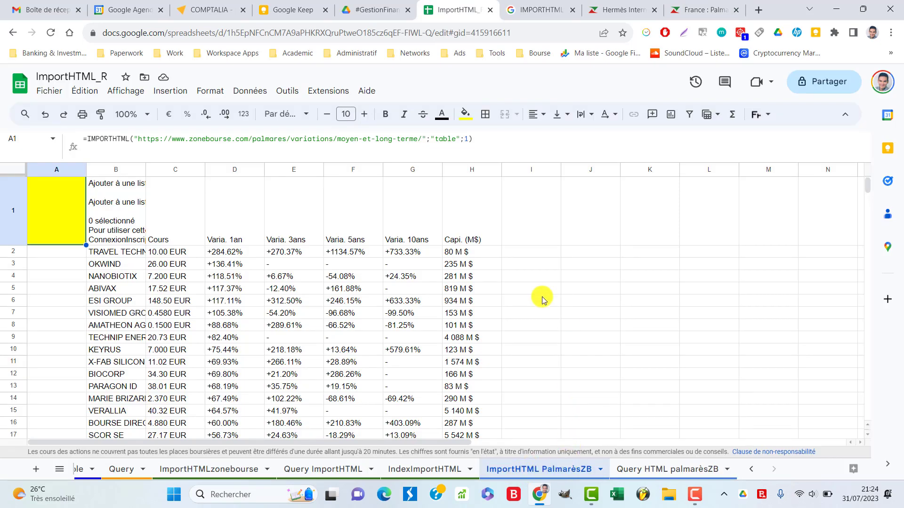
Open the Palmarès Fondamentaux Profitabilité ranking in a new browser tab
left_click(709, 6)
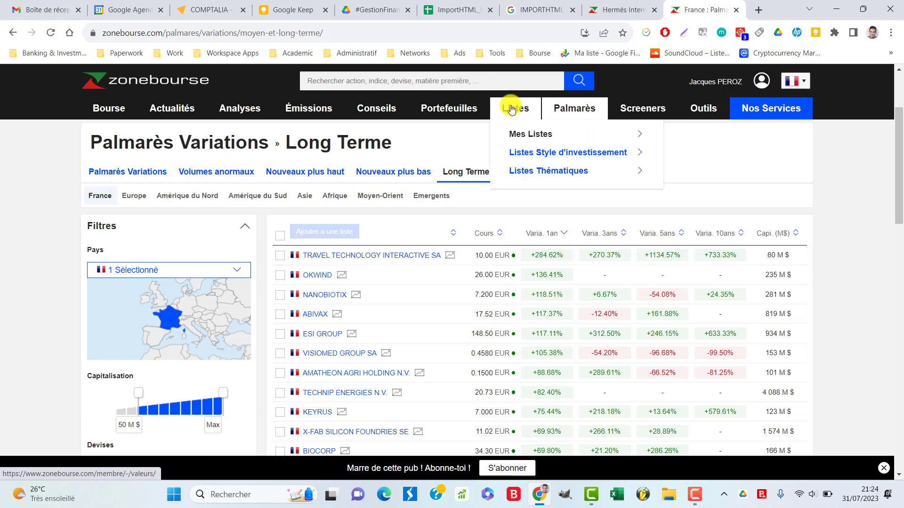
mouse_move(574, 108)
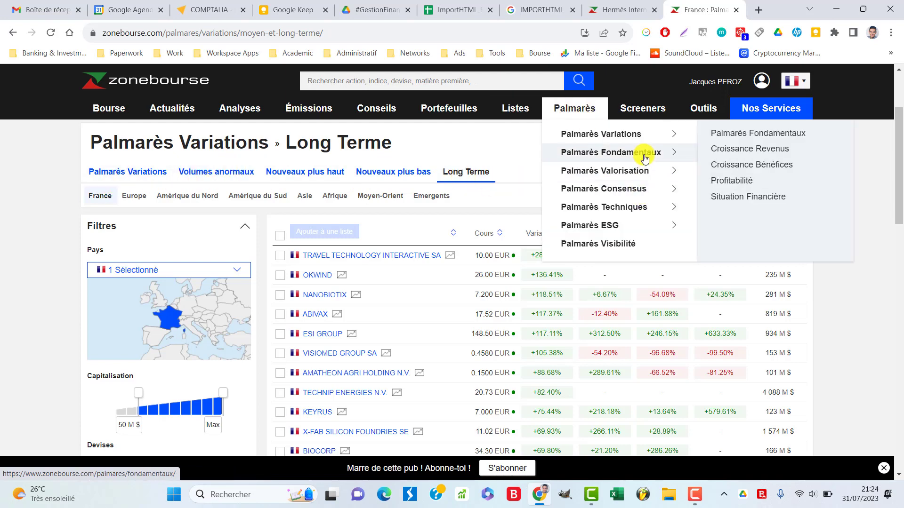
mouse_move(611, 152)
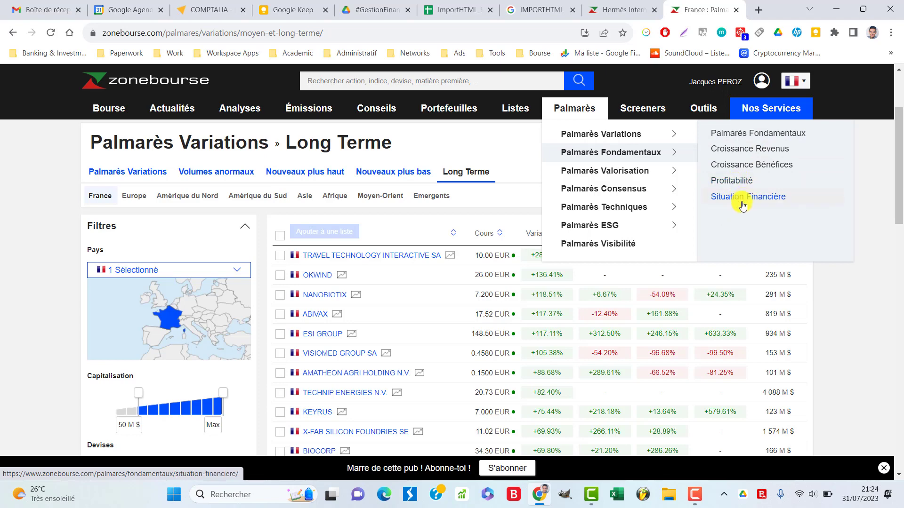
middle_click(742, 182)
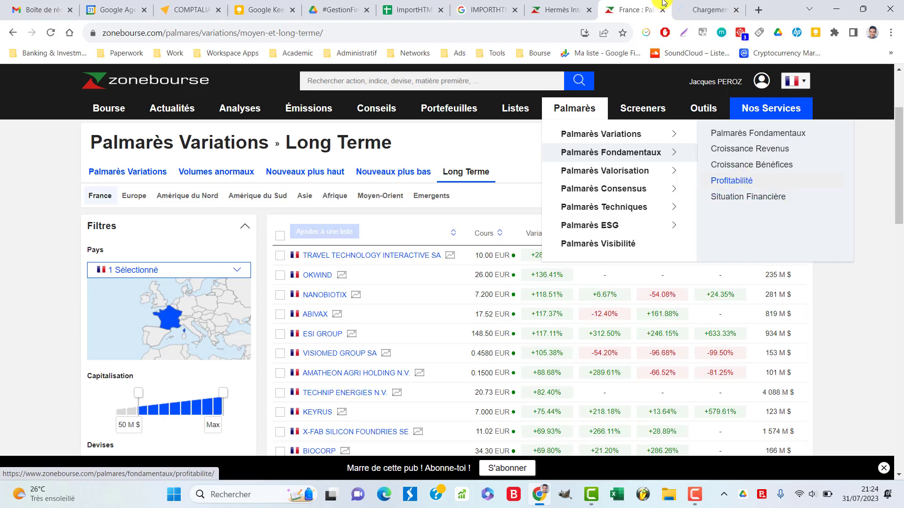
left_click(707, 9)
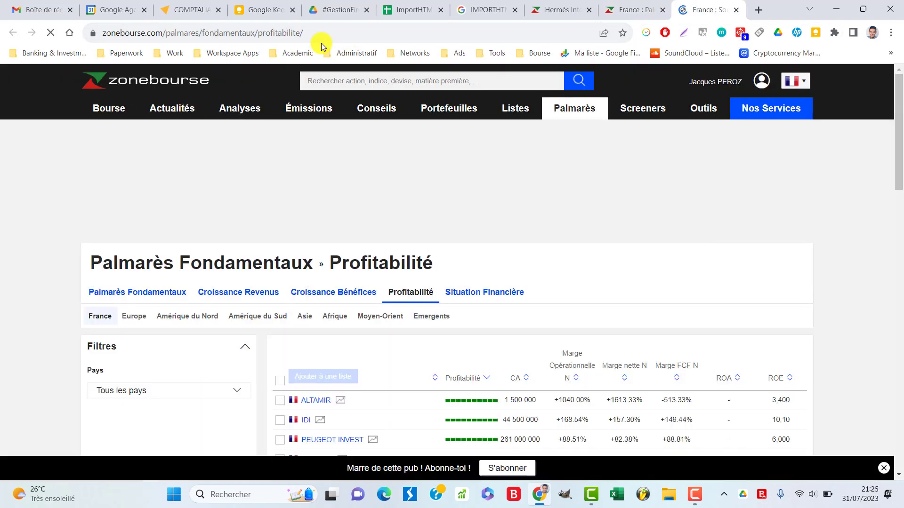
scroll(832, 241, "down", 2)
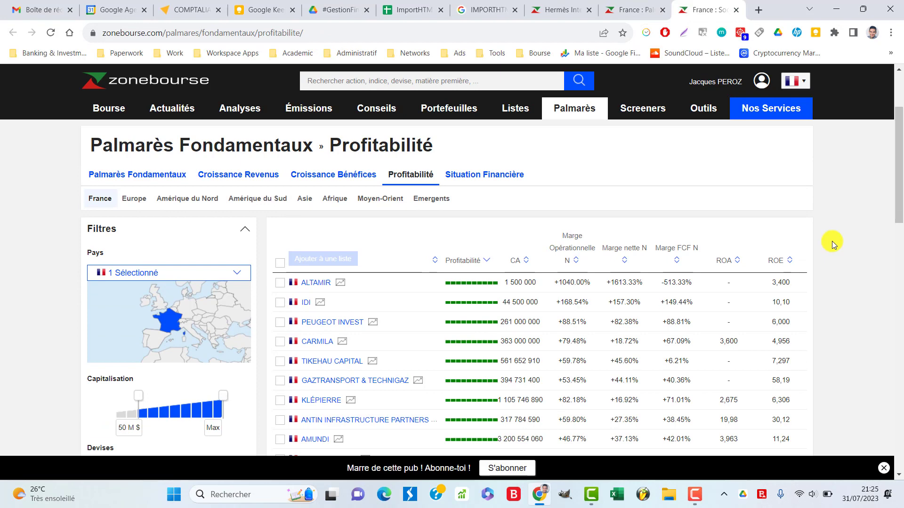
Select the Profitabilité page's web address, then go back to the spreadsheet
left_click(334, 34)
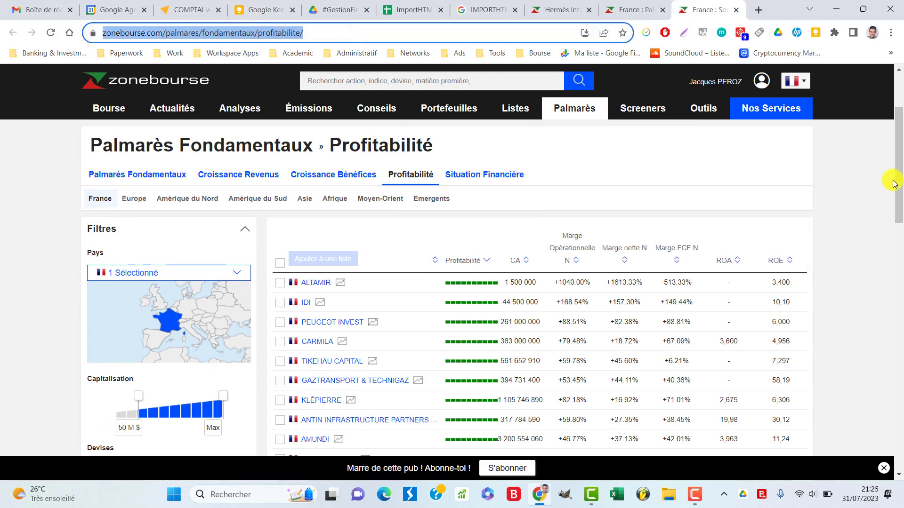
left_click(851, 216)
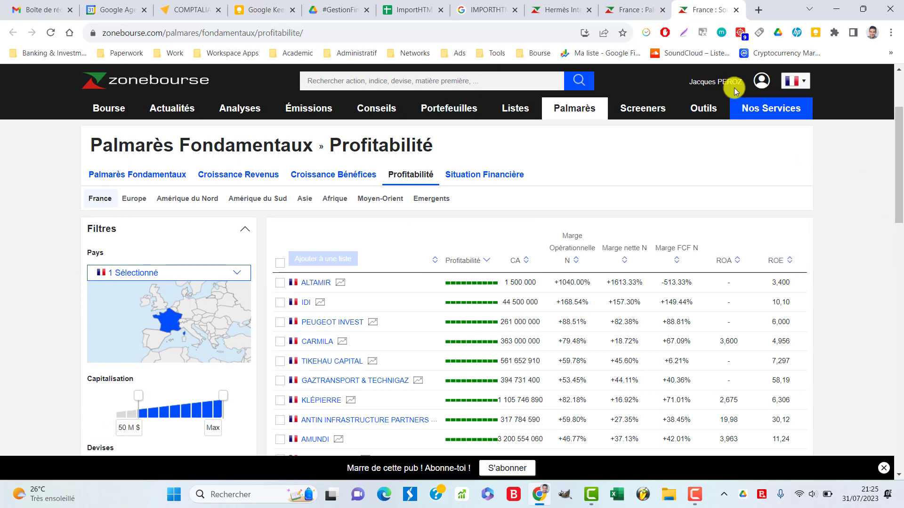
left_click(414, 10)
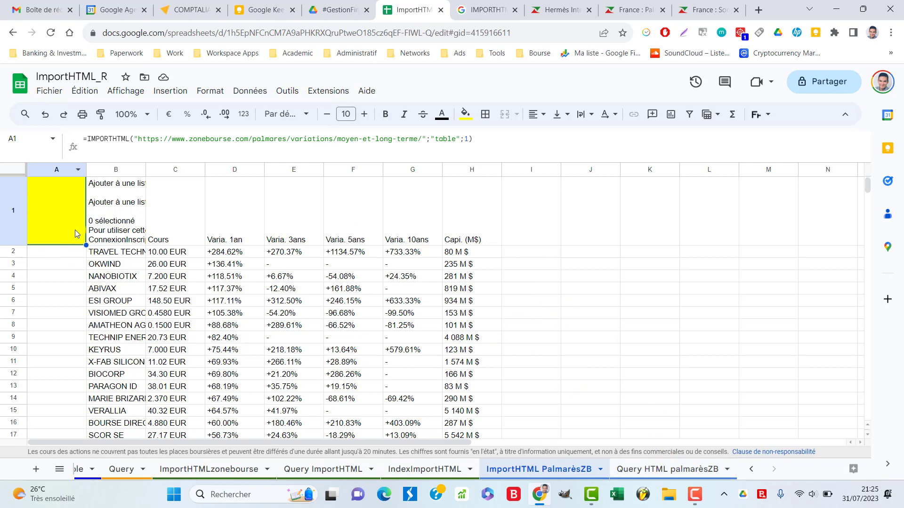
left_click(233, 314)
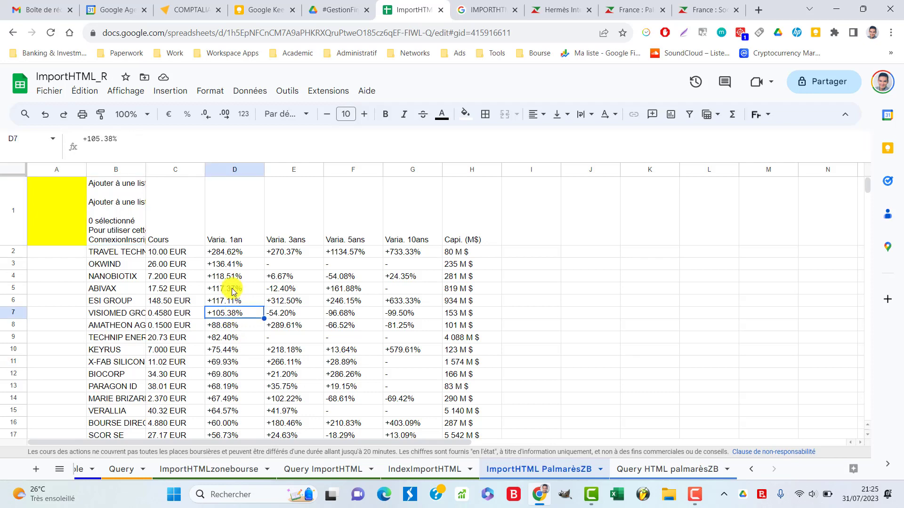
left_click(57, 211)
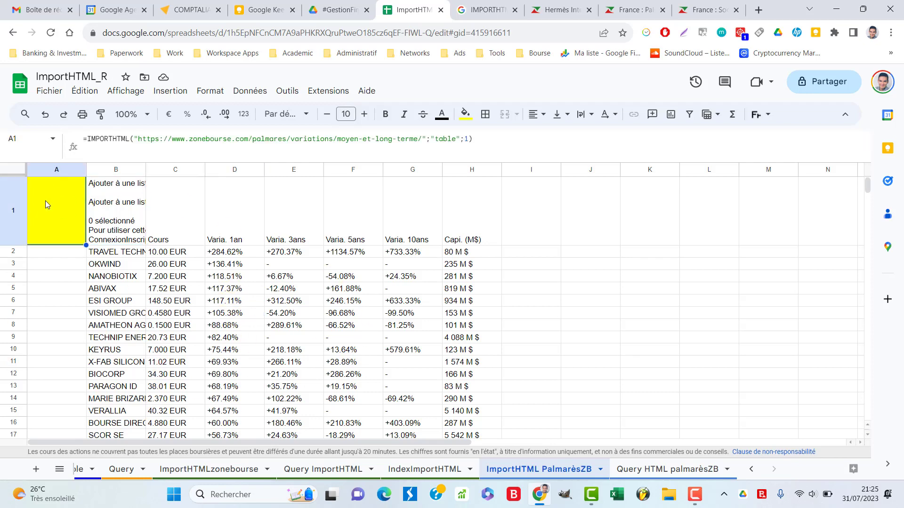
key("Delete")
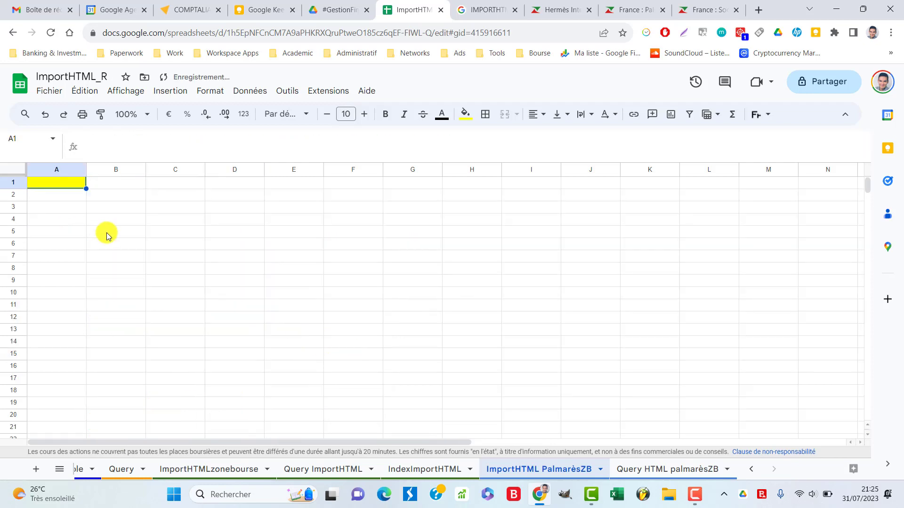
key("ctrl+z")
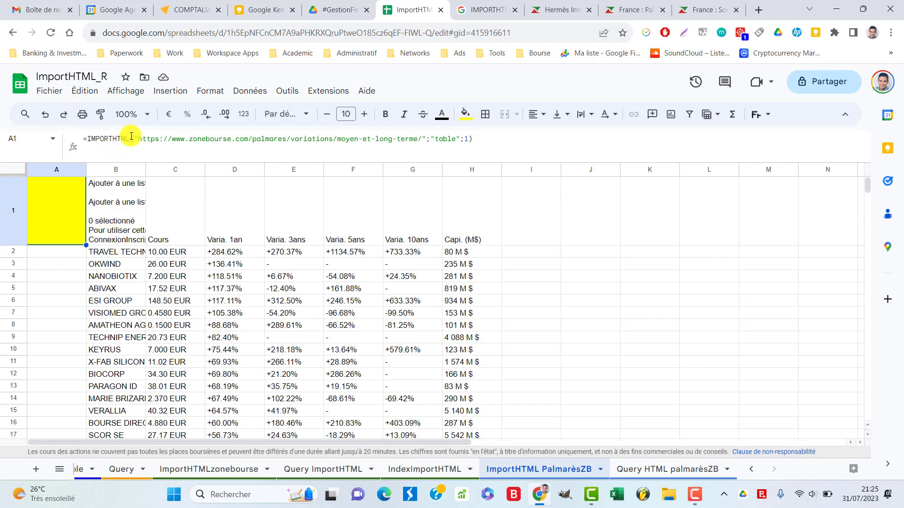
left_click(132, 139)
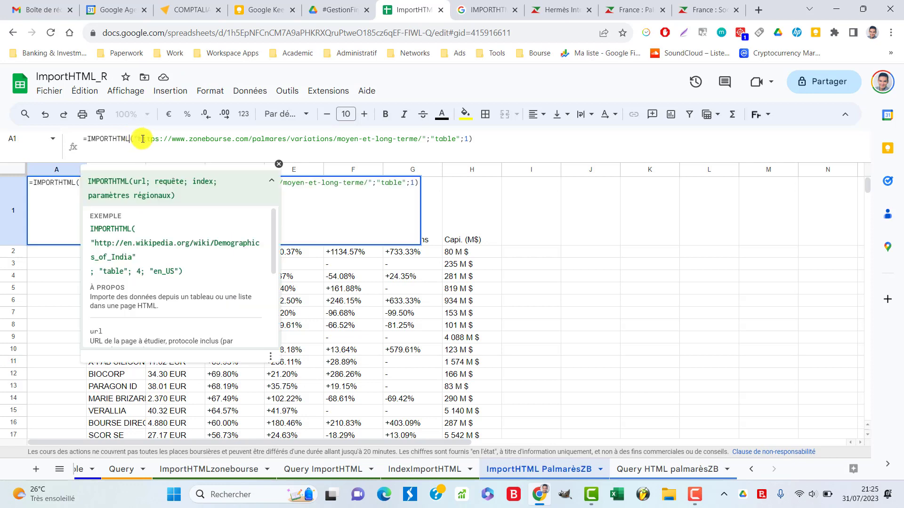
left_click(141, 139)
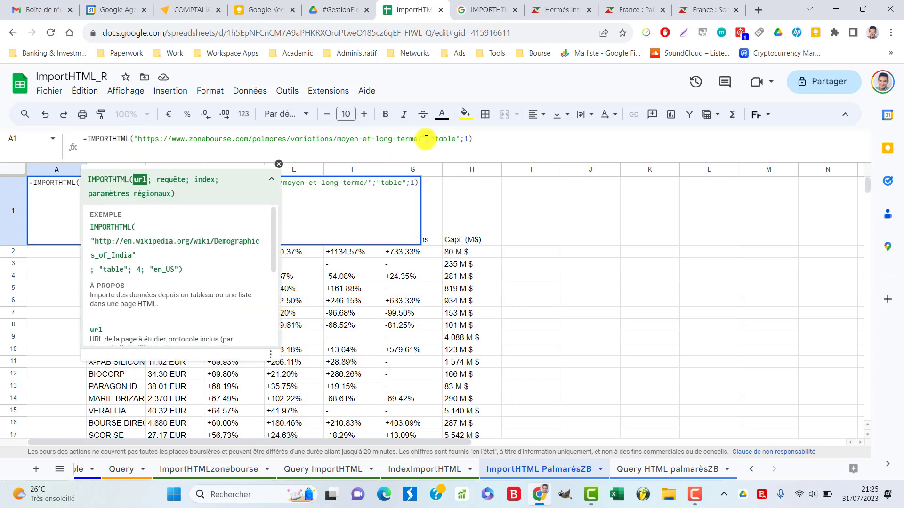
left_click(441, 138)
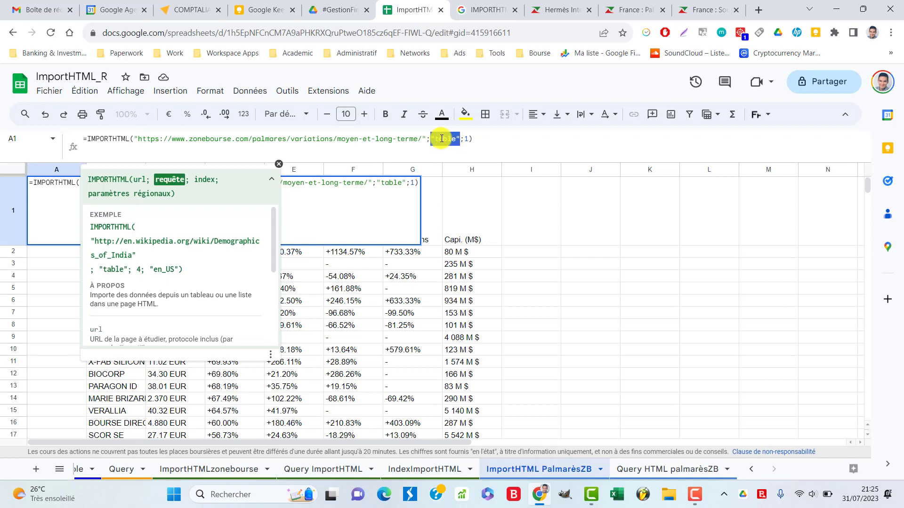
key("BackSpace")
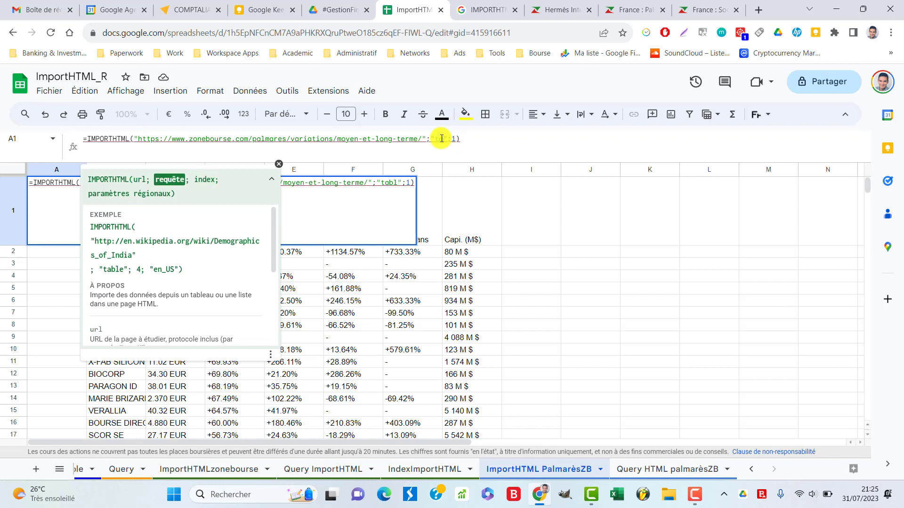
type("list")
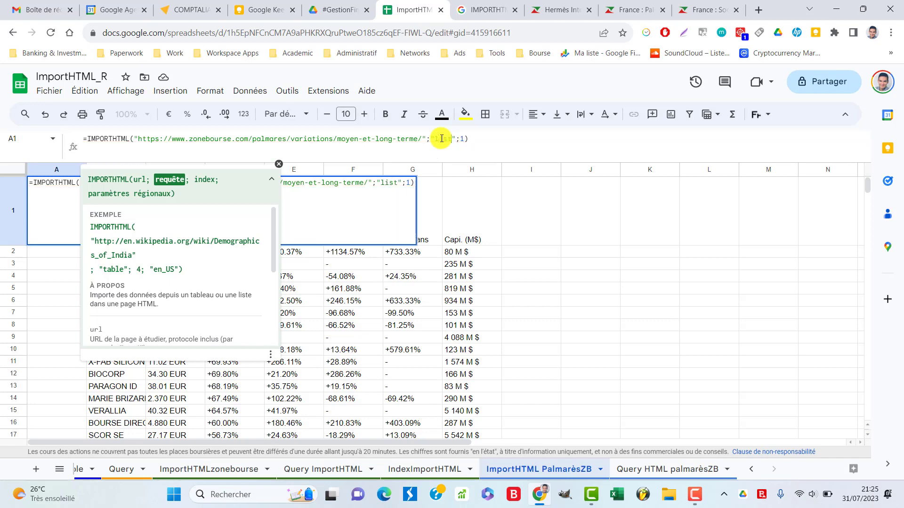
key("Return")
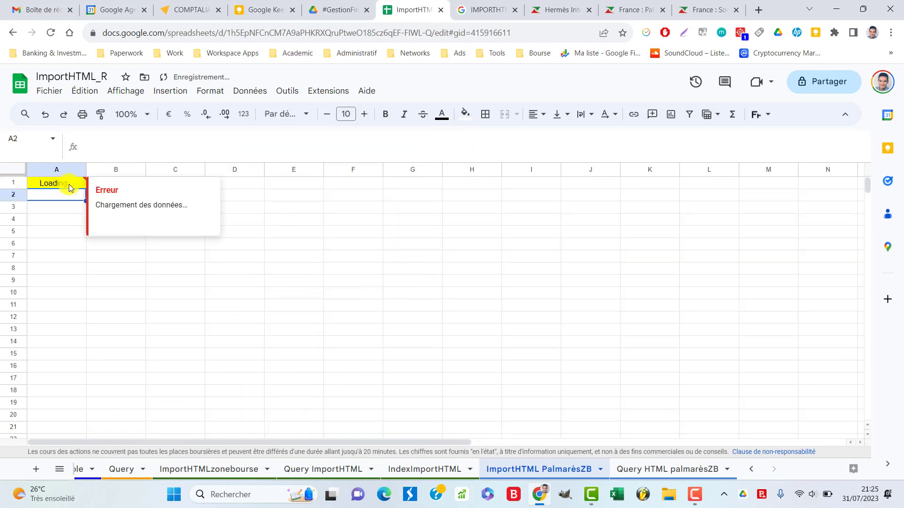
left_click(68, 185)
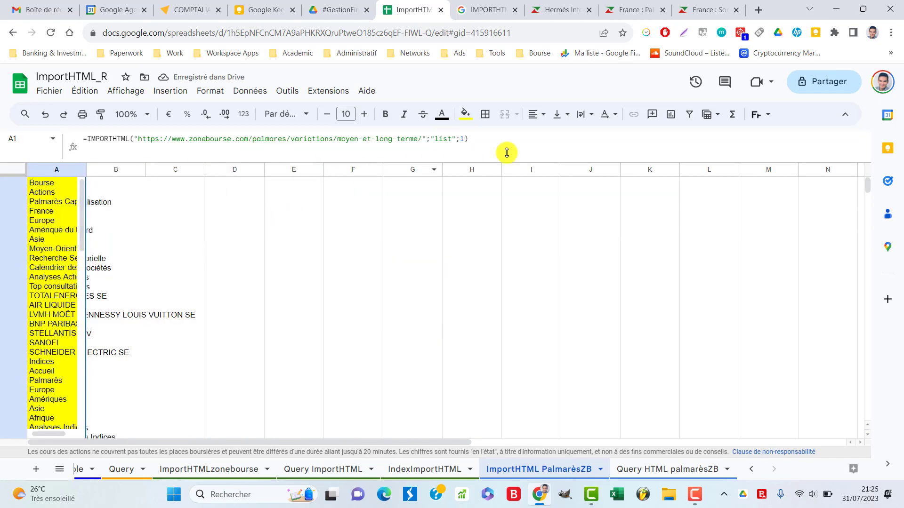
left_click(464, 141)
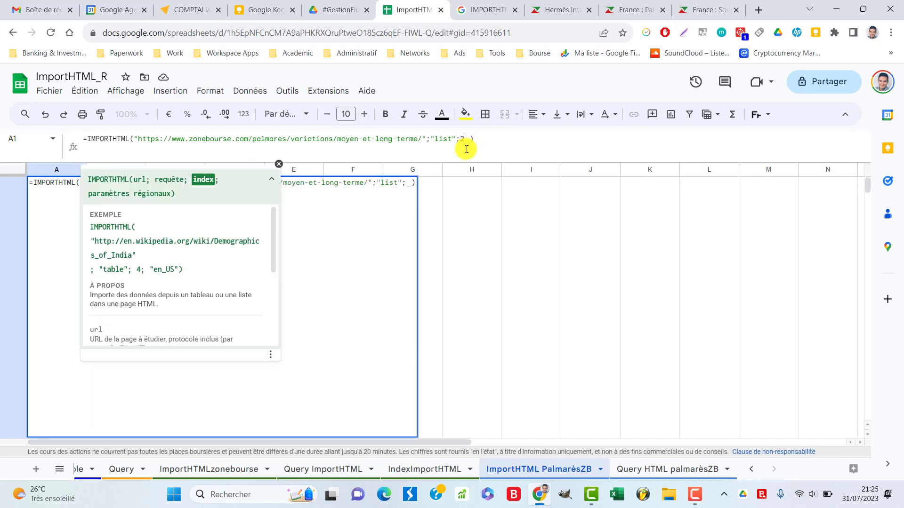
key("Return")
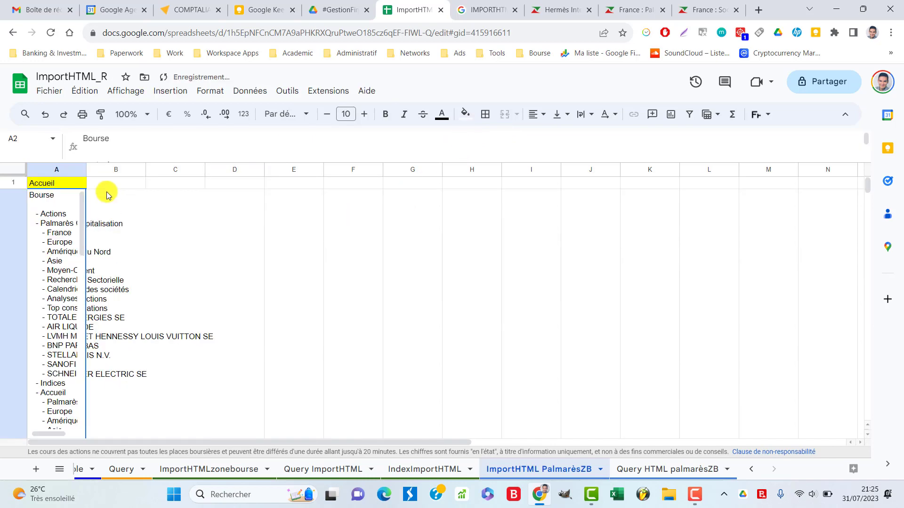
left_click(58, 183)
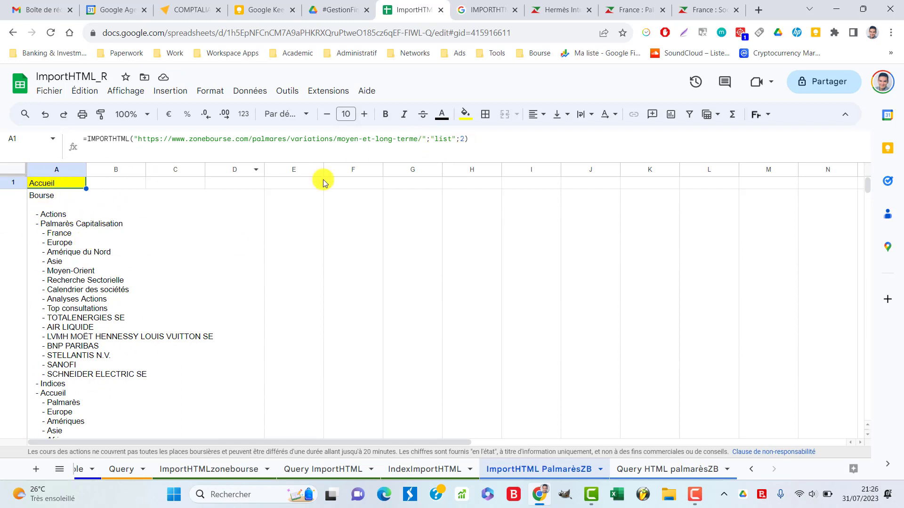
double_click(442, 139)
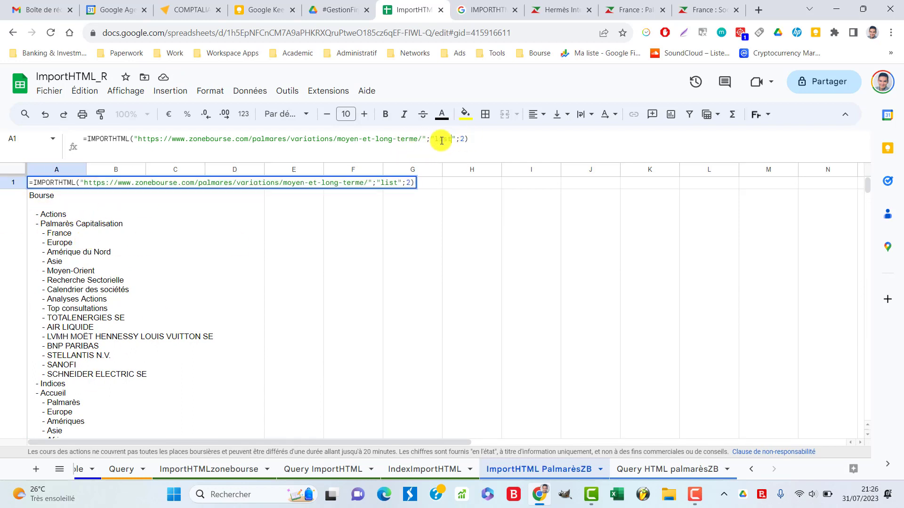
type("table")
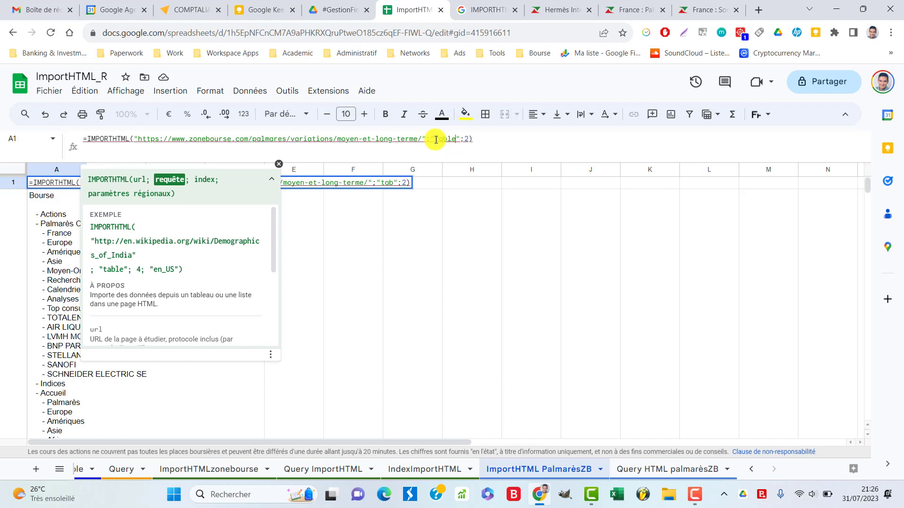
key("Return")
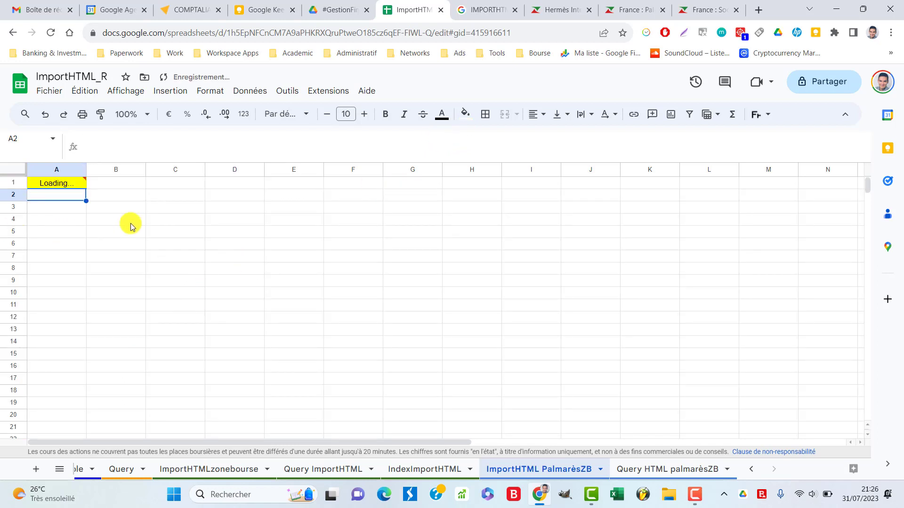
left_click(68, 184)
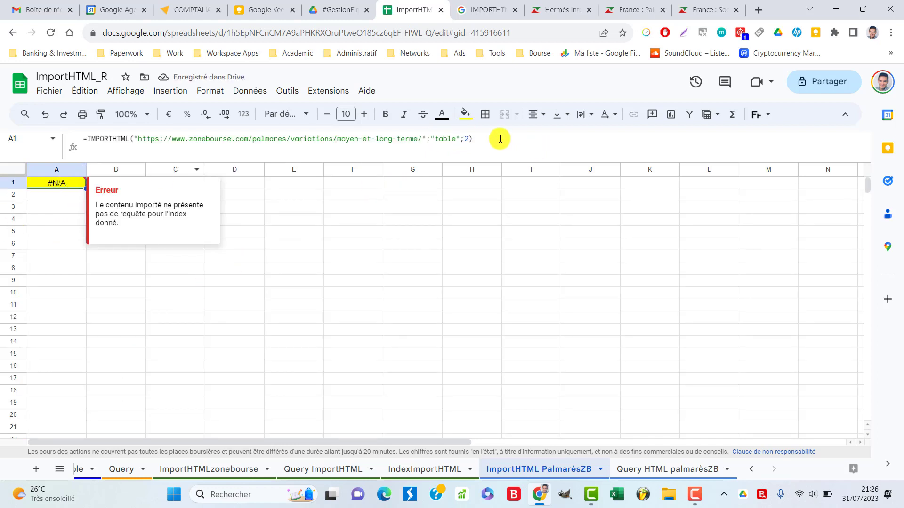
left_click(44, 118)
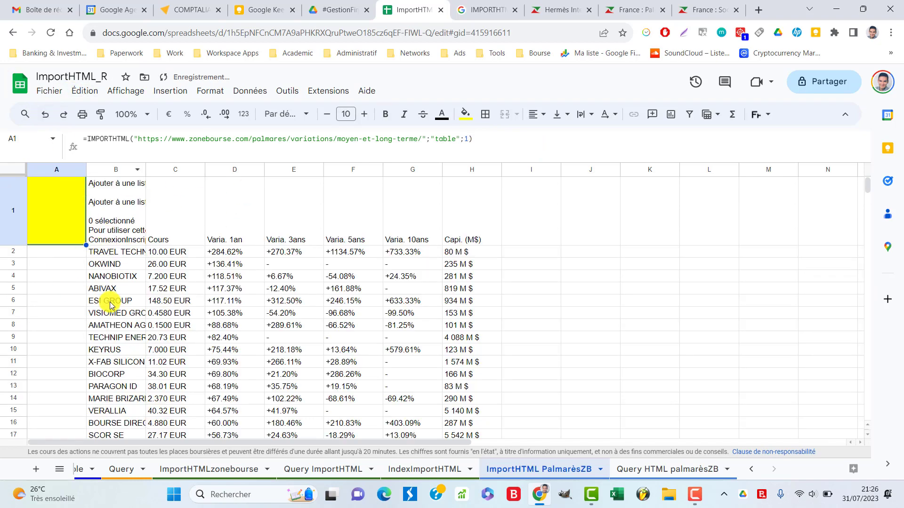
Scroll through the Zonebourse Palmarès Variations Long Terme table for France
left_click(609, 4)
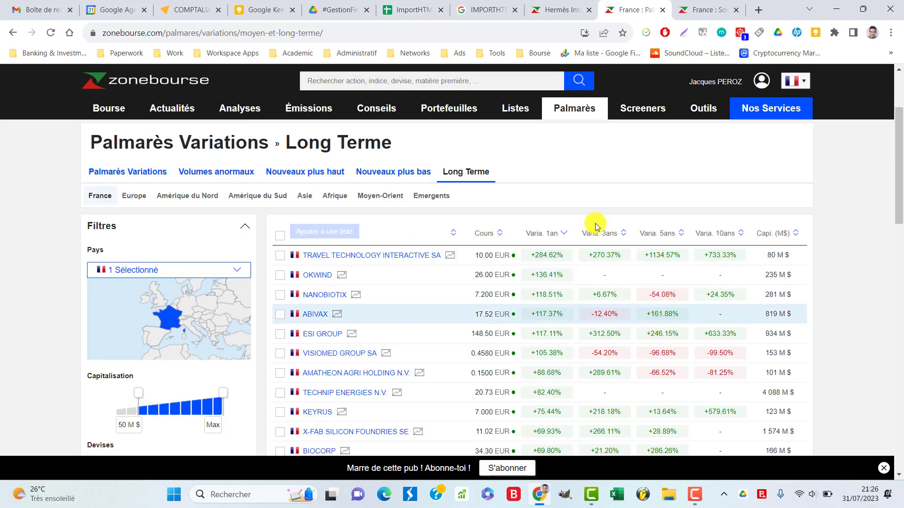
scroll(842, 206, "down", 4)
scroll(850, 232, "down", 10)
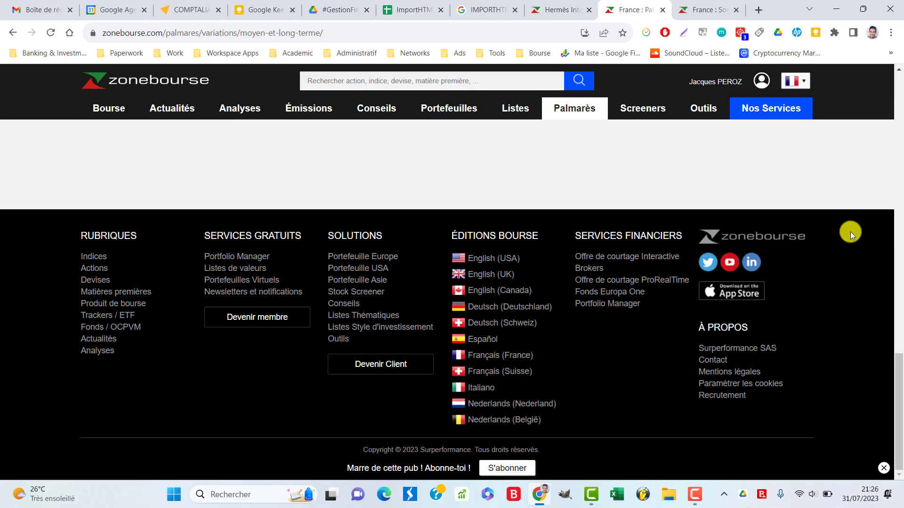
mouse_move(899, 217)
left_mouse_down()
mouse_move(897, 402)
mouse_move(897, 76)
left_mouse_up()
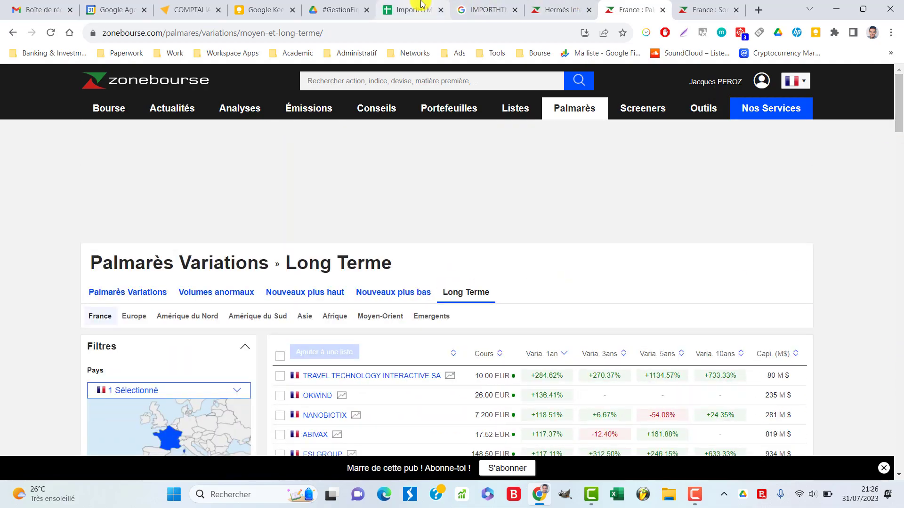
In the spreadsheet, select the page URL inside A1's import formula
left_click(410, 10)
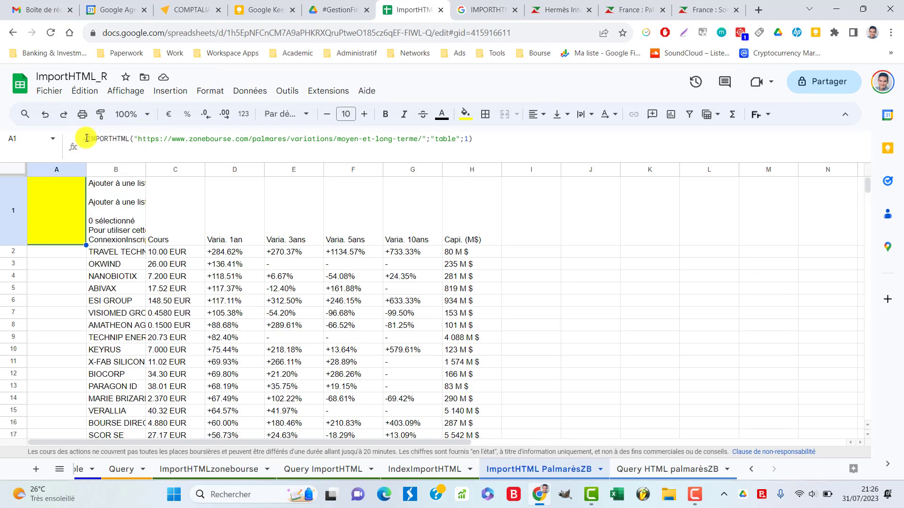
left_click(131, 139)
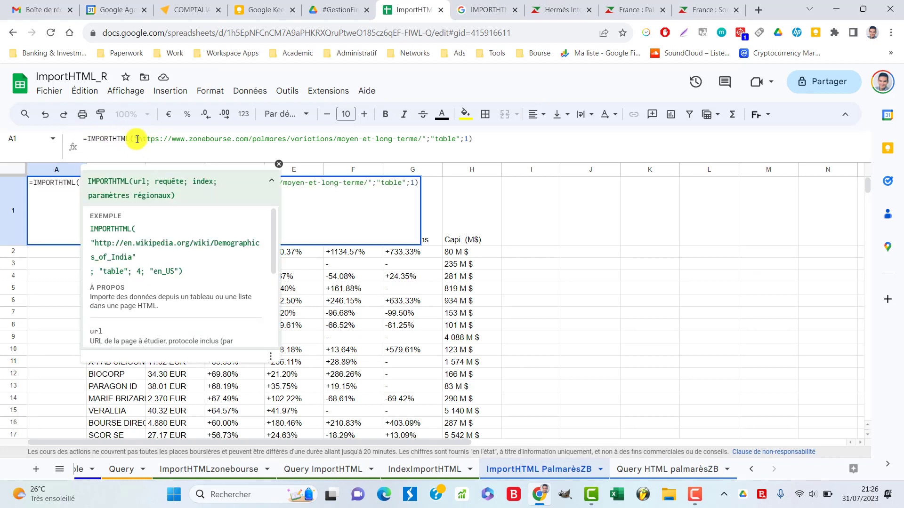
left_click_drag(137, 139, 463, 139)
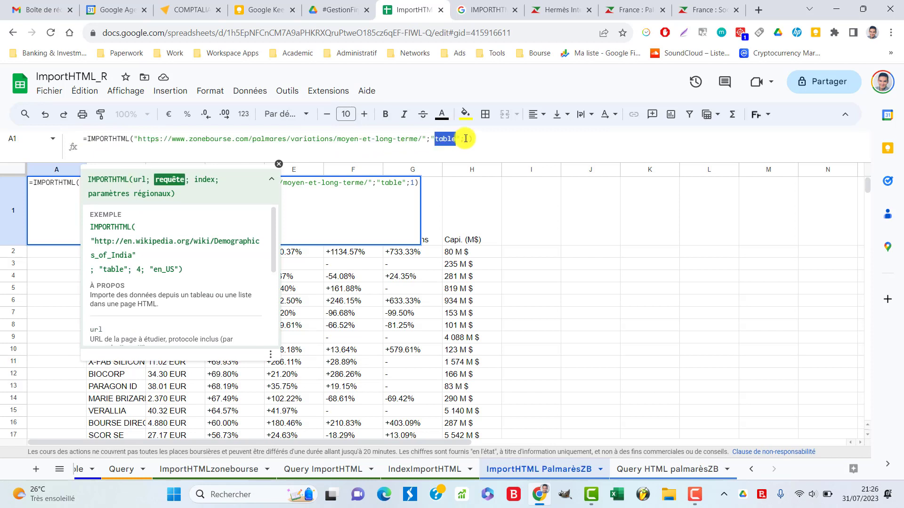
Return to the Zonebourse long-term ranking page and scroll its table
left_click(631, 9)
mouse_move(574, 108)
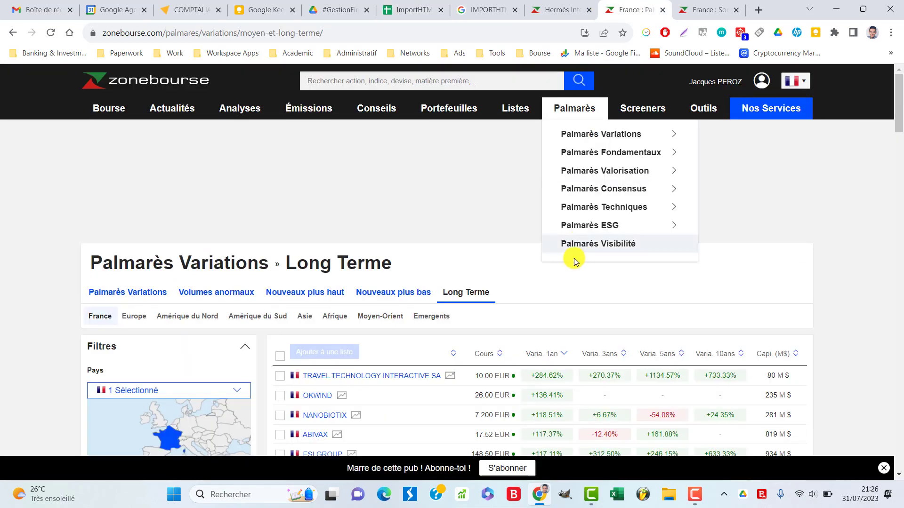
scroll(841, 235, "down", 6)
scroll(841, 234, "down", 8)
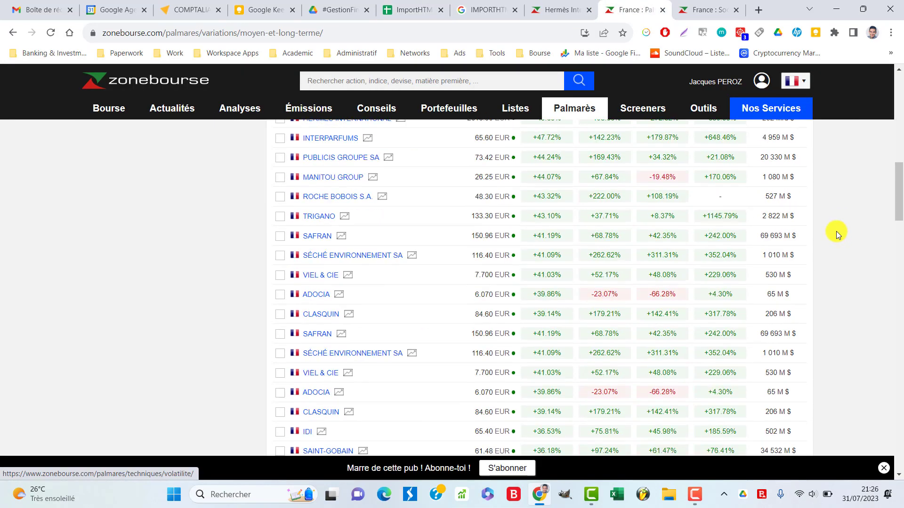
scroll(820, 229, "up", 12)
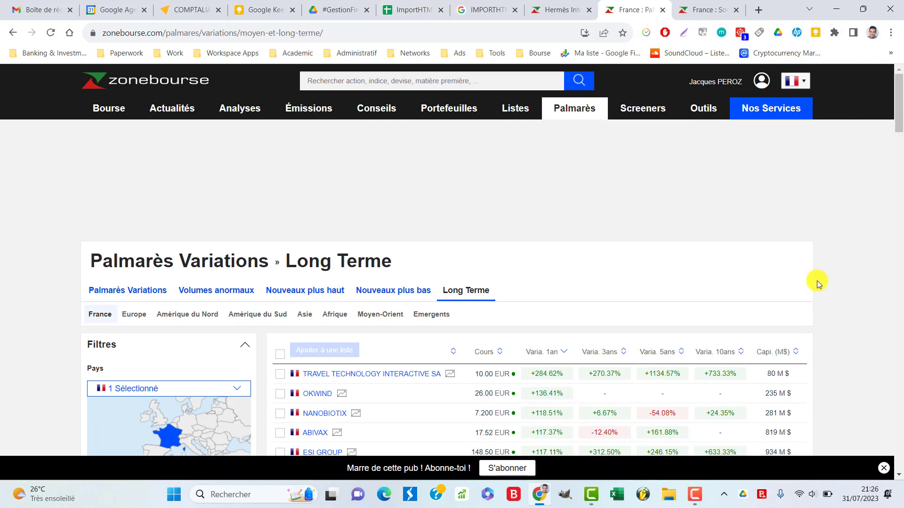
scroll(810, 273, "down", 2)
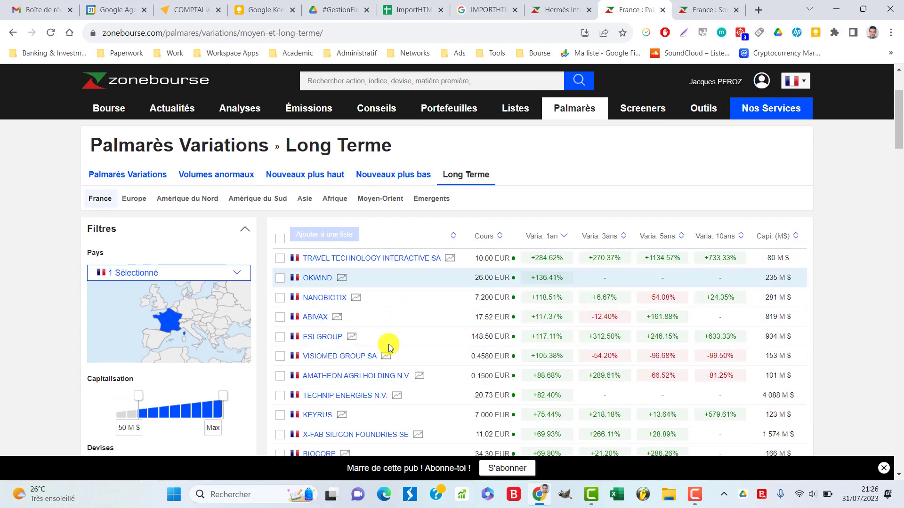
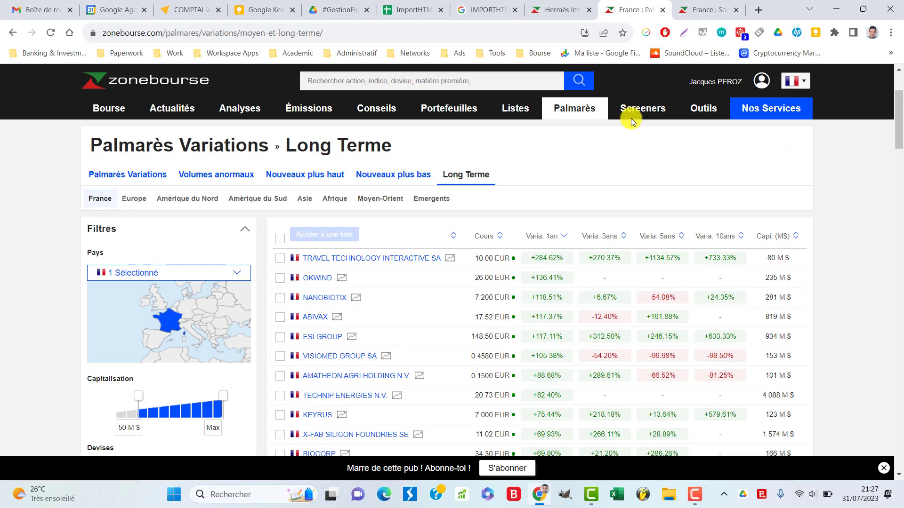
Confirm the IMPORTHTML formula in cell A1 of the ImportHTML PalmarèsZB sheet
left_click(409, 10)
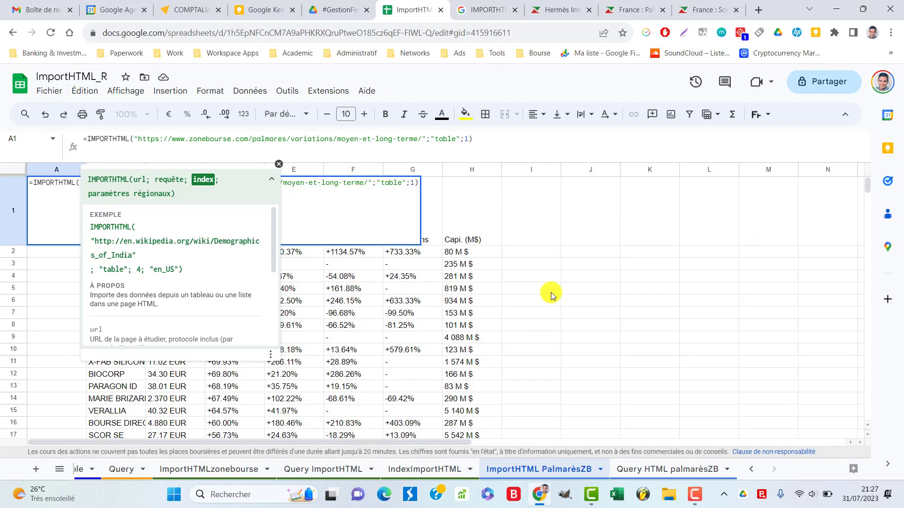
type("*")
key("Return")
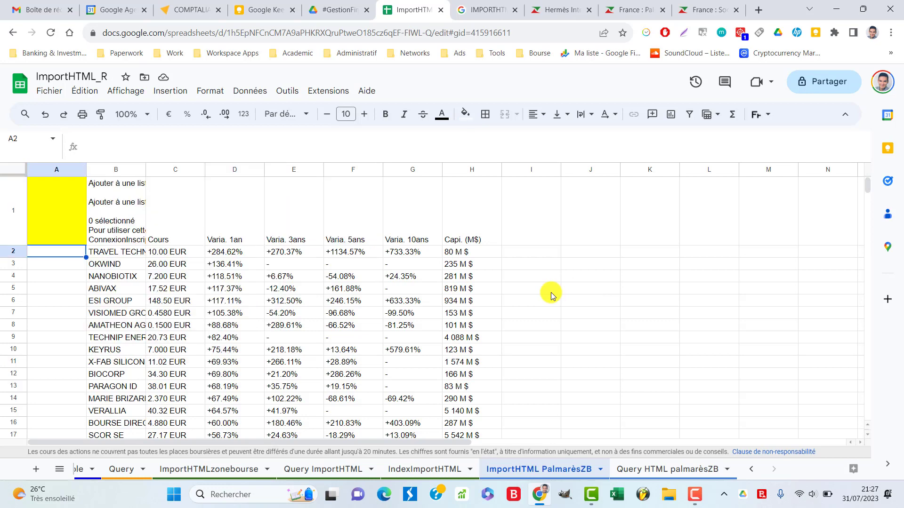
left_click(55, 218)
Compare the imported rows with Zonebourse's long-term variations ranking page
left_click(636, 10)
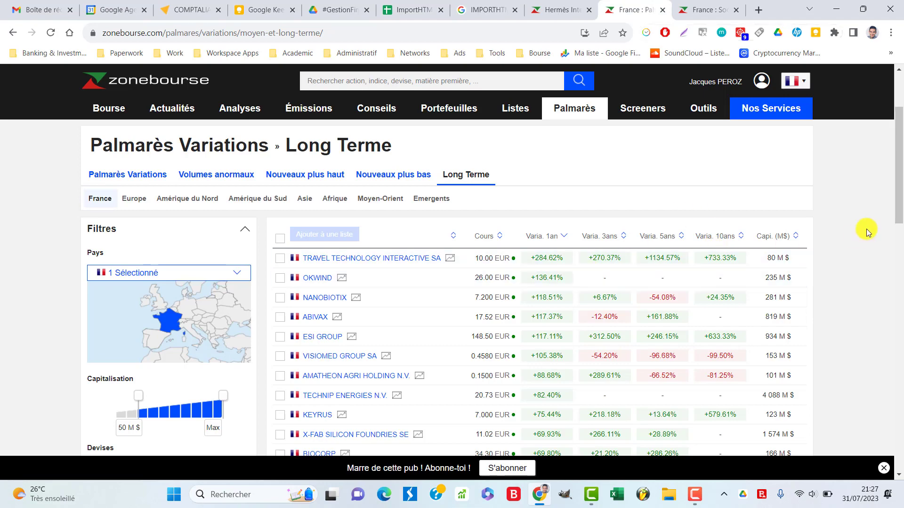
scroll(726, 256, "down", 4)
scroll(521, 216, "up", 1)
scroll(370, 202, "up", 2)
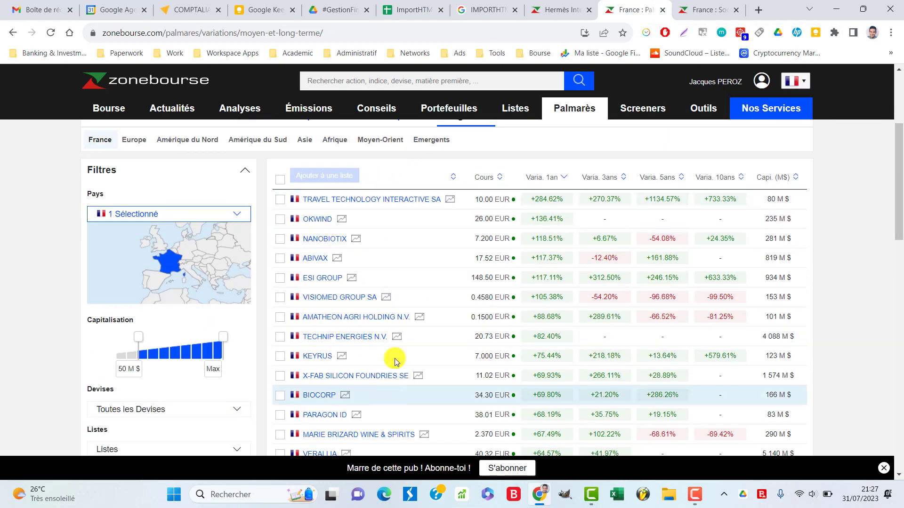
left_click(416, 6)
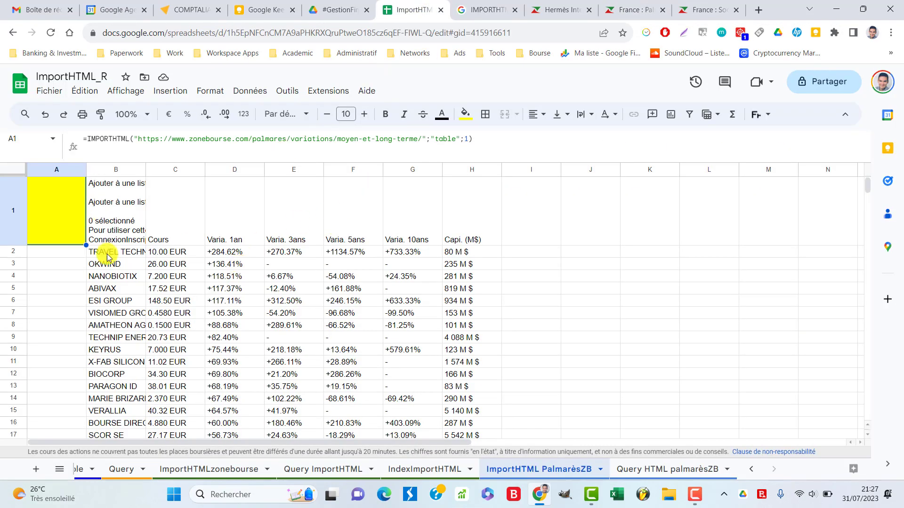
scroll(259, 231, "down", 1)
scroll(259, 231, "up", 1)
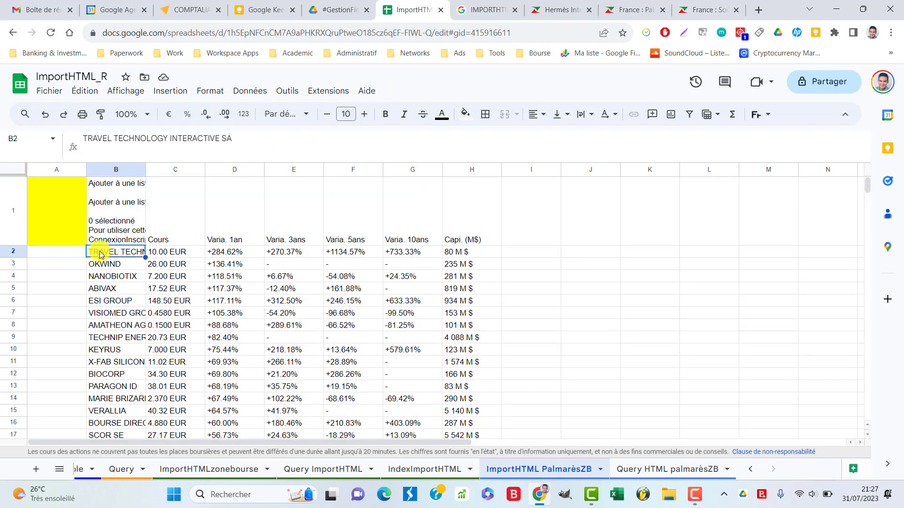
left_click(635, 6)
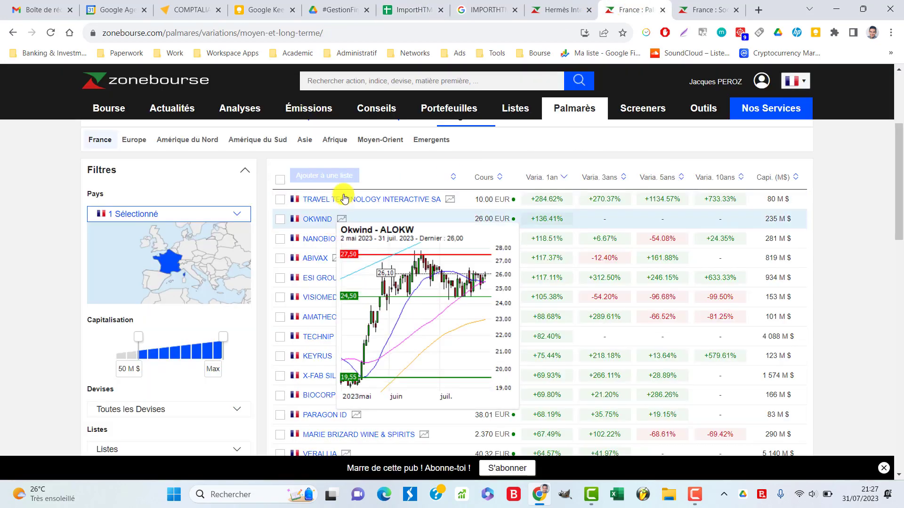
left_click(412, 15)
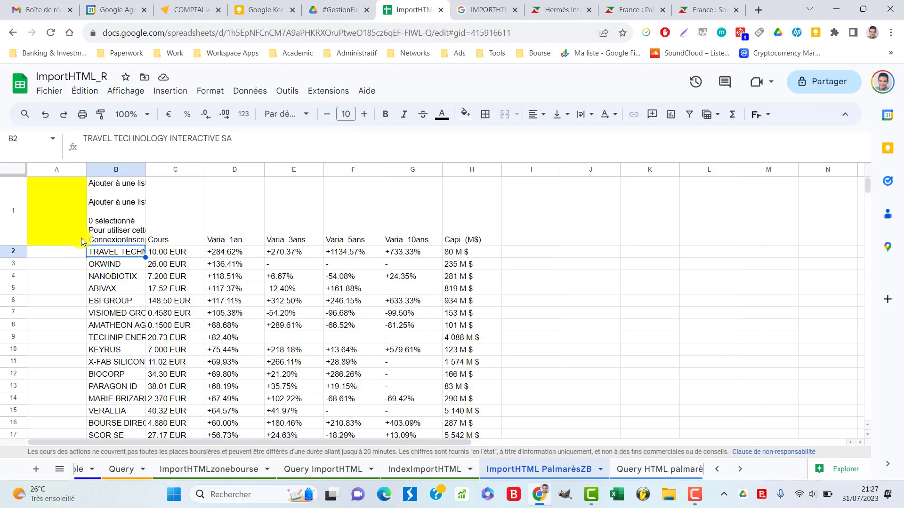
scroll(134, 308, "down", 2)
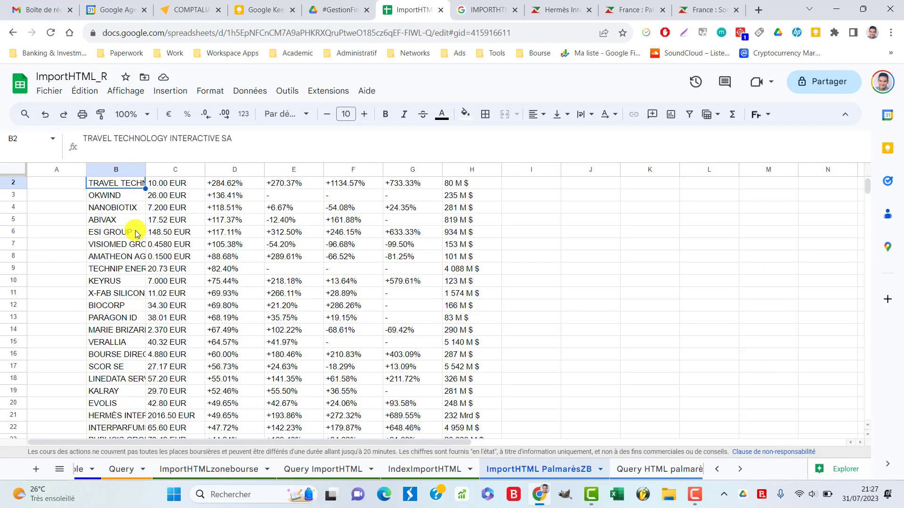
scroll(130, 240, "down", 1)
scroll(129, 264, "down", 2)
scroll(130, 278, "down", 2)
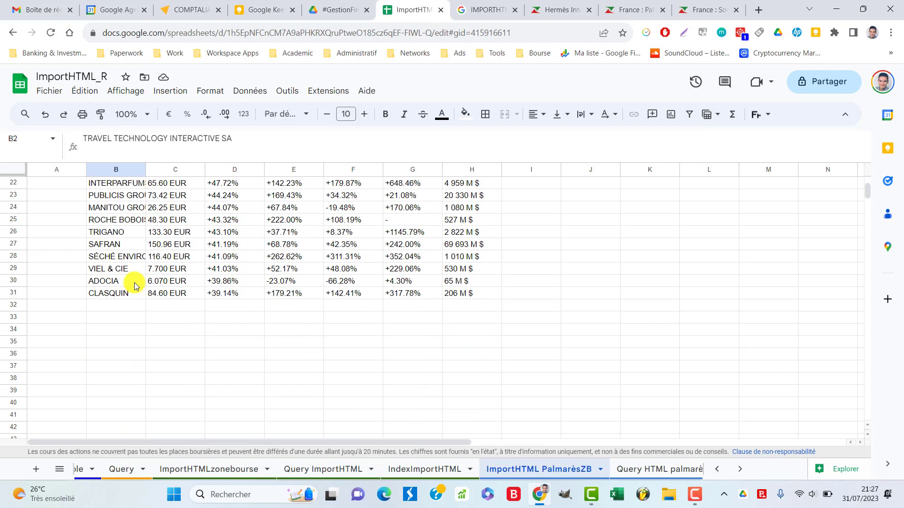
scroll(134, 282, "up", 7)
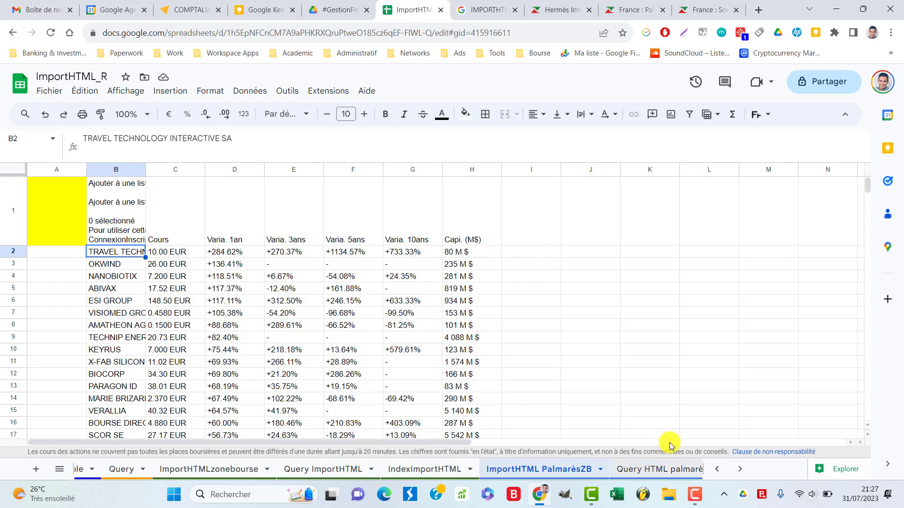
left_click(740, 470)
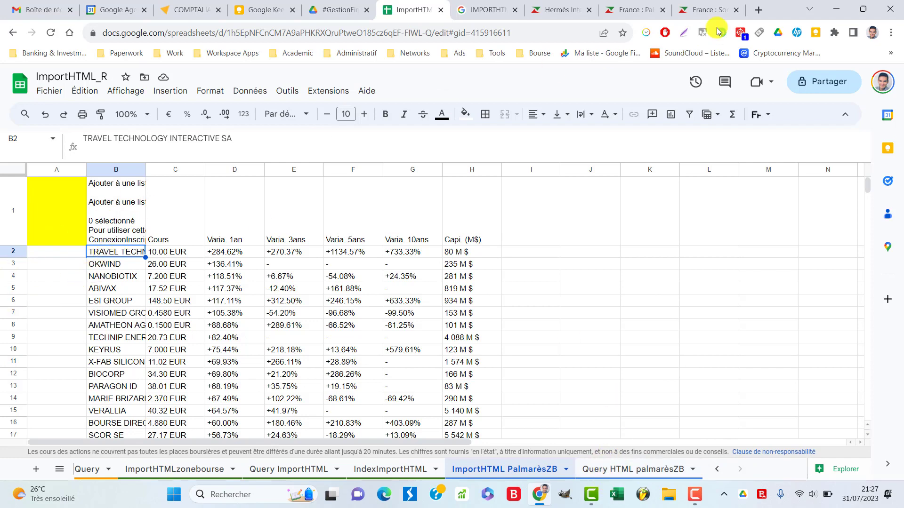
Copy the web address of the Zonebourse profitability ranking page
left_click(704, 10)
left_click(330, 33)
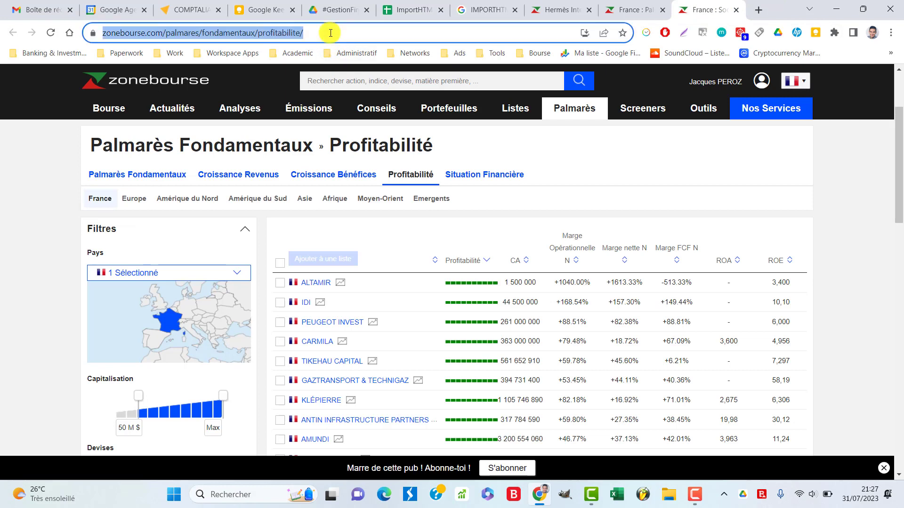
left_click(856, 223)
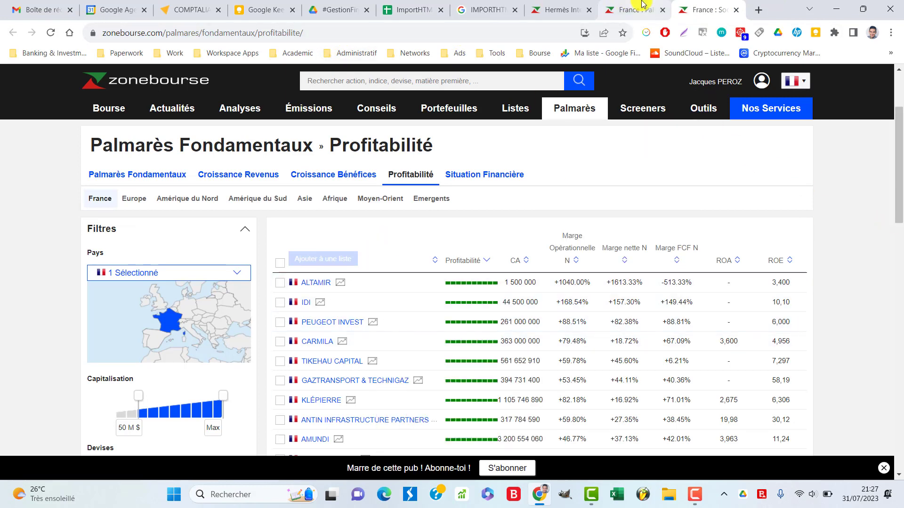
Paste the fondamentaux/profitabilite/ URL over the old one in A1's IMPORTHTML formula and verify the import
left_click(410, 9)
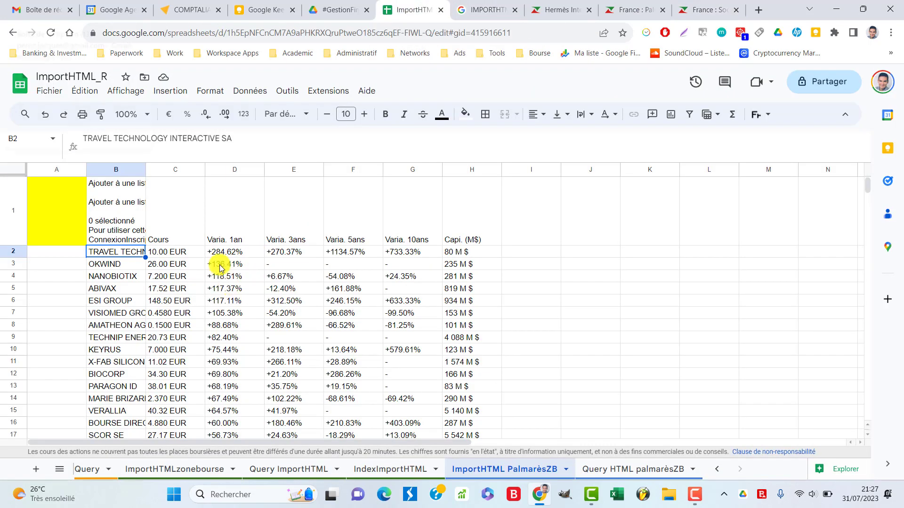
left_click(43, 194)
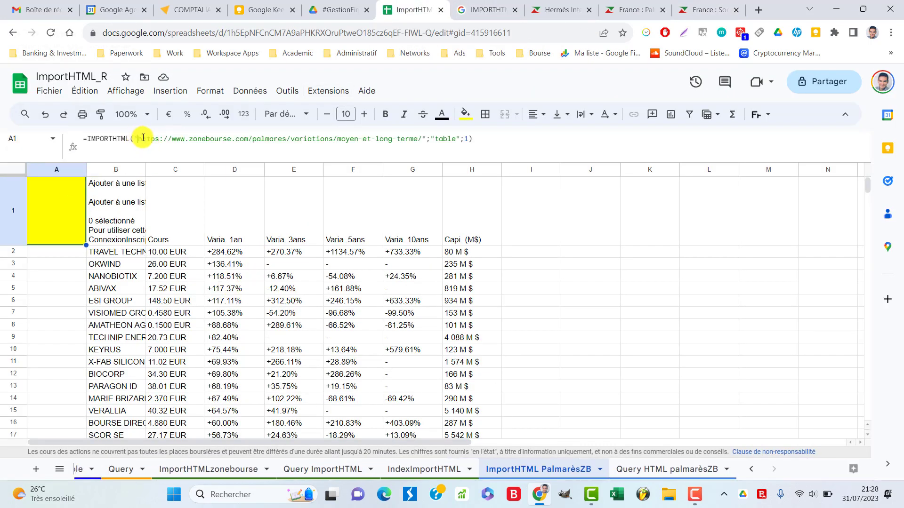
left_click_drag(137, 138, 425, 145)
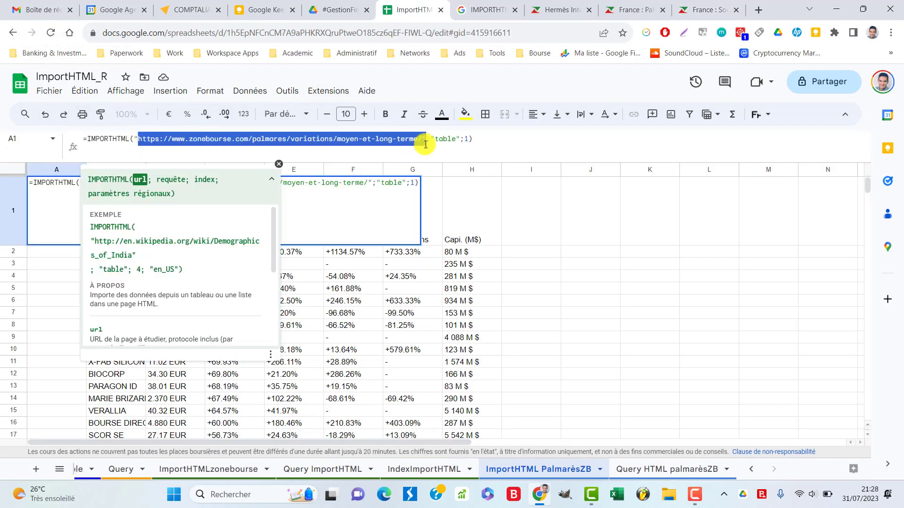
left_click_drag(423, 138, 133, 141)
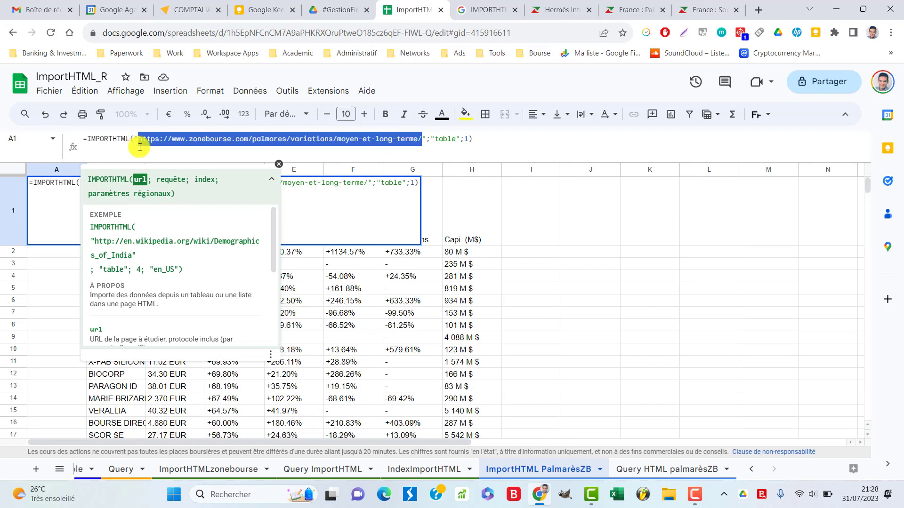
type("https://www.zonebourse.com/palmares/fondamentaux/profitabilite/")
key("Return")
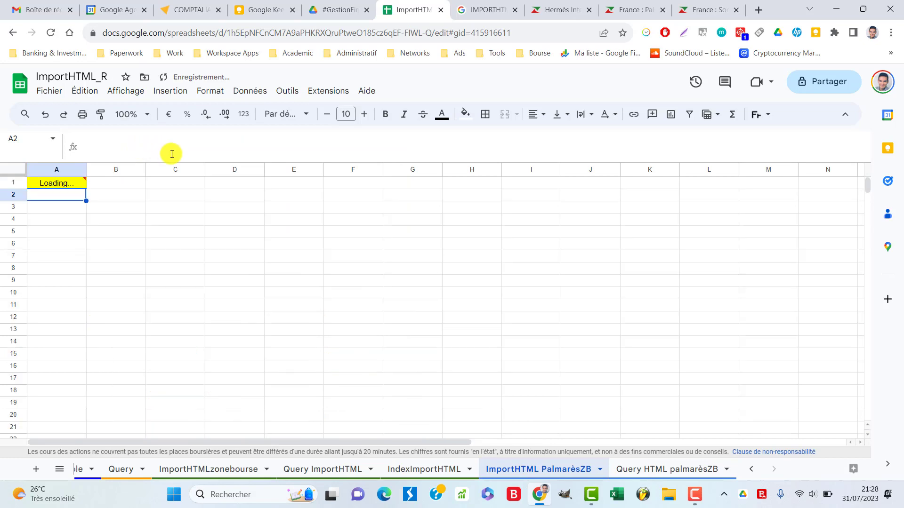
left_click(61, 184)
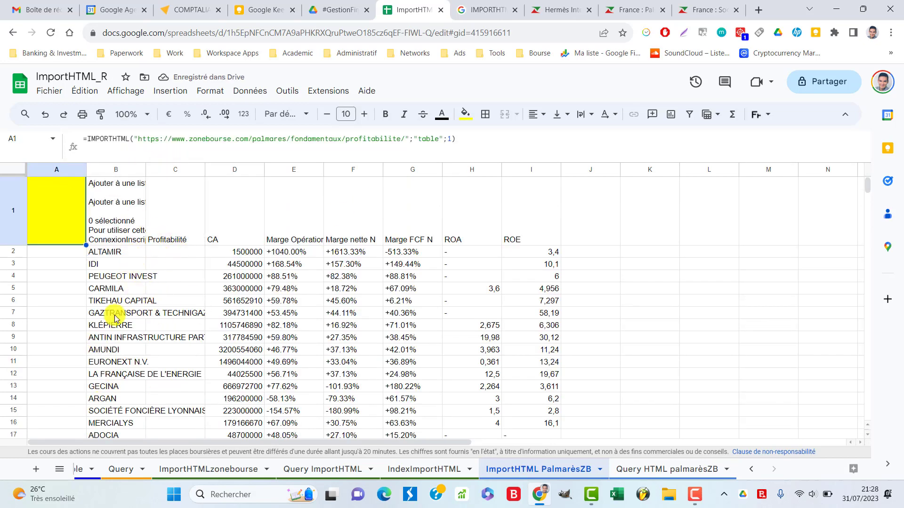
left_click(120, 265)
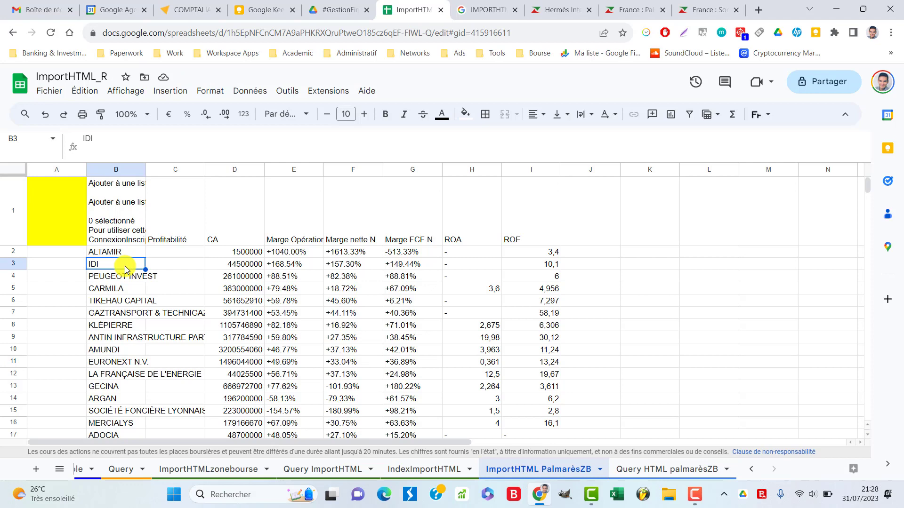
left_click(630, 10)
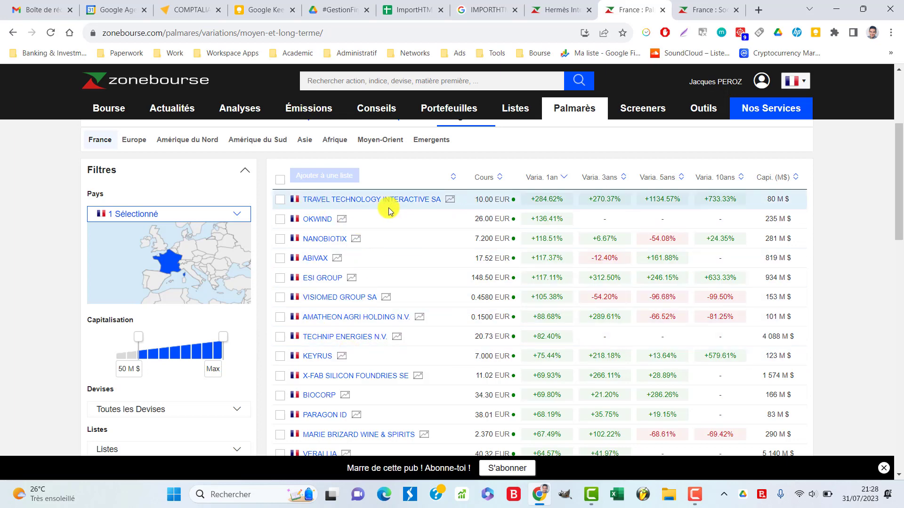
Compare both Zonebourse ranking pages with the imported table, ending in the ImportHTML_R spreadsheet
left_click(687, 8)
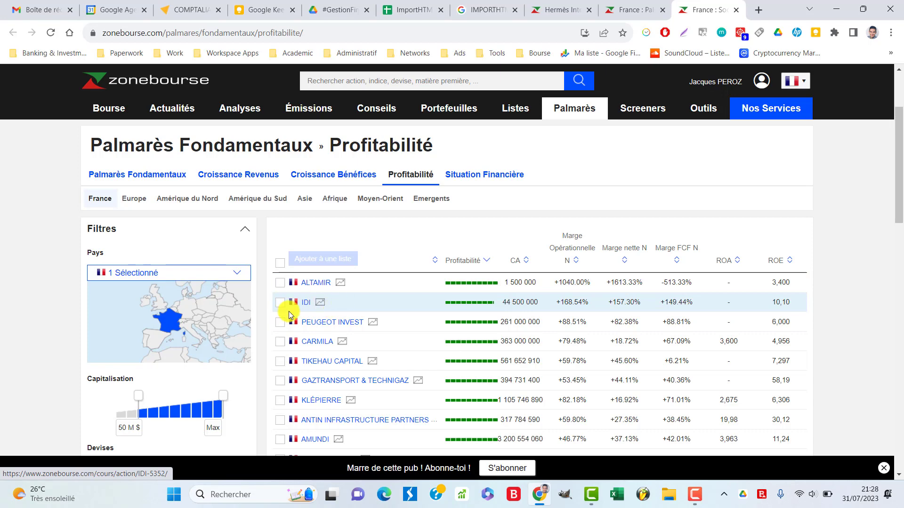
left_click(404, 14)
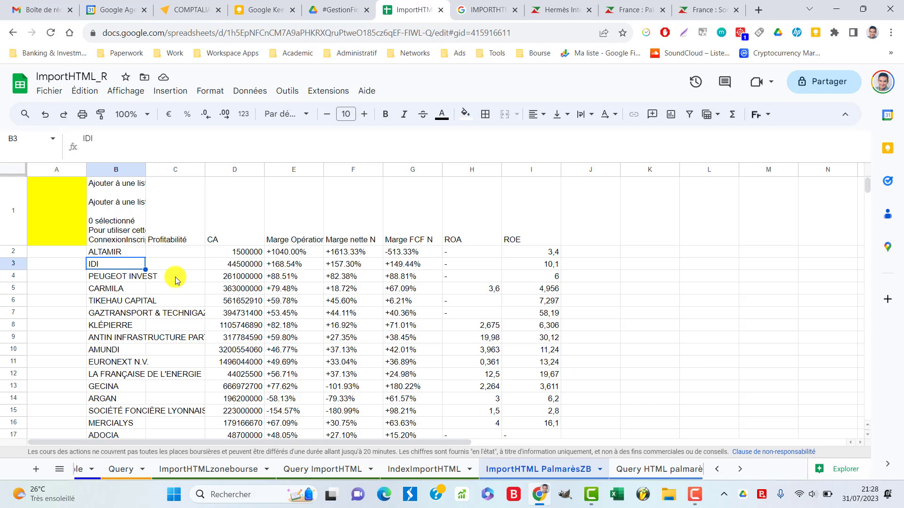
left_click(634, 6)
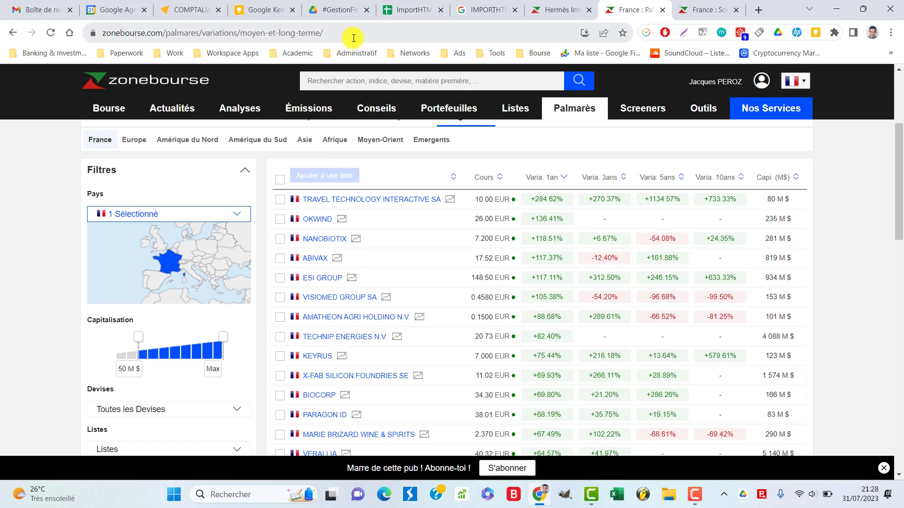
left_click(410, 9)
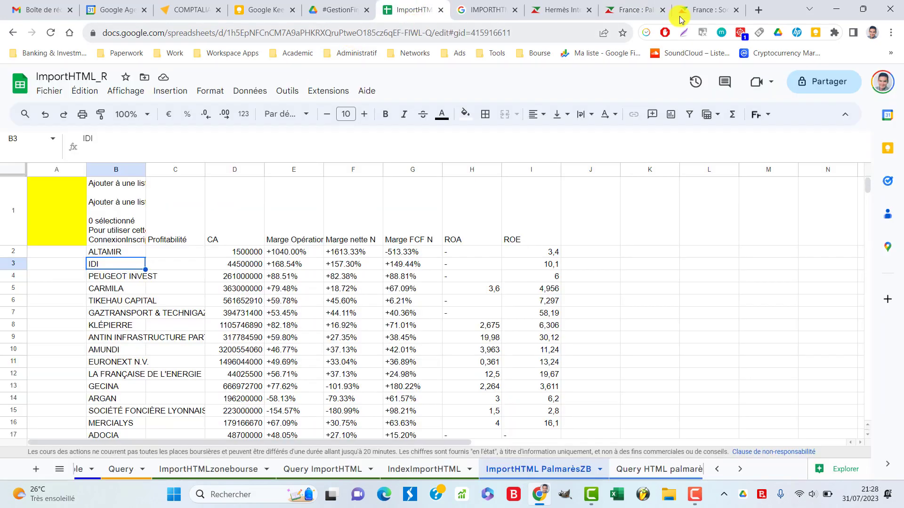
left_click(670, 471)
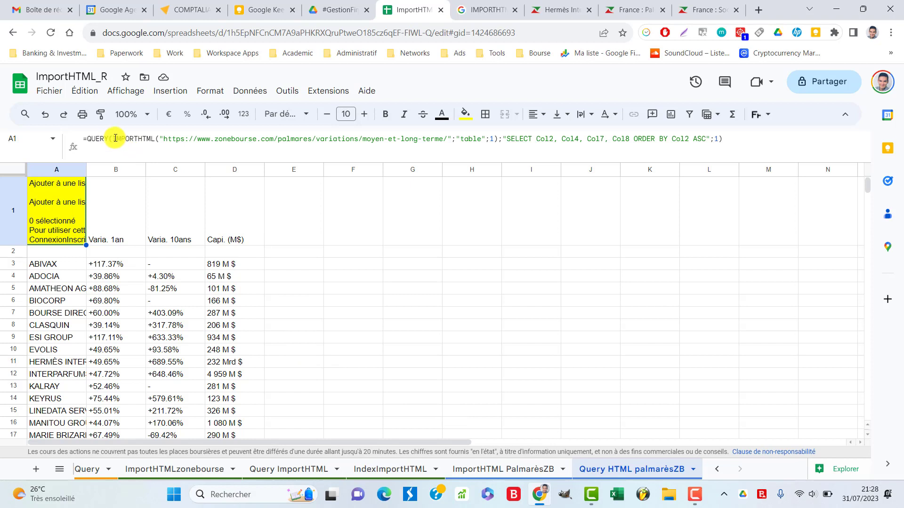
left_click_drag(114, 139, 544, 144)
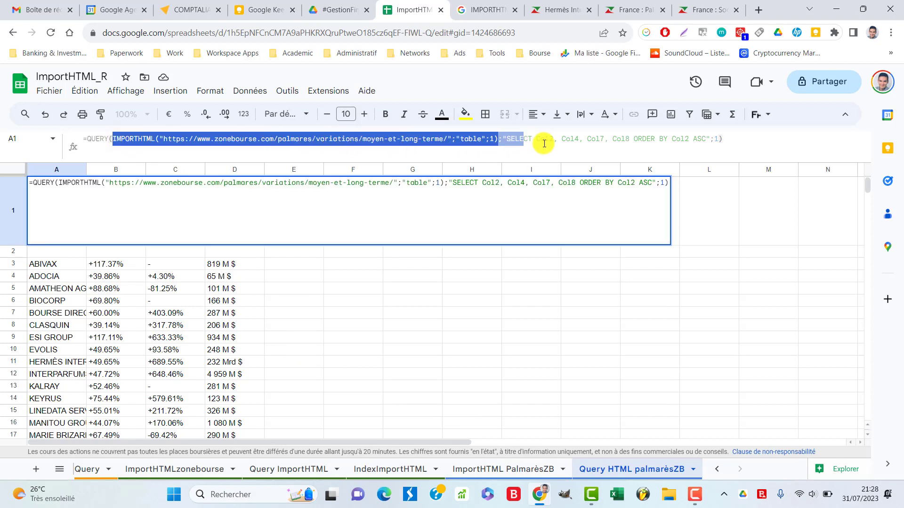
left_click_drag(544, 144, 499, 140)
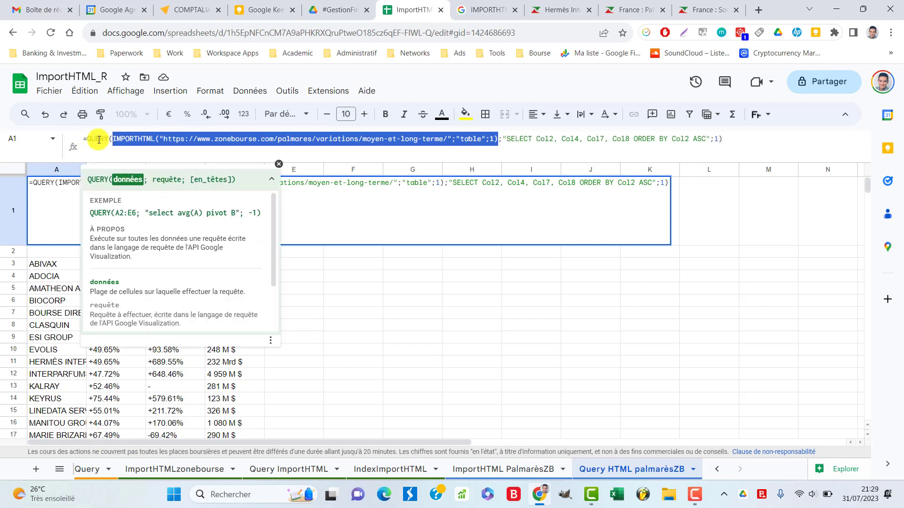
left_click(100, 138)
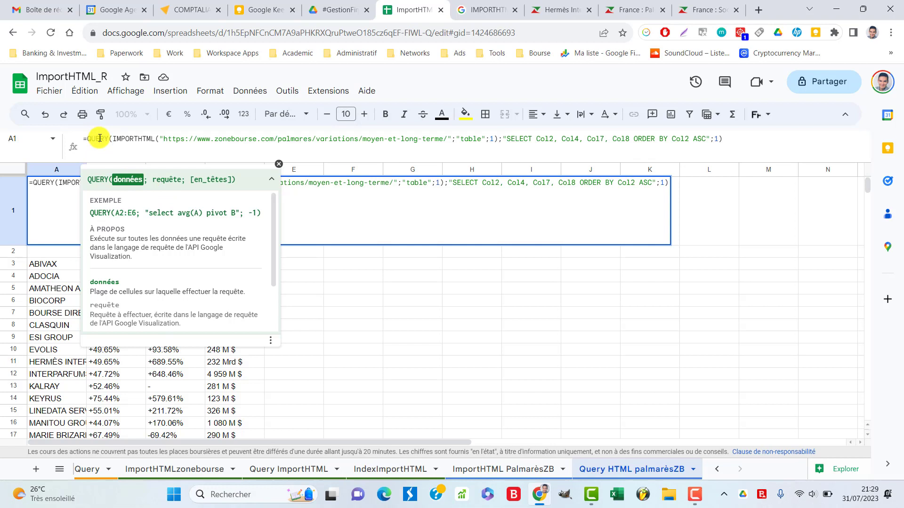
left_click(503, 137)
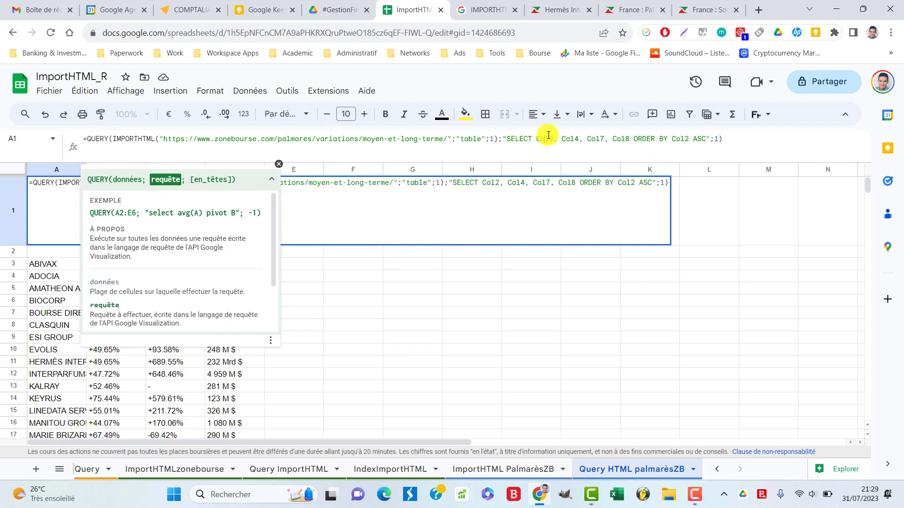
key("Escape")
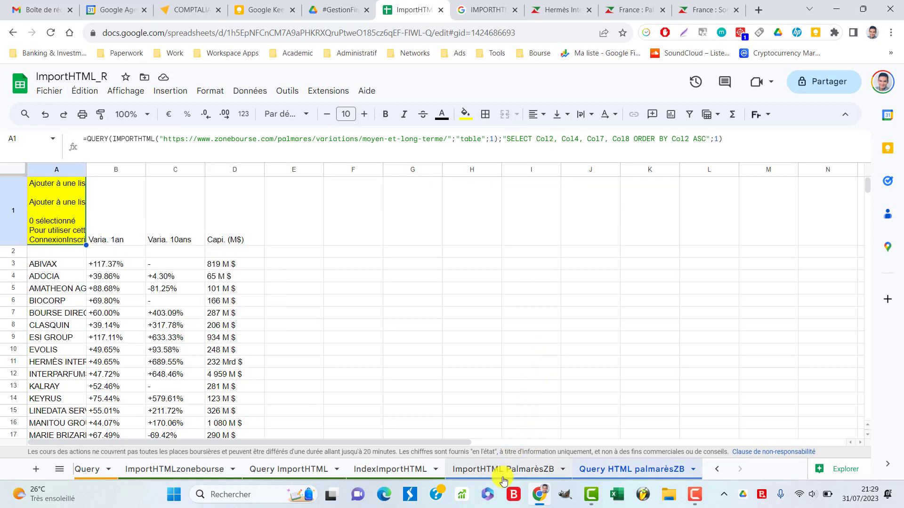
Open the ImportHTML PalmarèsZB sheet and inspect column A's IMPORTHTML formula and column B
left_click(503, 469)
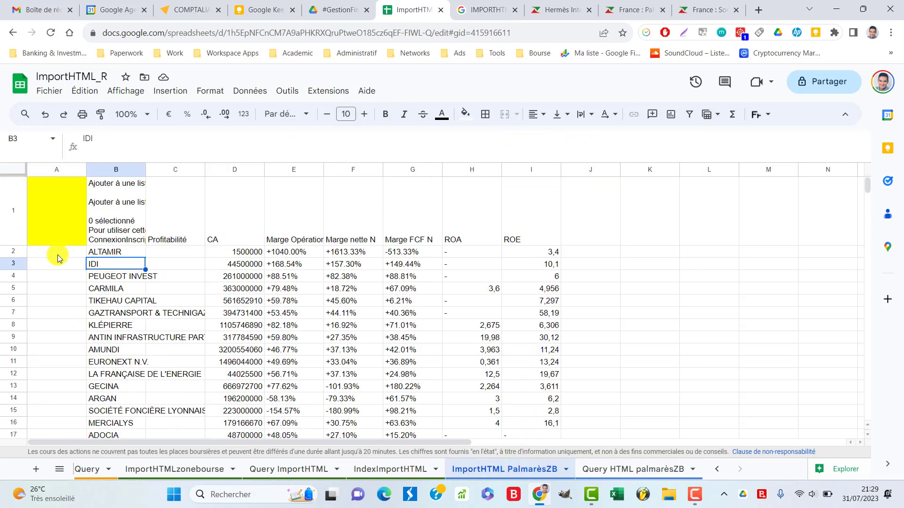
left_click(75, 253)
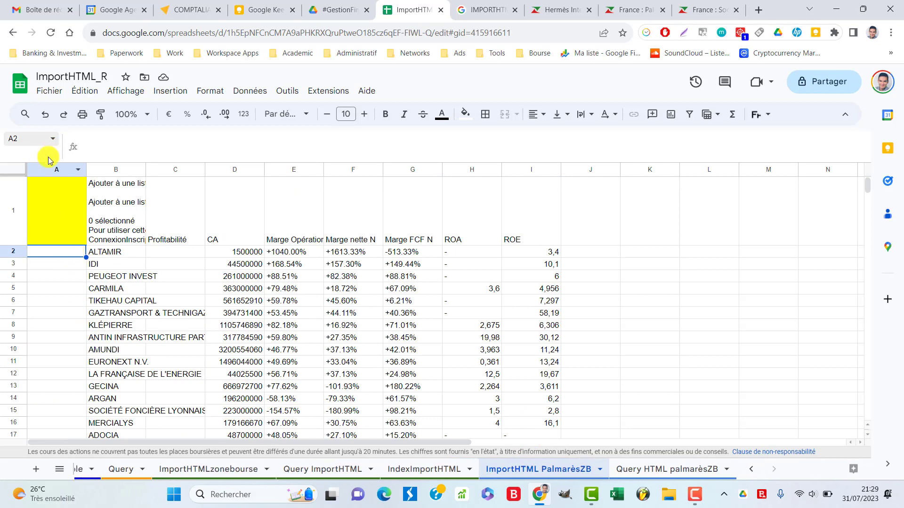
left_click(53, 168)
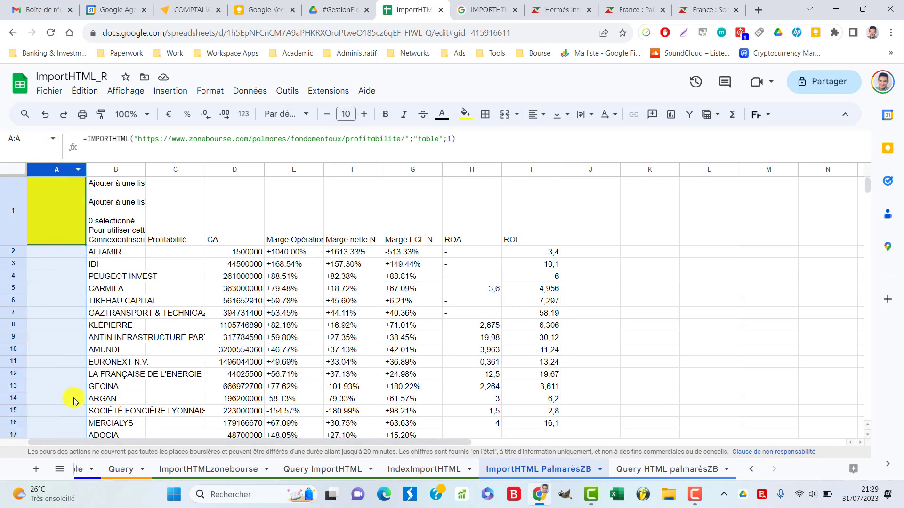
left_click(69, 253)
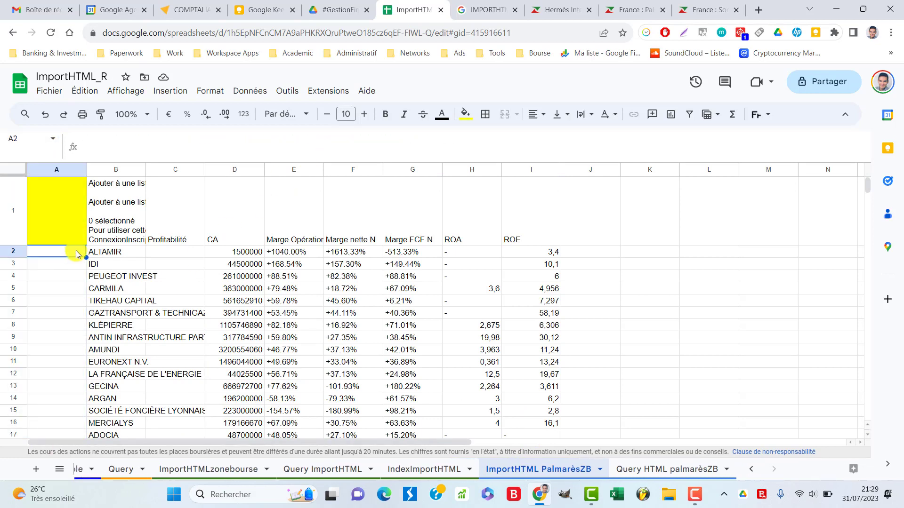
left_click(117, 170)
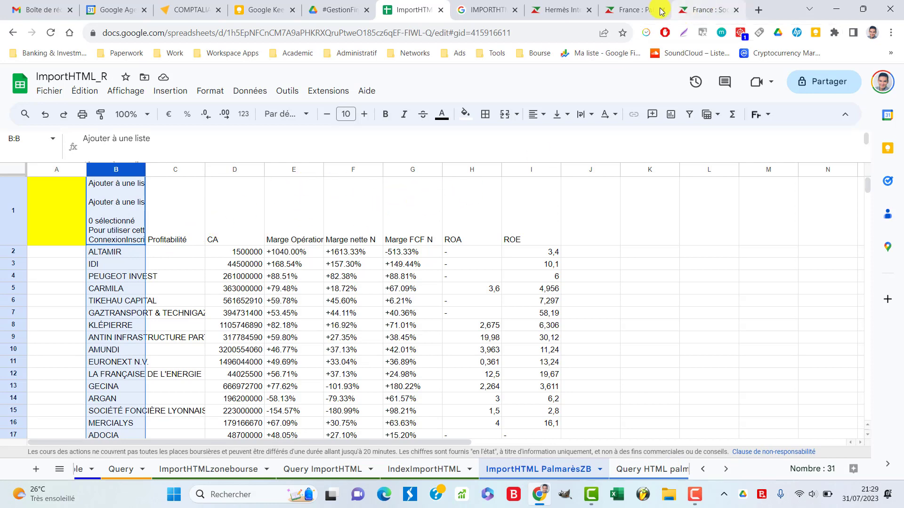
Return to Query HTML palmarèsZB and edit A1's QUERY formula at its ORDER BY clause
left_click(631, 471)
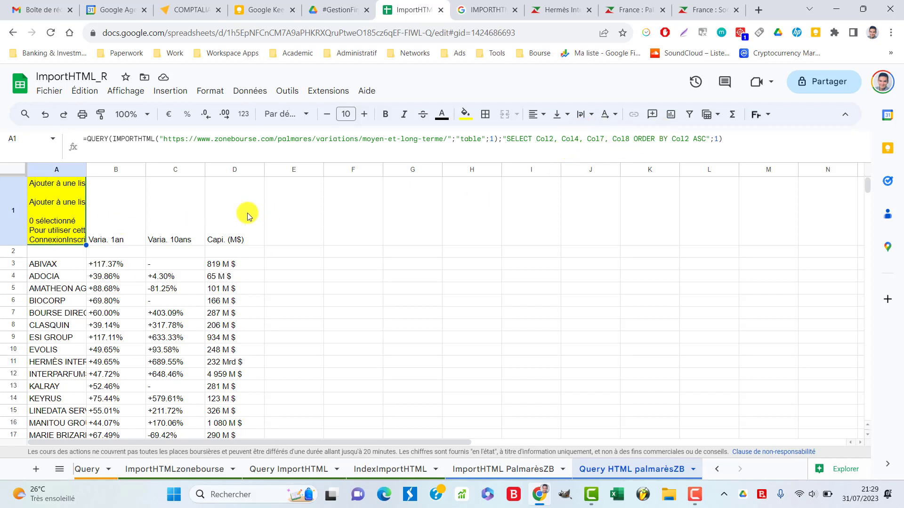
left_click(630, 9)
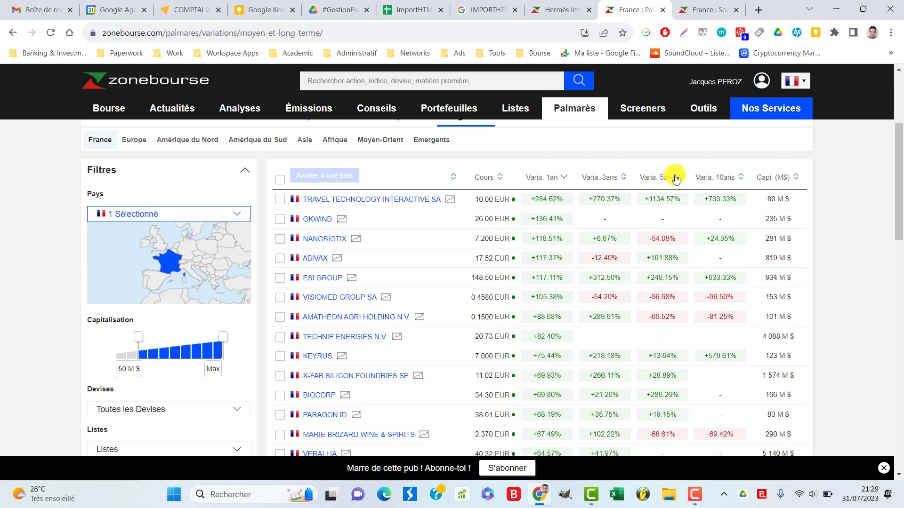
left_click(408, 5)
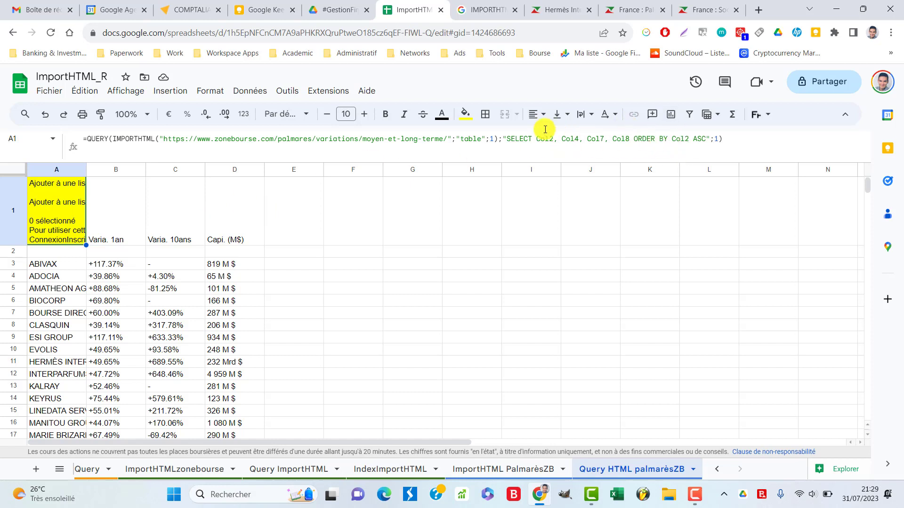
left_click(519, 138)
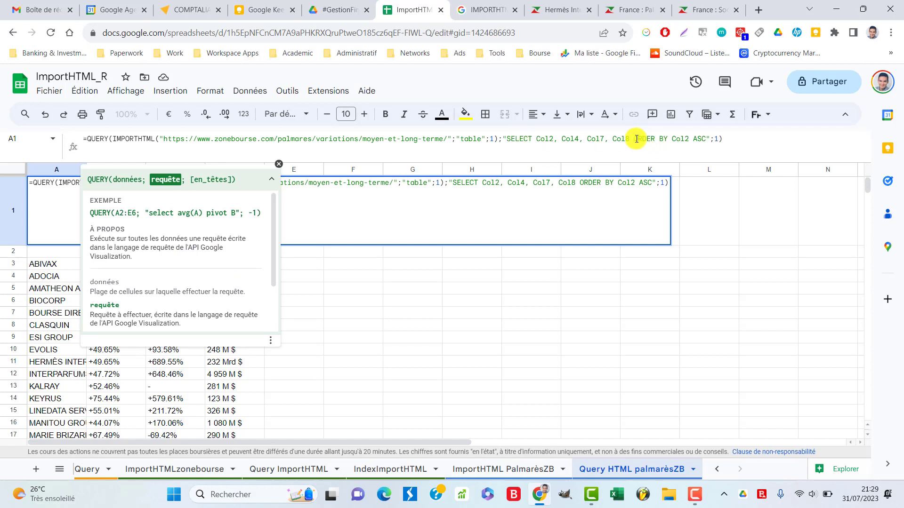
double_click(635, 139)
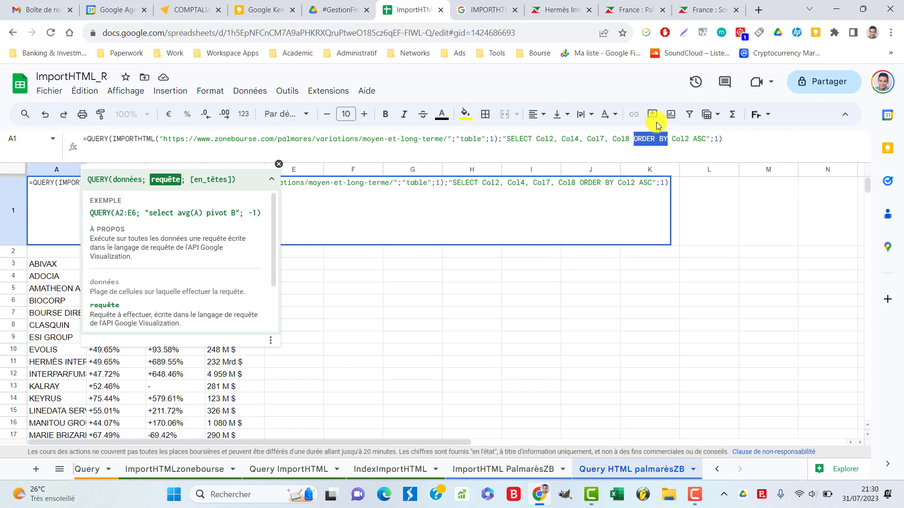
left_click(699, 140)
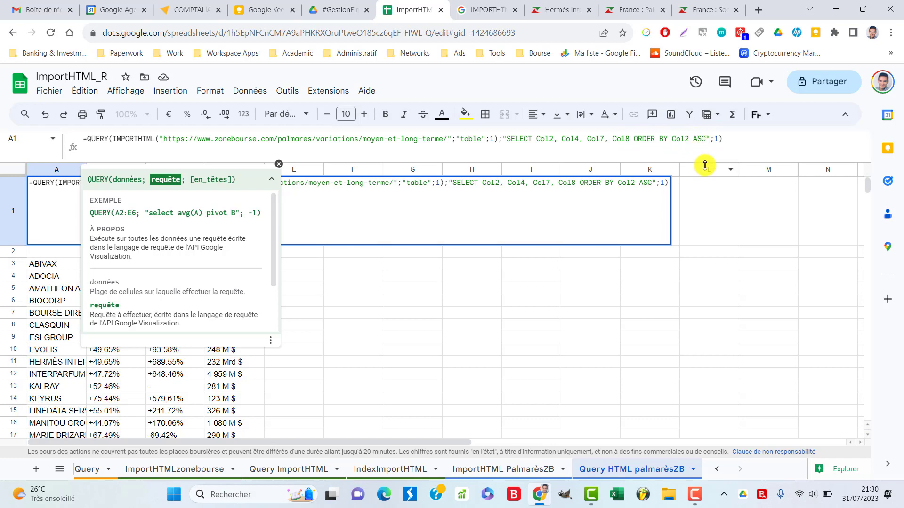
key("BackSpace")
type("DE")
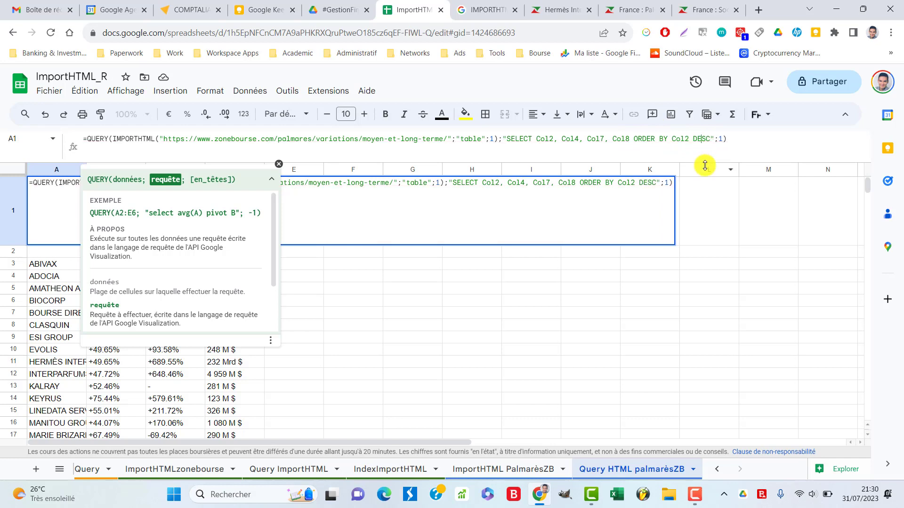
key("Return")
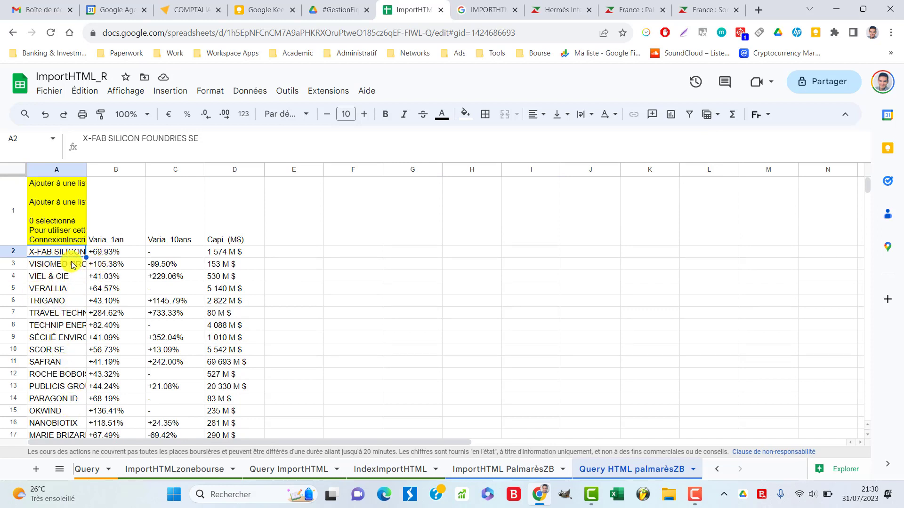
key("Up")
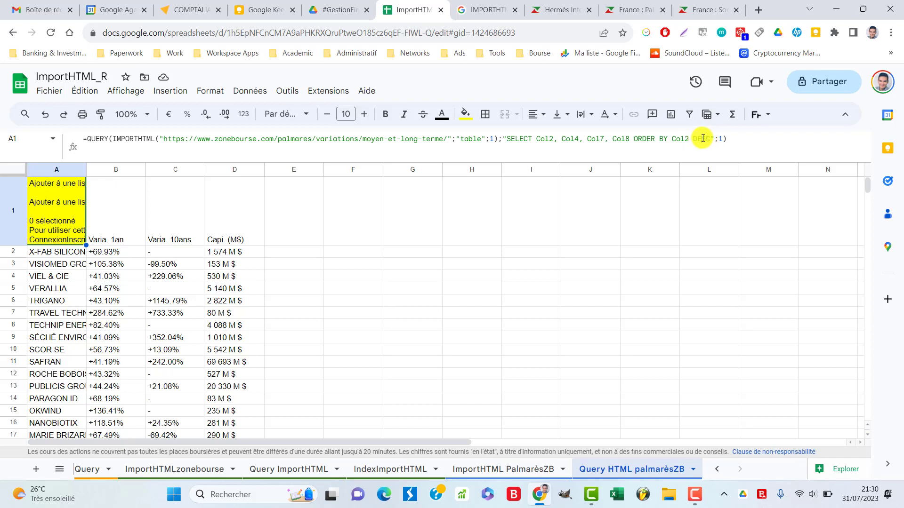
double_click(702, 139)
type("ASC")
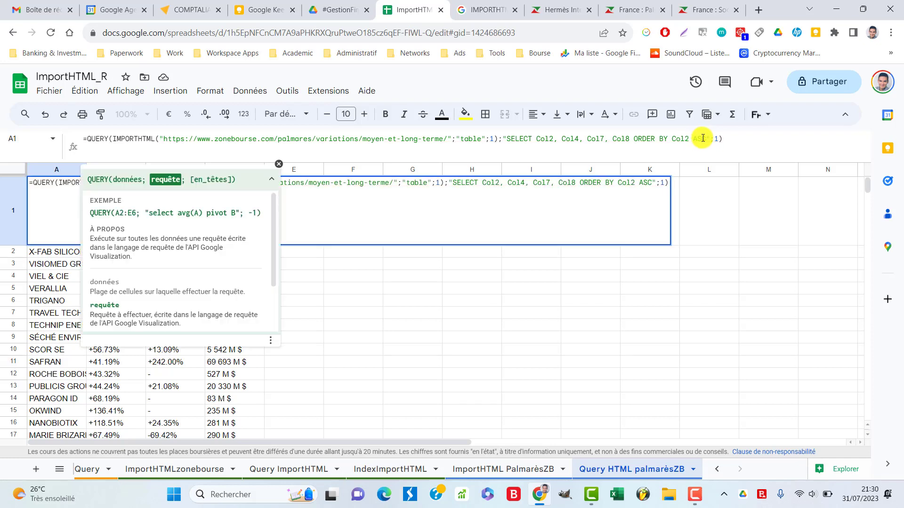
key("Return")
left_click(50, 224)
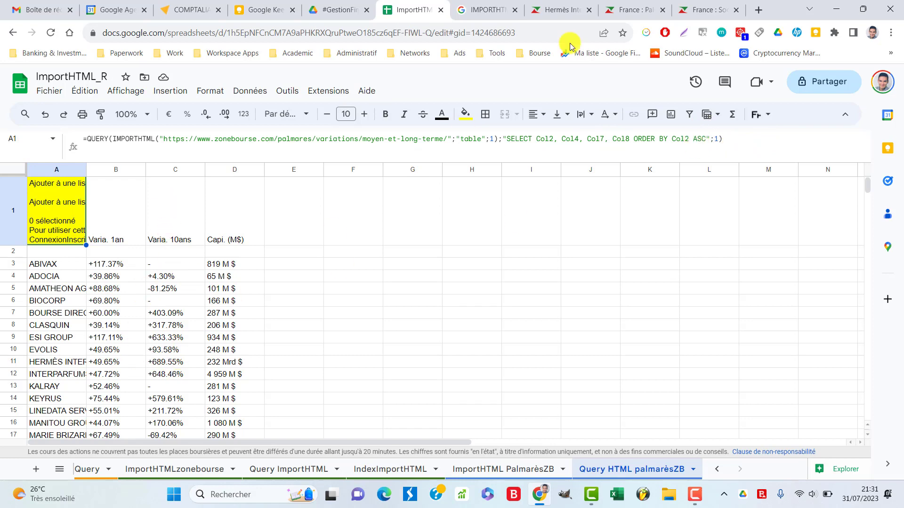
left_click(631, 10)
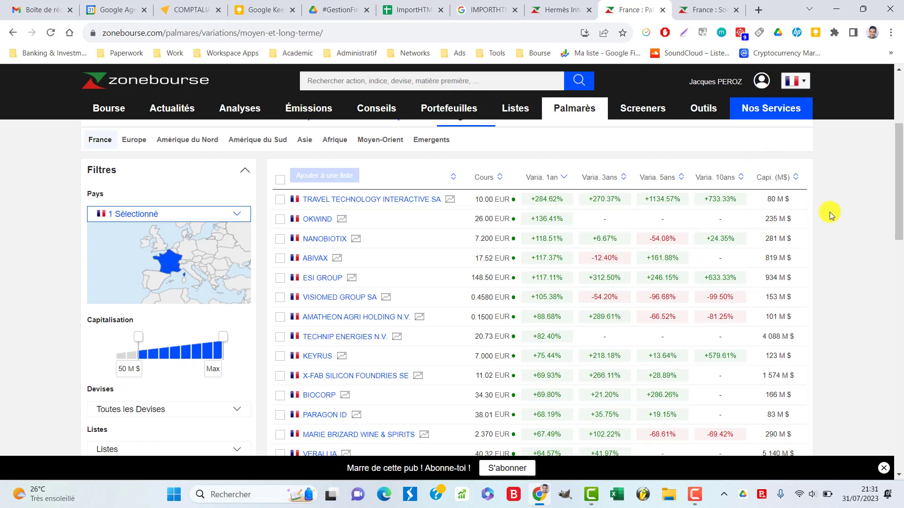
left_click(743, 179)
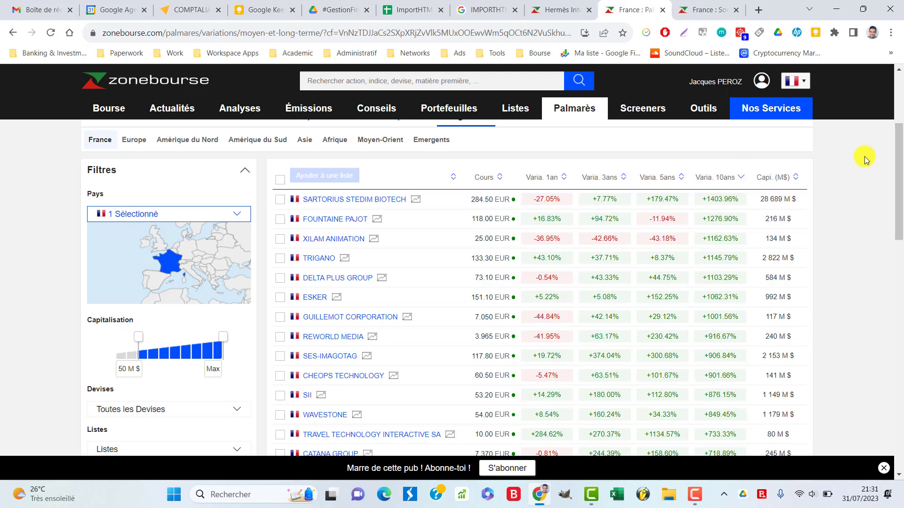
left_click(800, 178)
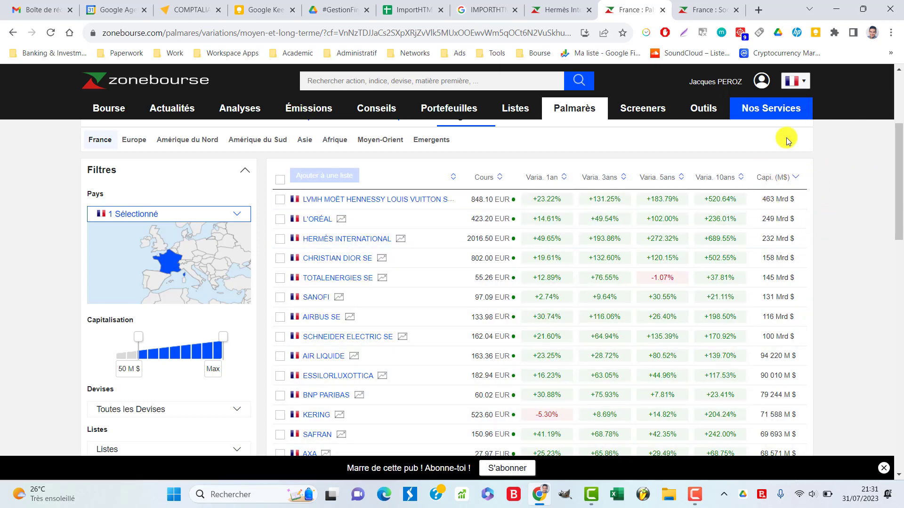
left_click(682, 4)
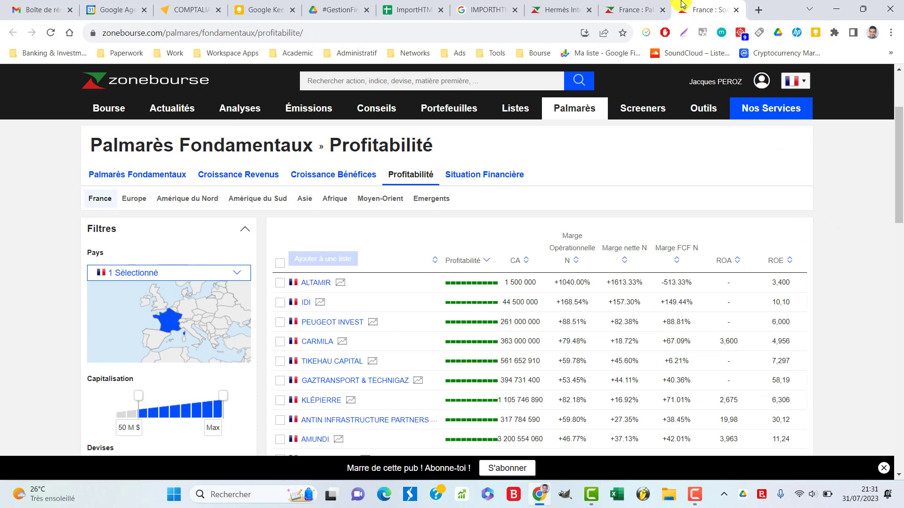
left_click(327, 38)
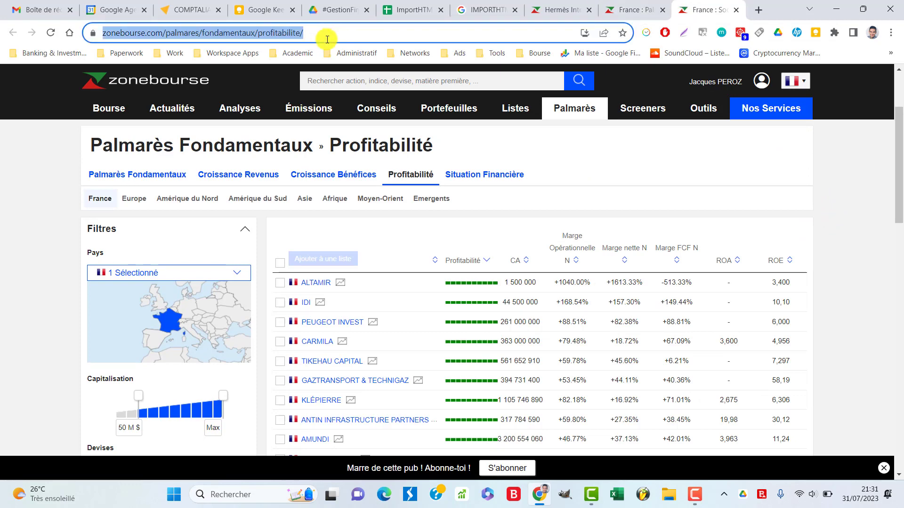
left_click(852, 227)
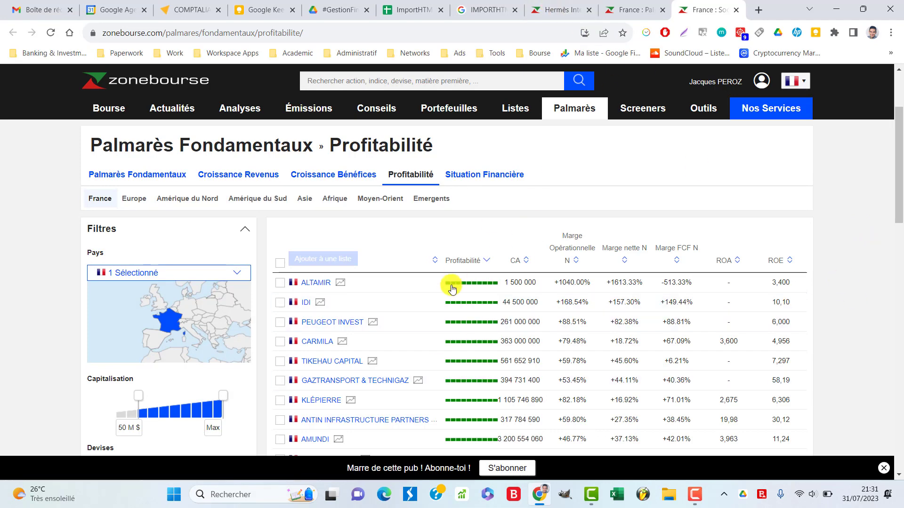
left_click(409, 9)
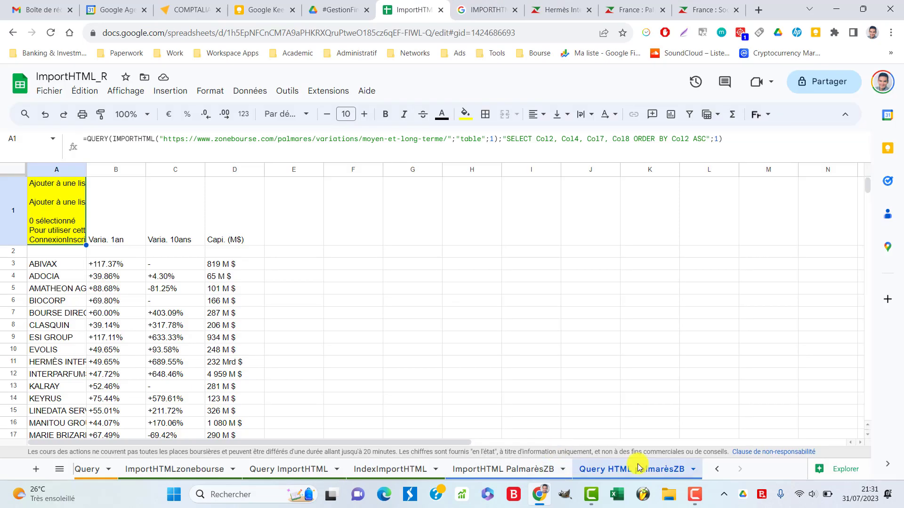
Duplicate the Query HTML palmarèsZB sheet and swap A1's URL for the profitability ranking page
right_click(628, 468)
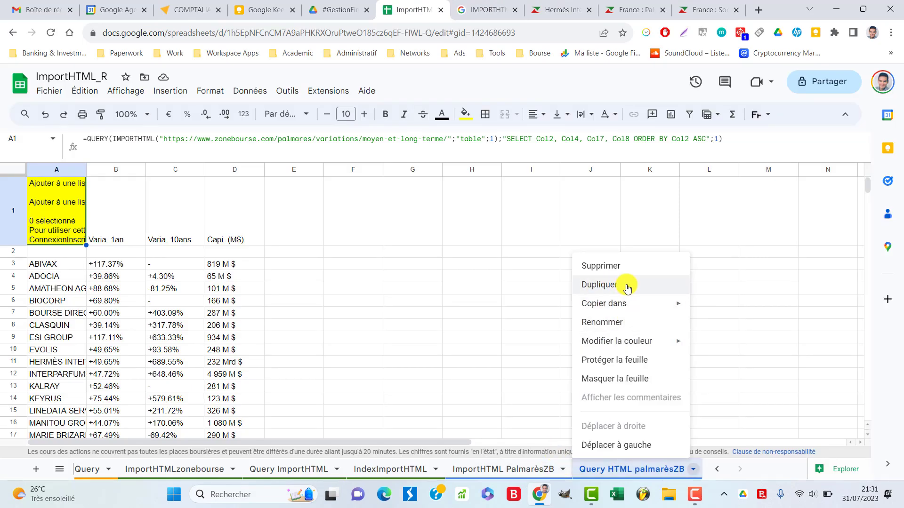
key("Return")
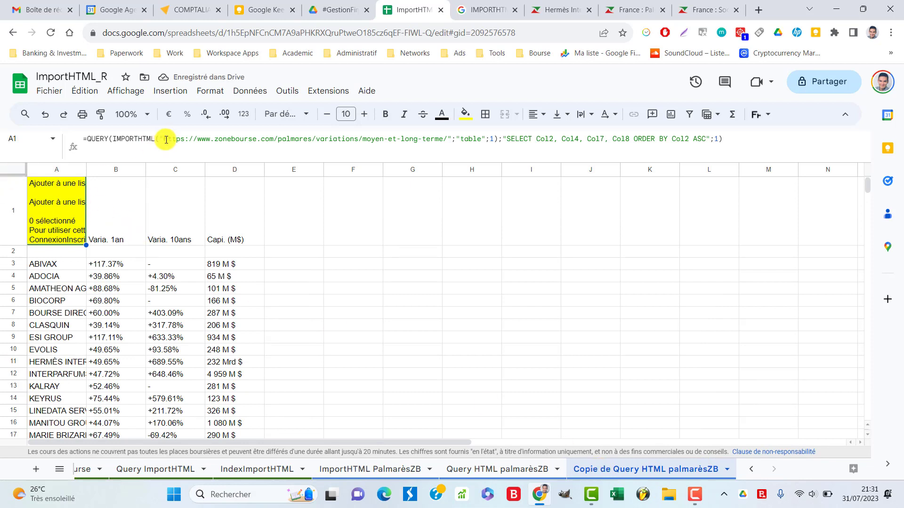
left_click_drag(164, 140, 442, 144)
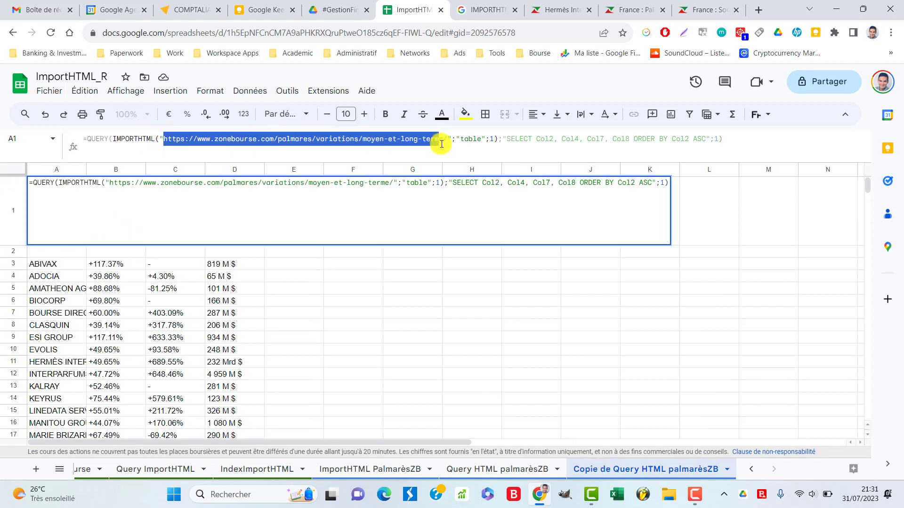
type("https://www.zonebourse.com/palmares/fondamentaux/profitabilite/")
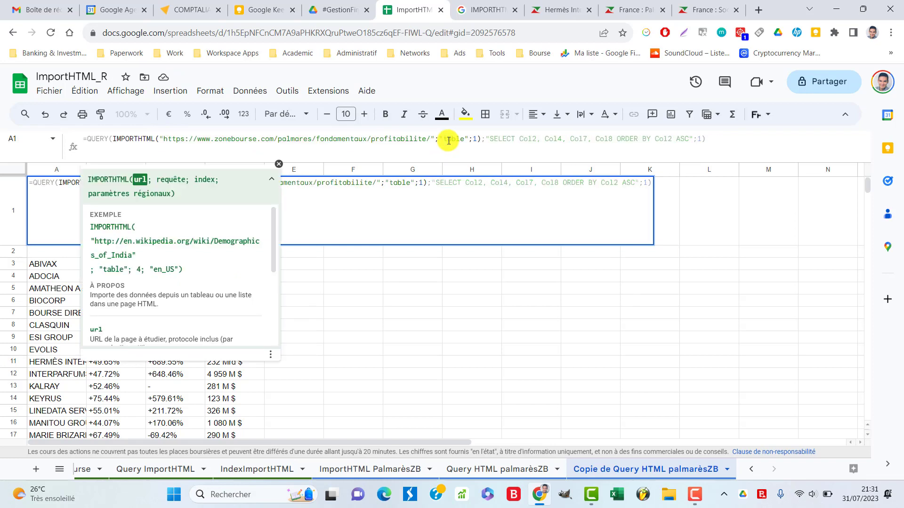
Delete the SELECT query argument so the formula imports the full profitability table
left_click(500, 137)
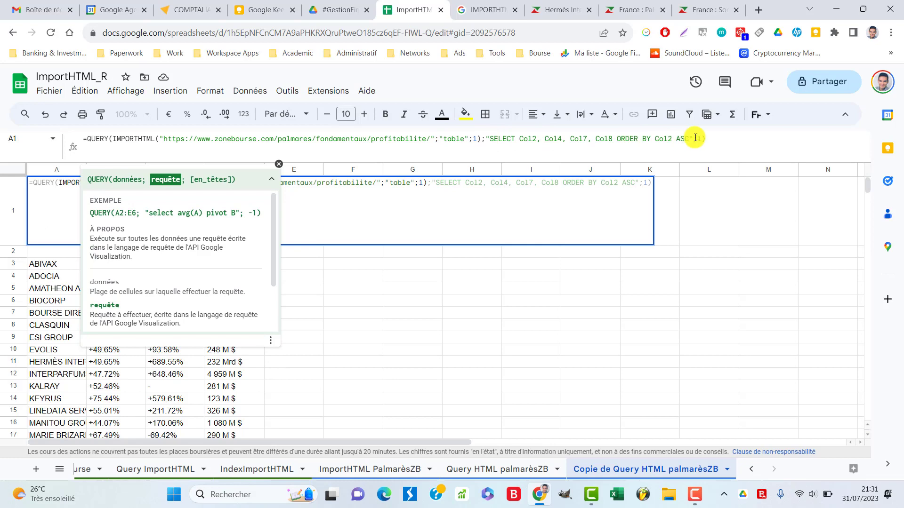
key("ctrl+a")
key("ctrl+c")
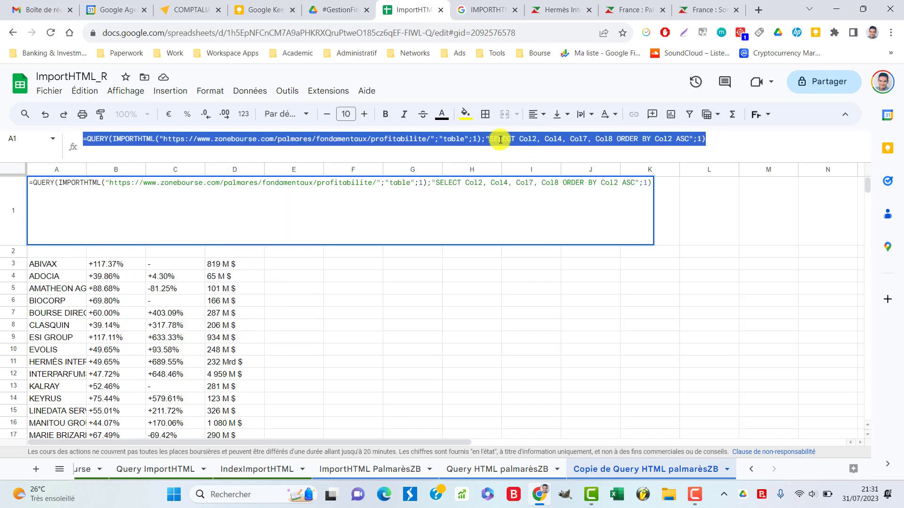
left_click_drag(486, 139, 664, 139)
left_click(692, 146, "shift")
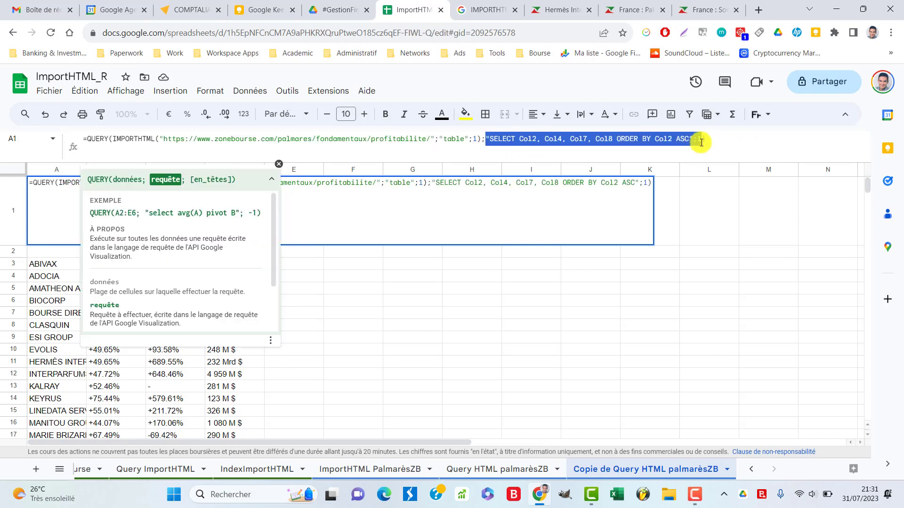
key("BackSpace")
key("BackSpace")
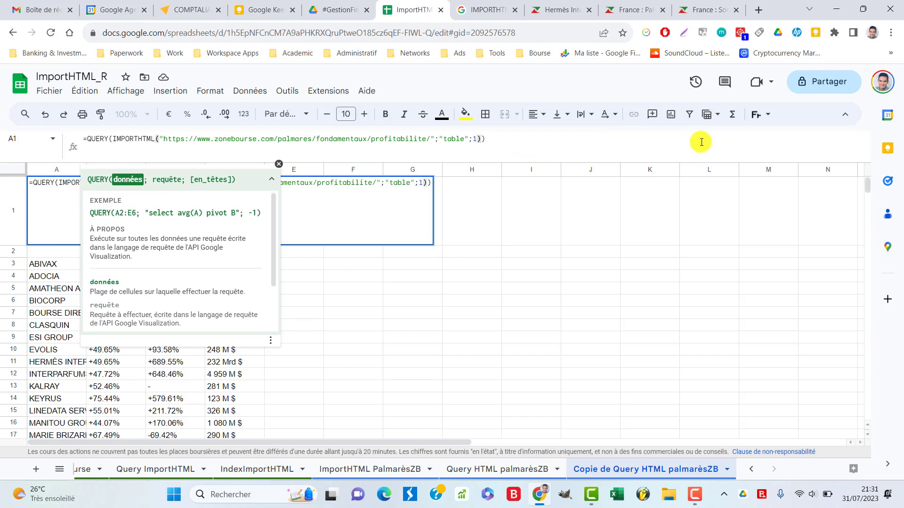
key("Return")
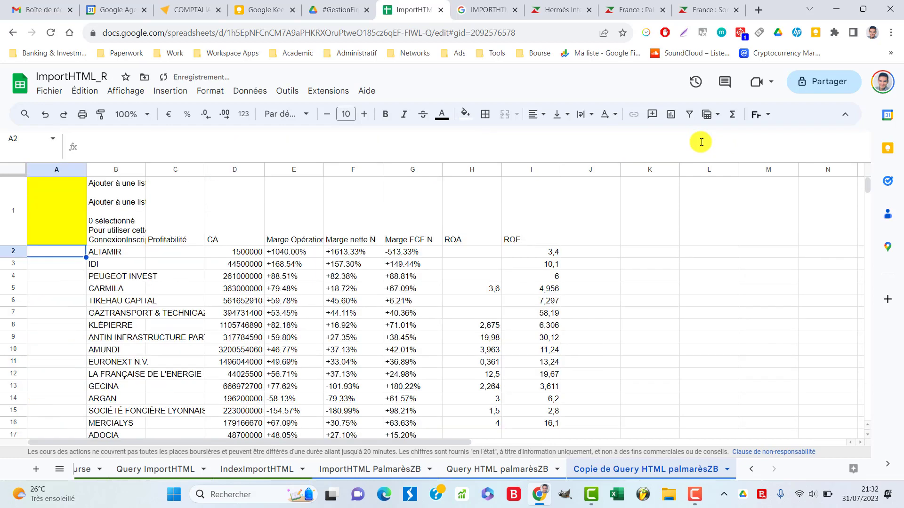
Restore the SELECT Col2, Col4, Col7, Col8 ORDER BY Col2 ASC clause in A1
left_click(64, 216)
key("ctrl+a")
key("ctrl+v")
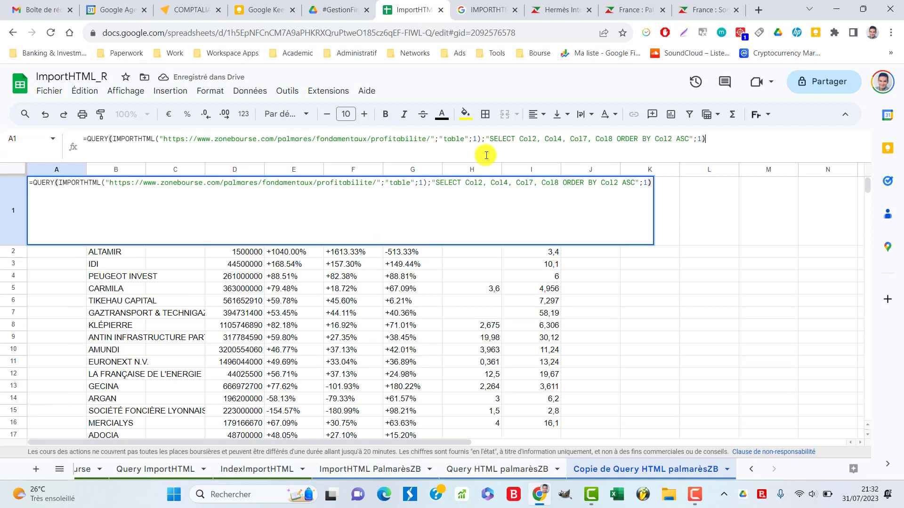
left_click(532, 139)
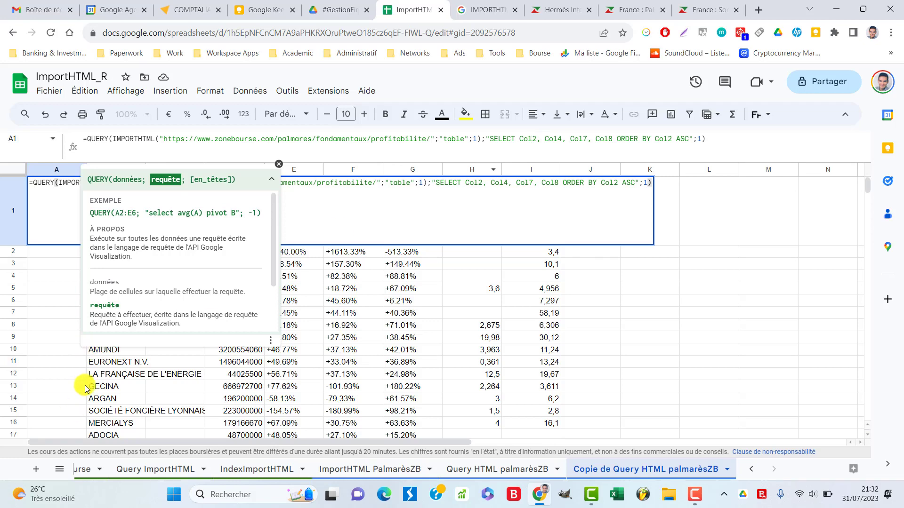
left_click(724, 138)
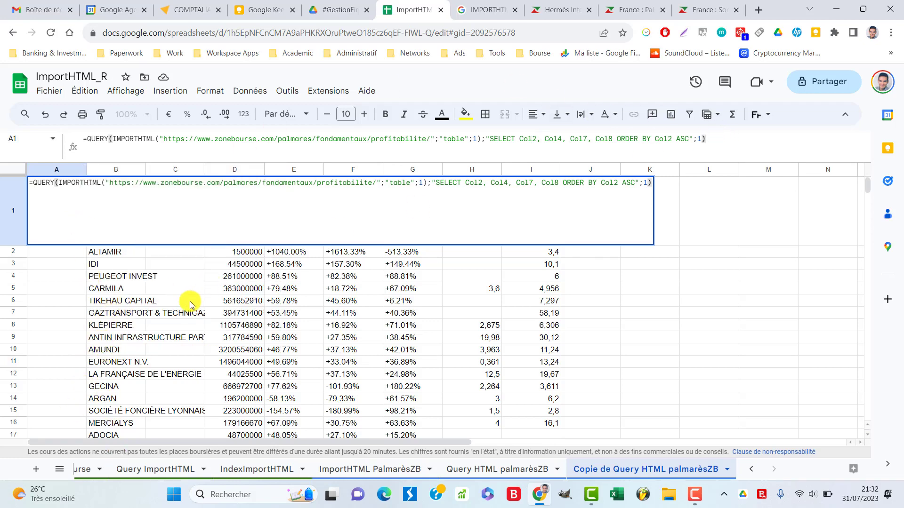
key("Return")
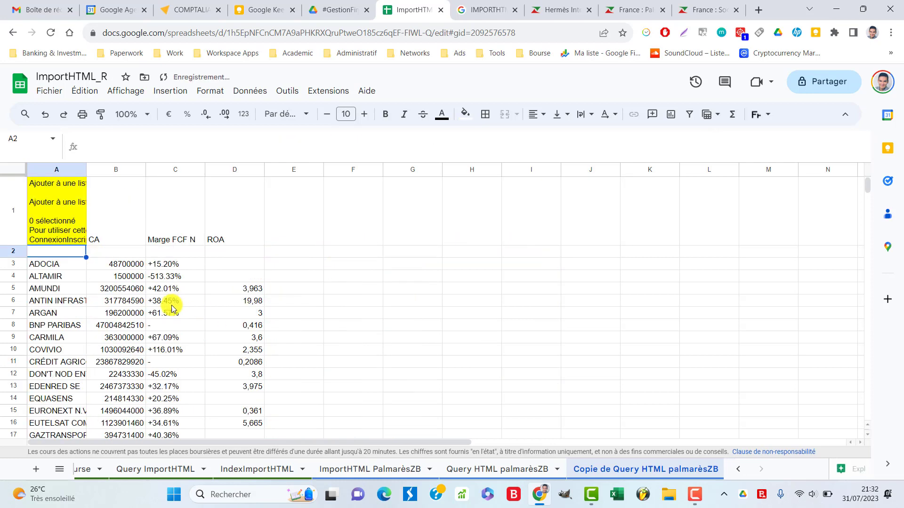
left_click(708, 10)
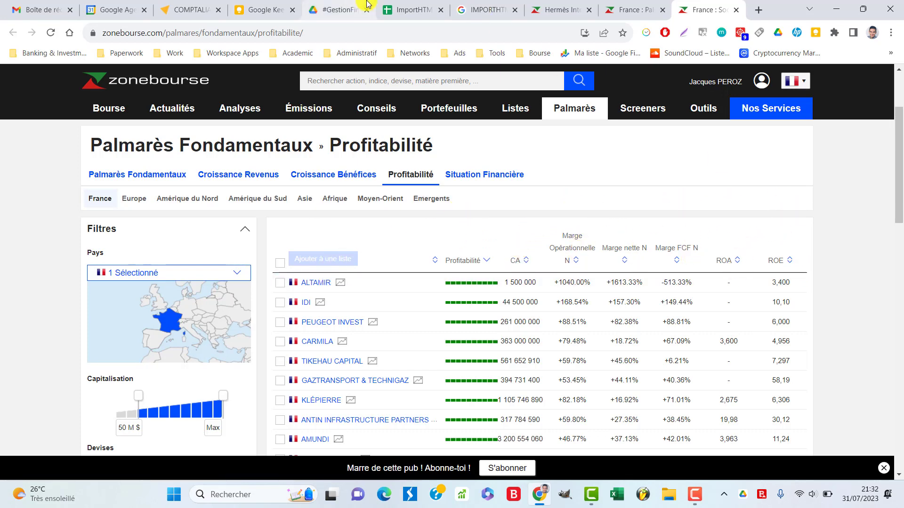
Change the query's Col7 to Col9 and compare column order with the Zonebourse ranking
key("ctrl+6")
left_click(66, 210)
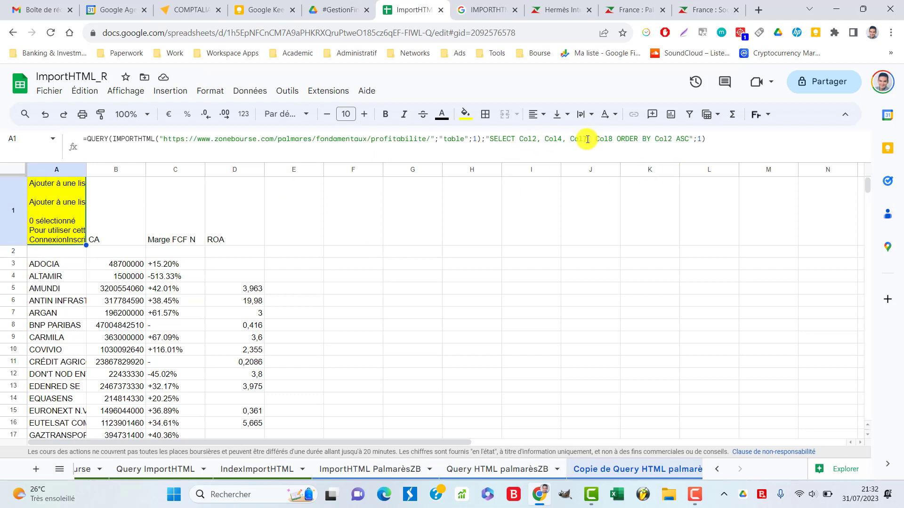
left_click(589, 161)
key("BackSpace")
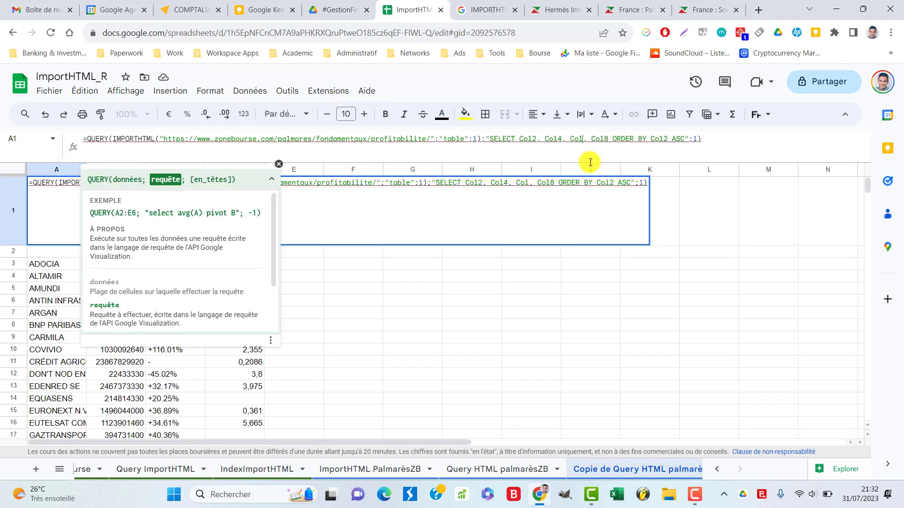
type("9")
key("Return")
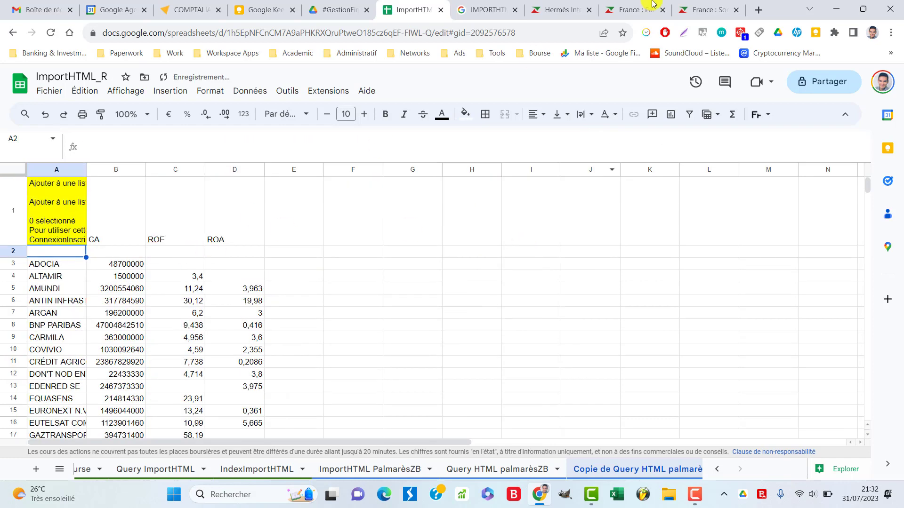
left_click(735, 6)
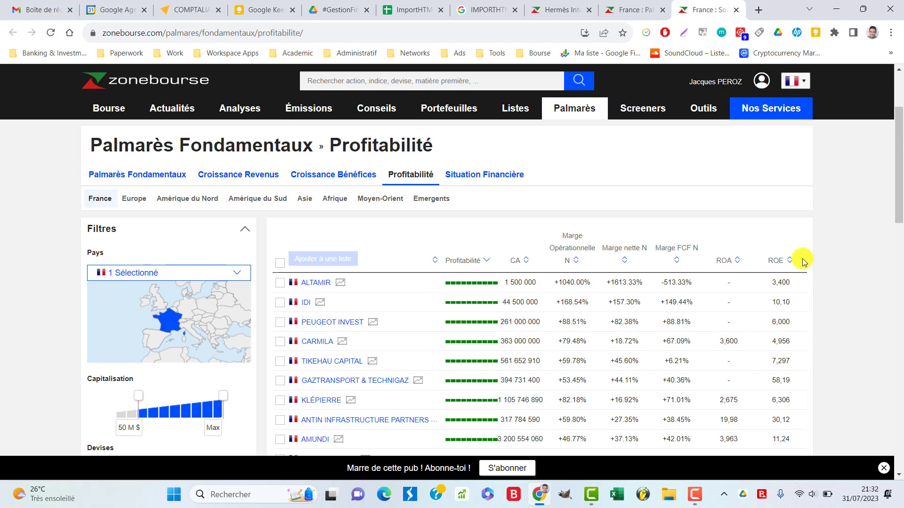
left_click(420, 6)
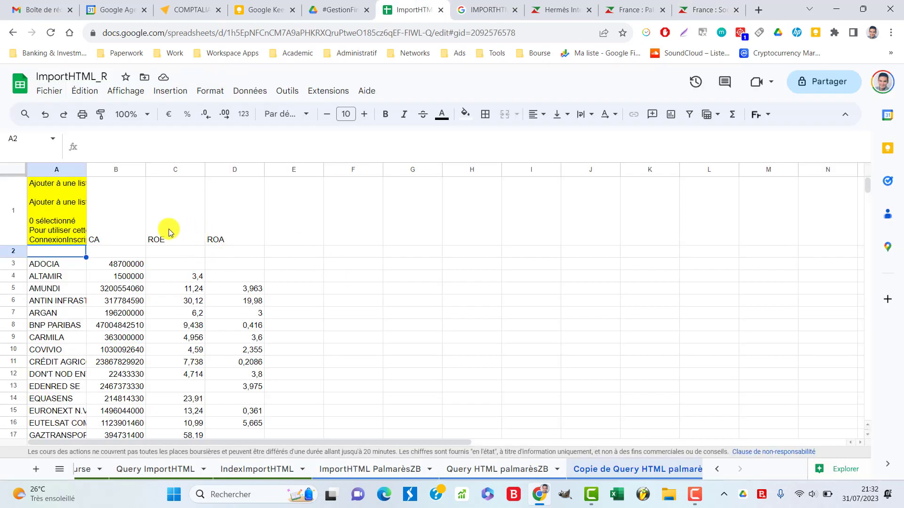
left_click(723, 3)
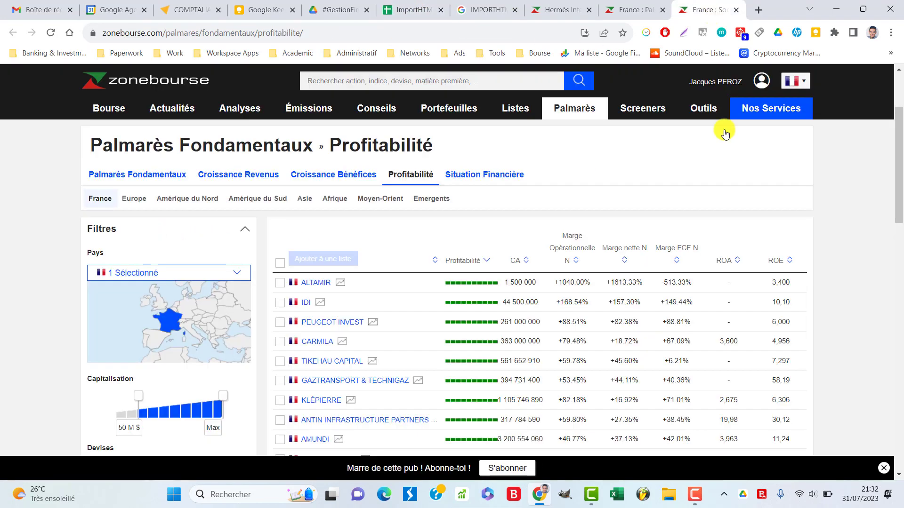
left_click(401, 10)
Make the query select Col2, Col4, Col8, Col9 for company, CA, ROA and ROE
left_click(55, 201)
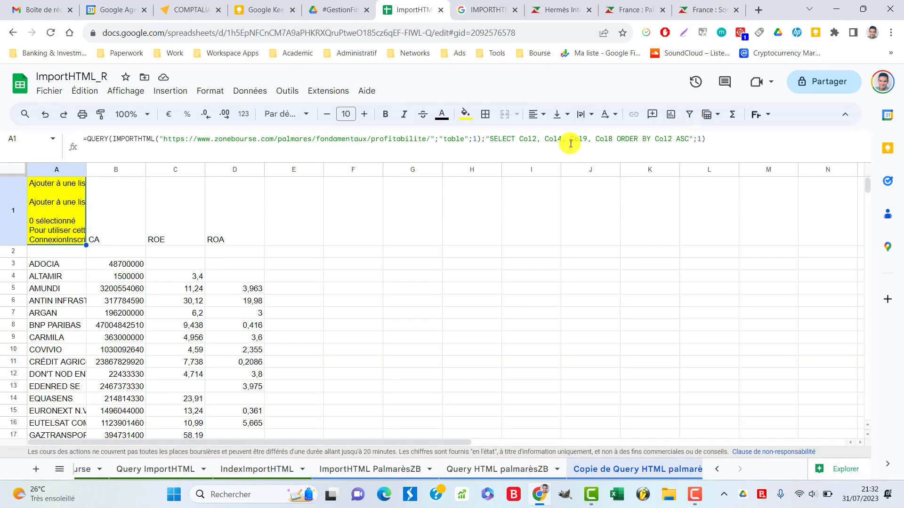
left_click(587, 138)
key("BackSpace")
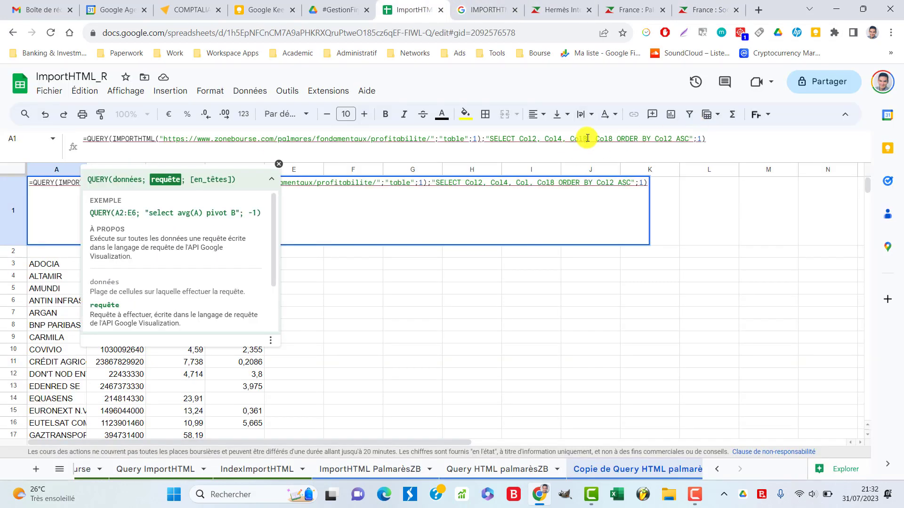
type("8")
key("BackSpace")
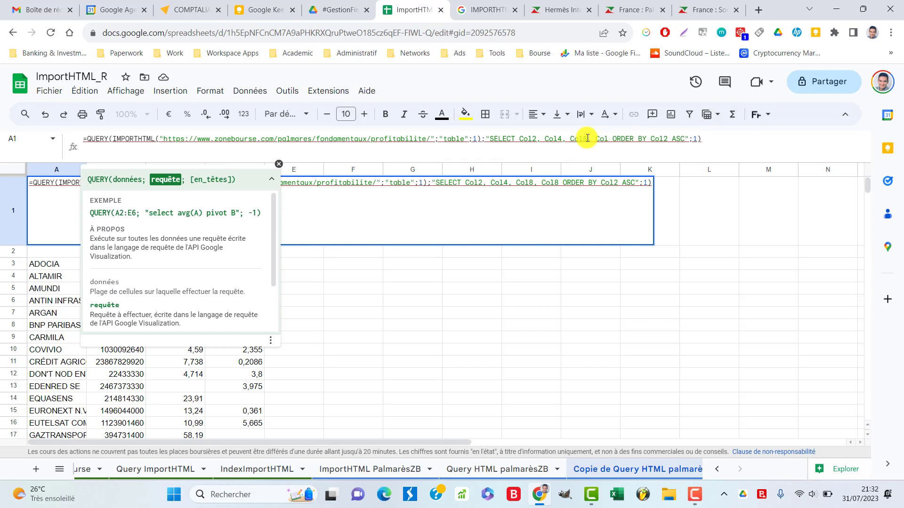
type("9")
key("Return")
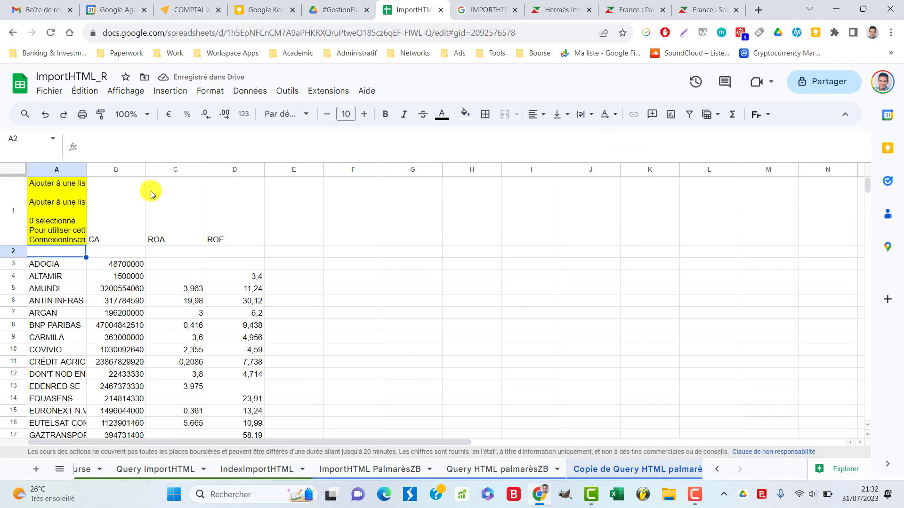
Review the results, starting with ADOCIA, and reopen A1's formula for editing
left_click(47, 199)
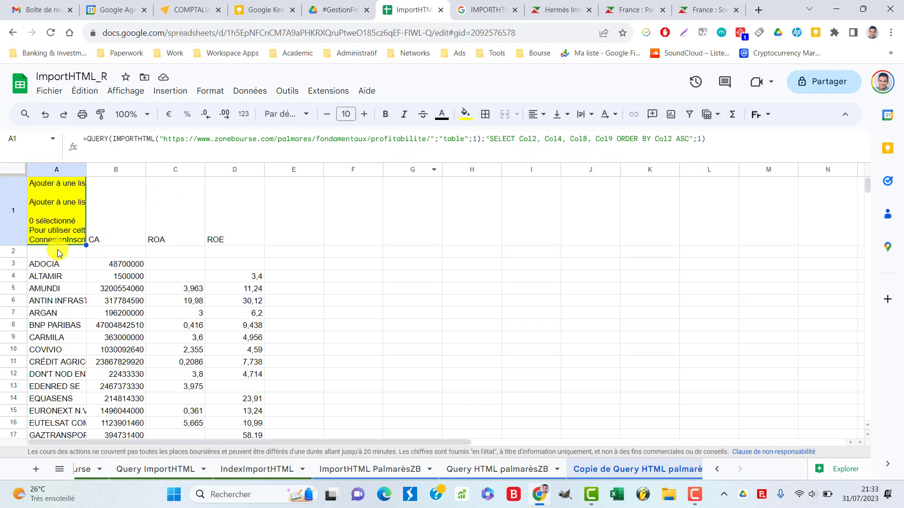
scroll(62, 259, "down", 2)
scroll(59, 261, "down", 3)
scroll(58, 264, "down", 5)
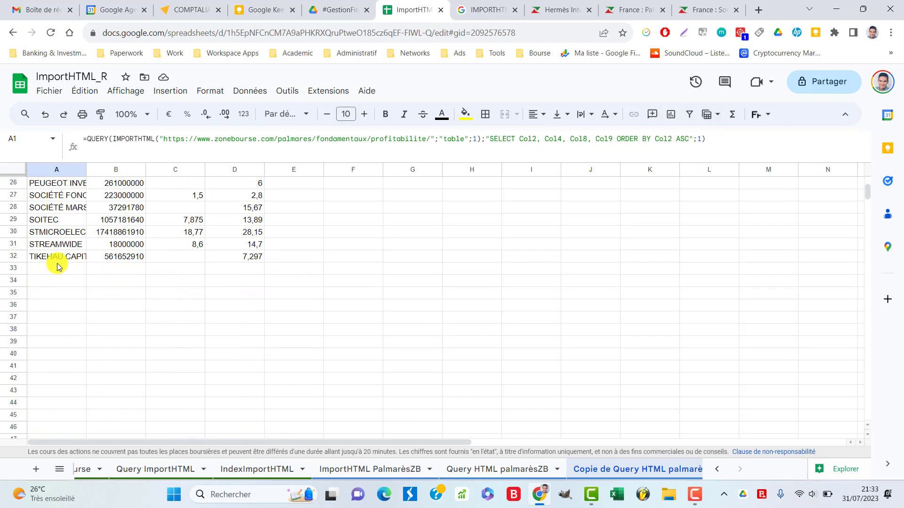
scroll(58, 263, "up", 10)
left_click(56, 267)
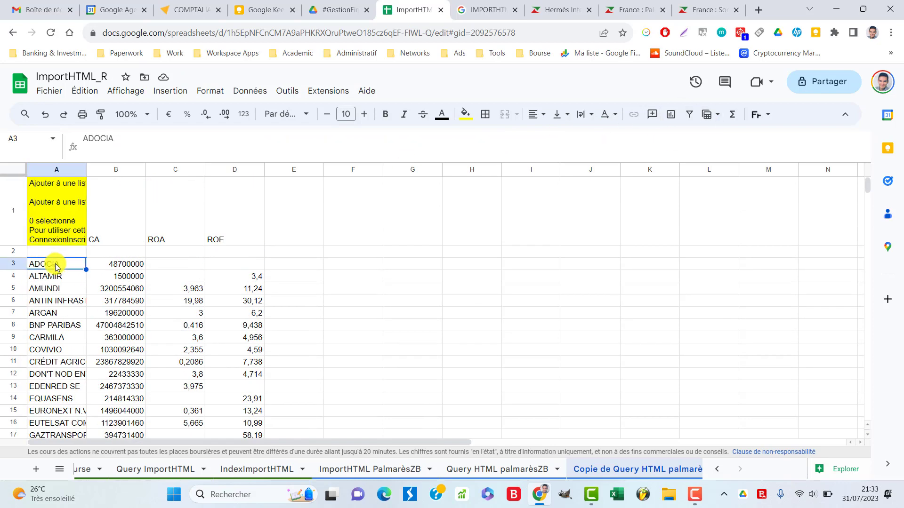
left_click(51, 207)
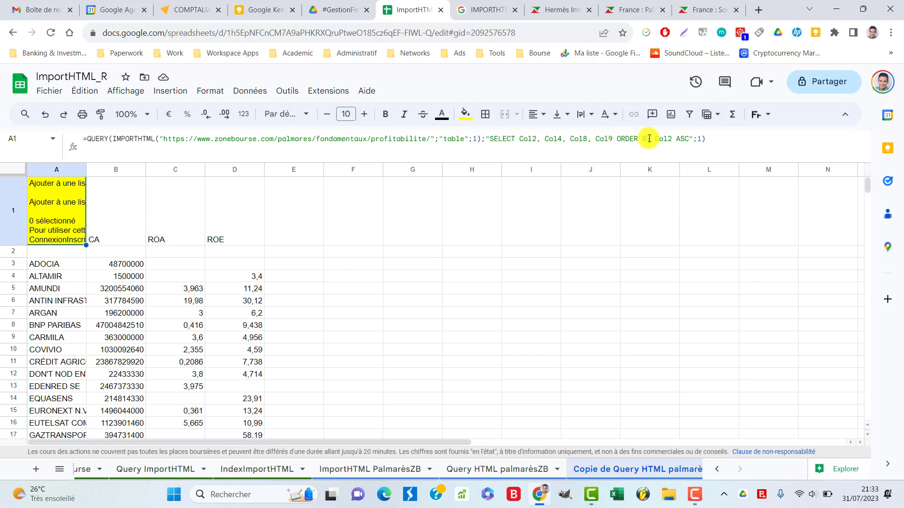
left_click(677, 144)
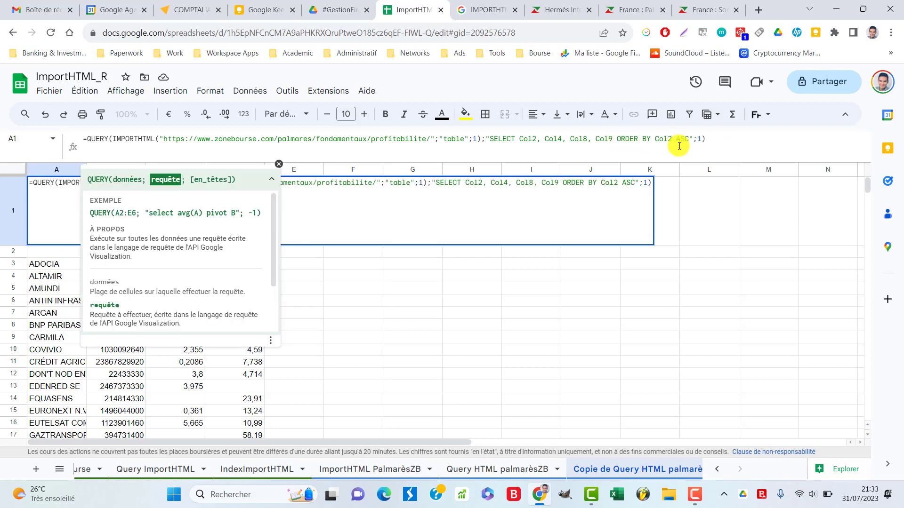
Change the query to sort by CA with ORDER BY Col4
left_click(744, 140)
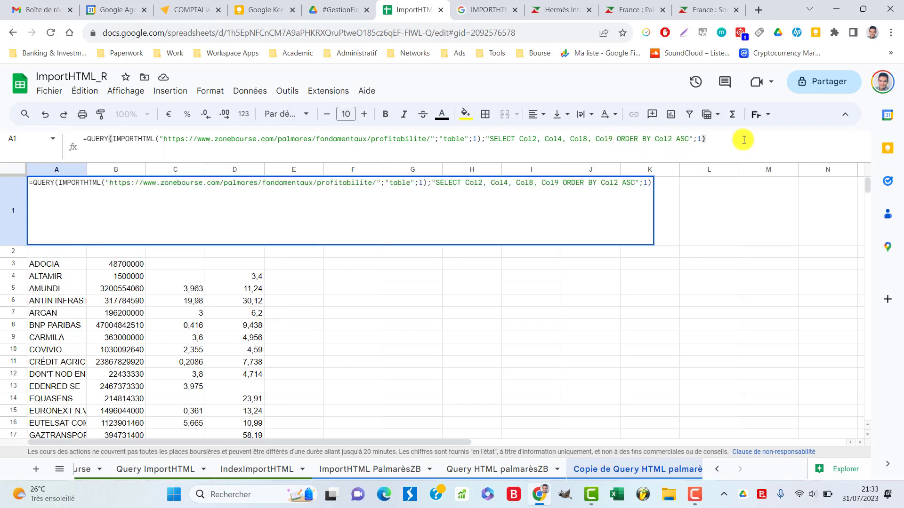
key("Return")
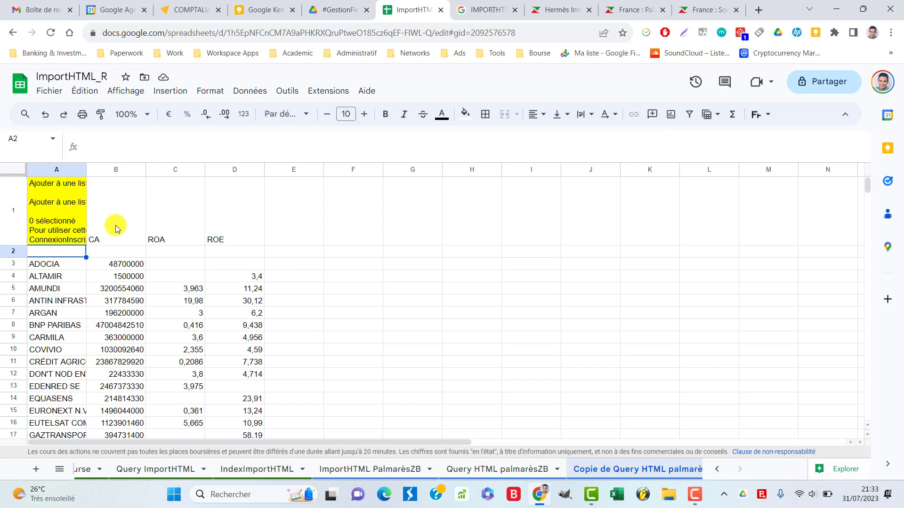
left_click(63, 218)
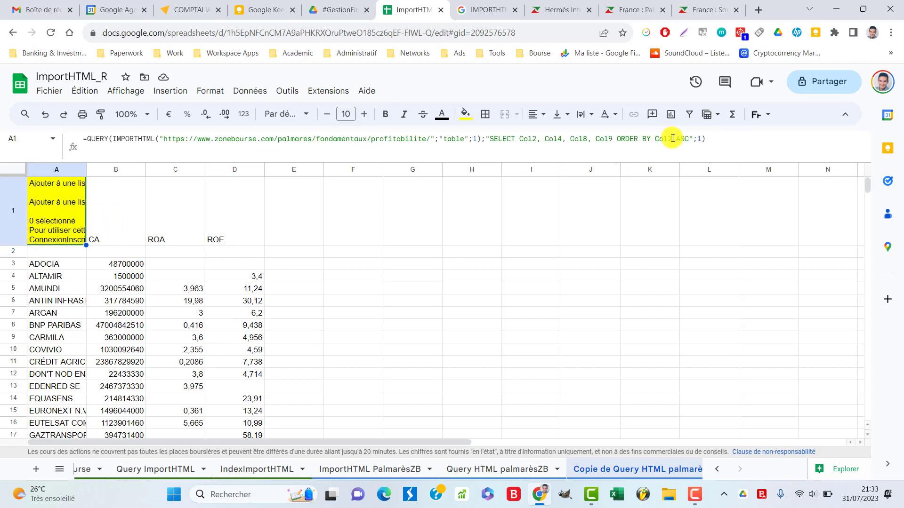
left_click(673, 138)
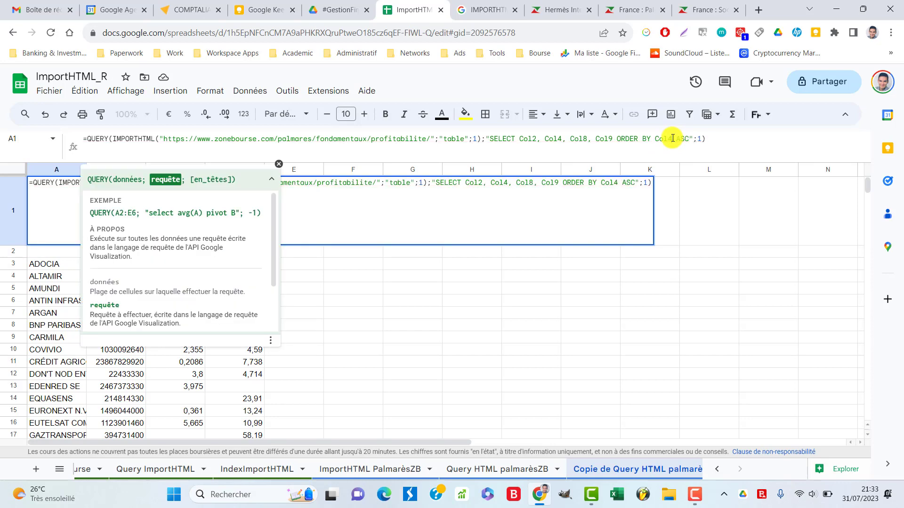
key("Return")
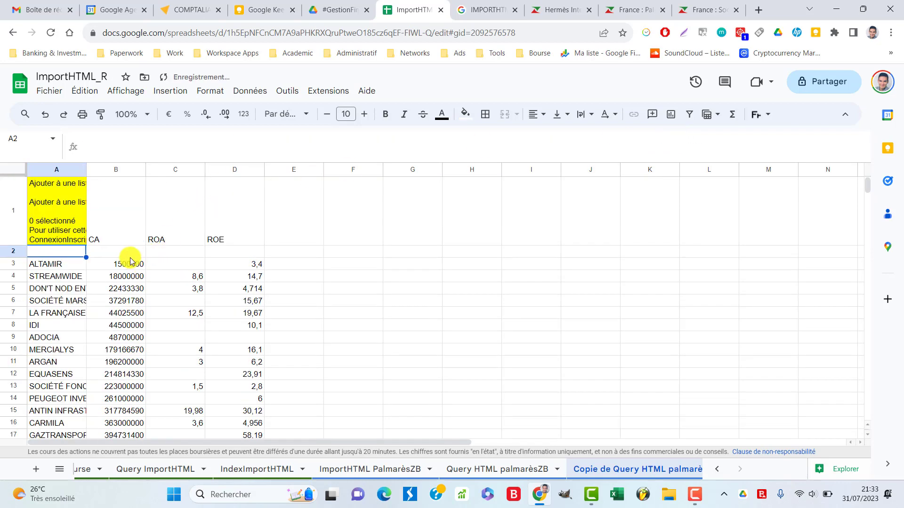
Switch the sort direction from ASC to DESC so BNP PARIBAS comes first
left_click(59, 223)
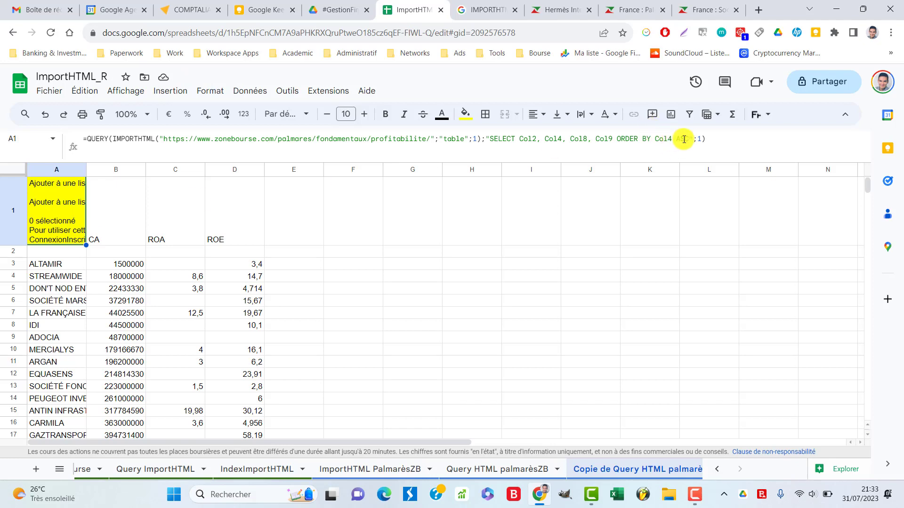
double_click(682, 139)
type("DESC")
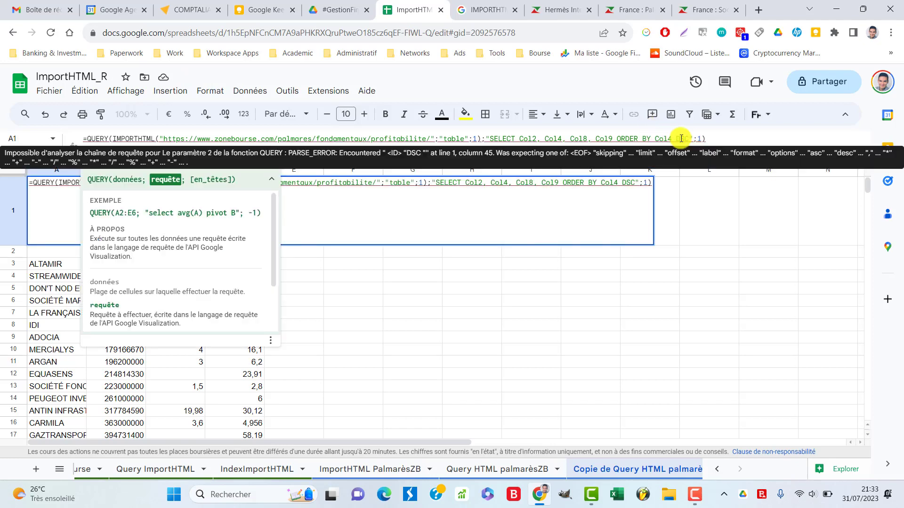
key("Return")
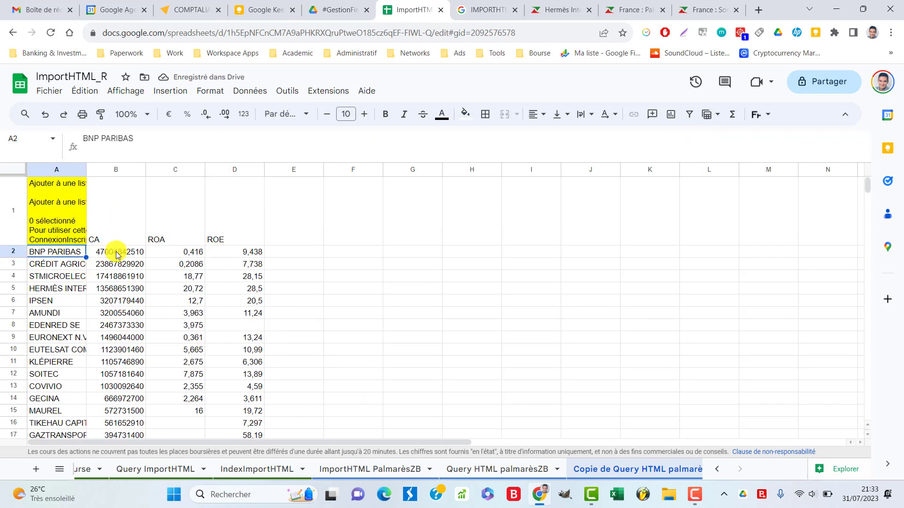
left_click(706, 9)
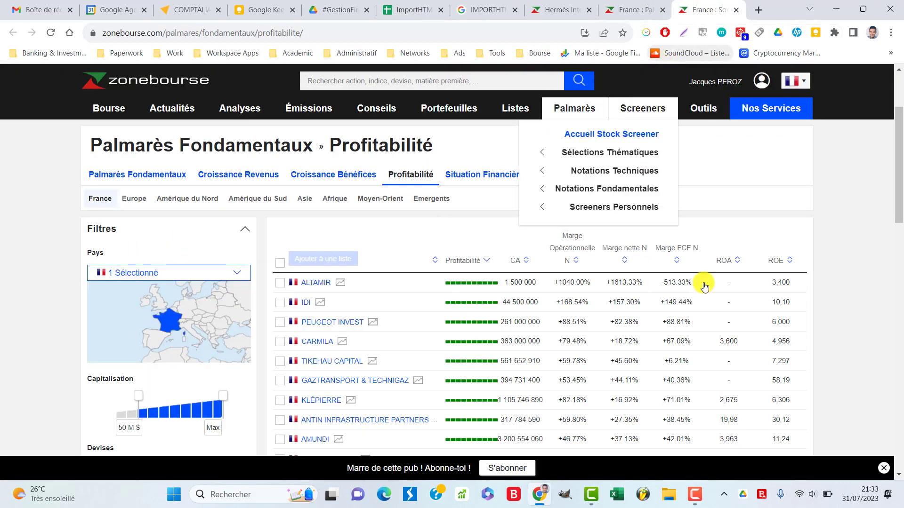
Sort the Zonebourse profitability ranking by CA ascending and compare with A1's query
left_click(523, 262)
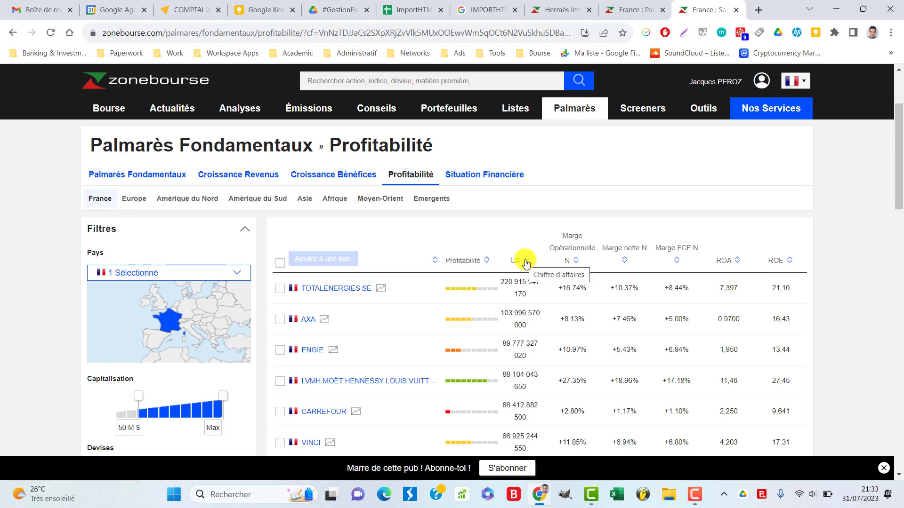
left_click(526, 262)
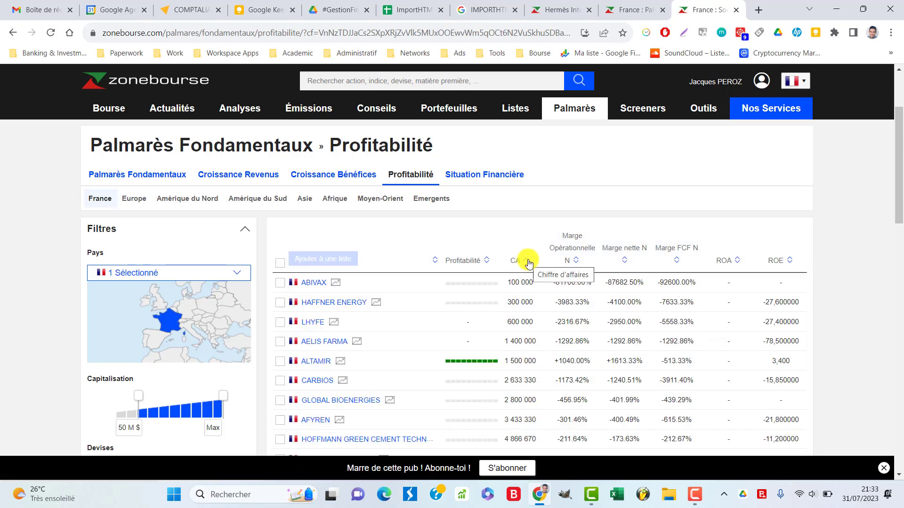
scroll(528, 262, "down", 5)
scroll(529, 260, "up", 2)
scroll(525, 257, "up", 6)
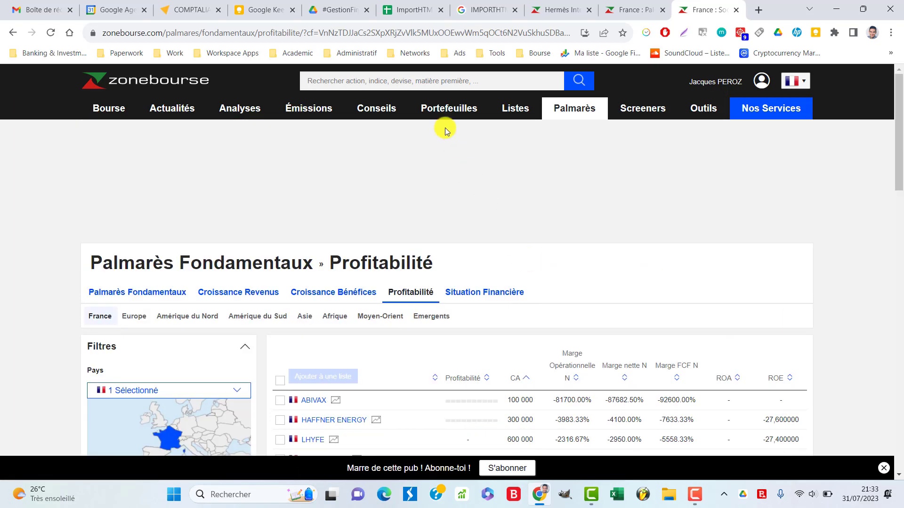
left_click(413, 9)
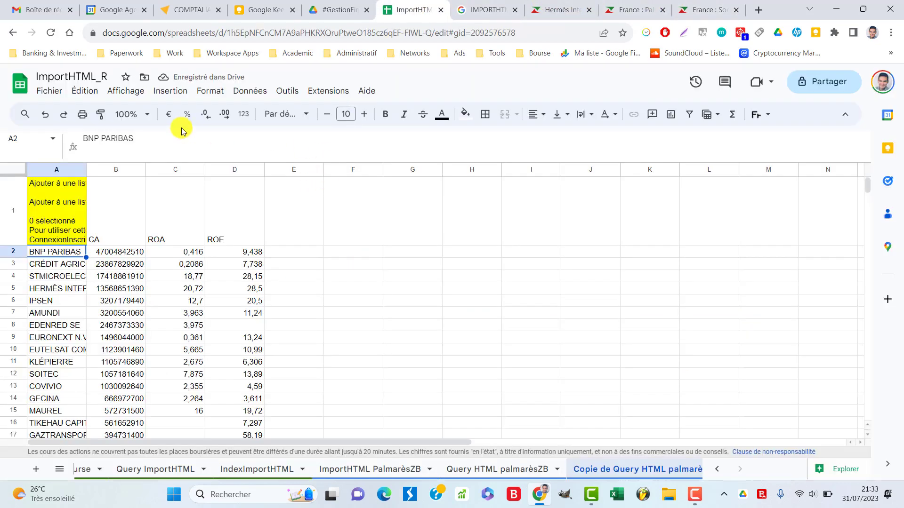
left_click(72, 210)
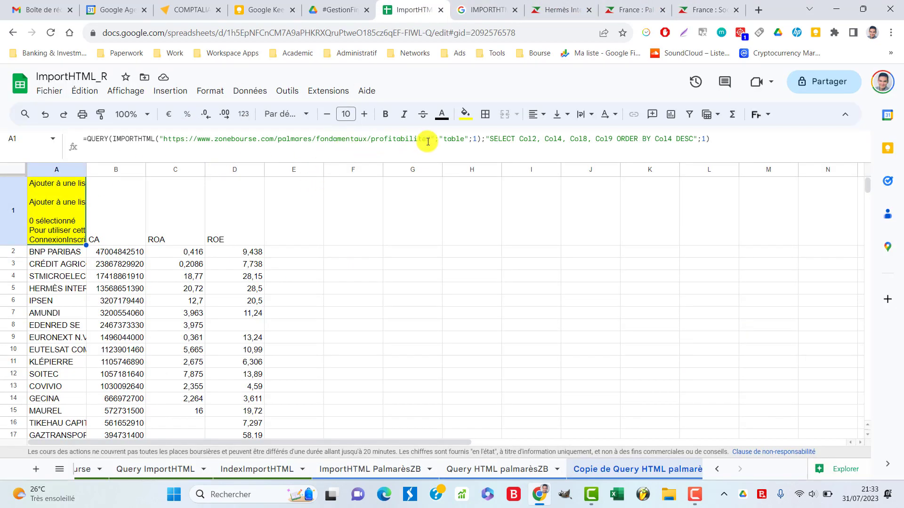
Search the Zonebourse ranking page with Ctrl+F, then return to the ImportHTML spreadsheet
left_click(701, 5)
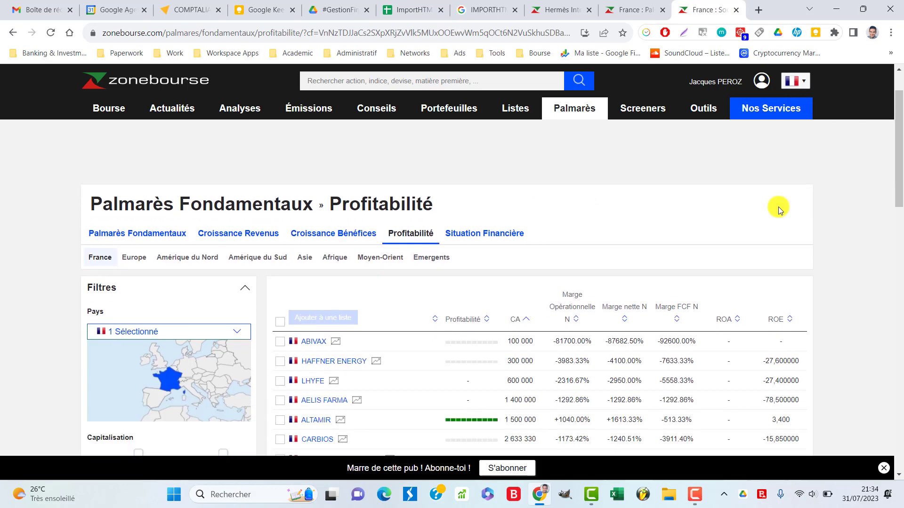
scroll(783, 203, "down", 2)
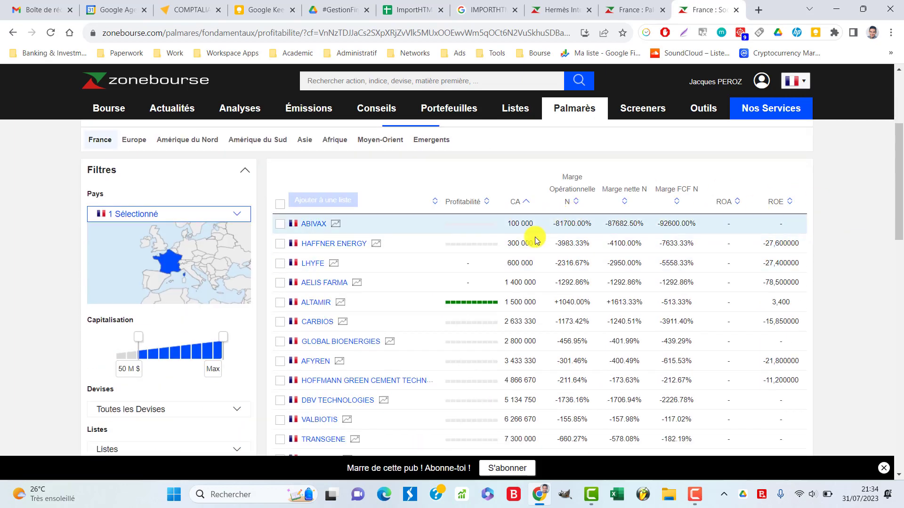
key("ctrl+f")
type("bnp")
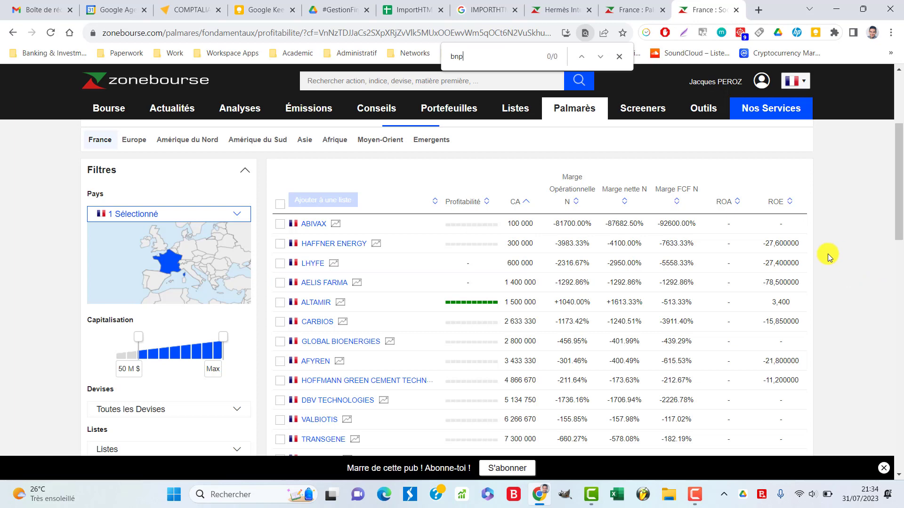
scroll(414, 357, "down", 6)
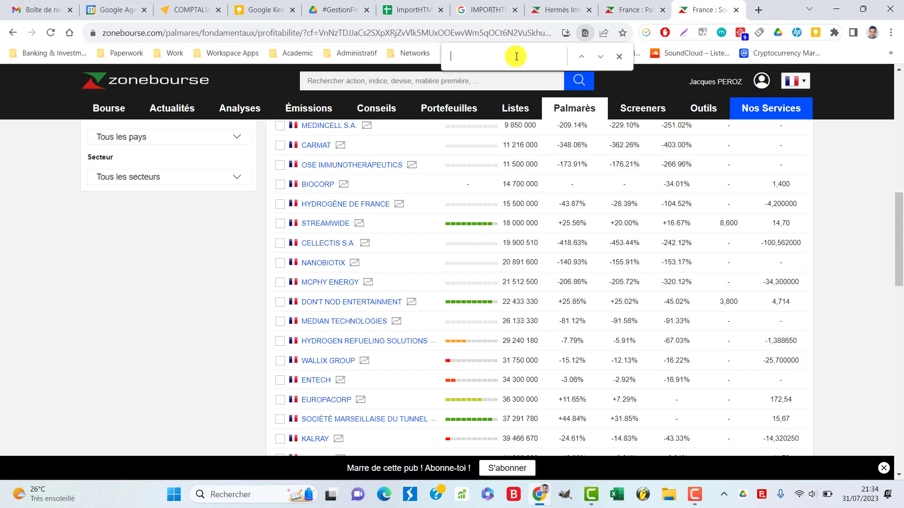
left_click(620, 57)
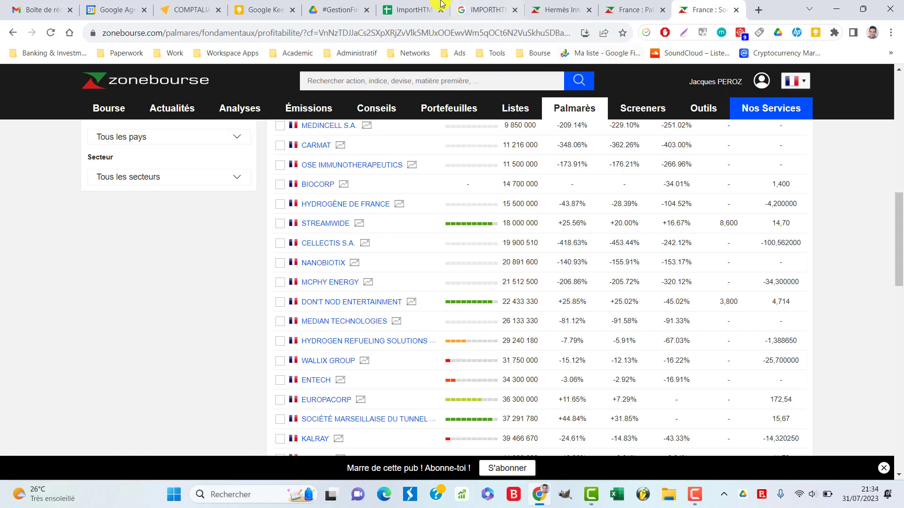
left_click(412, 9)
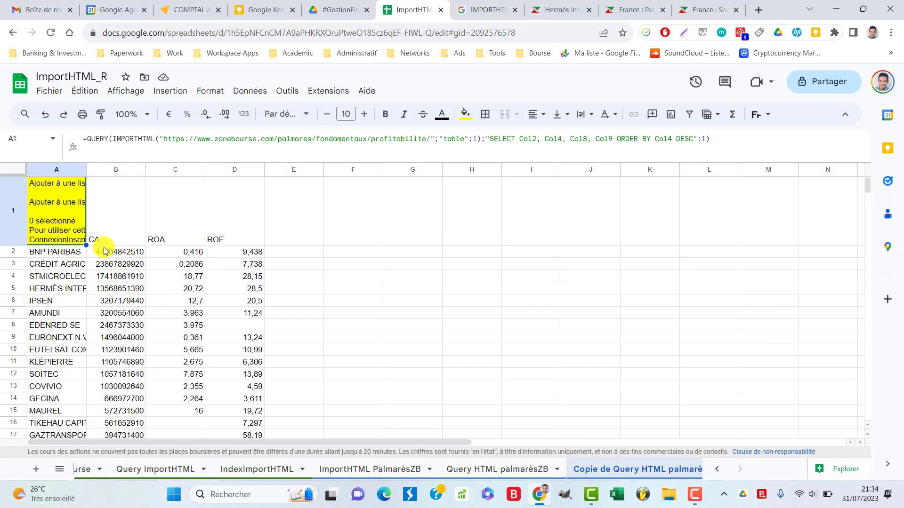
Change the A1 QUERY sort from DESC to ASC so ALTAMIR leads, then return to Zonebourse
left_click(757, 140)
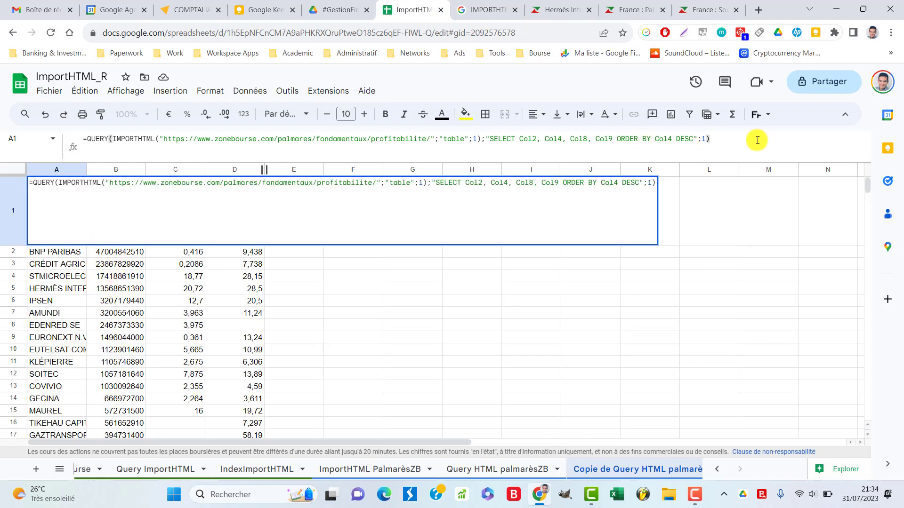
key("Return")
left_click(56, 209)
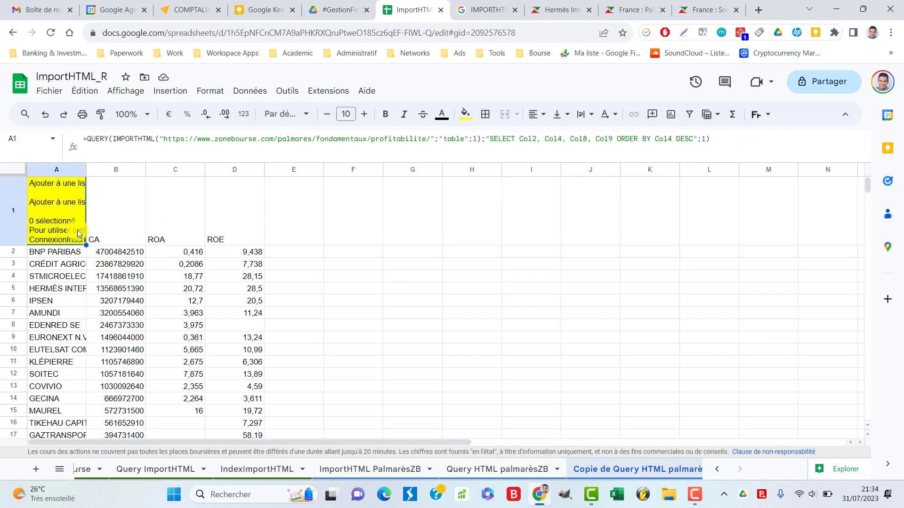
left_click(693, 137)
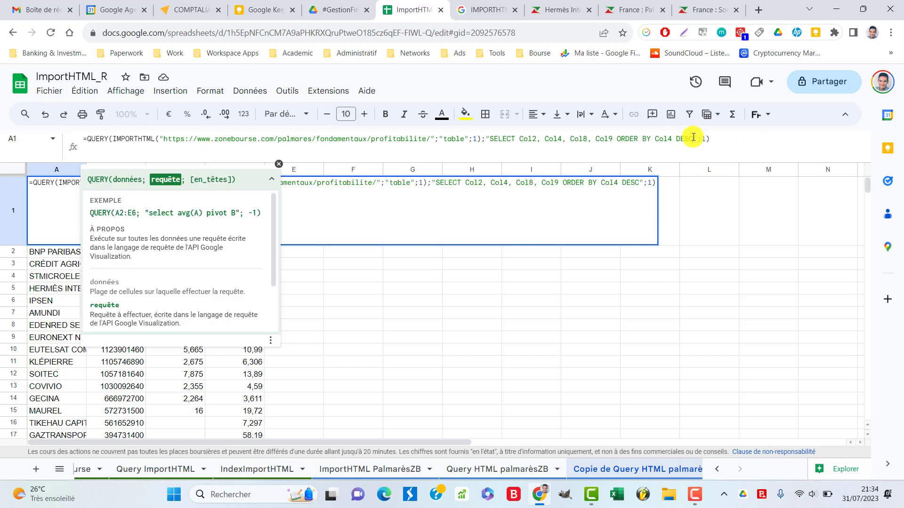
key("BackSpace")
key("BackSpace")
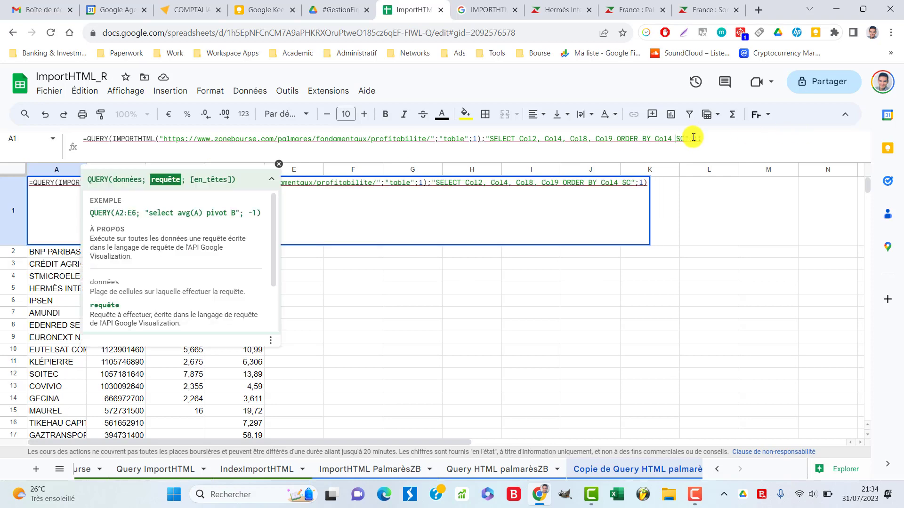
type("AS")
key("BackSpace")
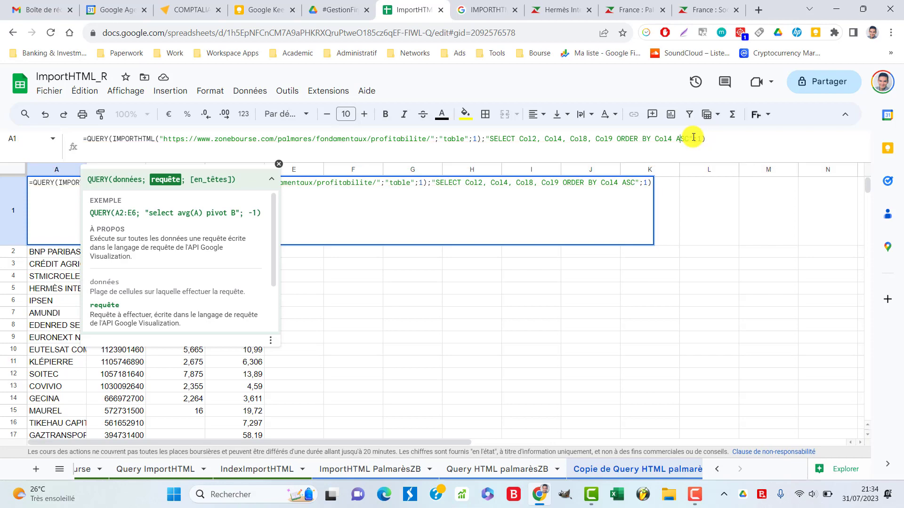
key("Return")
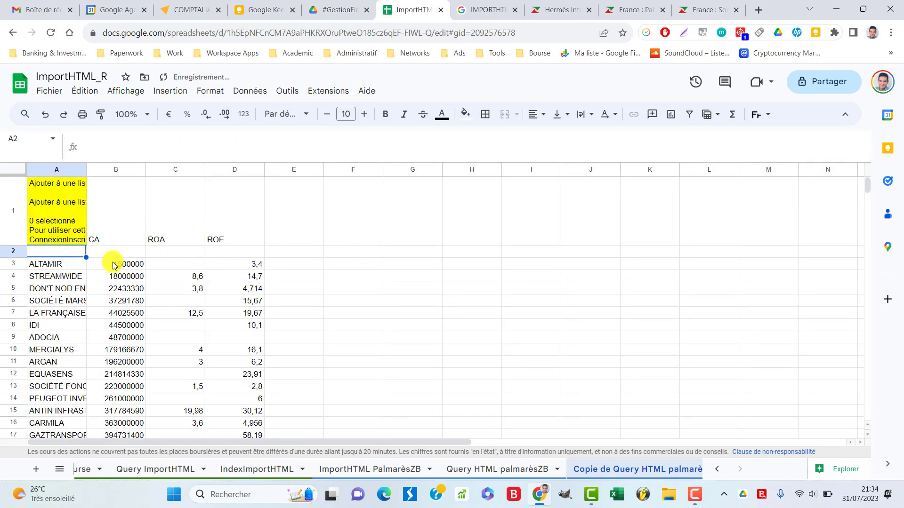
left_click(112, 271)
Reload the Zonebourse France profitability ranking page and scroll to its top
left_click(705, 10)
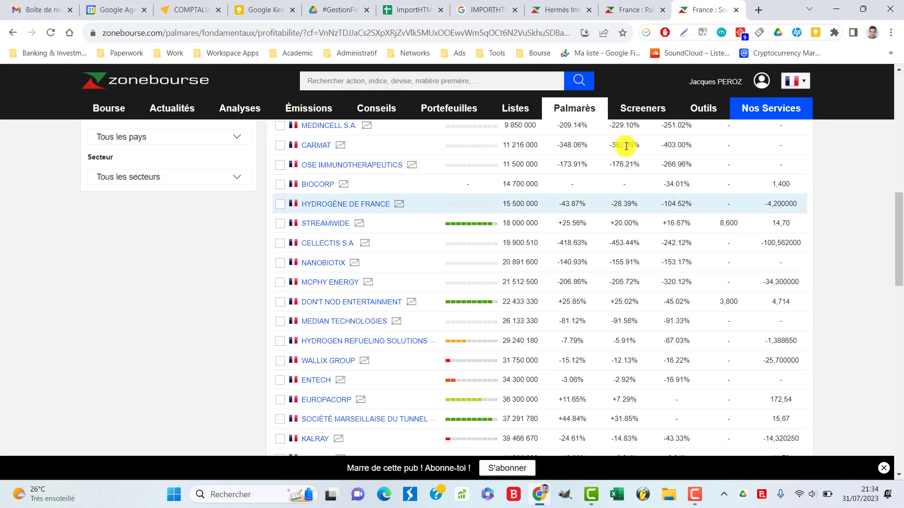
scroll(667, 225, "up", 2)
scroll(666, 225, "up", 4)
scroll(616, 212, "up", 2)
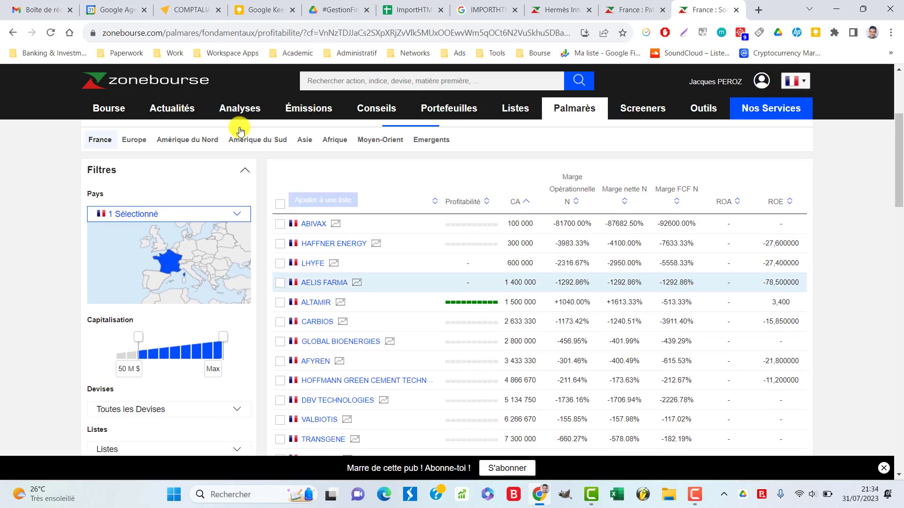
left_click(50, 33)
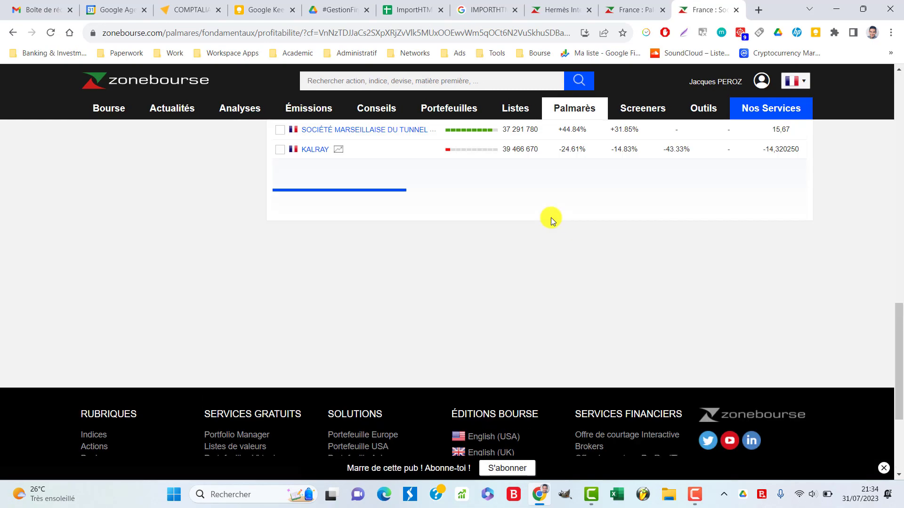
scroll(550, 216, "up", 10)
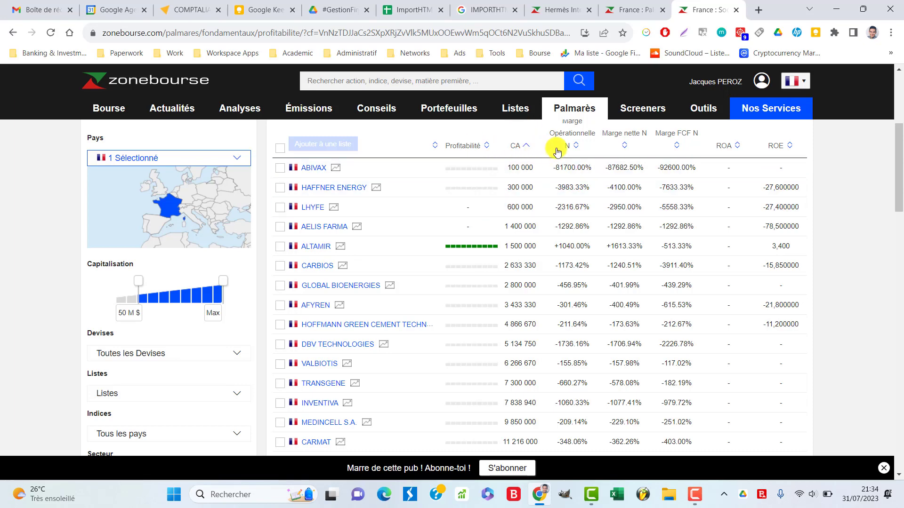
Compare the A1 QUERY formula in ImportHTML with the Zonebourse ranking, ALTAMIR versus ABIVAX first
left_click(403, 6)
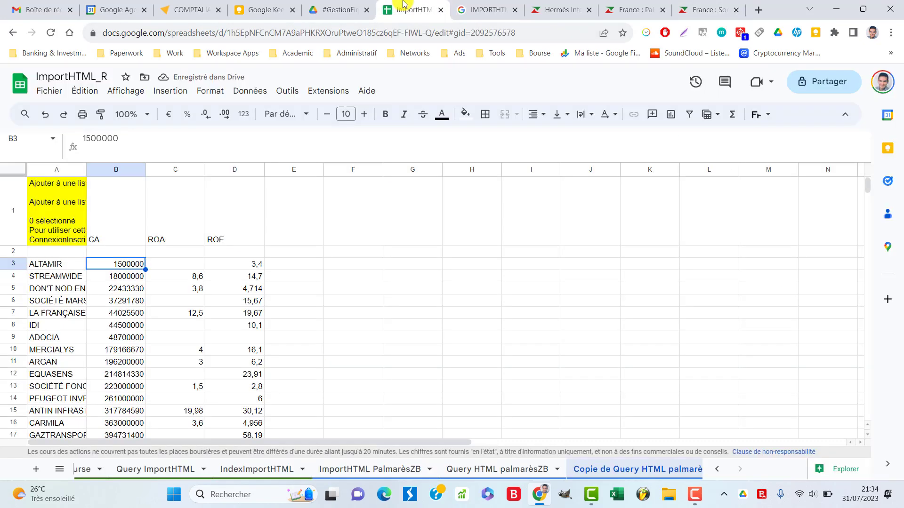
left_click(71, 197)
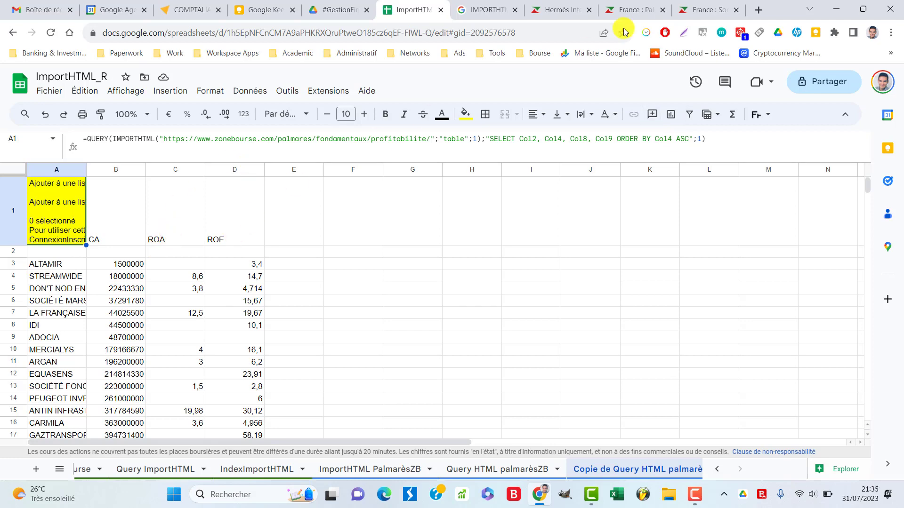
left_click(632, 6)
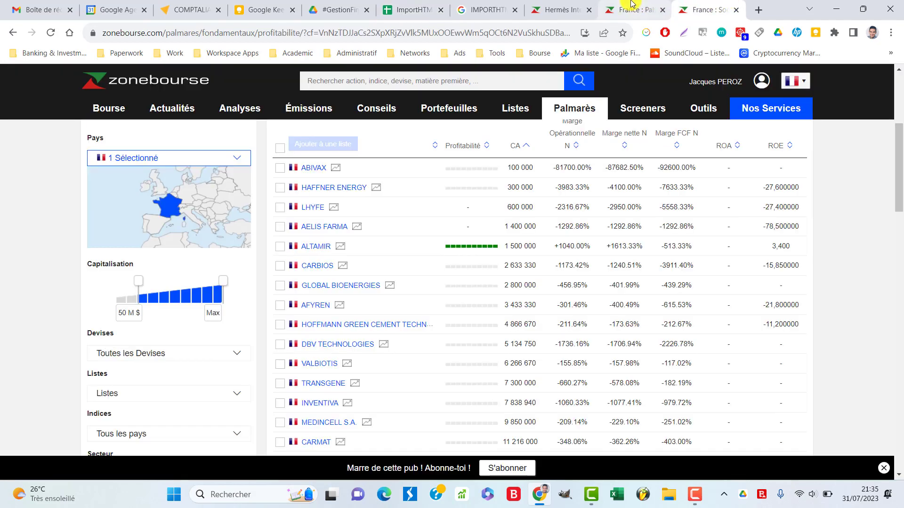
scroll(782, 207, "up", 3)
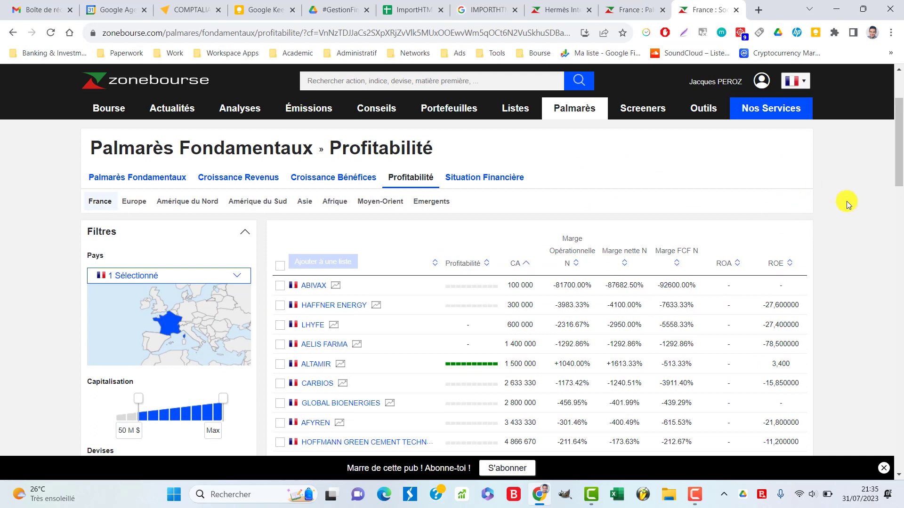
scroll(849, 196, "down", 1)
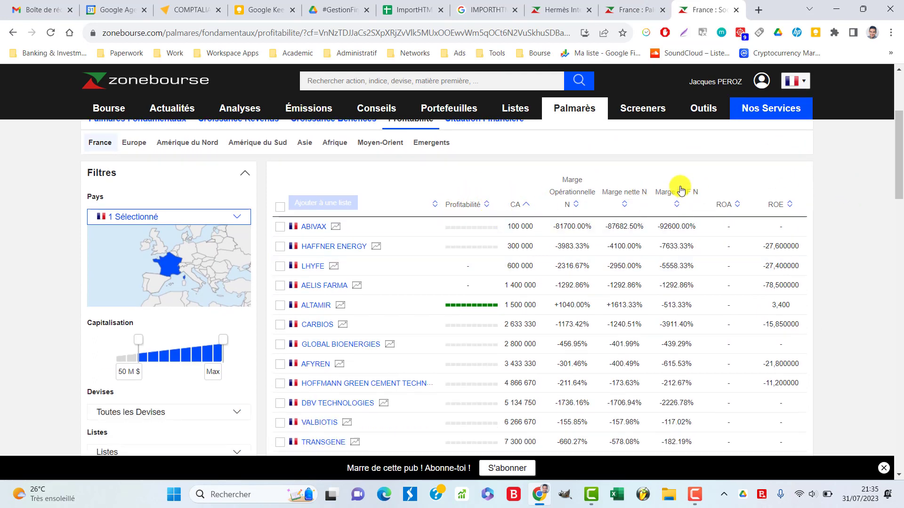
left_click(404, 12)
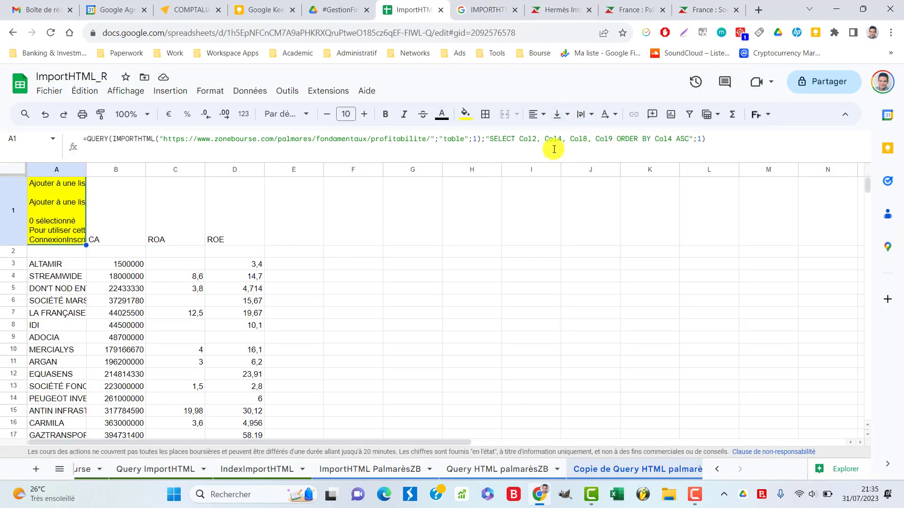
Reorder the QUERY's selected columns so ROA comes before CA
left_click(536, 137)
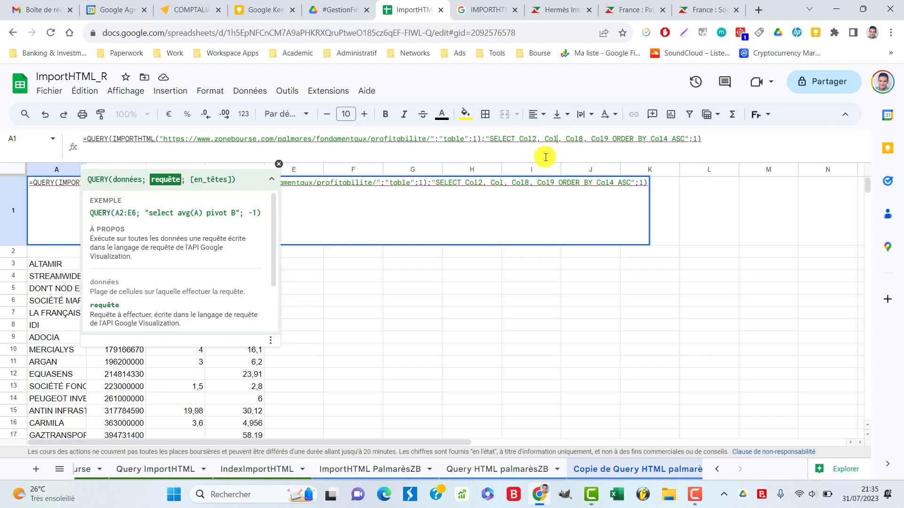
key("BackSpace")
type("8")
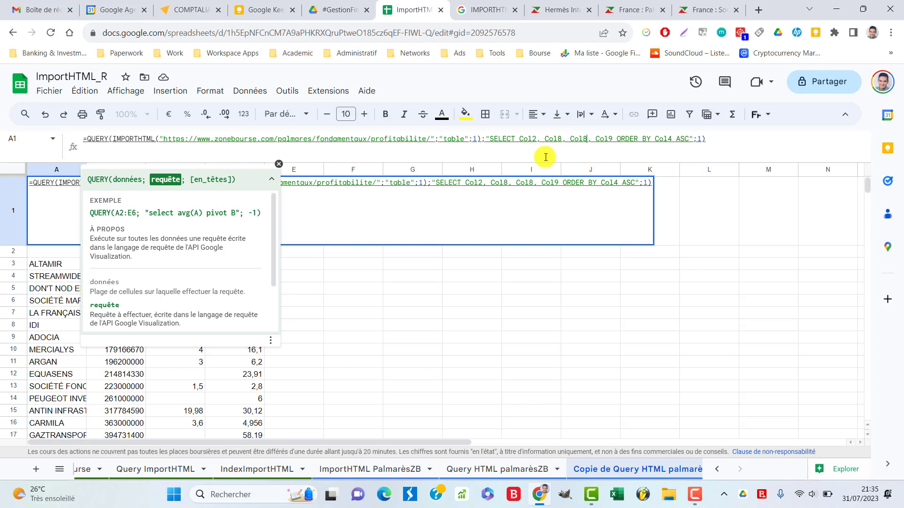
key("BackSpace")
type("4")
key("Return")
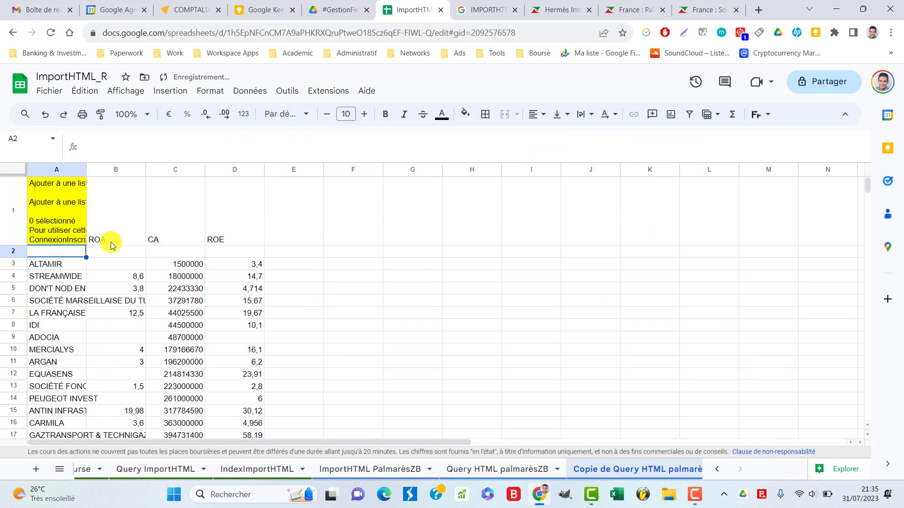
Make the query sort by Col2, the company name
left_click(54, 213)
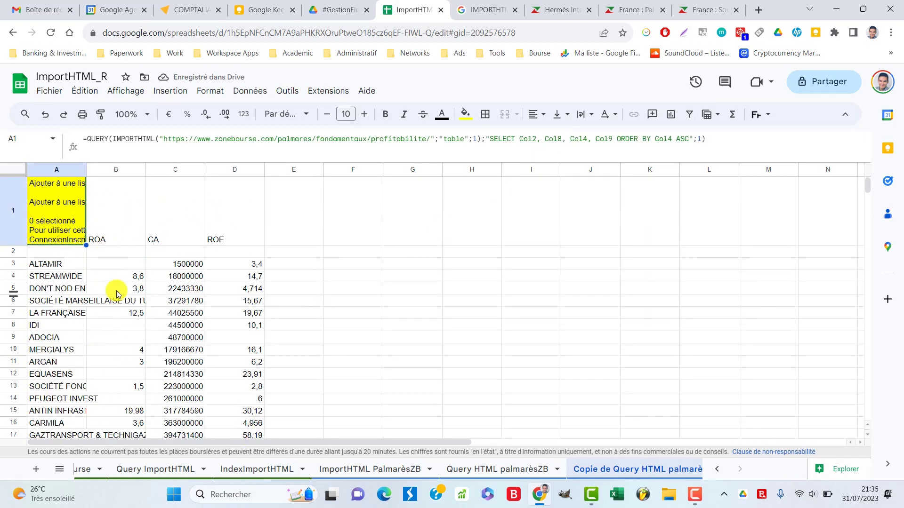
left_click(677, 139)
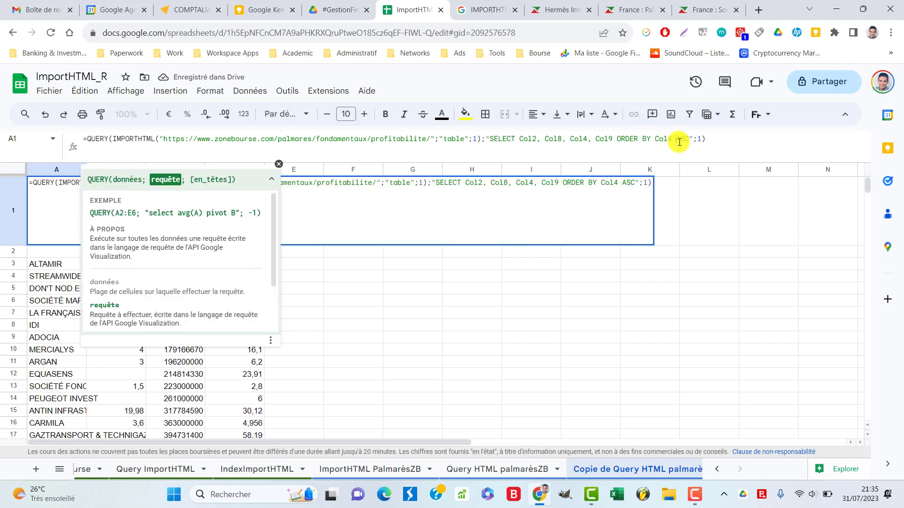
key("BackSpace")
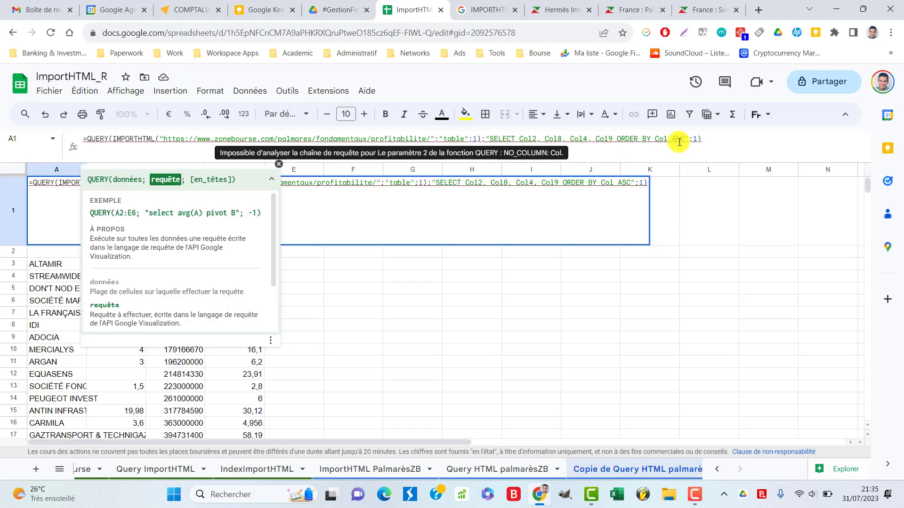
type("2")
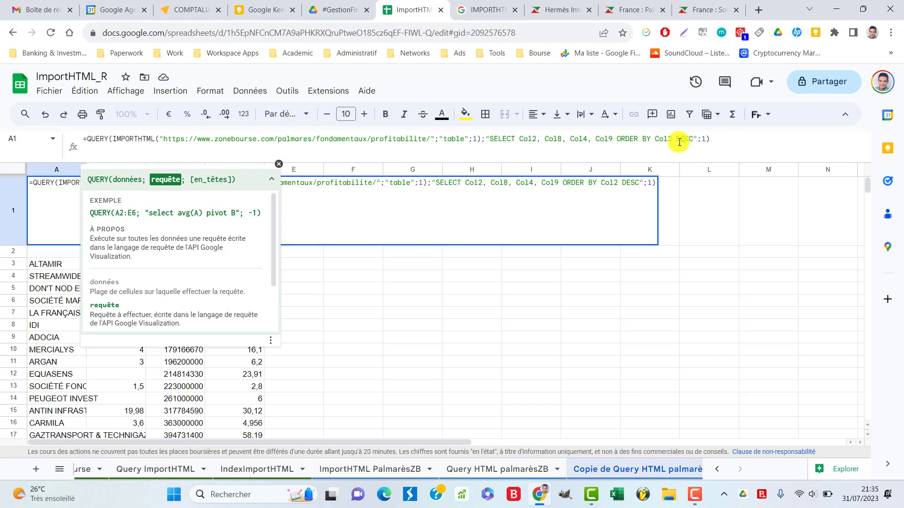
key("Return")
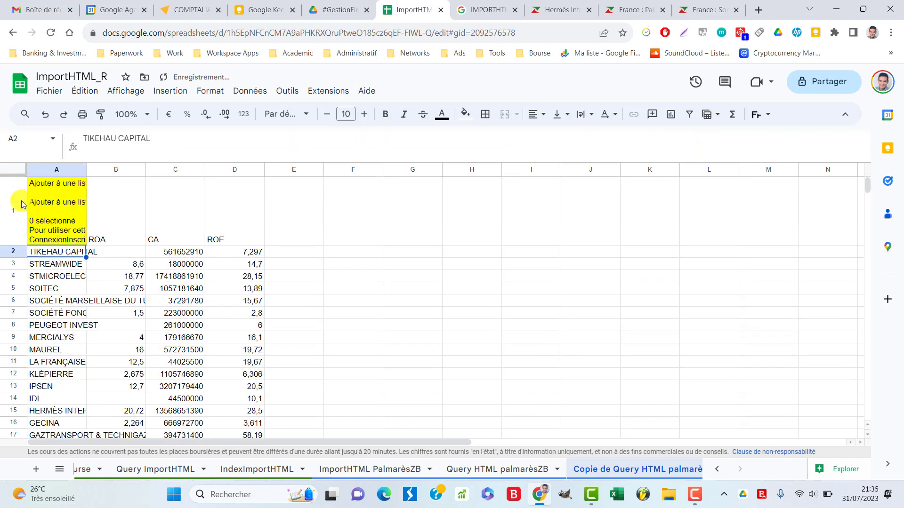
Restore the CA, ROA, ROE column order in the QUERY formula
left_click(75, 213)
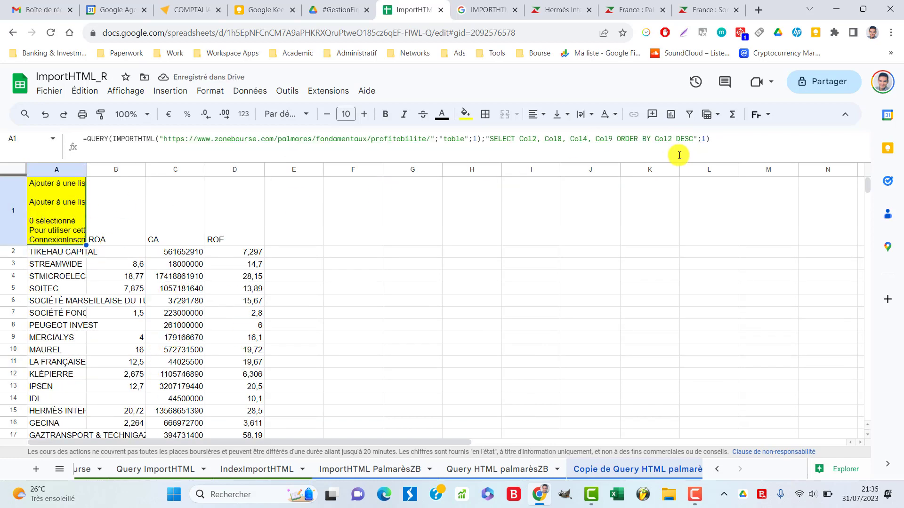
left_click(559, 141)
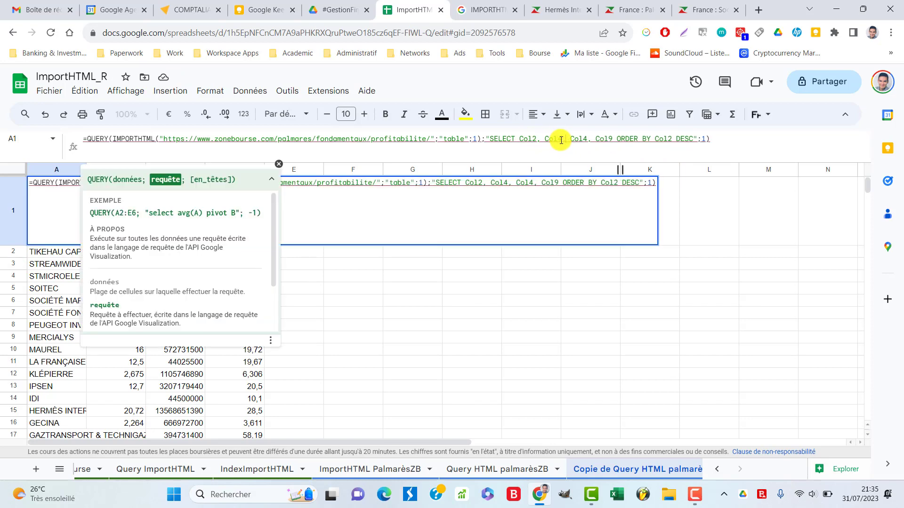
type("3")
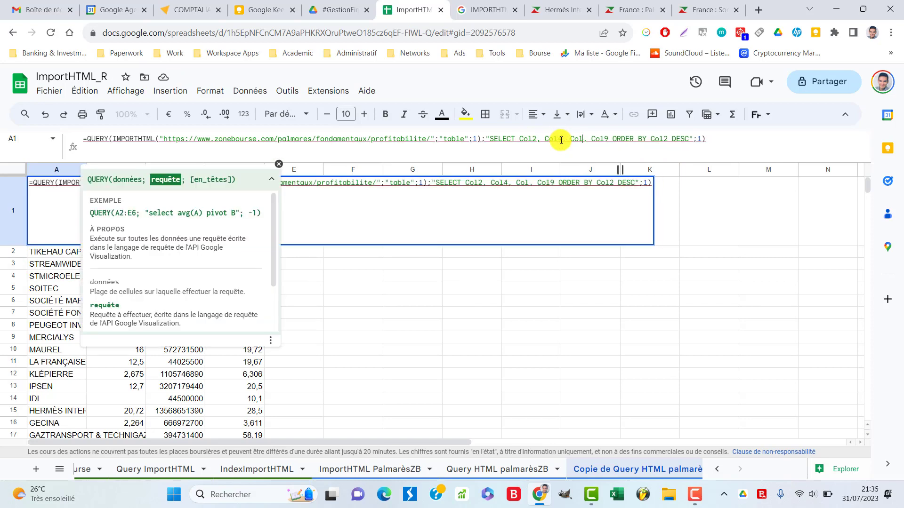
key("Return")
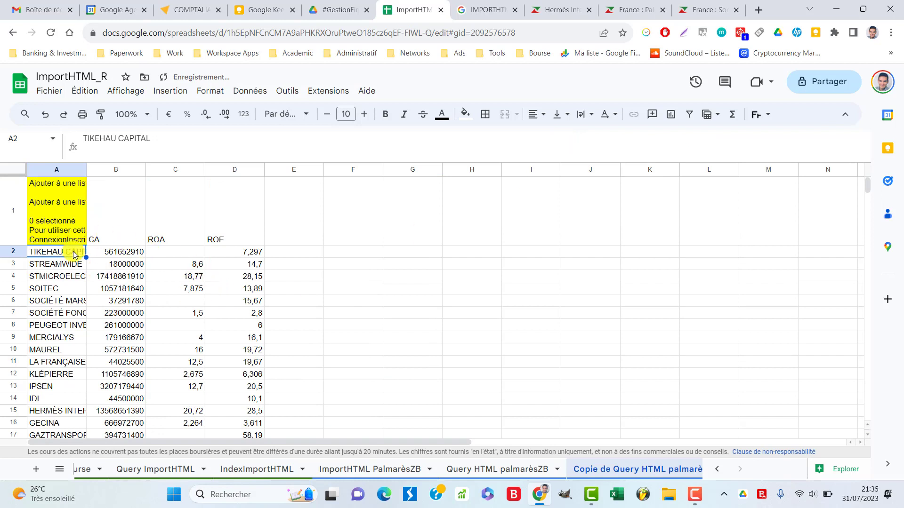
Switch the Col2 sort to ASC so companies list alphabetically from ADOCIA
left_click(69, 237)
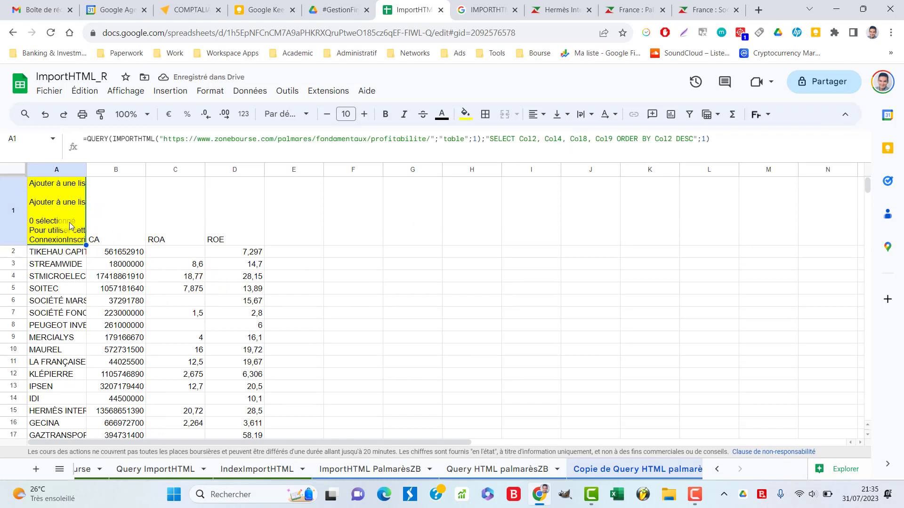
double_click(684, 139)
type("ASC")
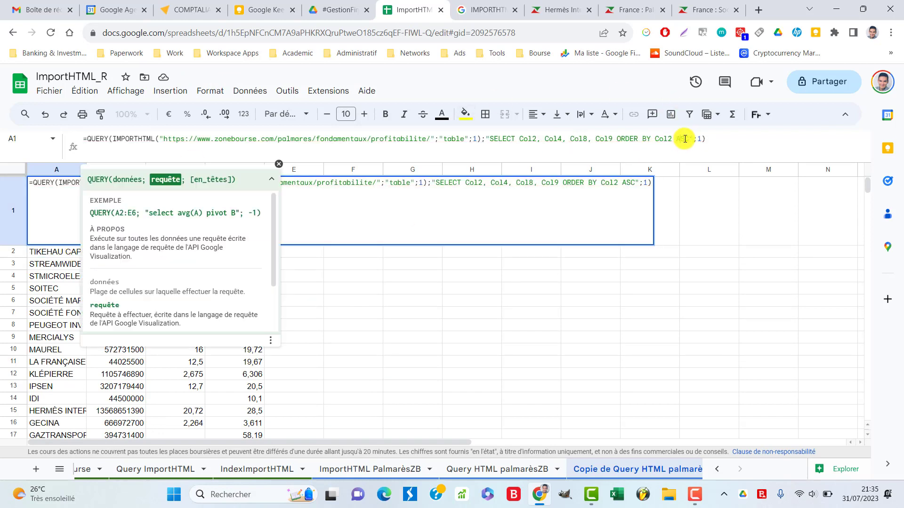
key("Return")
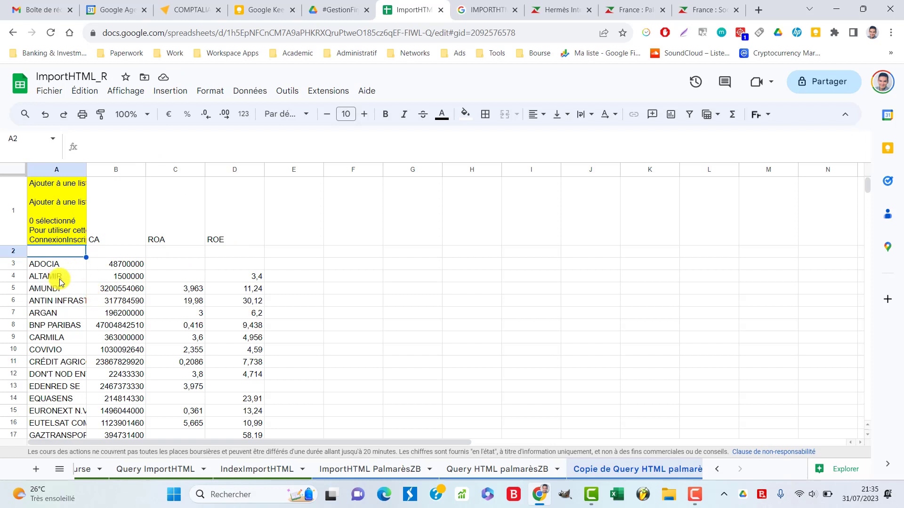
left_click(58, 227)
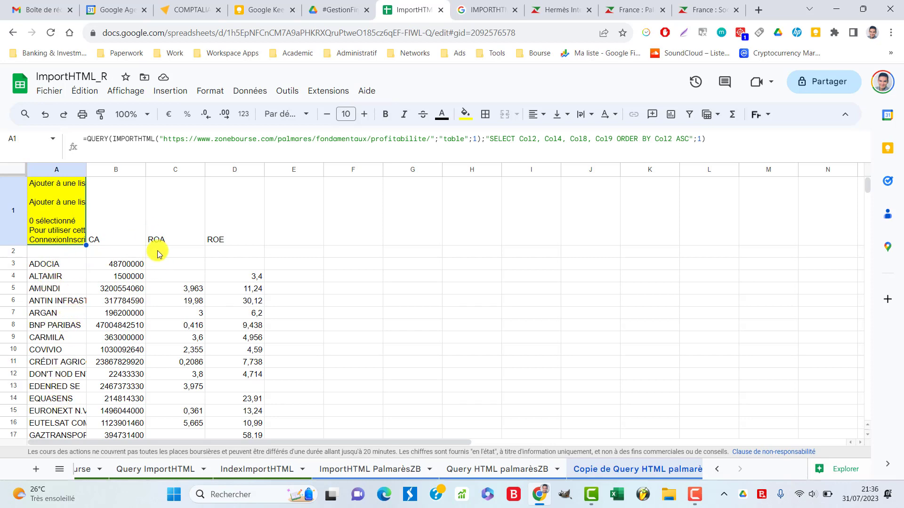
scroll(96, 314, "down", 5)
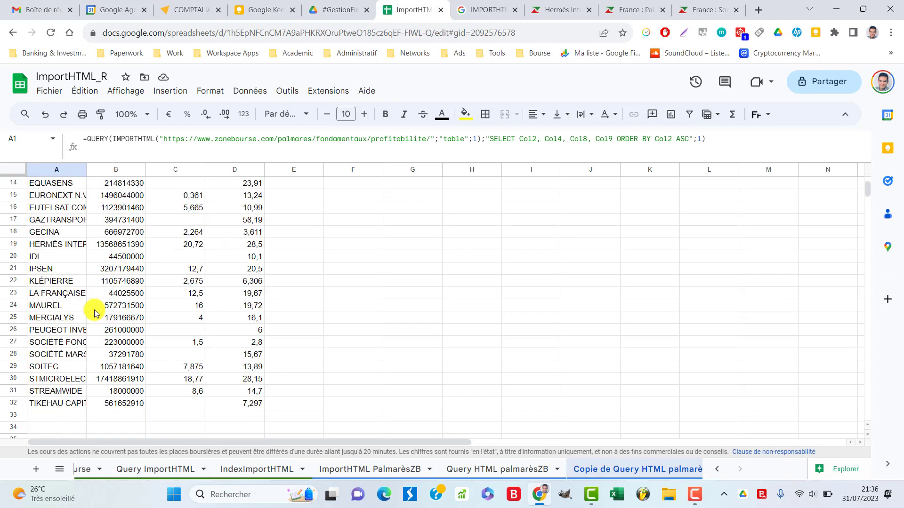
scroll(96, 314, "up", 5)
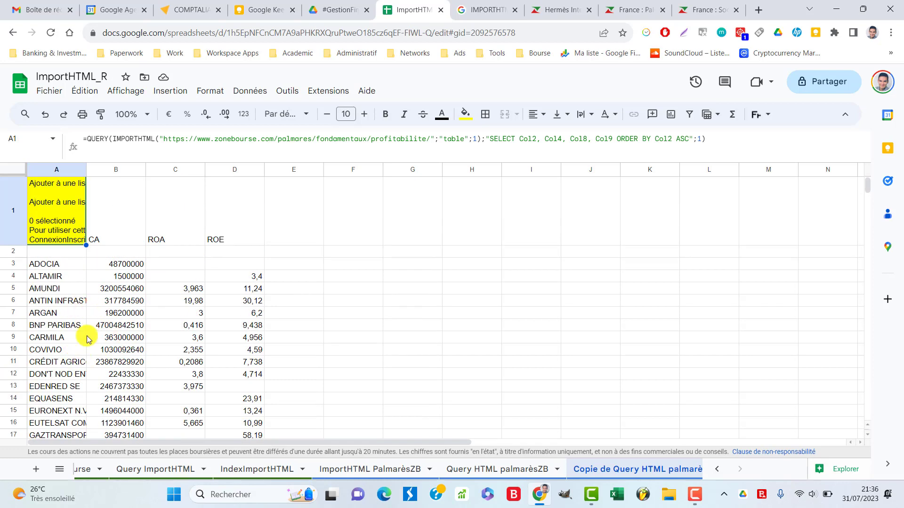
left_click(108, 339)
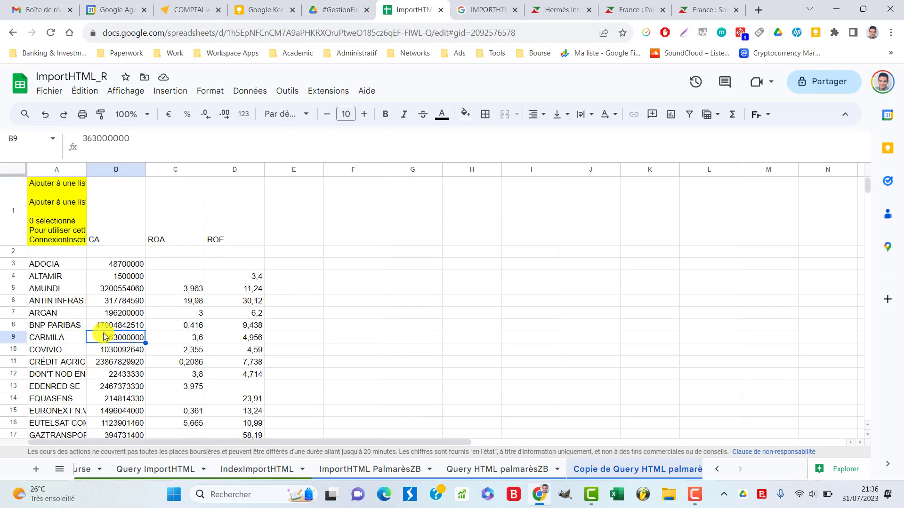
key("ctrl+a")
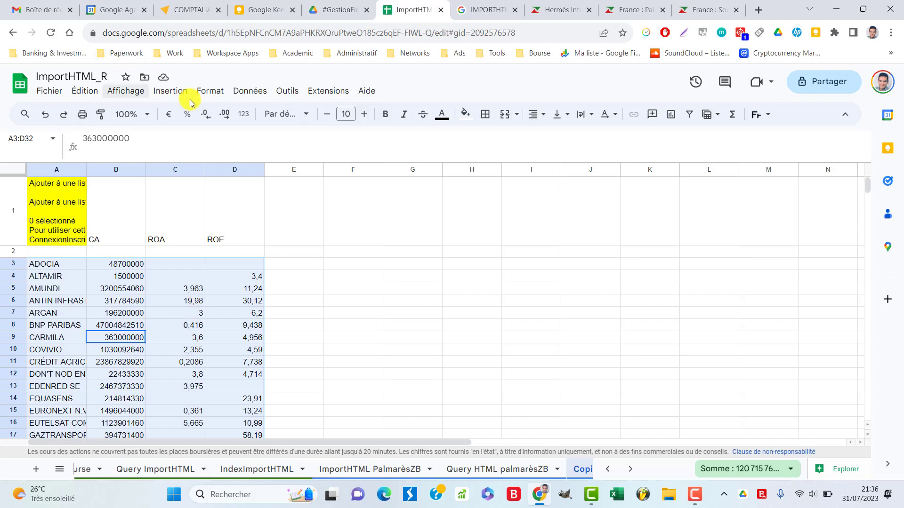
left_click(178, 91)
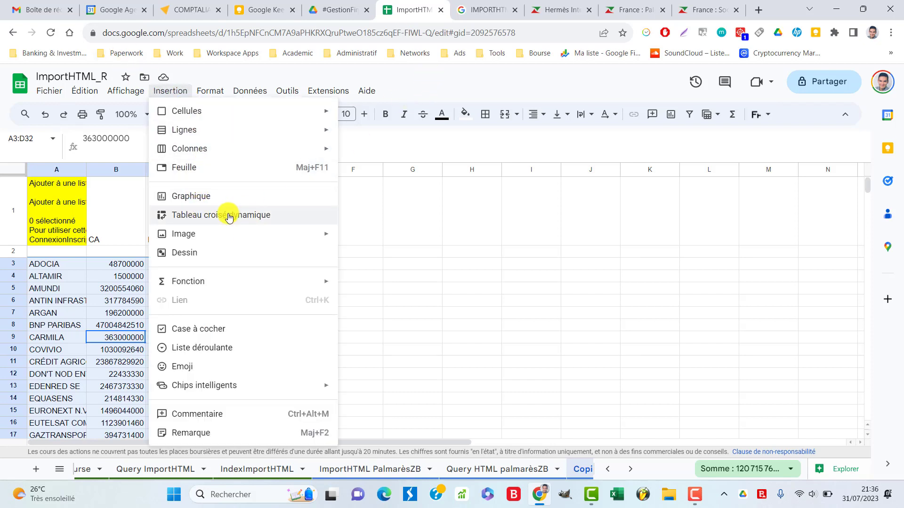
left_click(416, 73)
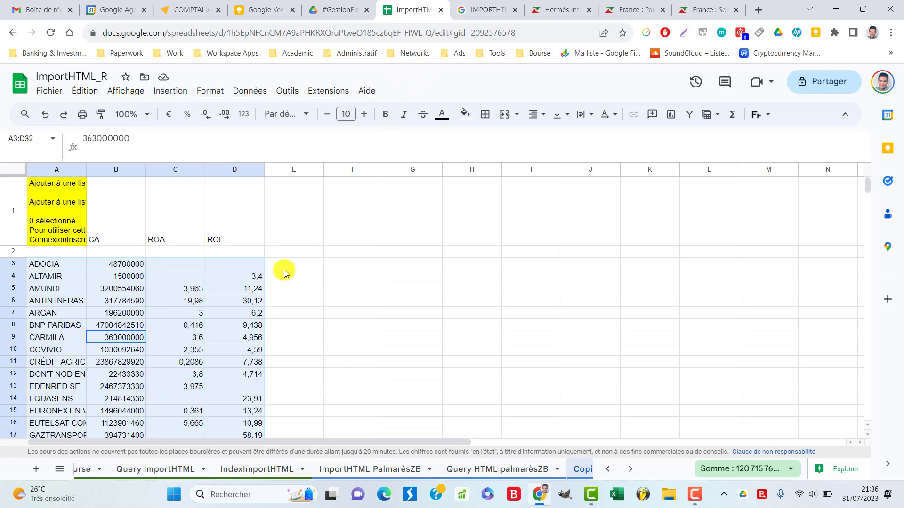
scroll(284, 273, "down", 1)
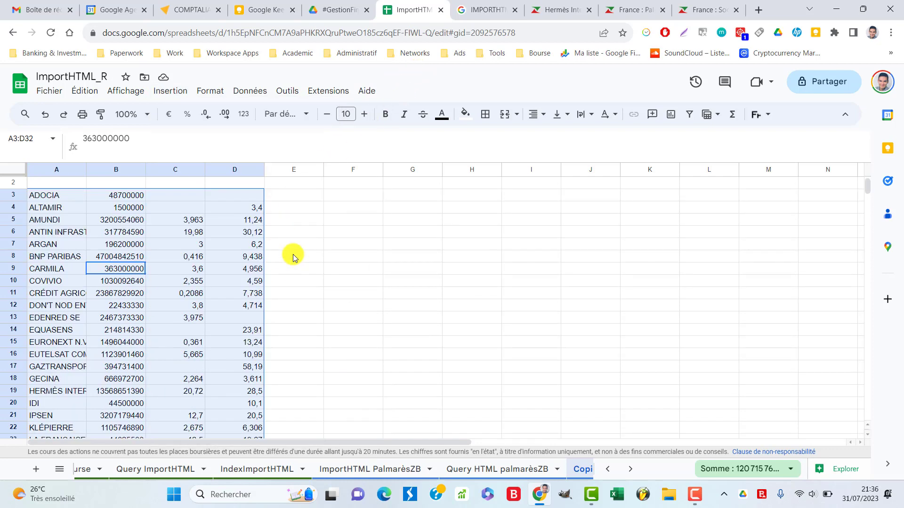
left_click(286, 321)
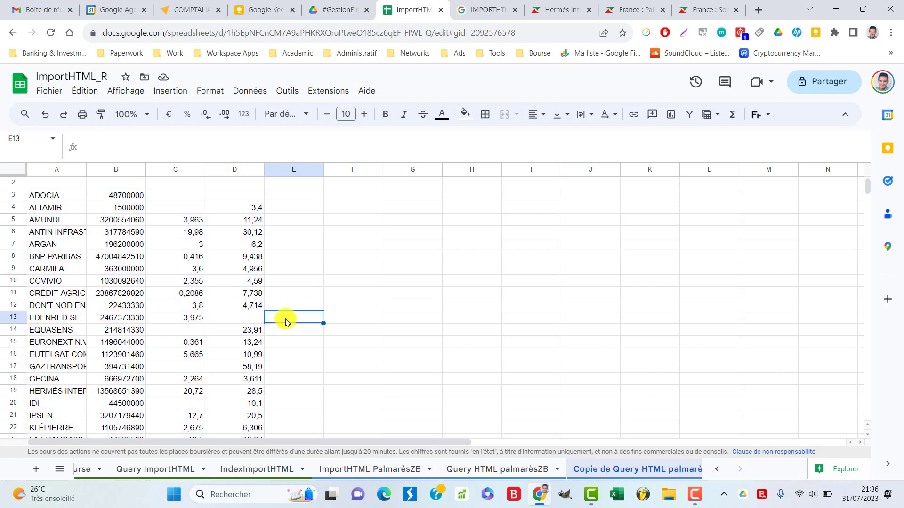
Open Looker Studio from the Google apps bookmarks and close the last browser tab
left_click(240, 55)
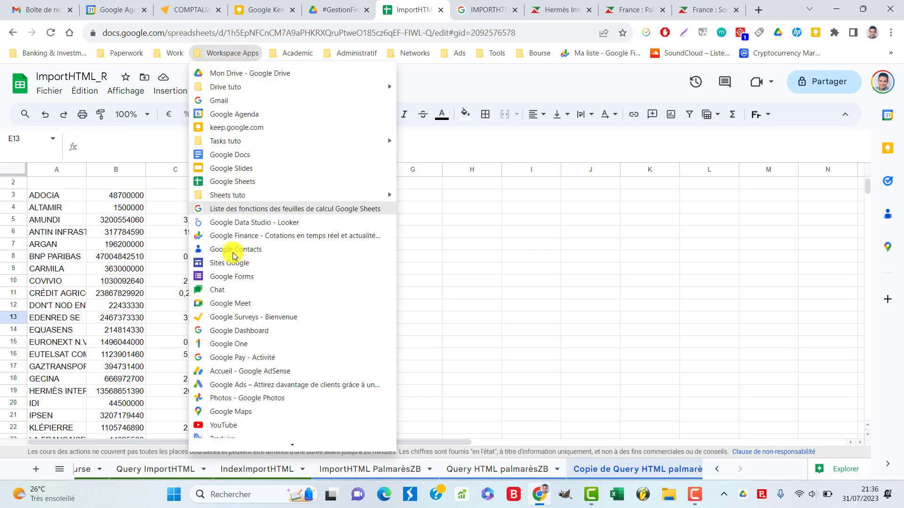
left_click(273, 229)
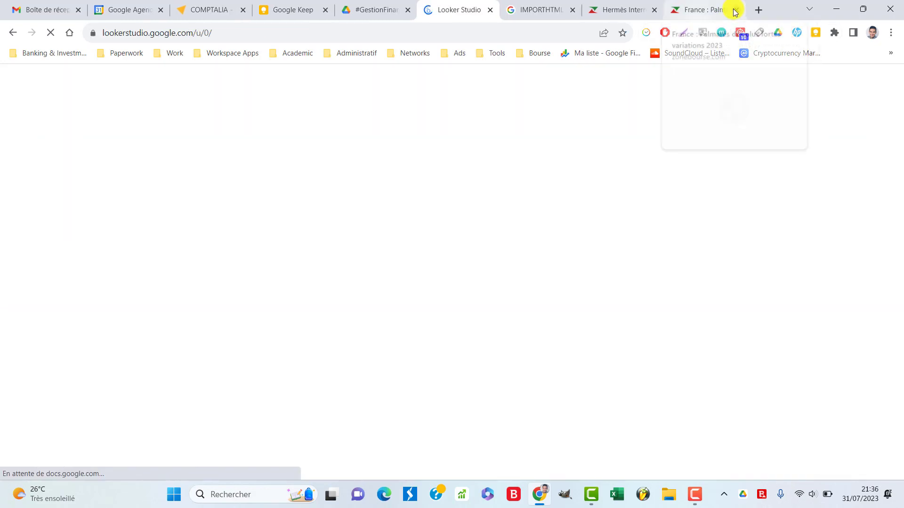
left_click(736, 10)
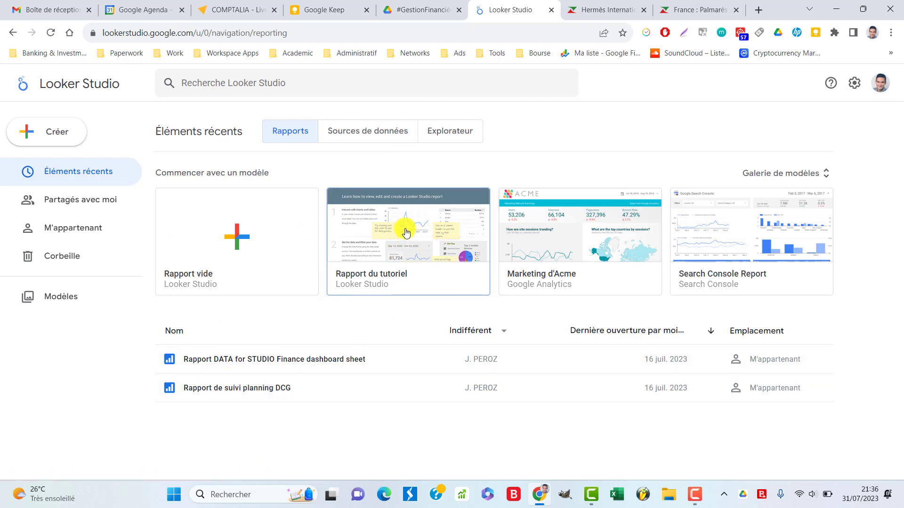
Open the ImportHTML_R spreadsheet from the Drive finance folder beside Looker Studio
left_click(419, 12)
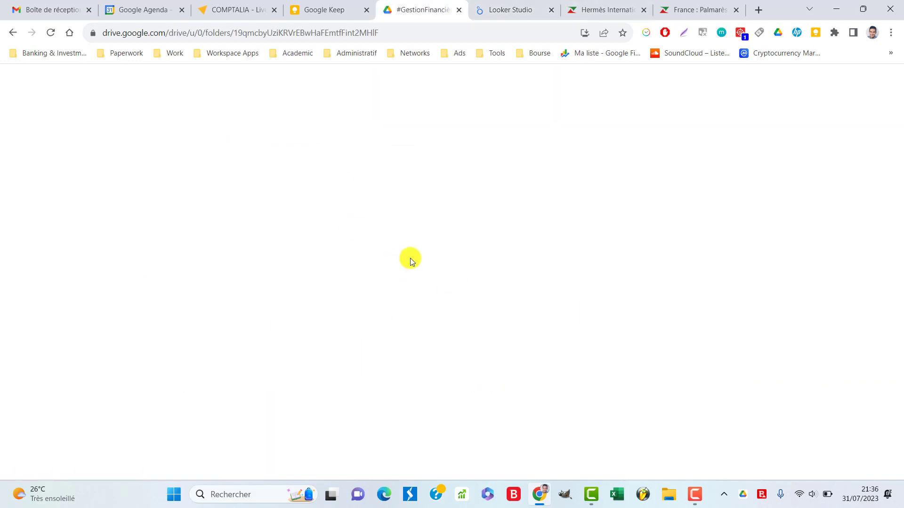
double_click(303, 385)
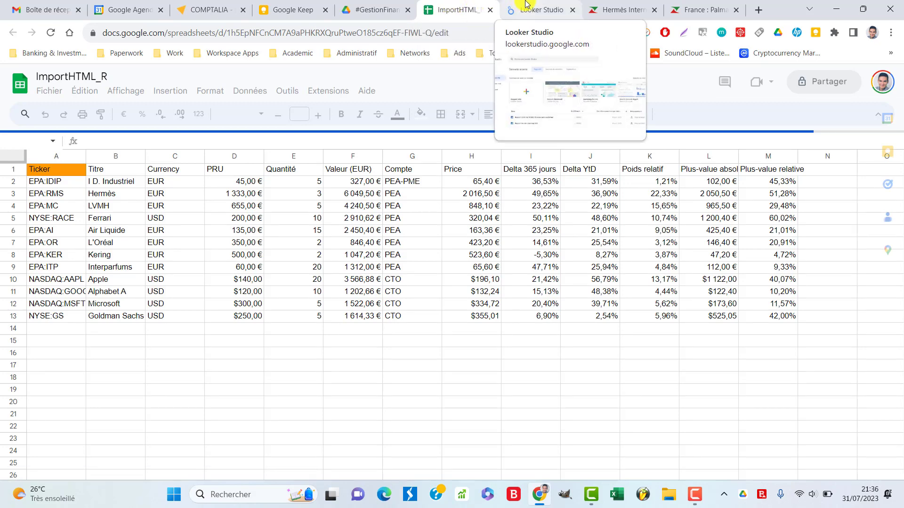
left_click(526, 3)
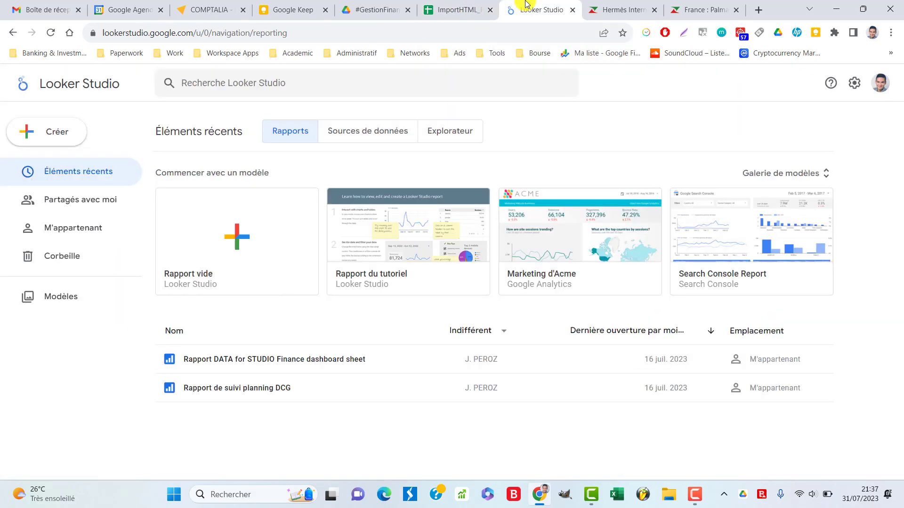
left_click(484, 4)
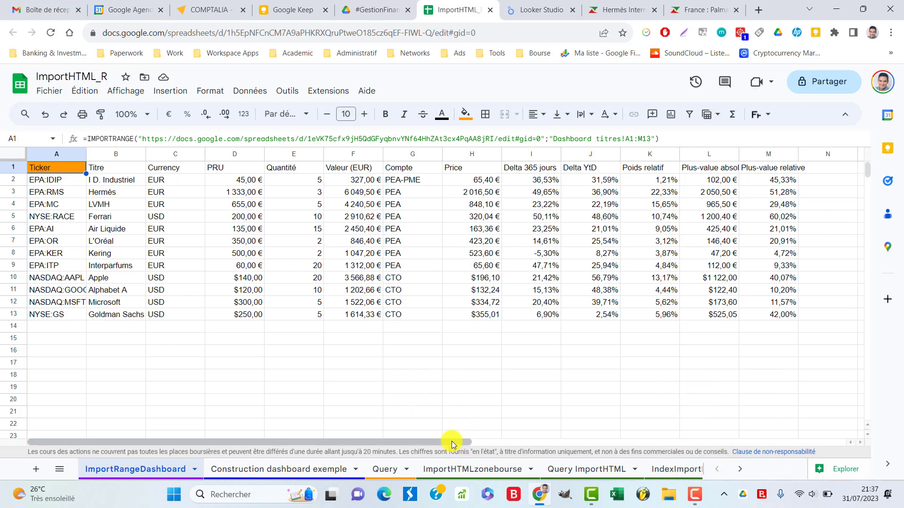
Inspect the Construction dashboard exemple sheet's A1:J6 table
left_click_drag(452, 444, 520, 444)
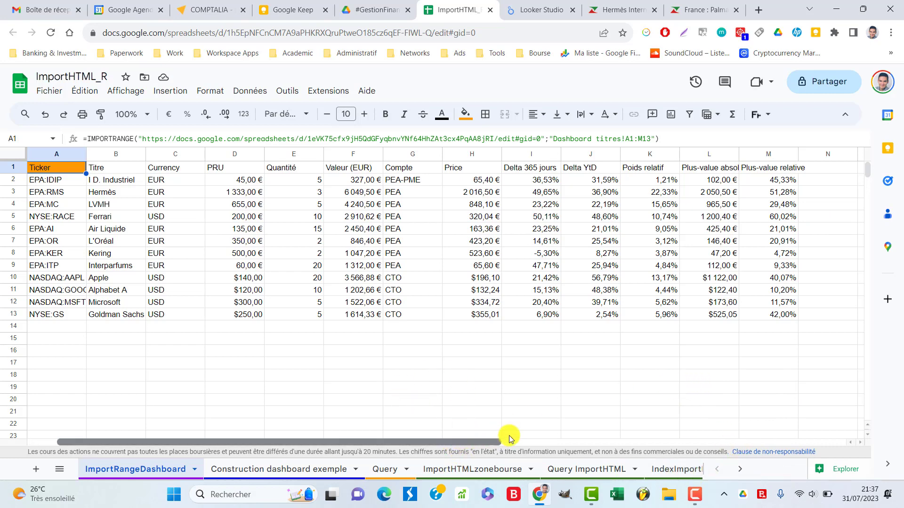
left_click(276, 475)
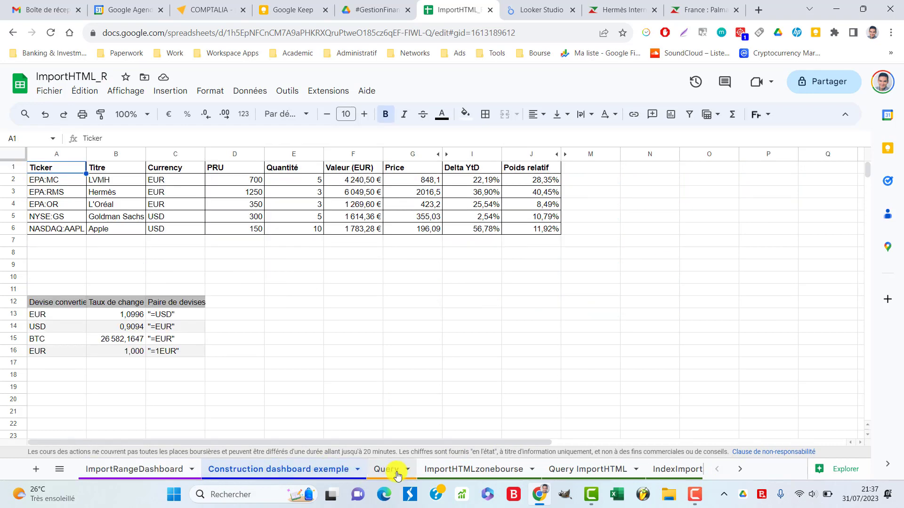
left_click(179, 217)
key("ctrl+a")
left_click(273, 278)
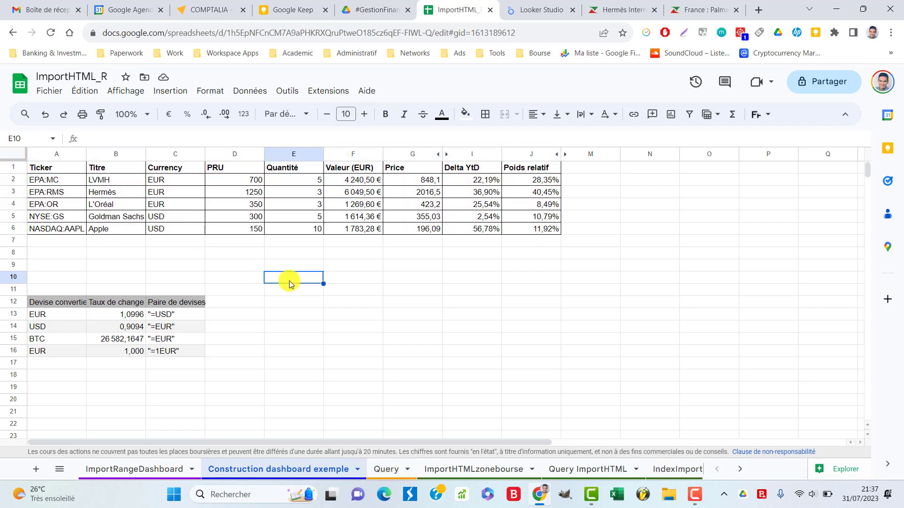
left_click(629, 9)
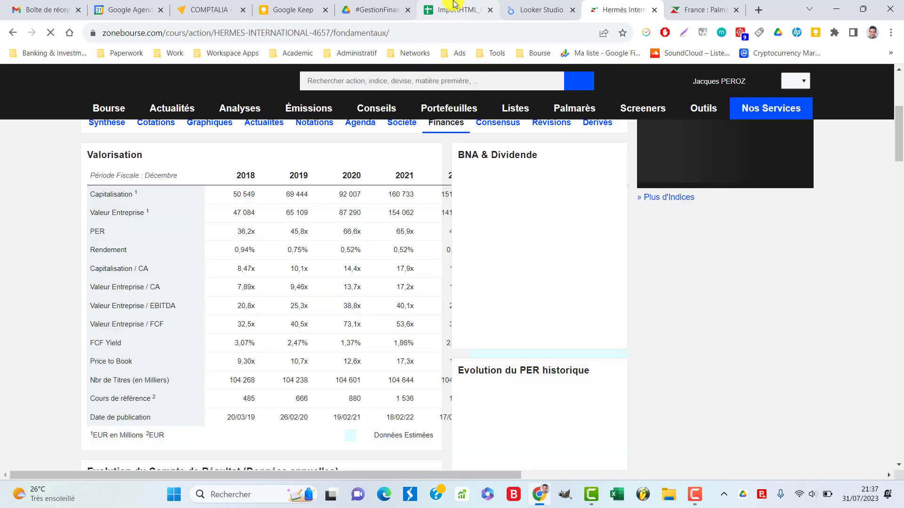
left_click(455, 5)
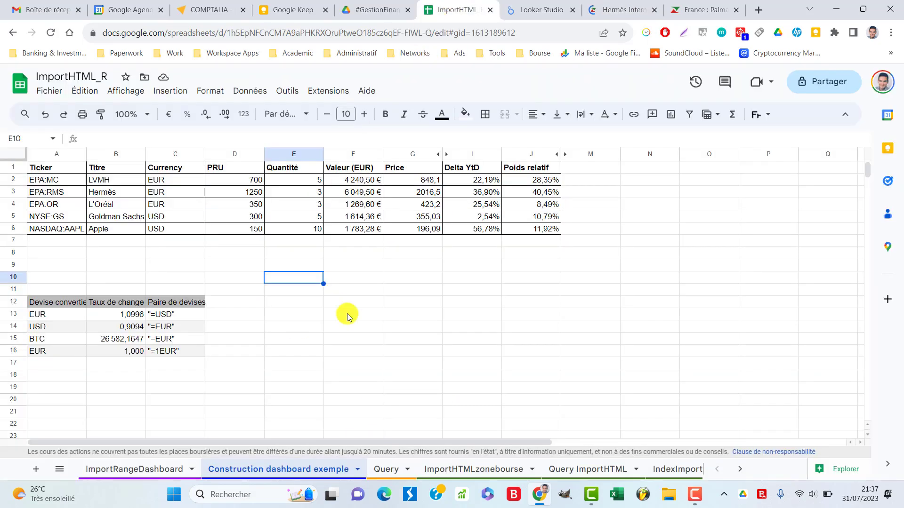
Review the SELECT clause of the Query sheet's QUERY formula without changing it
left_click(381, 471)
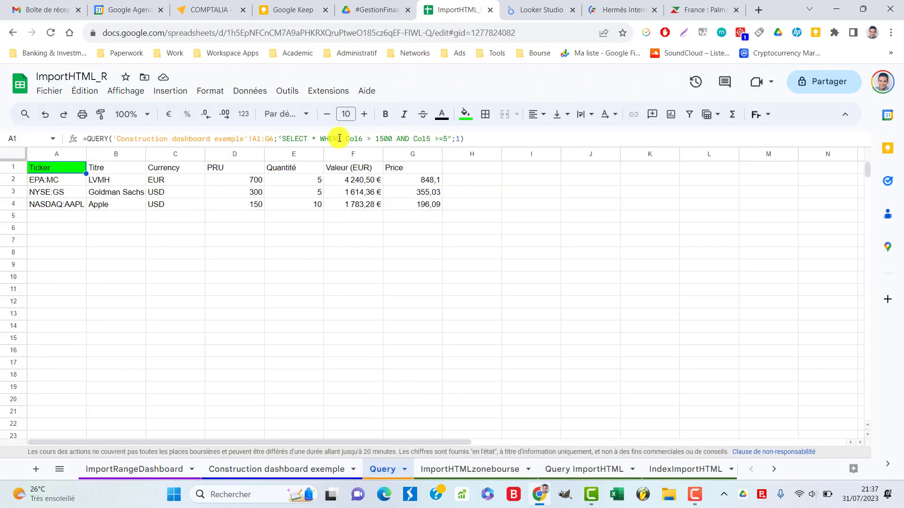
left_click_drag(382, 140, 430, 139)
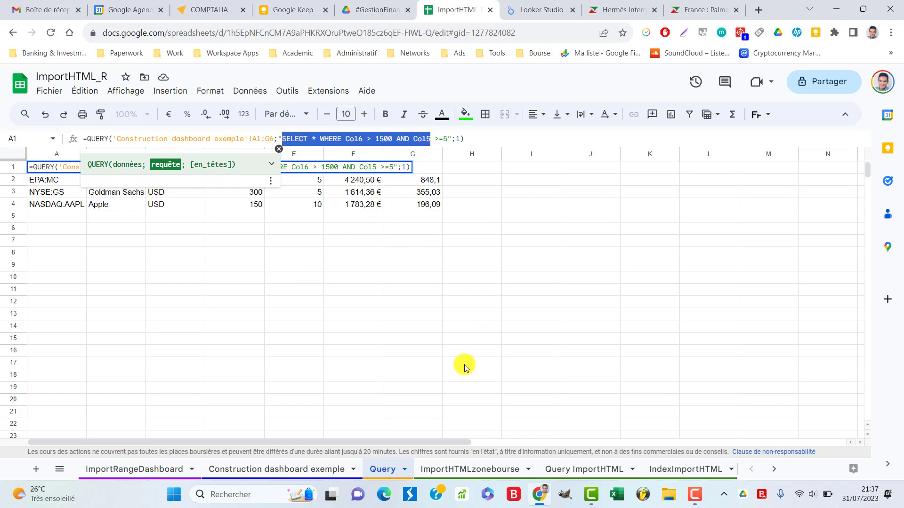
key("Escape")
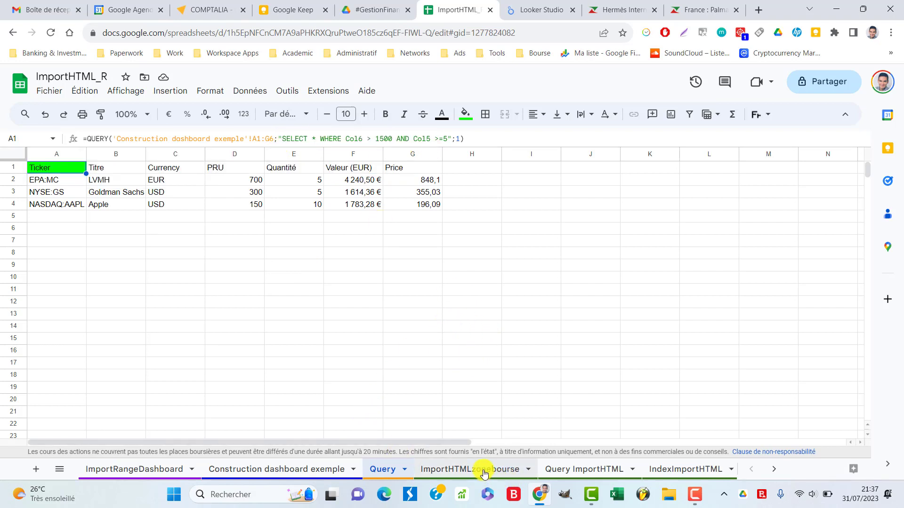
Step through ImportHTMLzonebourse, Query ImportHTML, IndexImportHTML and ImportHTML PalmarèsZB to Query HTML palmarèsZB
left_click(484, 470)
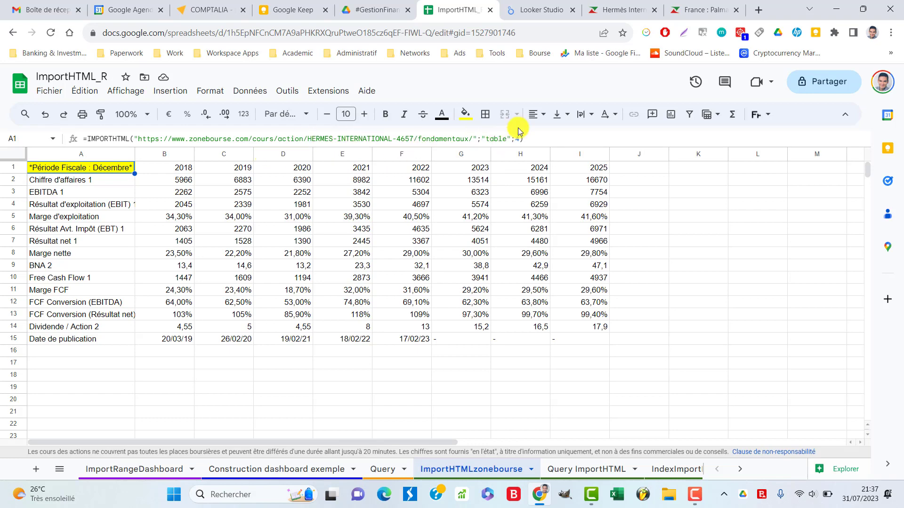
left_click(588, 465)
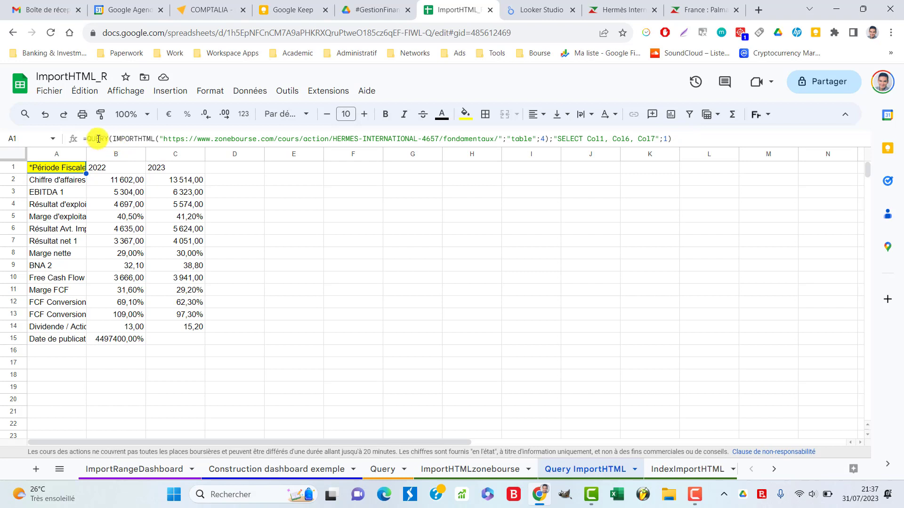
left_click(705, 473)
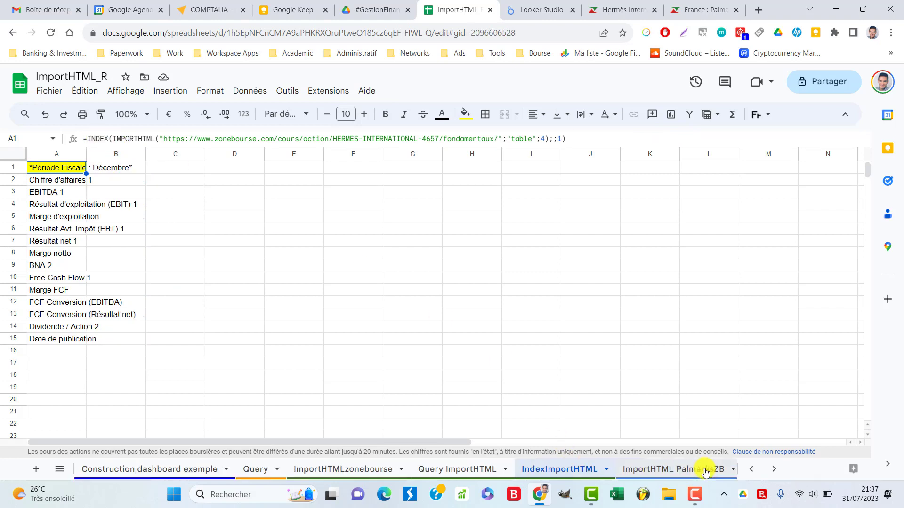
left_click(773, 469)
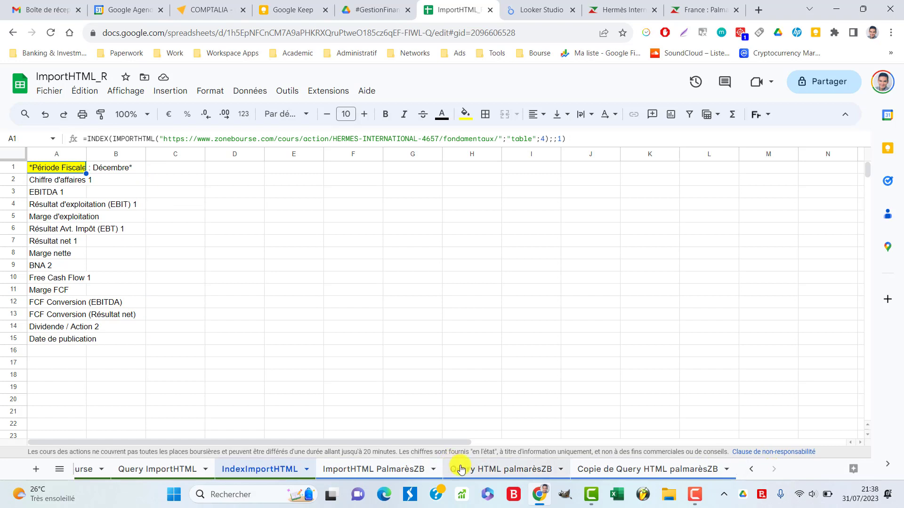
left_click(392, 474)
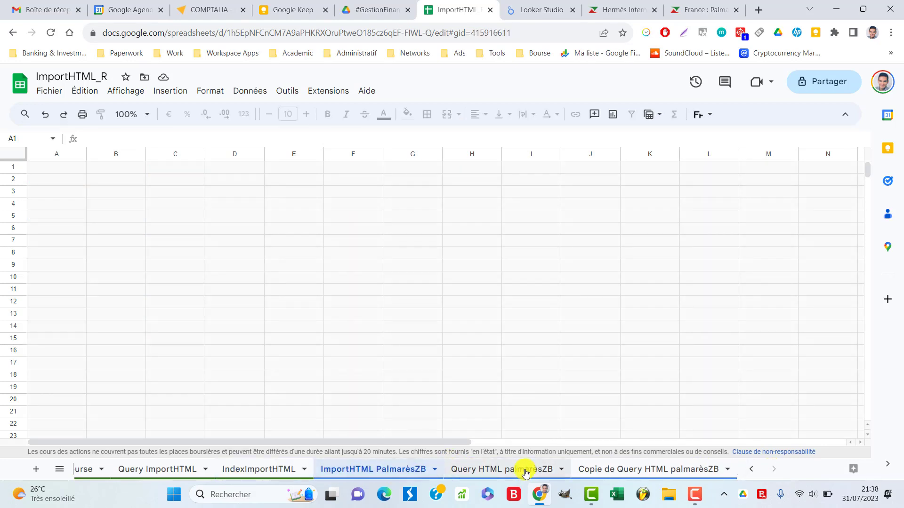
left_click(526, 473)
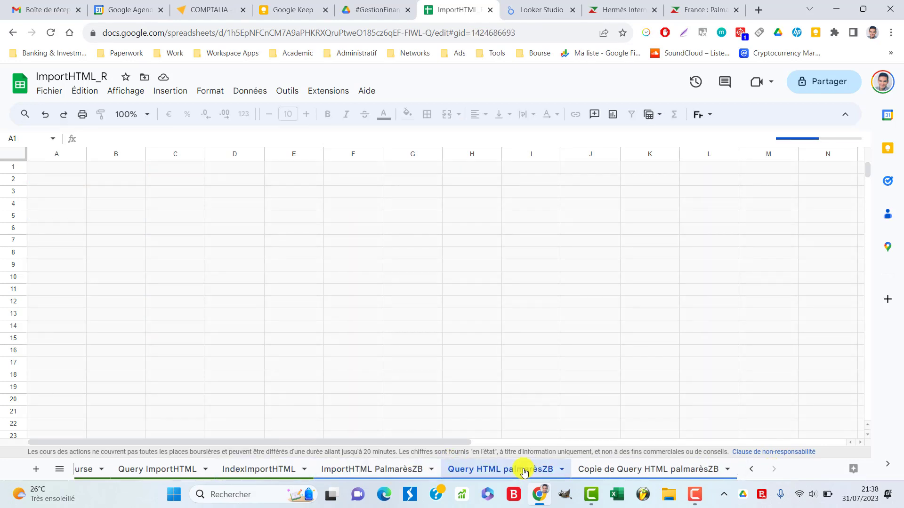